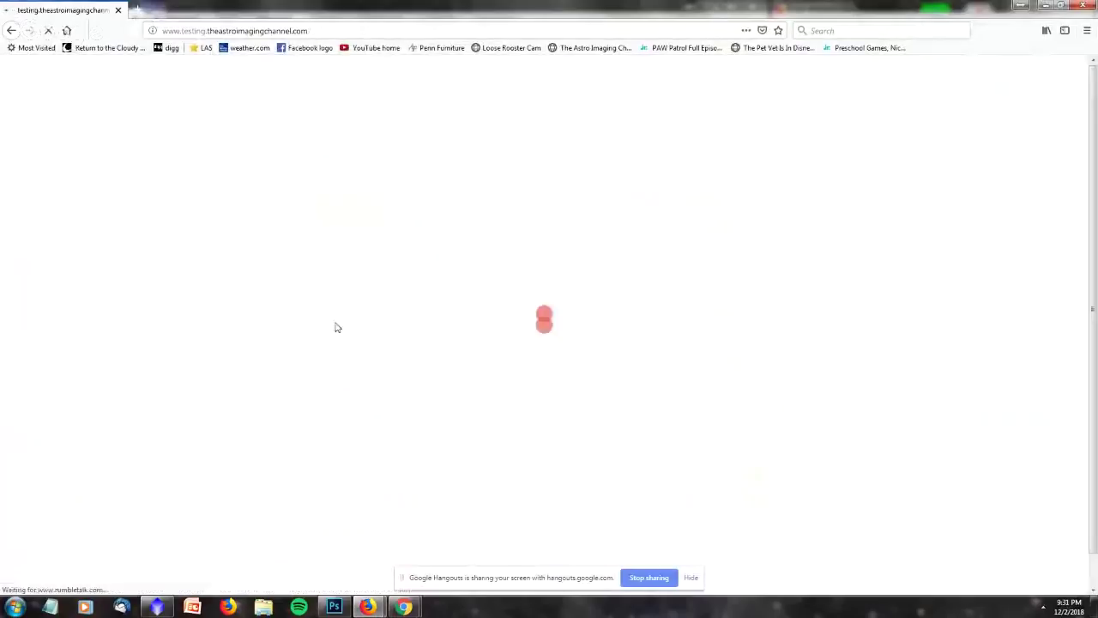
Pause the live video under Shared Data on the channel's home page and return to the page header.
scroll(423, 353, down, 2)
scroll(423, 353, down, 6)
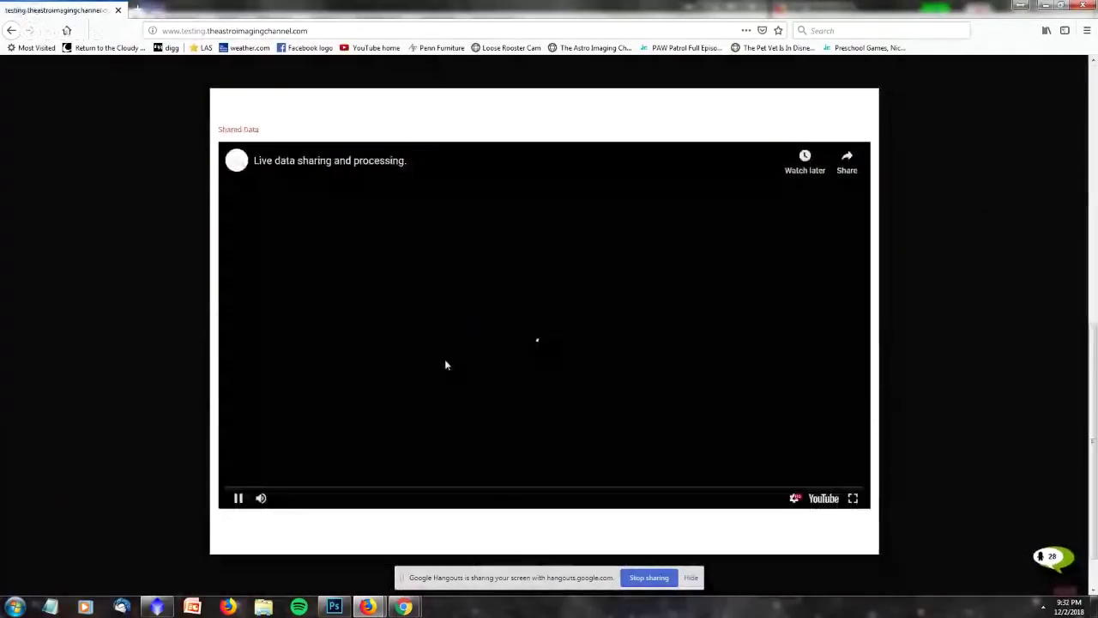
click(493, 338)
scroll(958, 385, up, 5)
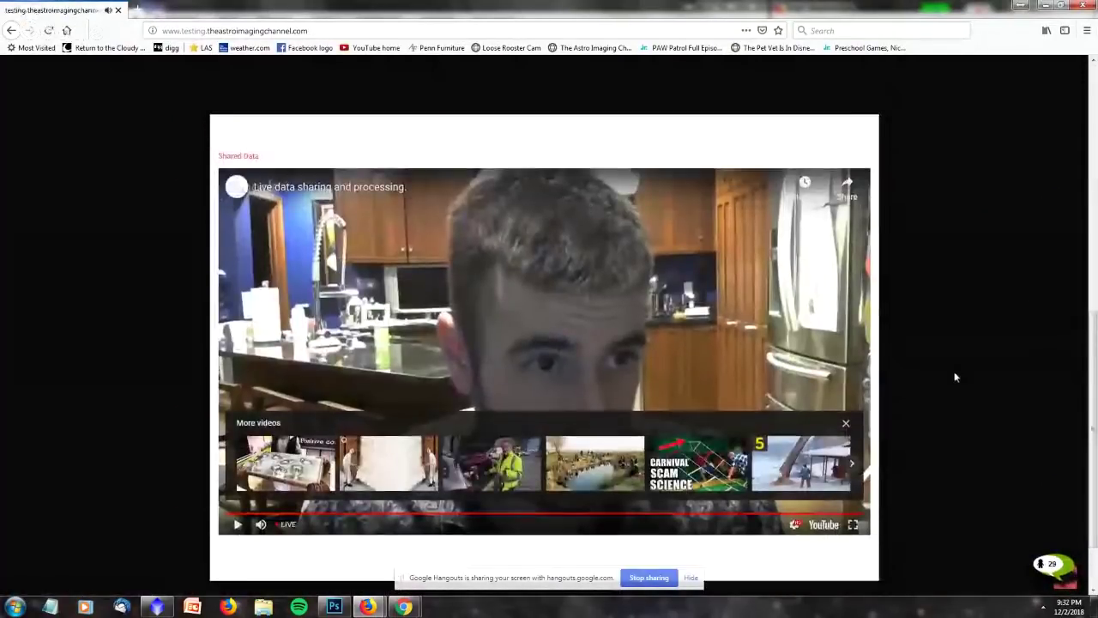
scroll(229, 478, down, 2)
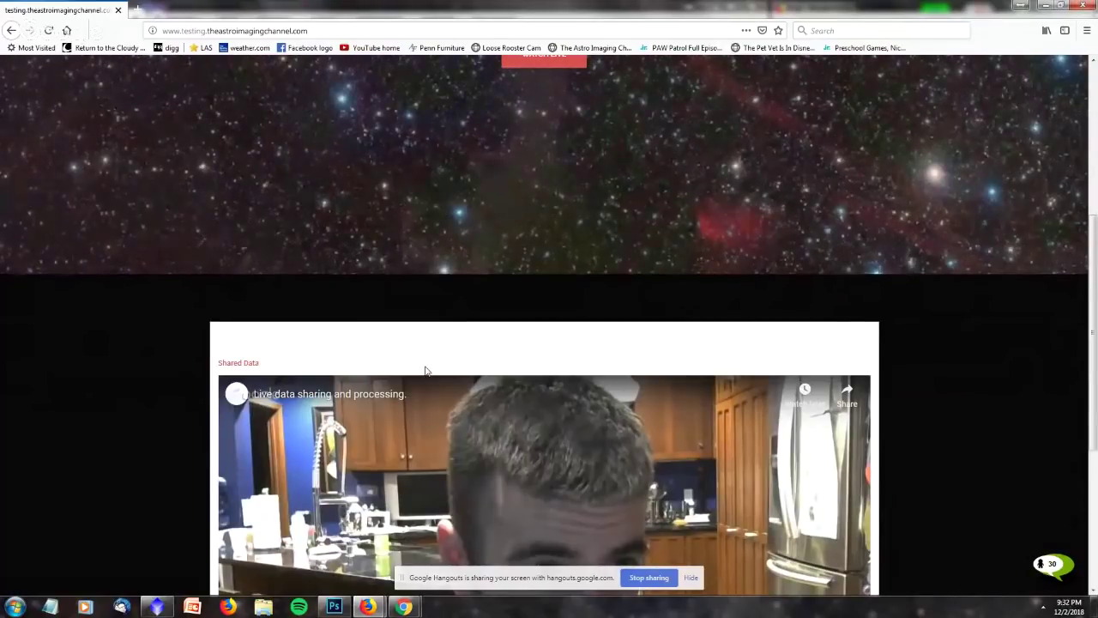
scroll(424, 370, up, 5)
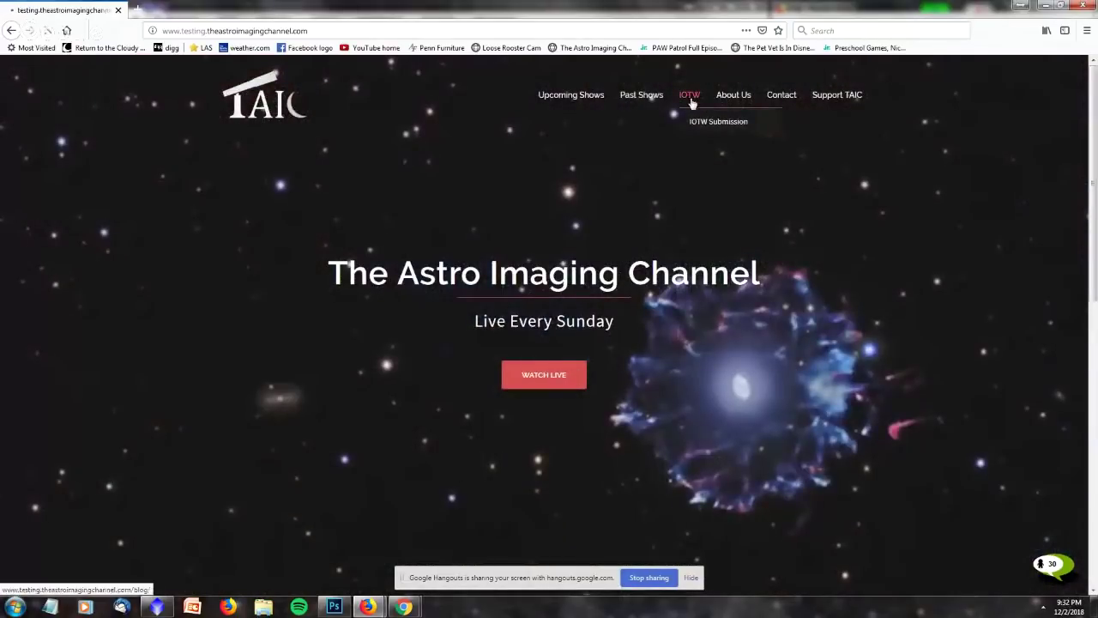
Open the IOTW page and view the Pelican Nebula post with its image and description.
click(689, 97)
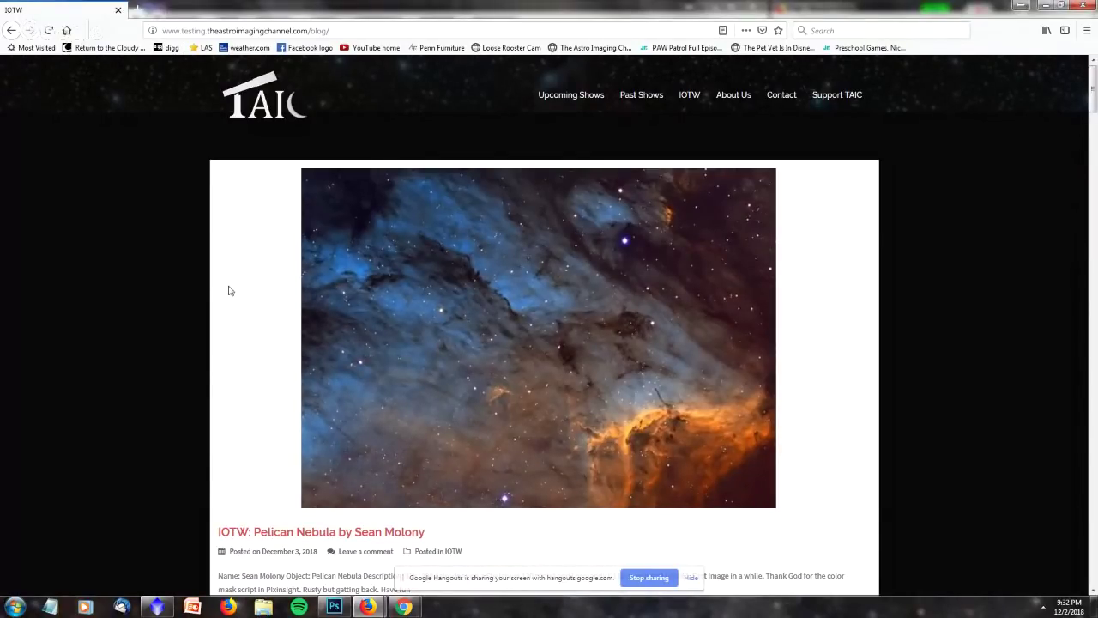
scroll(225, 293, down, 2)
scroll(225, 293, up, 2)
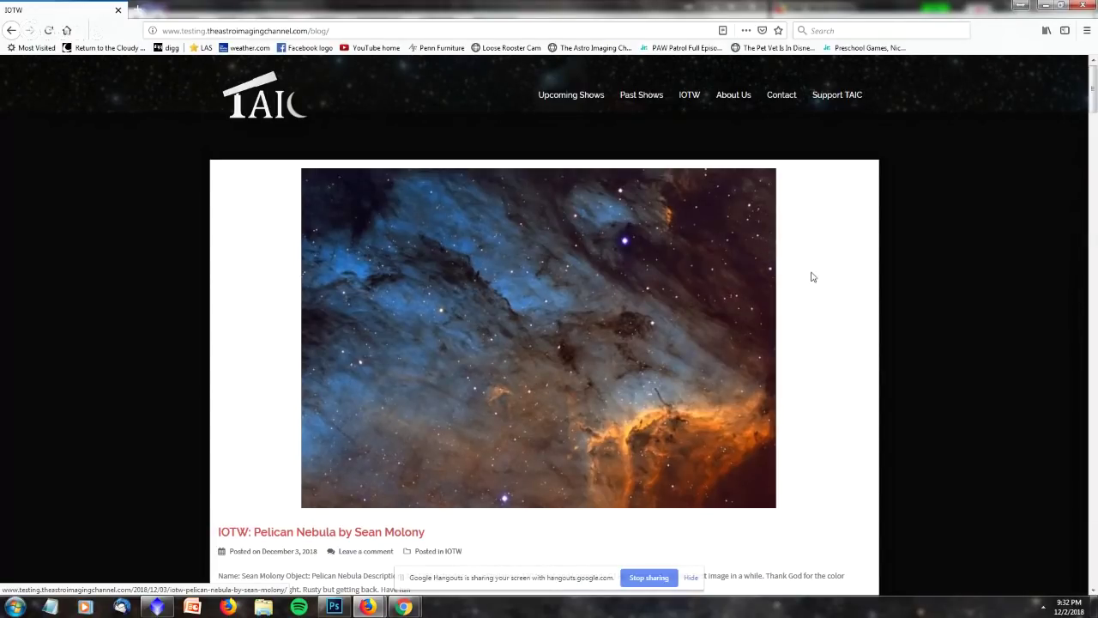
scroll(772, 283, down, 1)
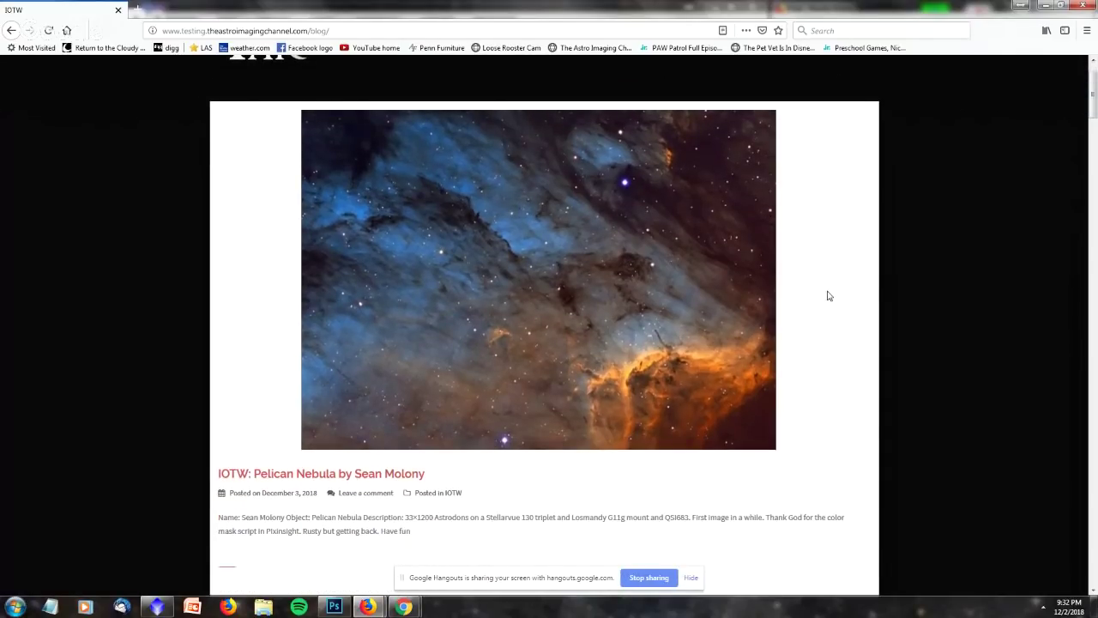
scroll(828, 296, up, 1)
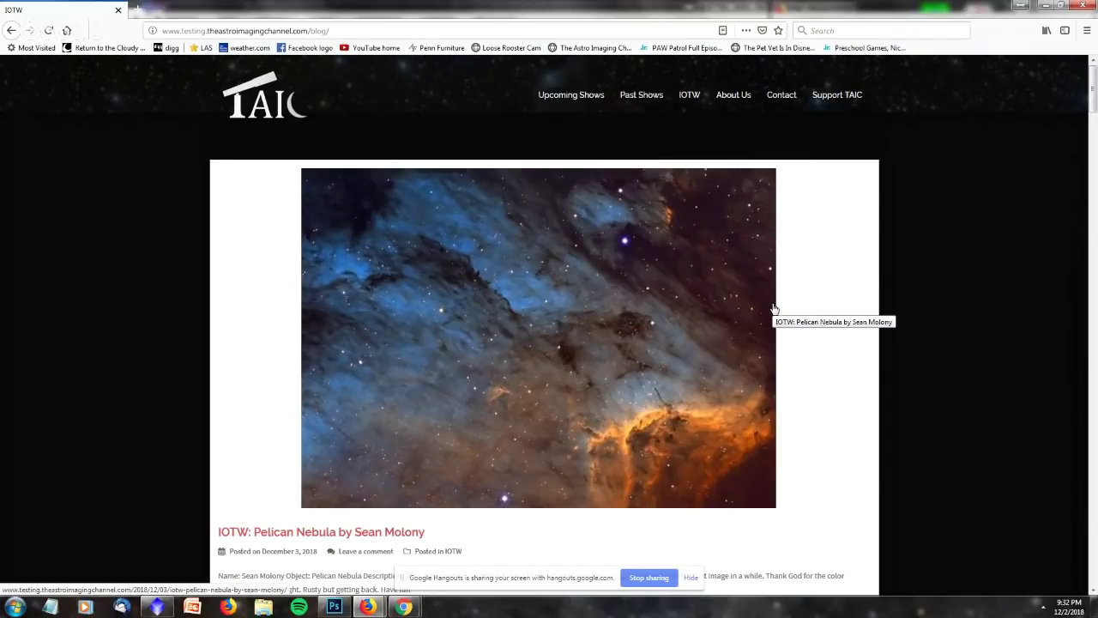
mouse_move(678, 94)
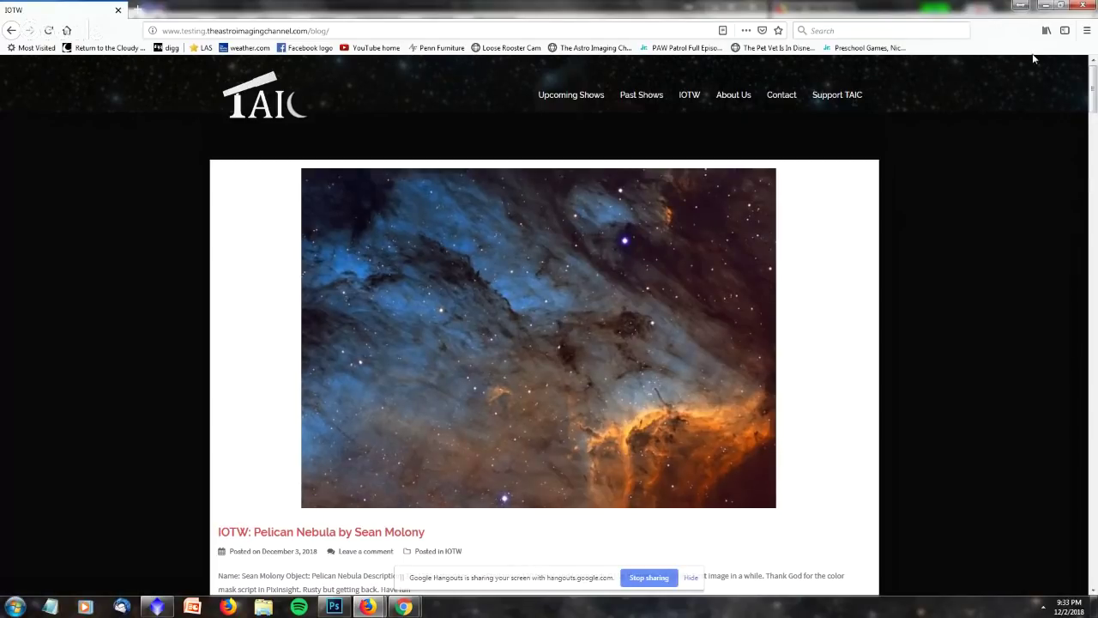
Dismiss the prompt about closing multiple tabs and minimize the browser window showing the IOTW page.
click(1083, 5)
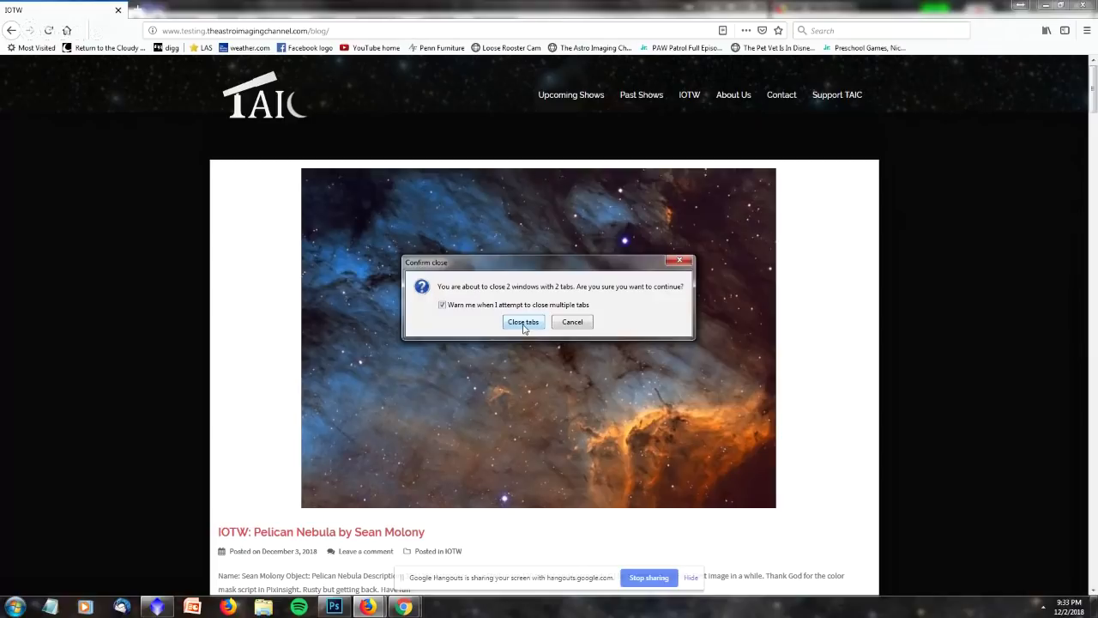
click(524, 323)
click(1048, 6)
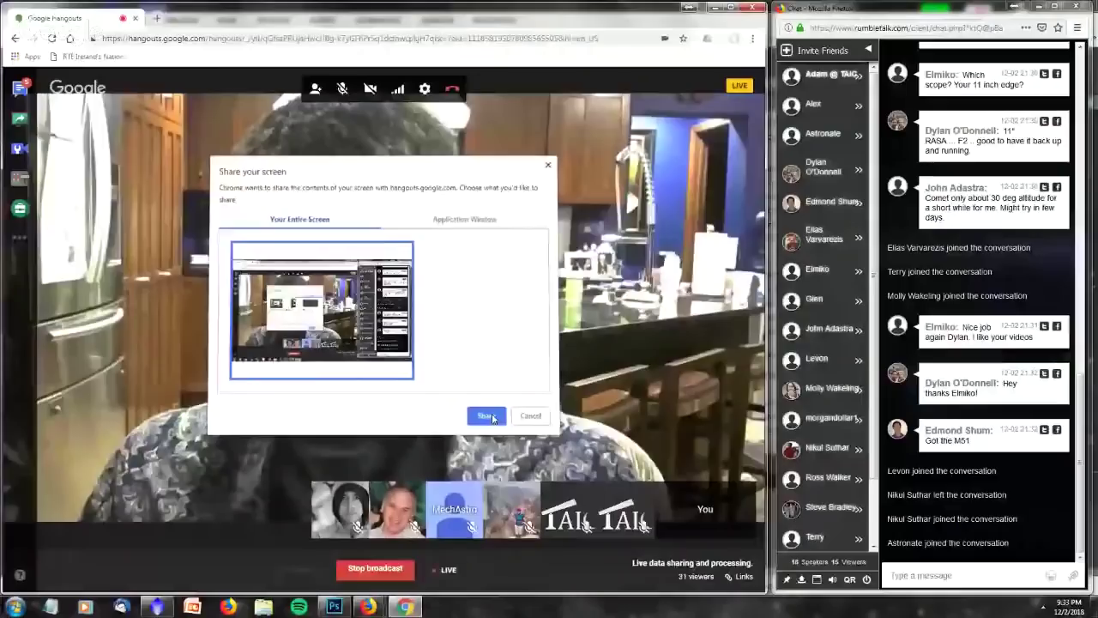
Share the entire screen in the Hangouts call and switch to the third PixInsight workspace.
click(485, 416)
click(158, 607)
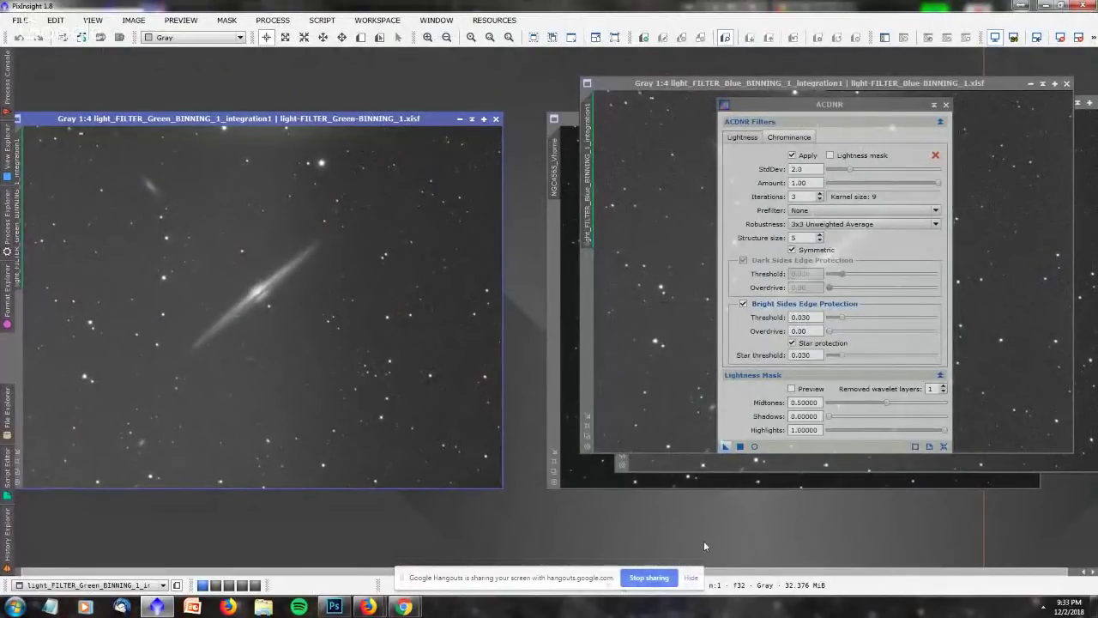
click(229, 585)
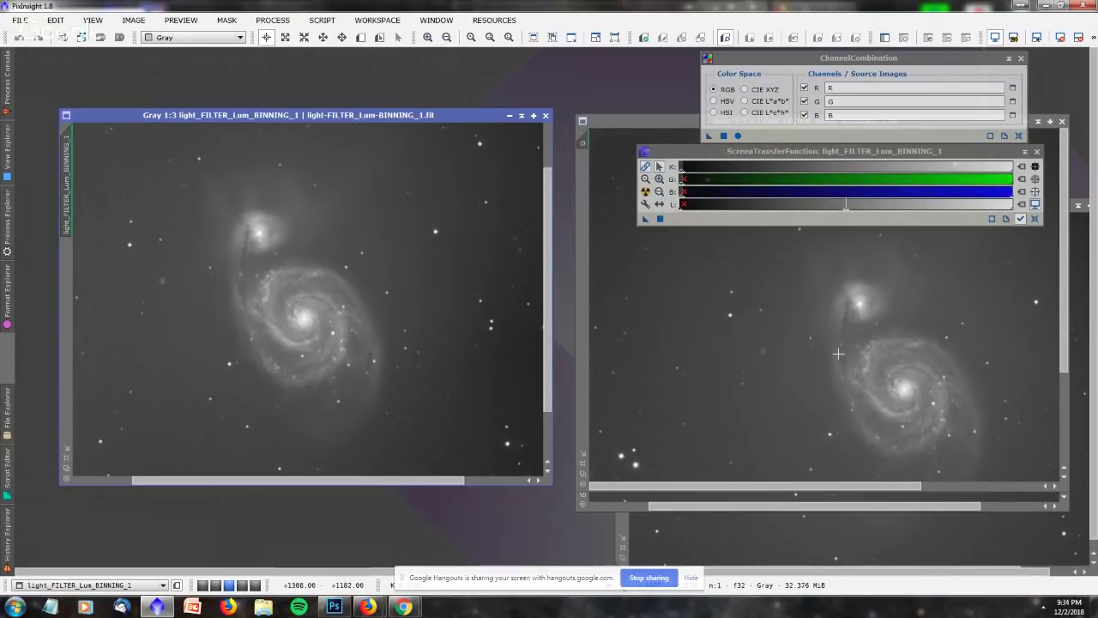
Cascade the Lum, Green, Red and Blue image windows and move the ScreenTransferFunction window clear of them.
drag(286, 114, 247, 63)
drag(650, 123, 262, 141)
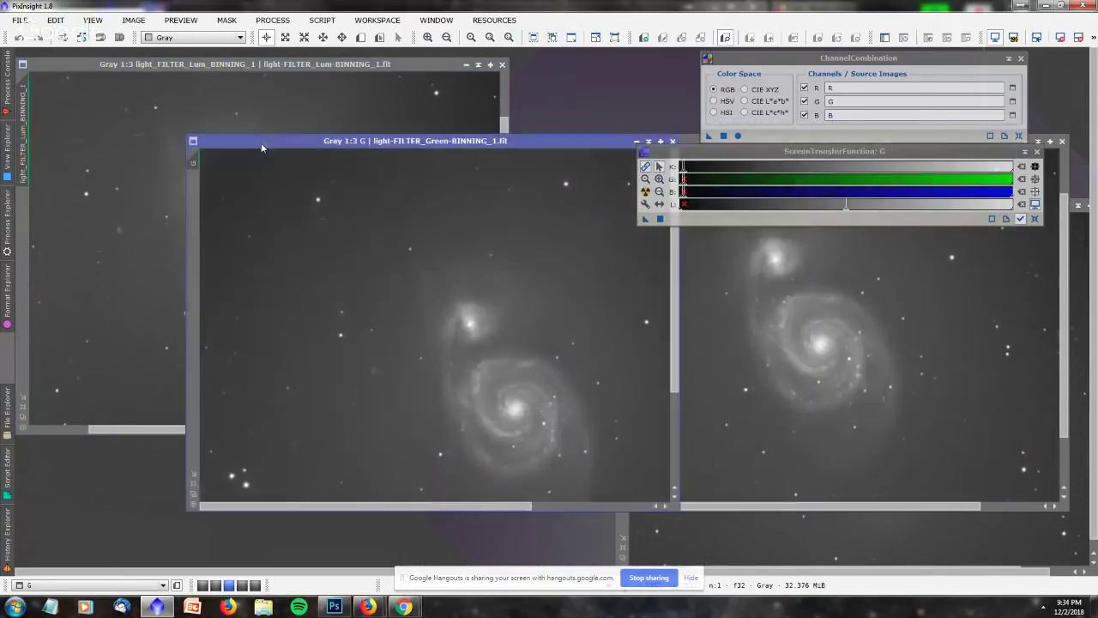
drag(398, 143, 330, 98)
drag(628, 146, 197, 117)
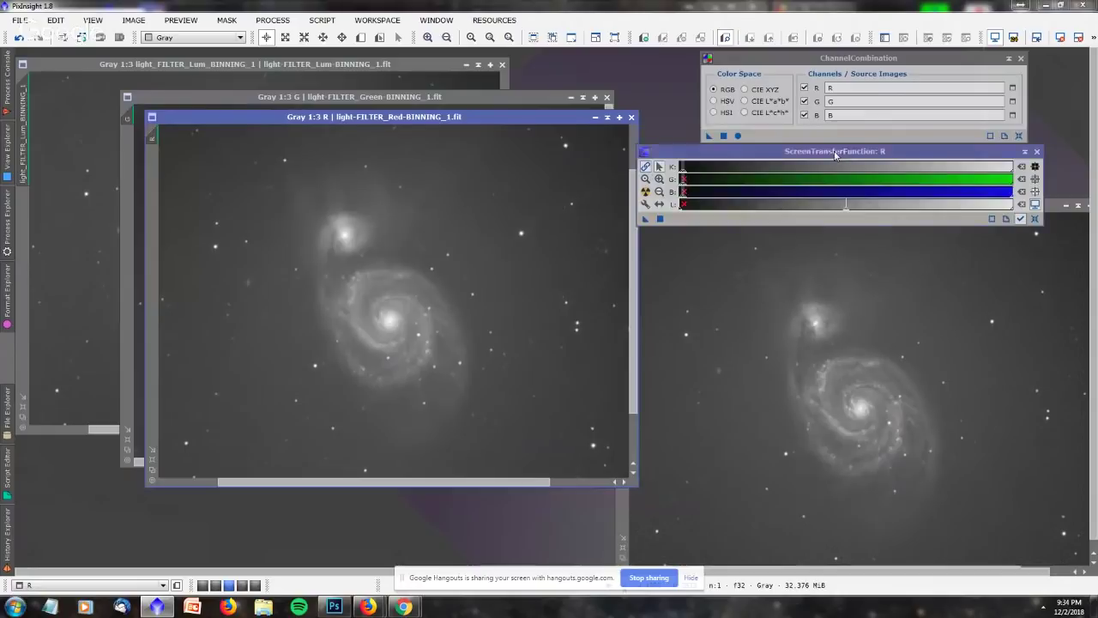
drag(815, 151, 850, 86)
drag(841, 204, 395, 143)
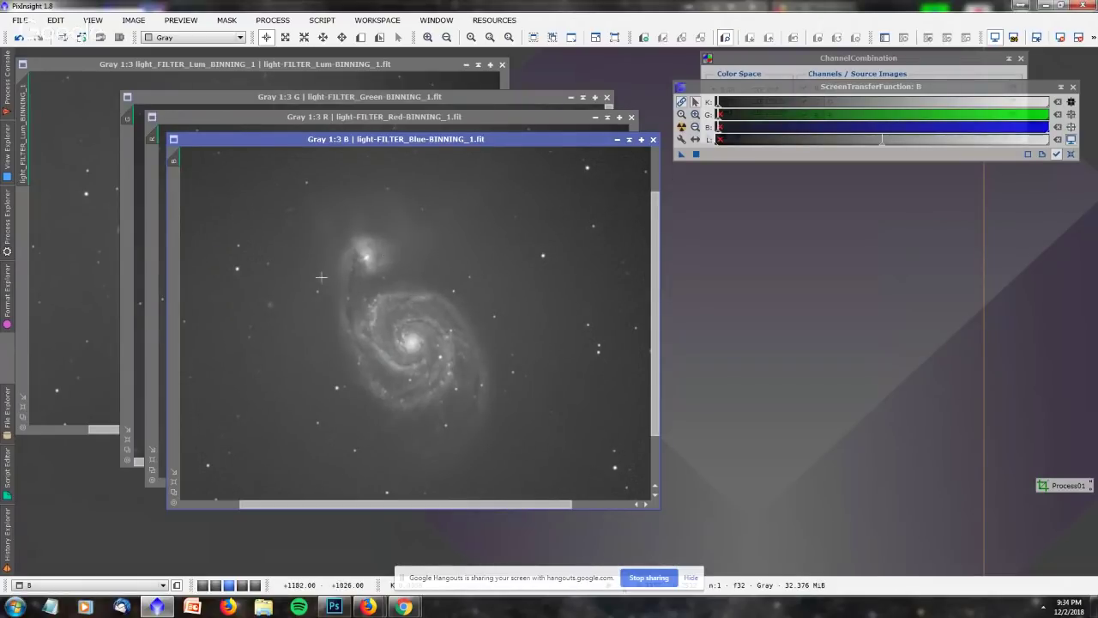
Examine the full frames of the blue, red and green images at 1:4, including their stacking edges.
scroll(387, 292, down, 1)
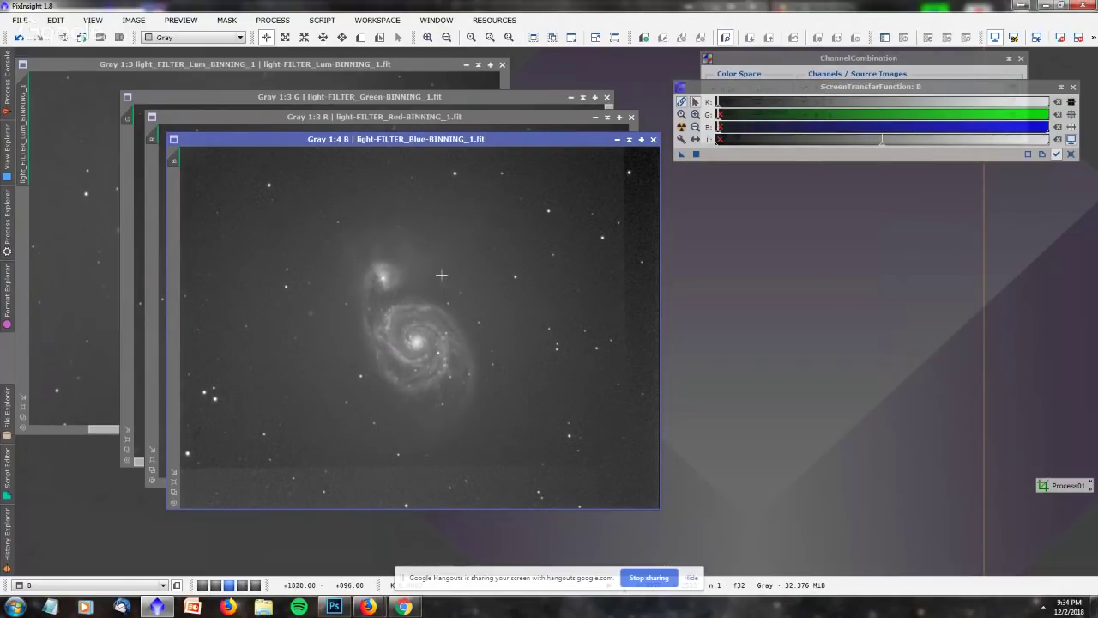
drag(465, 142, 917, 147)
click(551, 277)
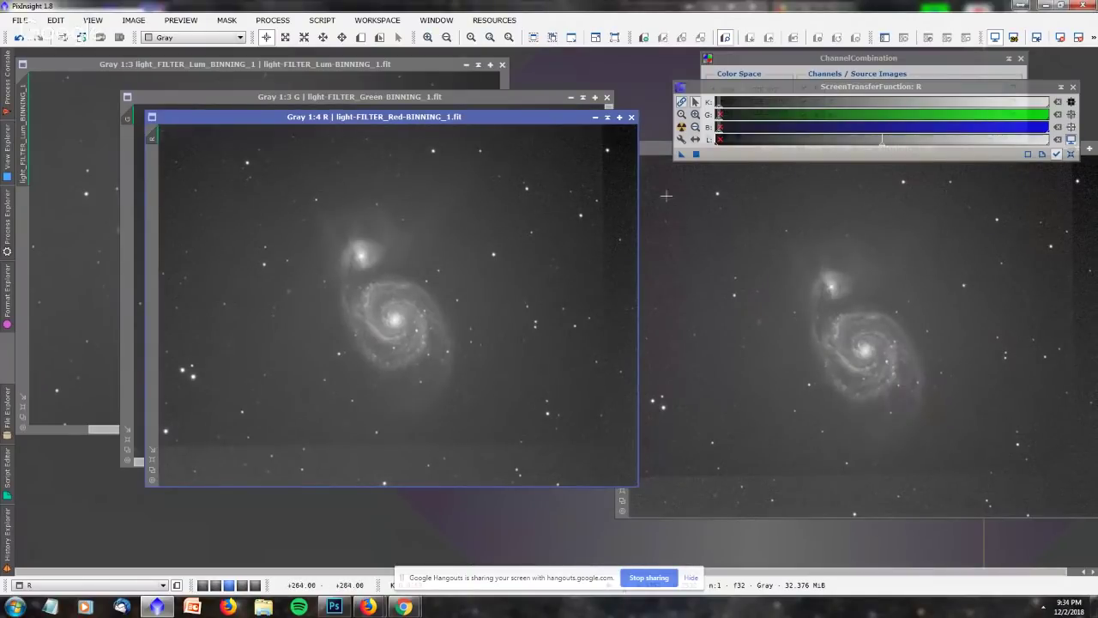
drag(464, 117, 732, 219)
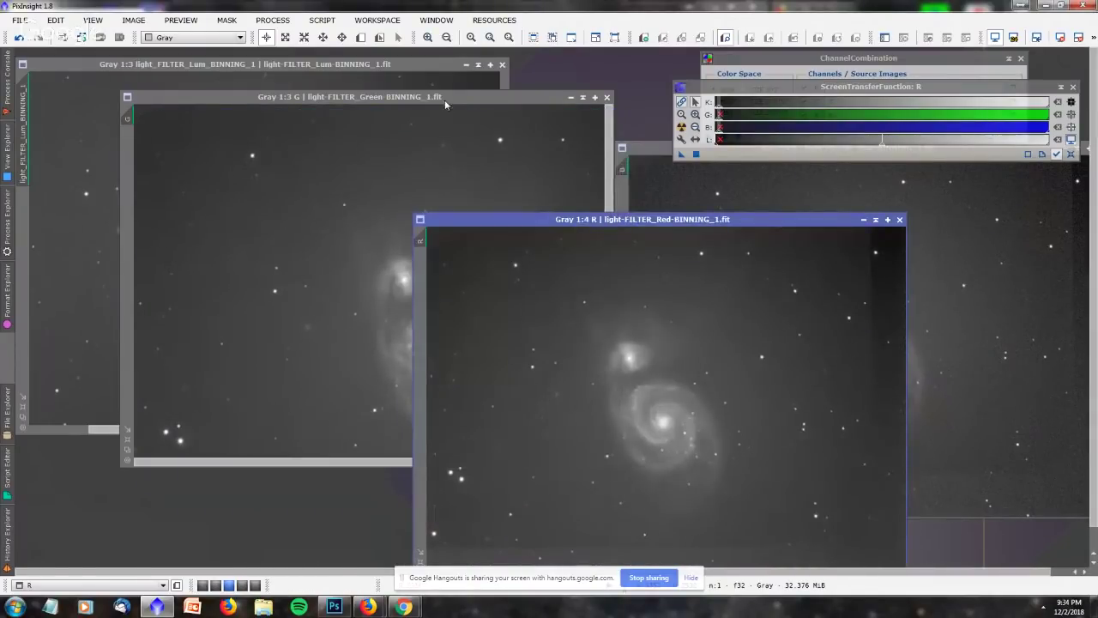
click(445, 99)
scroll(404, 222, down, 1)
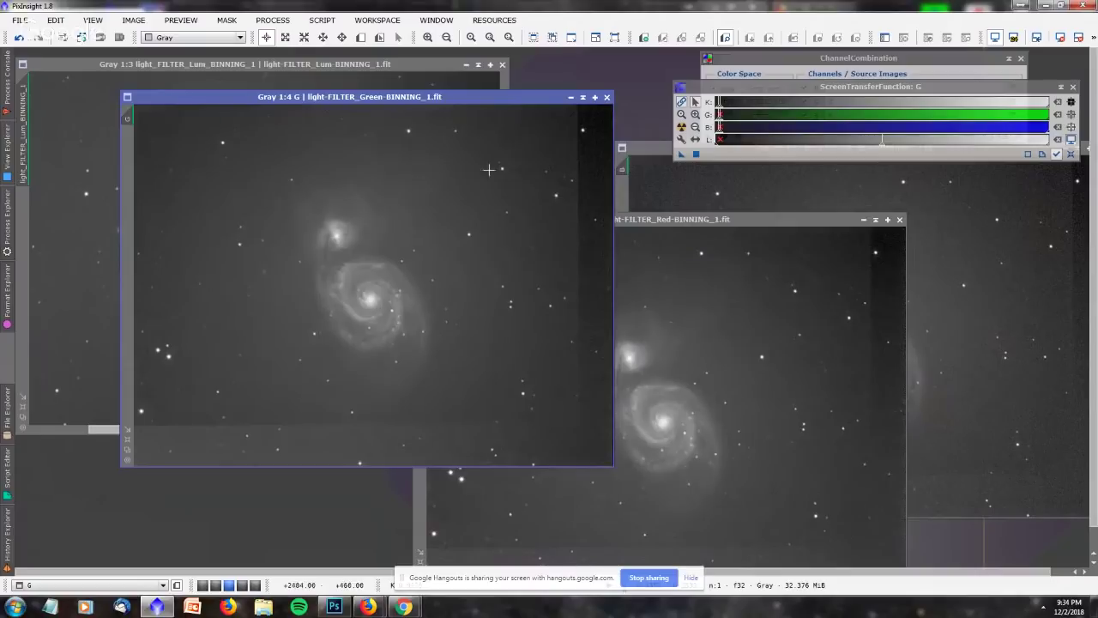
scroll(409, 174, up, 1)
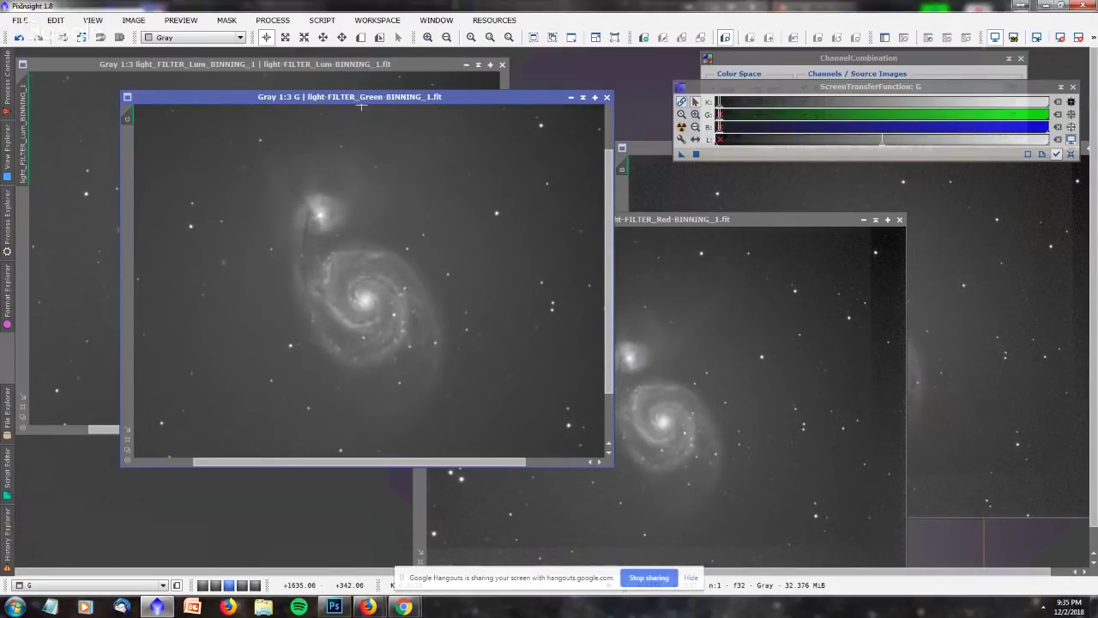
Restack the Green, Red and Blue image windows in a cascade beside the Lum image.
mouse_move(364, 98)
mouse_down()
mouse_move(500, 149)
mouse_move(388, 130)
mouse_move(352, 91)
mouse_up()
drag(664, 227, 354, 124)
drag(652, 151, 177, 141)
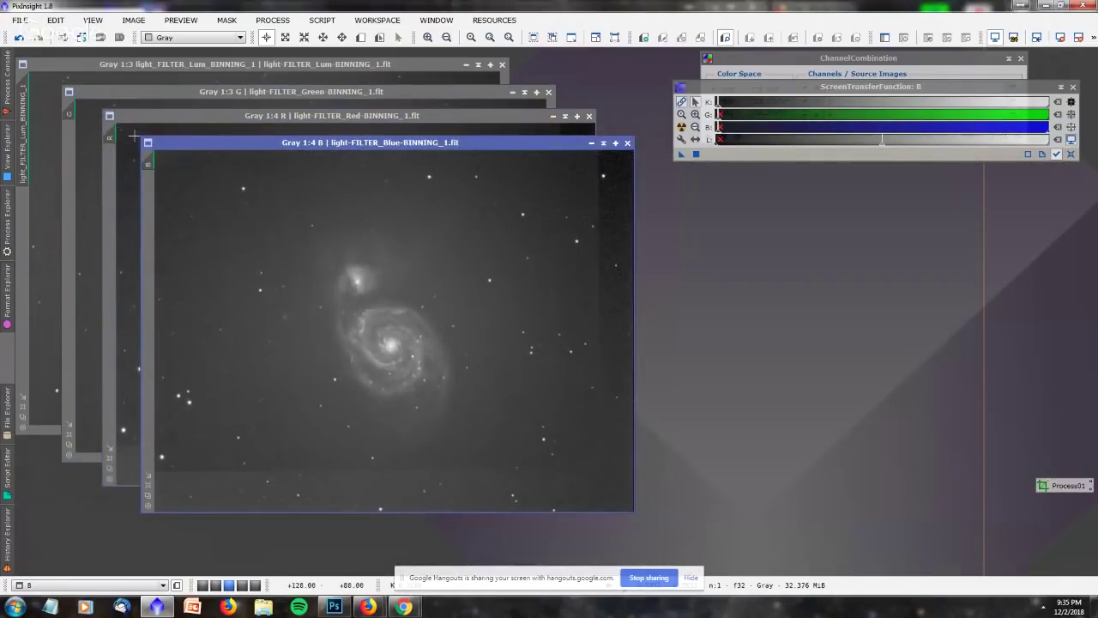
double_click(1062, 483)
click(1006, 133)
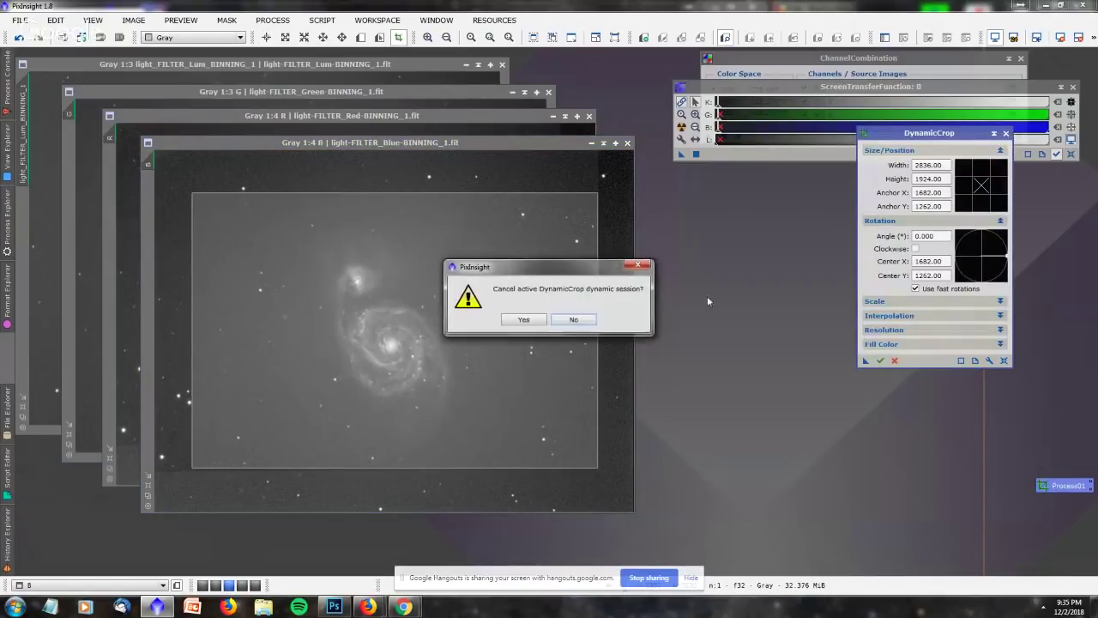
click(524, 320)
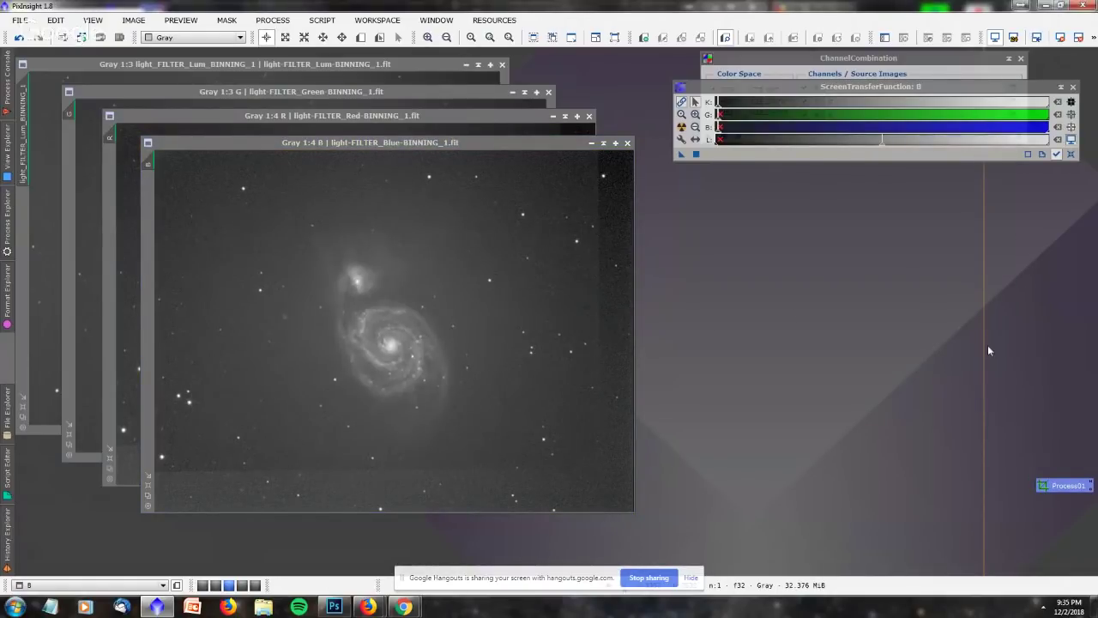
right_click(1026, 482)
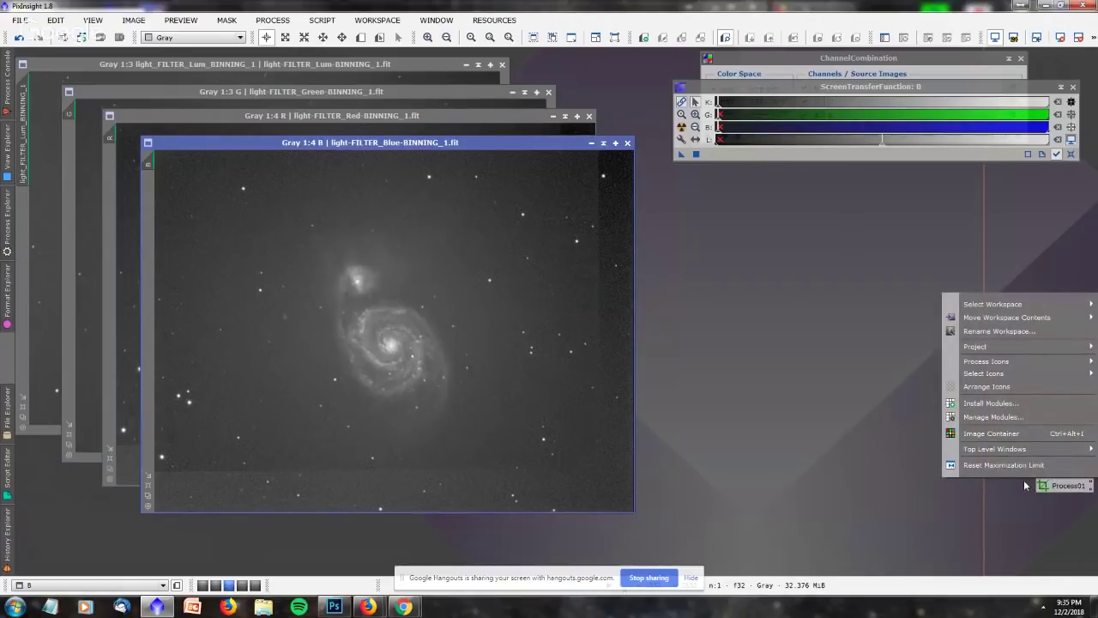
click(1052, 487)
double_click(1055, 486)
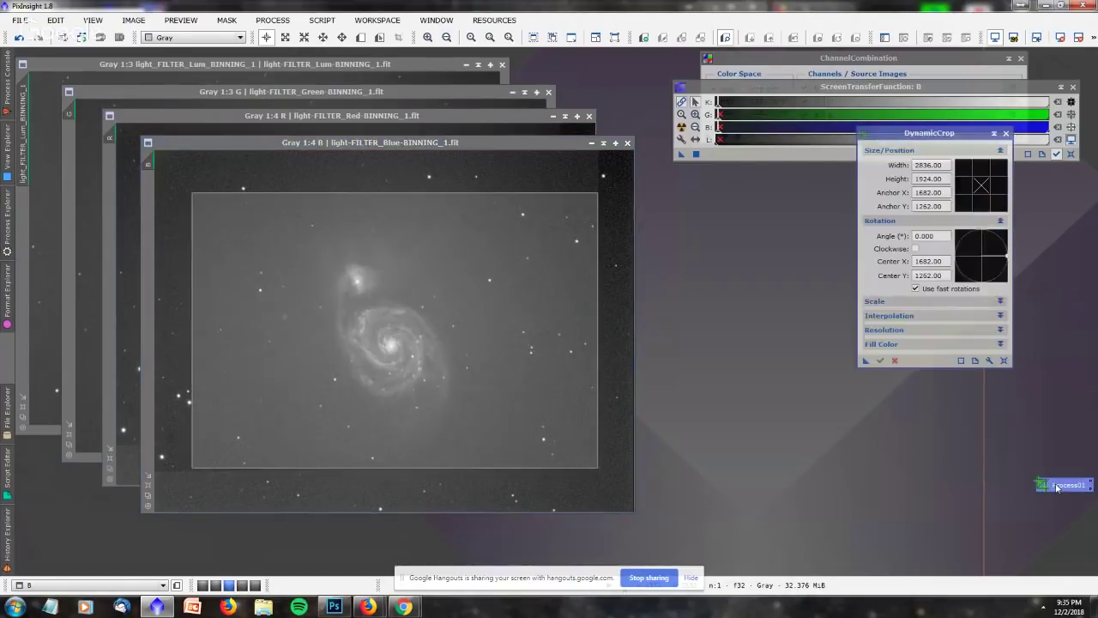
click(1005, 133)
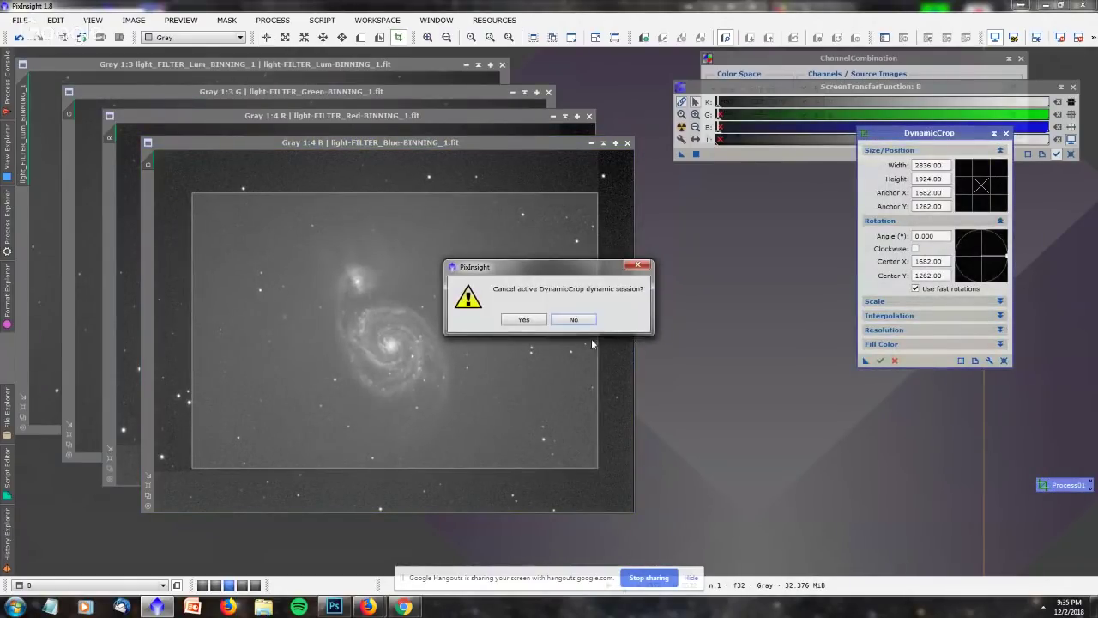
click(520, 319)
Delete the DynamicCrop process icon Process01 from the workspace.
right_click(1076, 494)
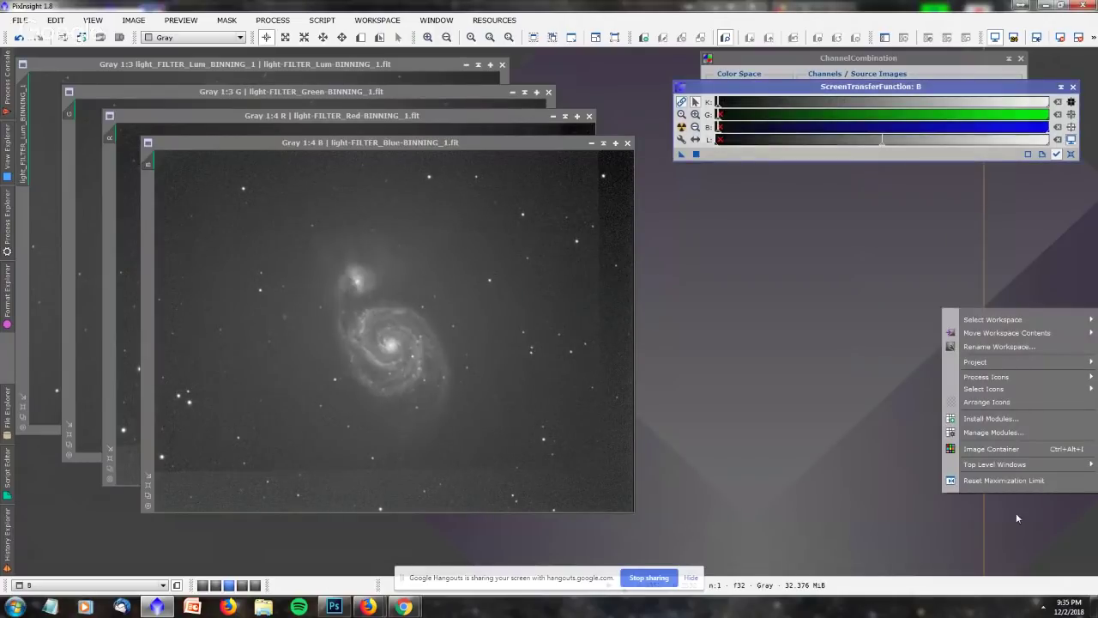
click(1060, 490)
right_click(1061, 491)
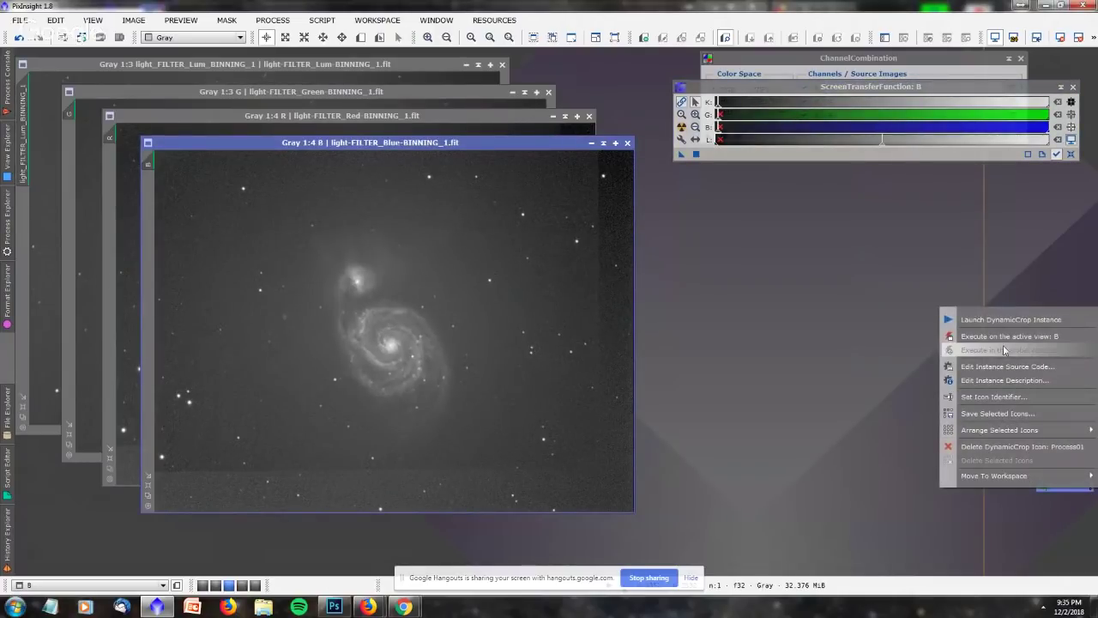
click(1004, 447)
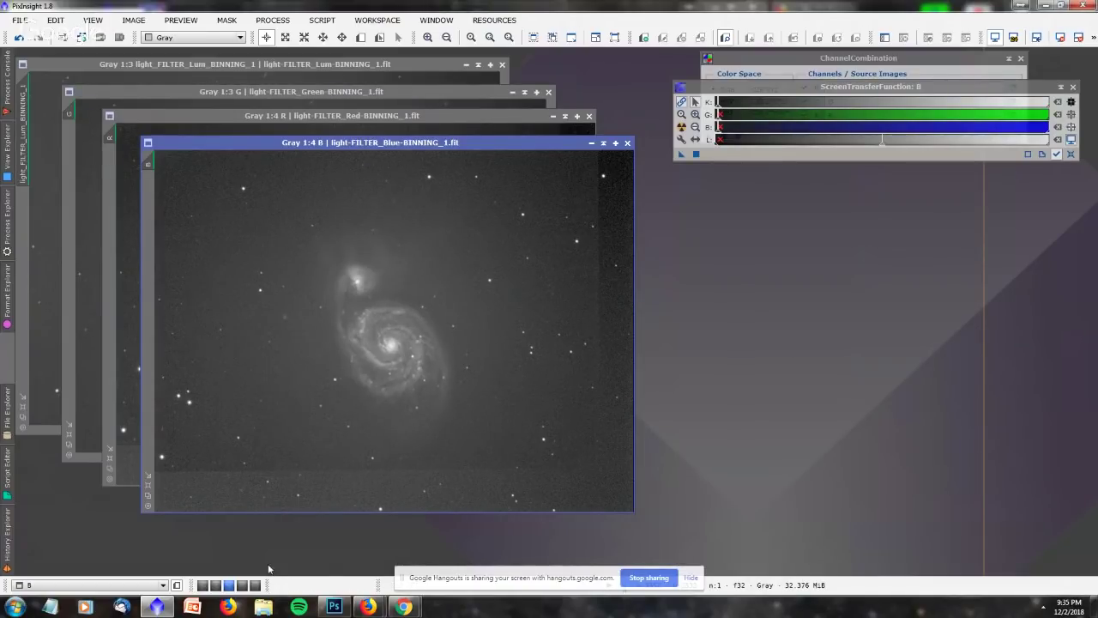
Switch to the Chat window in Firefox to check the viewers' messages.
mouse_move(367, 606)
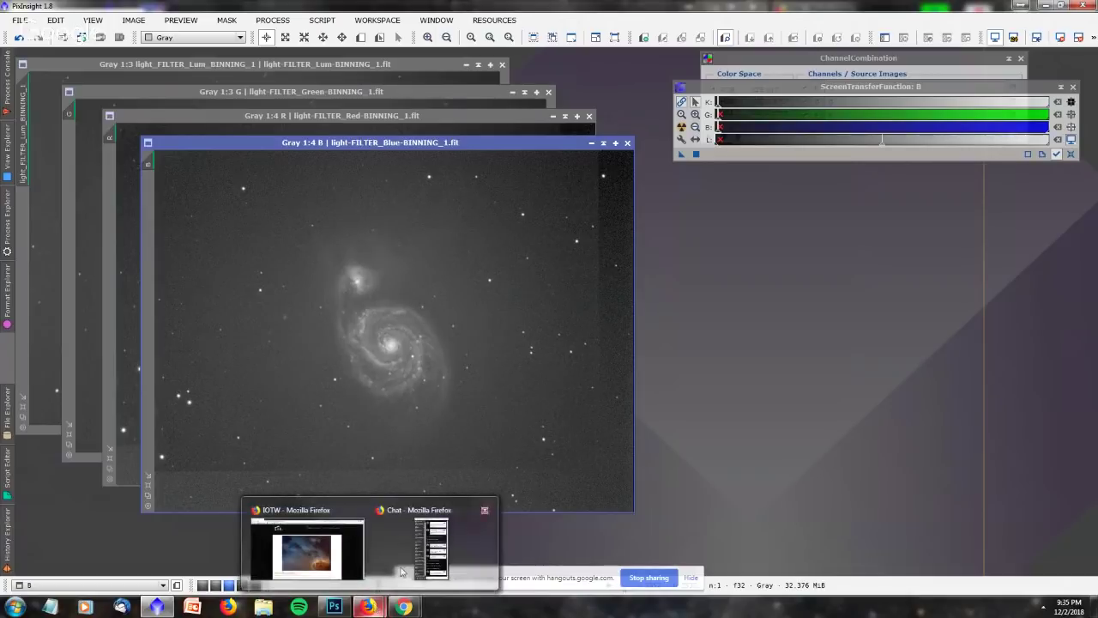
click(425, 514)
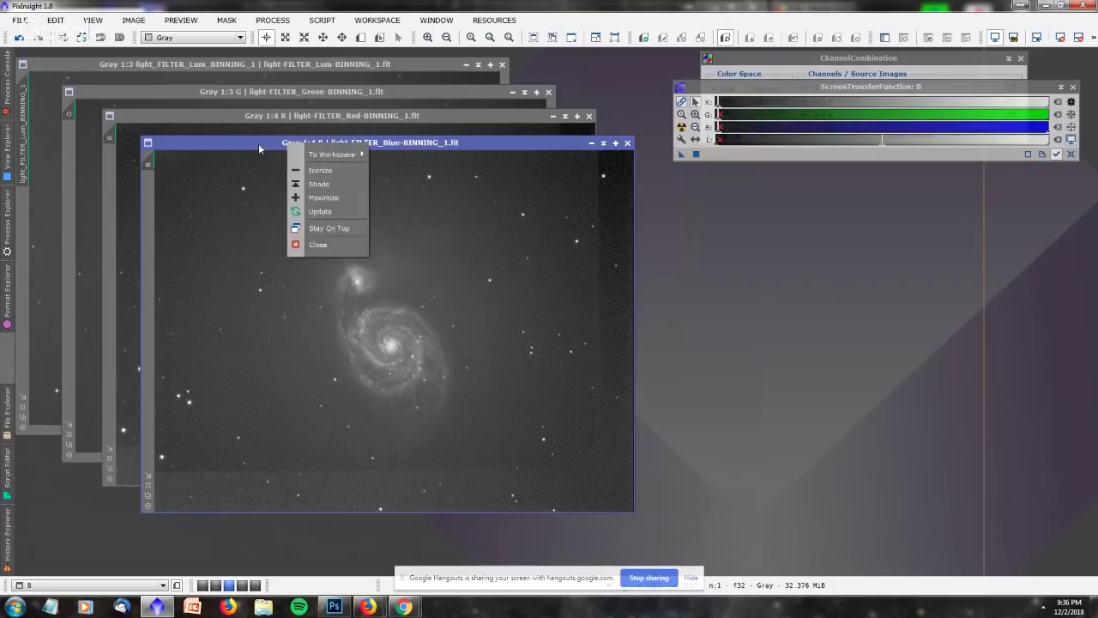
Open the FITS header of the blue filter image to examine its integration details.
click(258, 143)
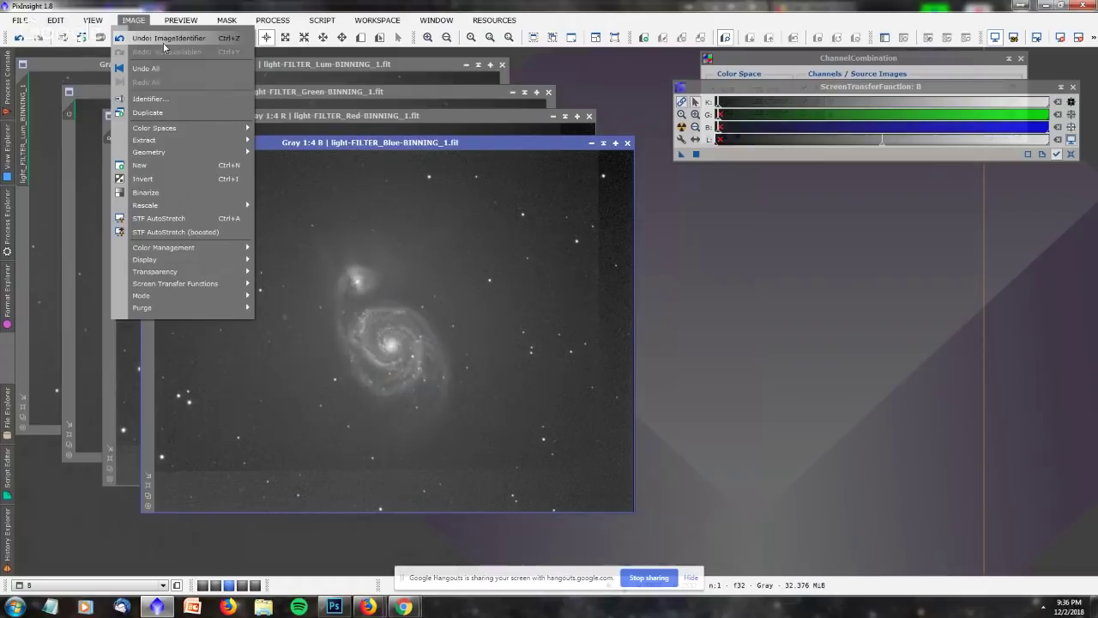
mouse_move(22, 23)
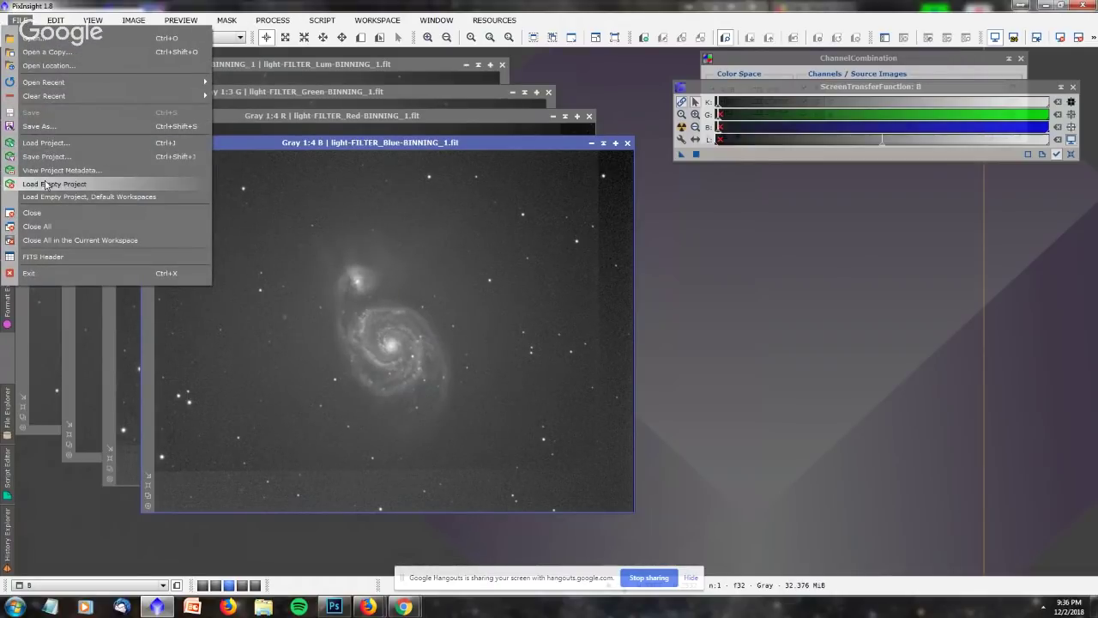
click(41, 255)
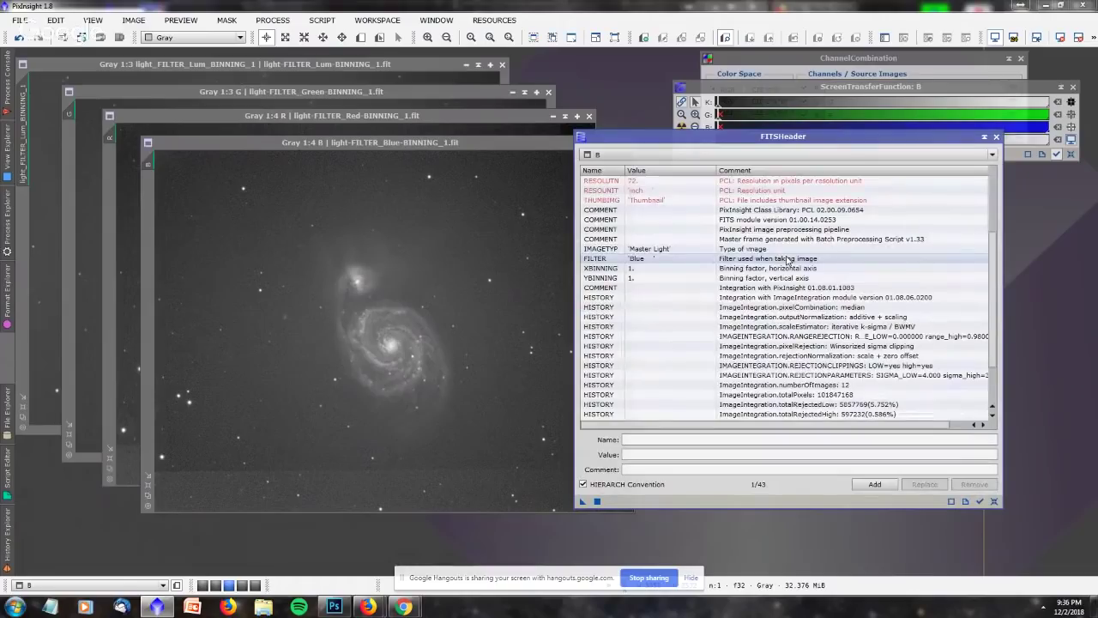
Examine the filter, integration and pixel rejection entries in the blue image's FITS header.
scroll(787, 260, down, 2)
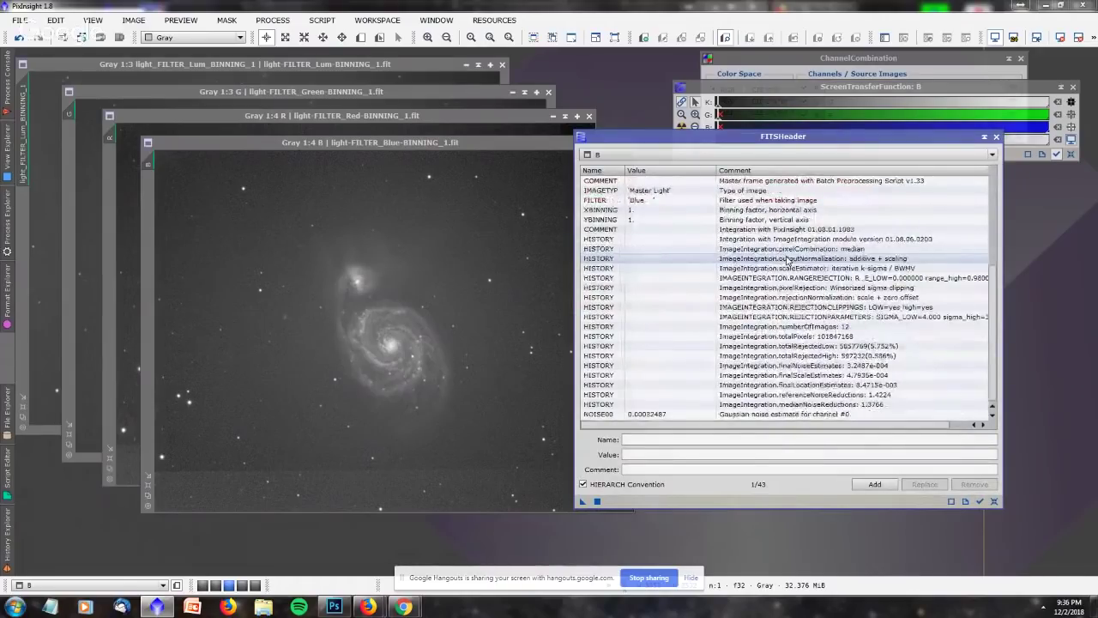
scroll(787, 260, up, 6)
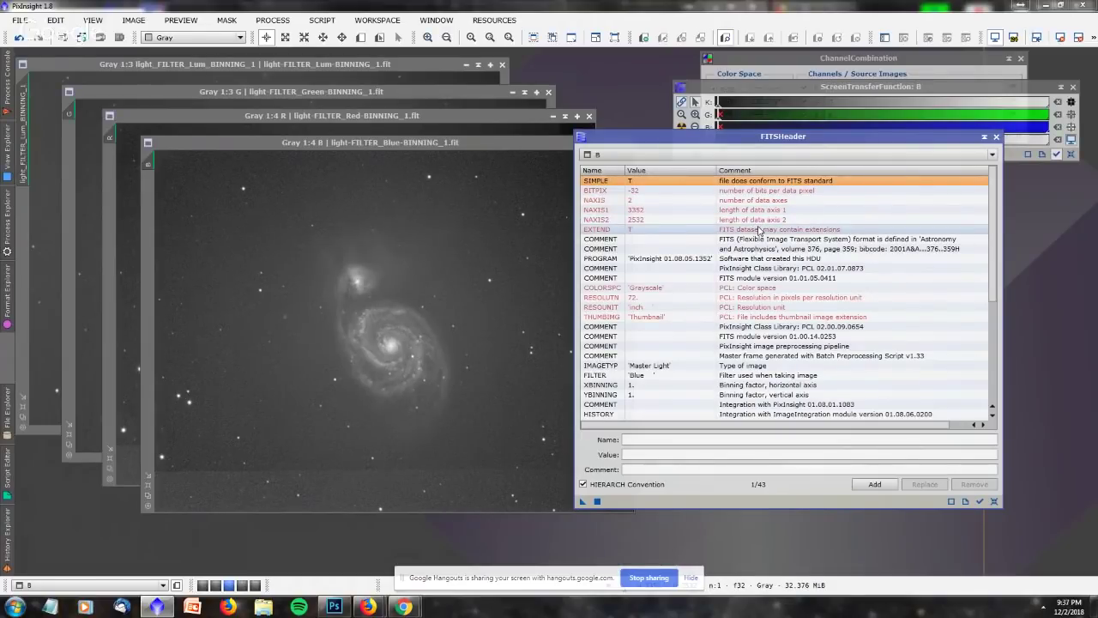
scroll(760, 230, down, 4)
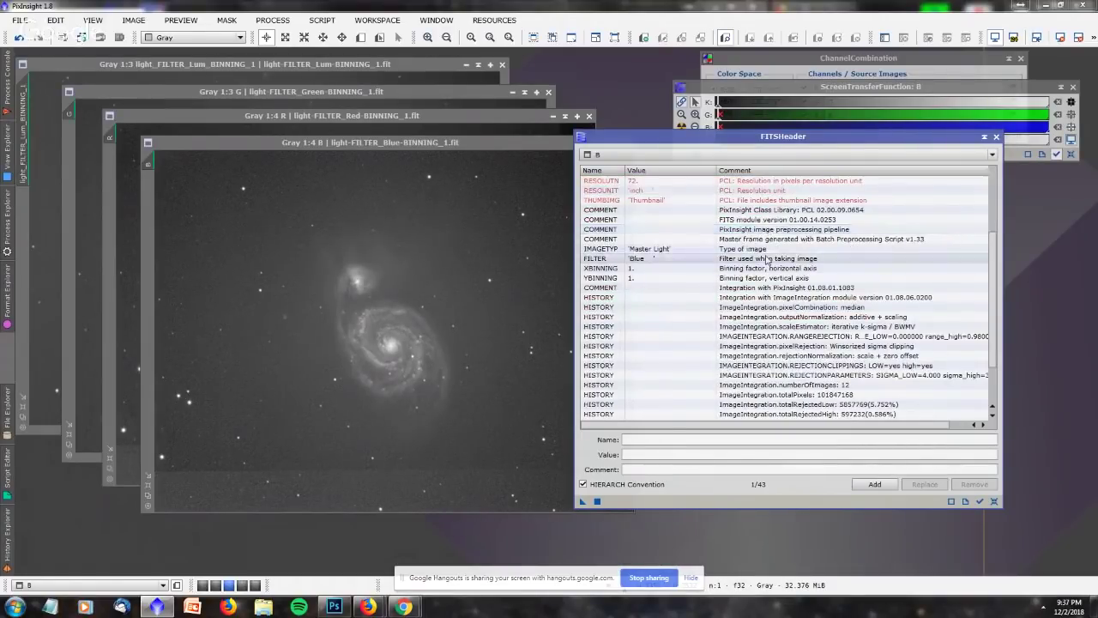
scroll(766, 261, down, 2)
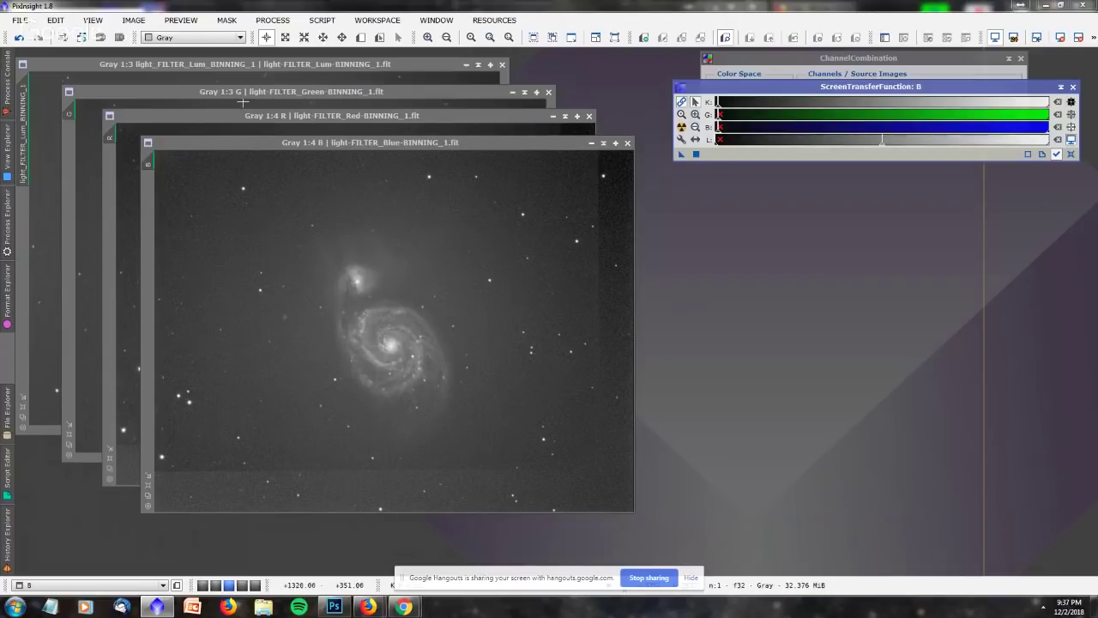
Browse for image files in the Light folder under Astrophotos Archive, M51 2014 Ha, M51.
click(19, 20)
key(Escape)
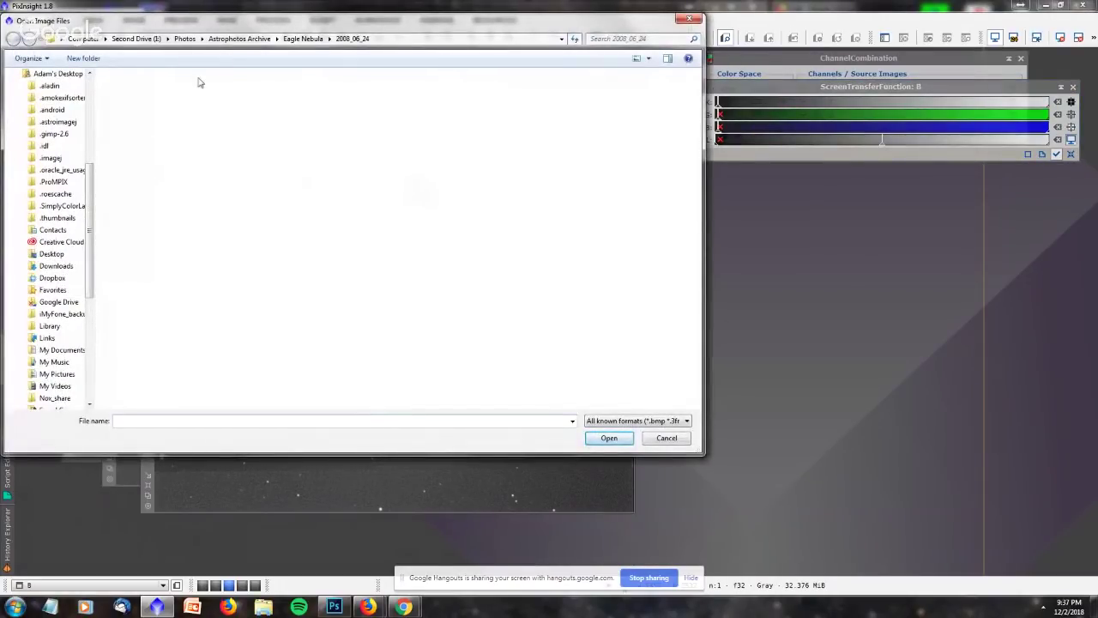
click(240, 39)
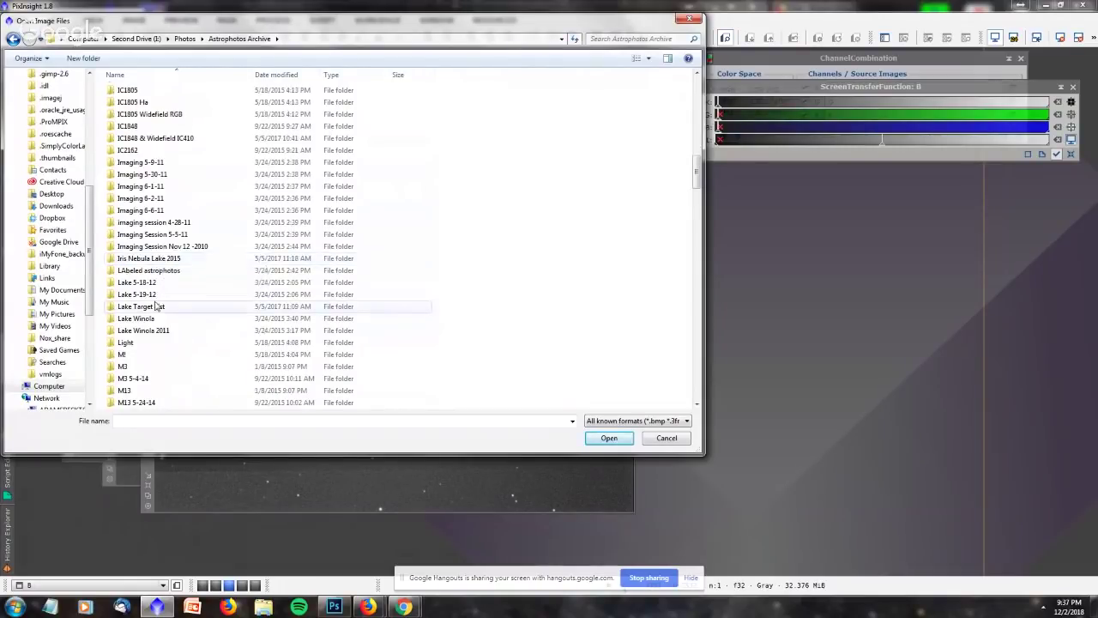
scroll(168, 237, down, 2)
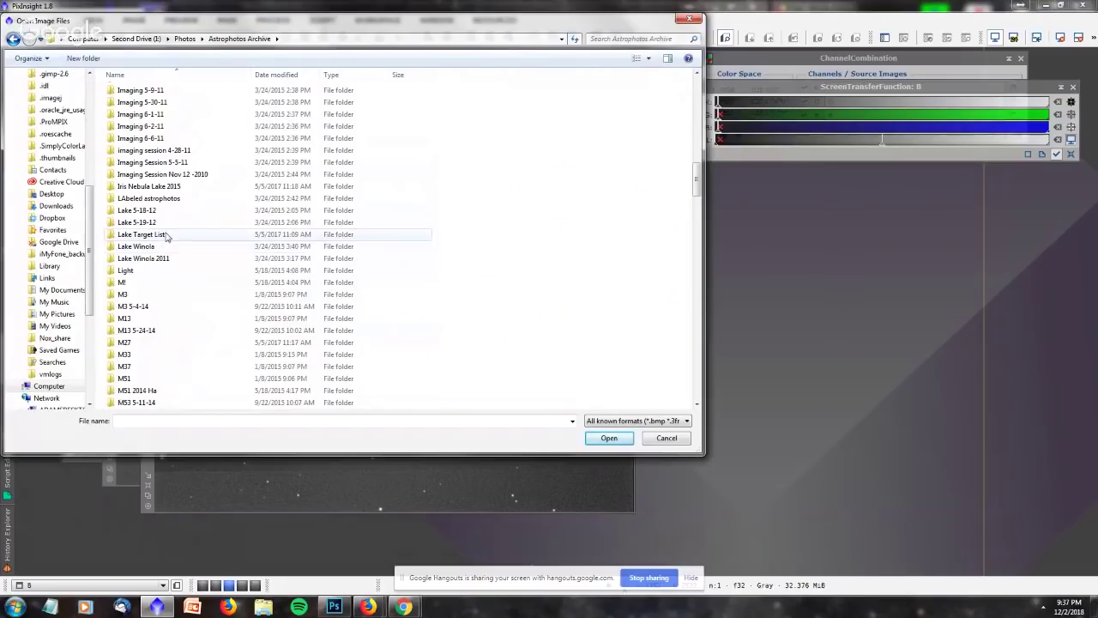
scroll(167, 322, down, 2)
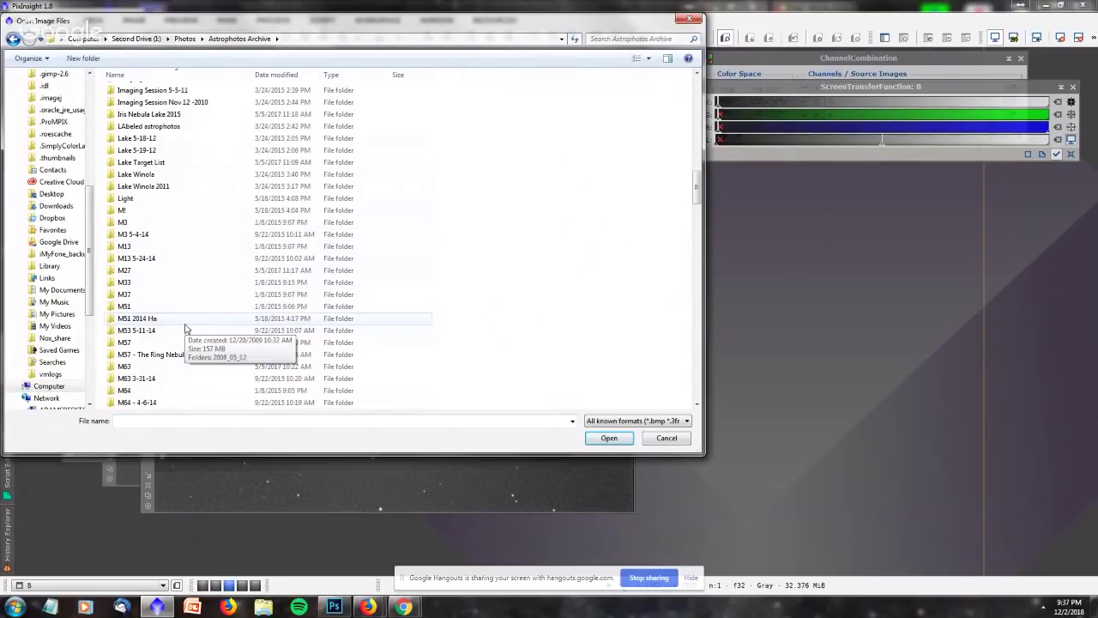
double_click(141, 318)
double_click(133, 118)
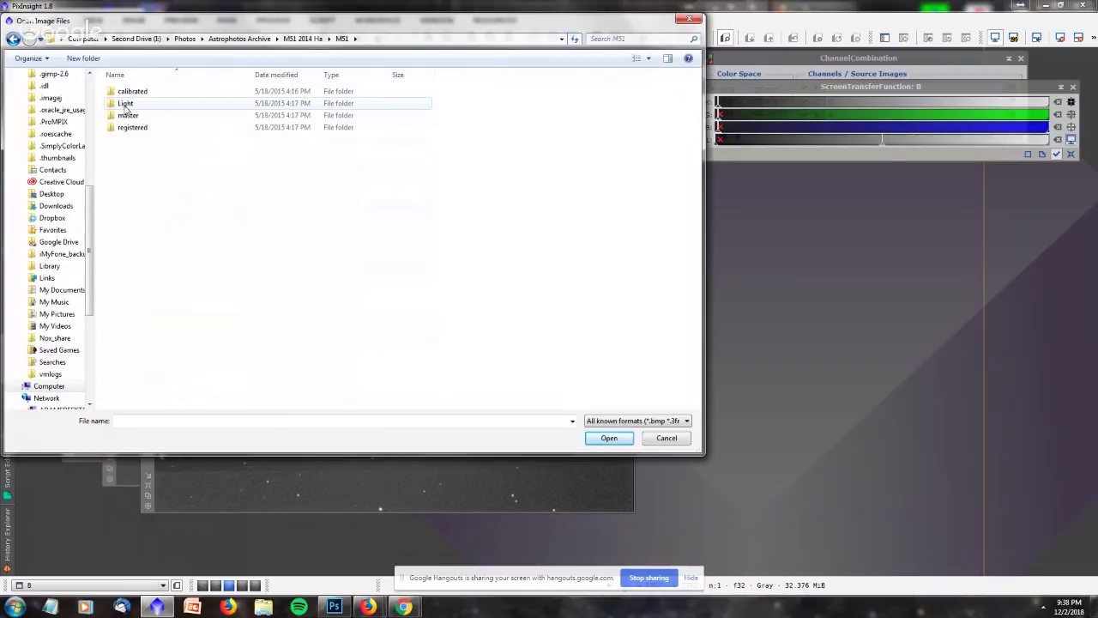
click(125, 105)
double_click(126, 104)
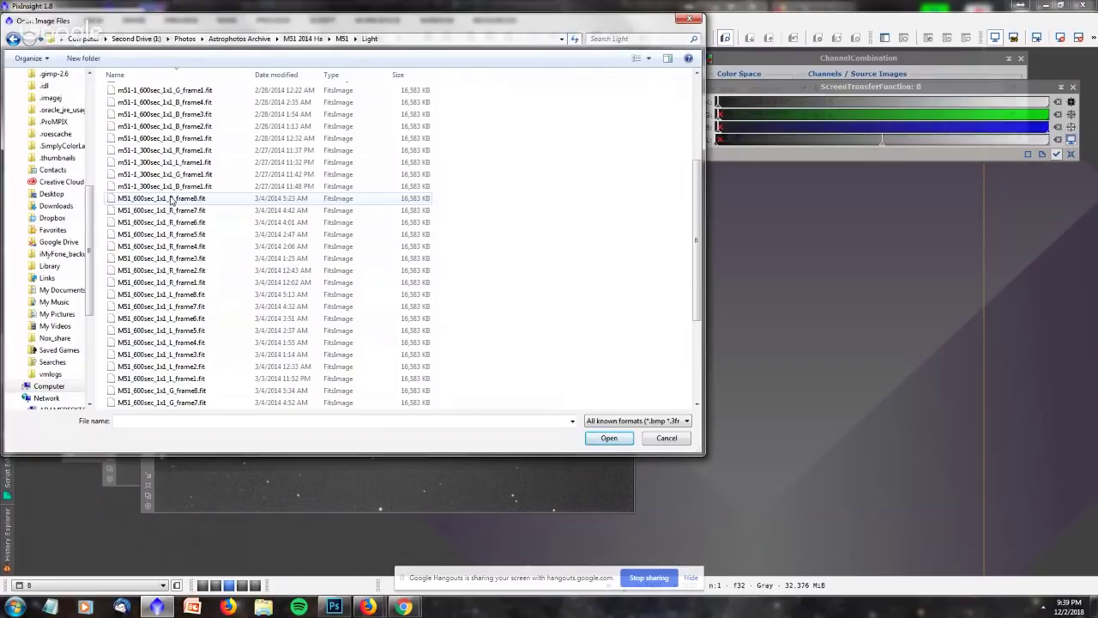
Return to the Astrophotos Archive folder and look through its M and NGC object folders.
click(245, 40)
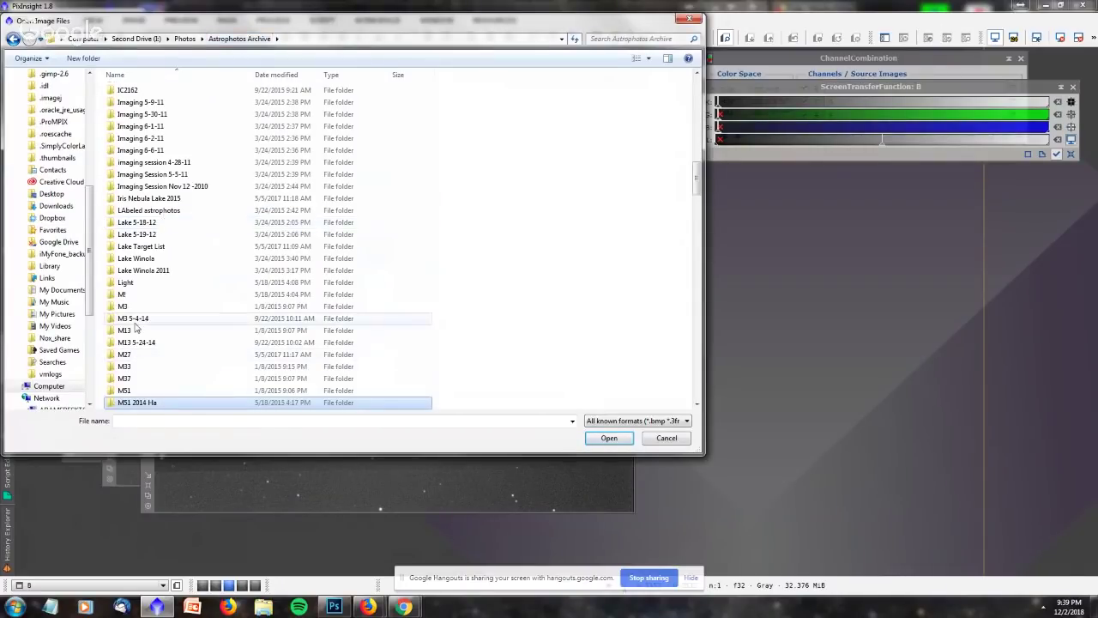
scroll(138, 292, down, 8)
scroll(135, 299, down, 3)
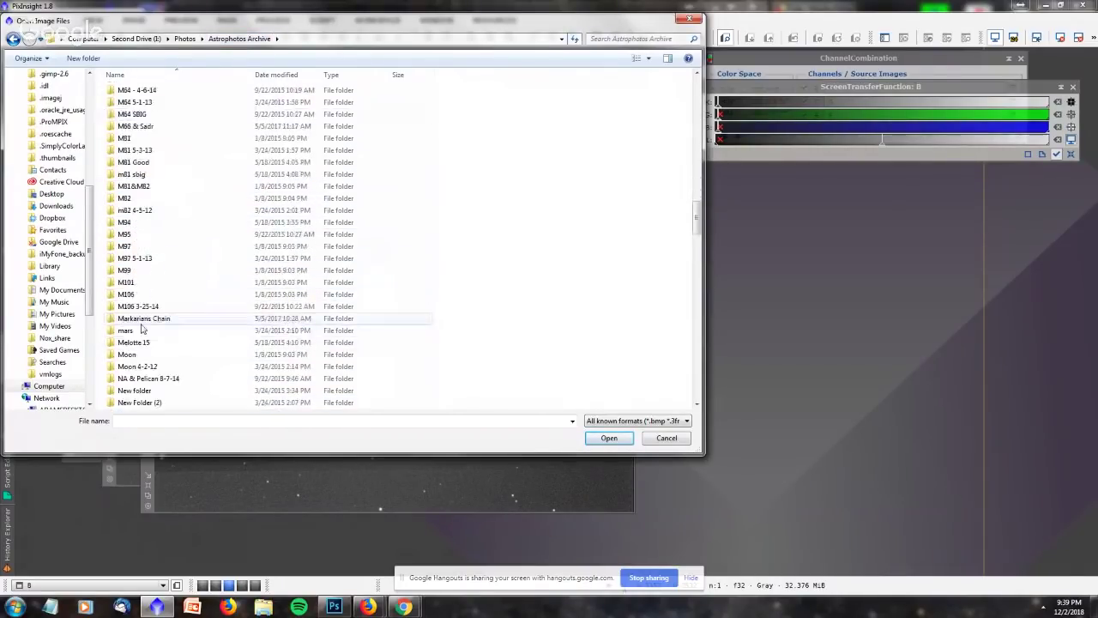
scroll(133, 287, down, 6)
scroll(144, 364, down, 1)
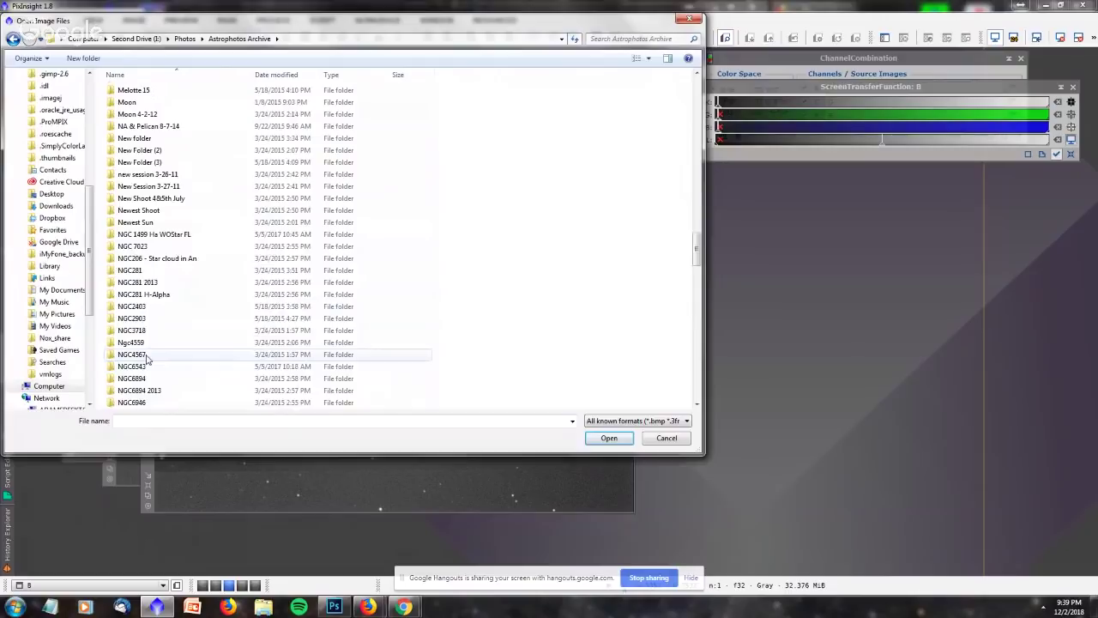
scroll(146, 359, down, 2)
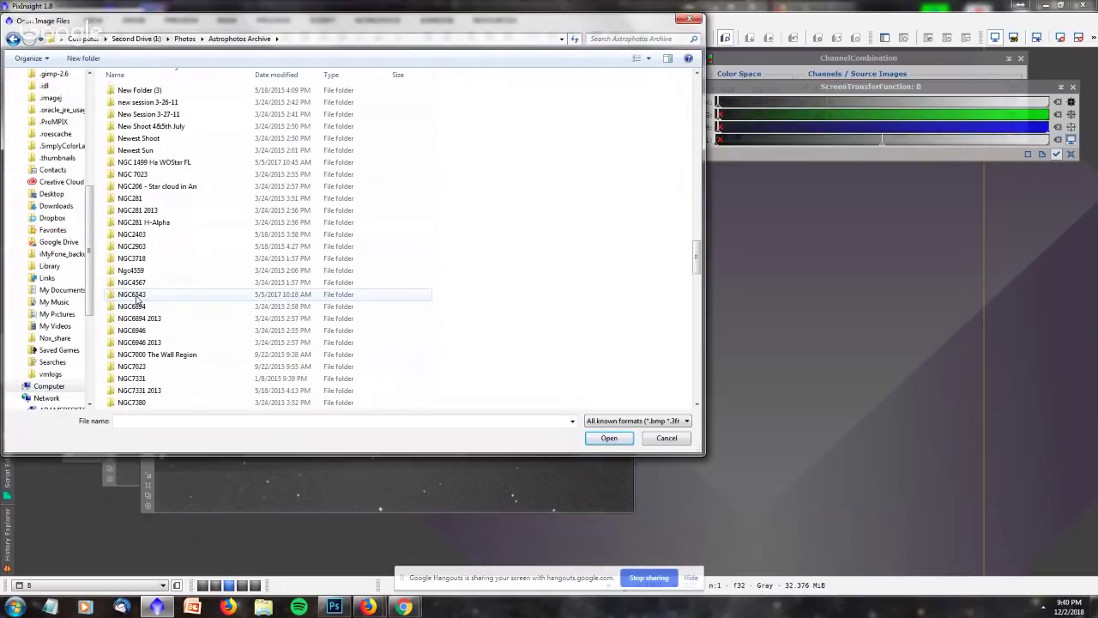
scroll(136, 298, down, 4)
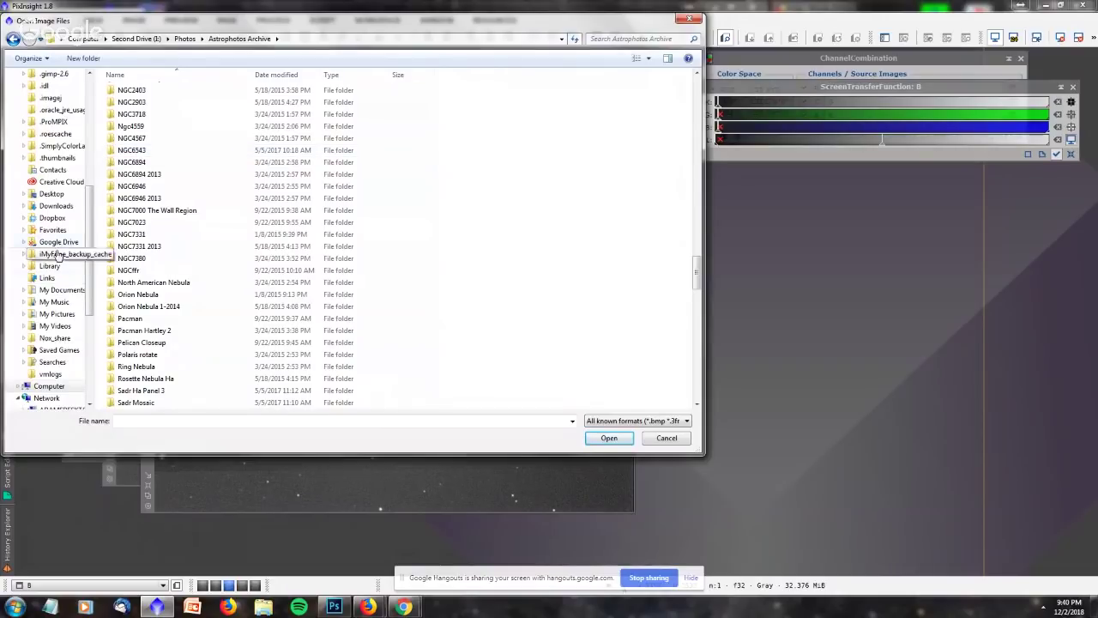
Browse to the NGC 4565 folder inside TAIC Rabbit Hole on Google Drive.
scroll(60, 167, up, 2)
click(59, 160)
scroll(55, 159, up, 7)
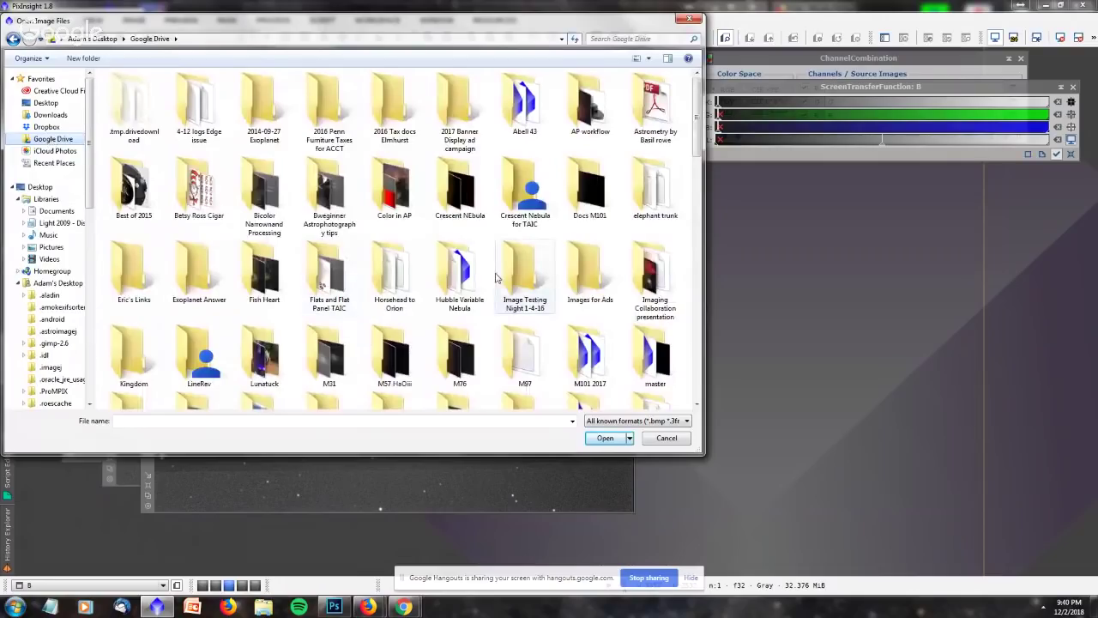
scroll(525, 258, down, 5)
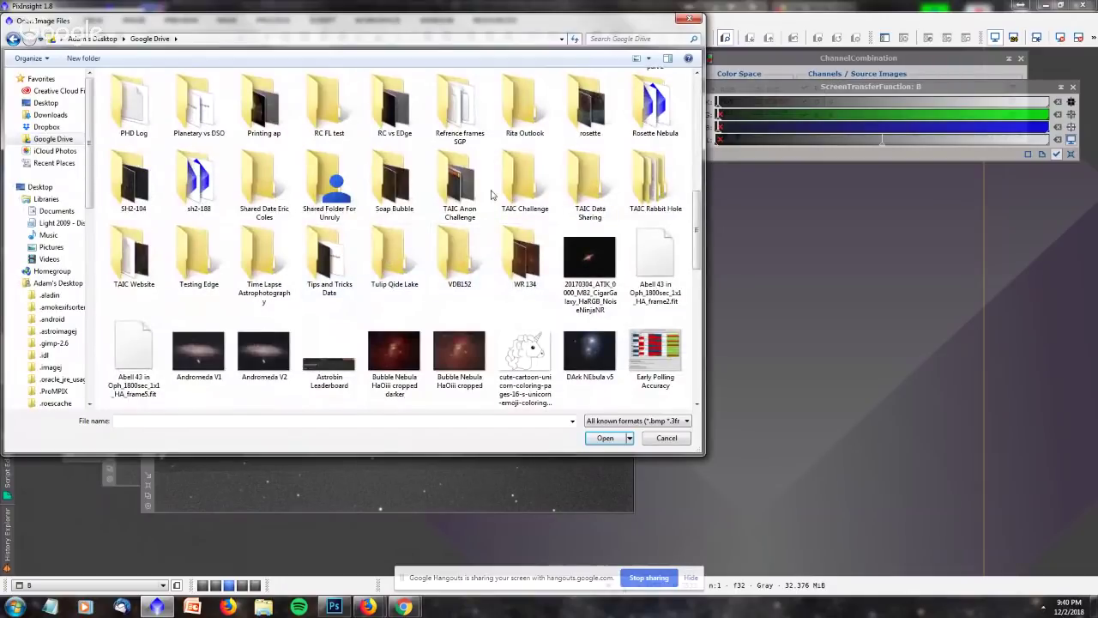
double_click(652, 182)
double_click(137, 105)
List the NGC 4565 files with their details, and close the file browser without opening any image.
click(130, 111)
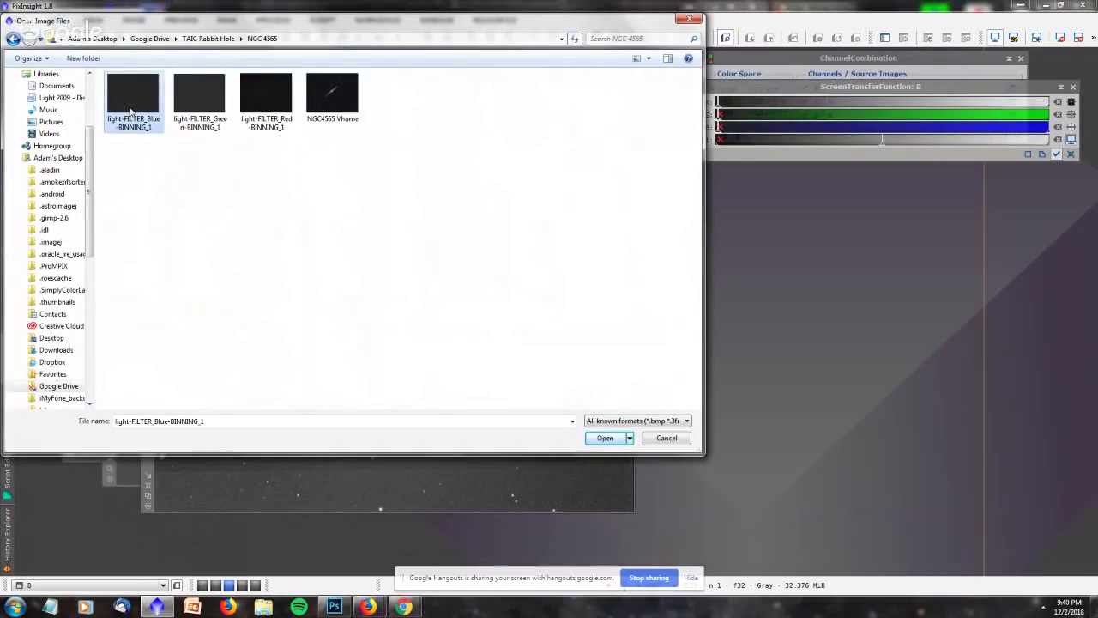
click(647, 58)
click(686, 136)
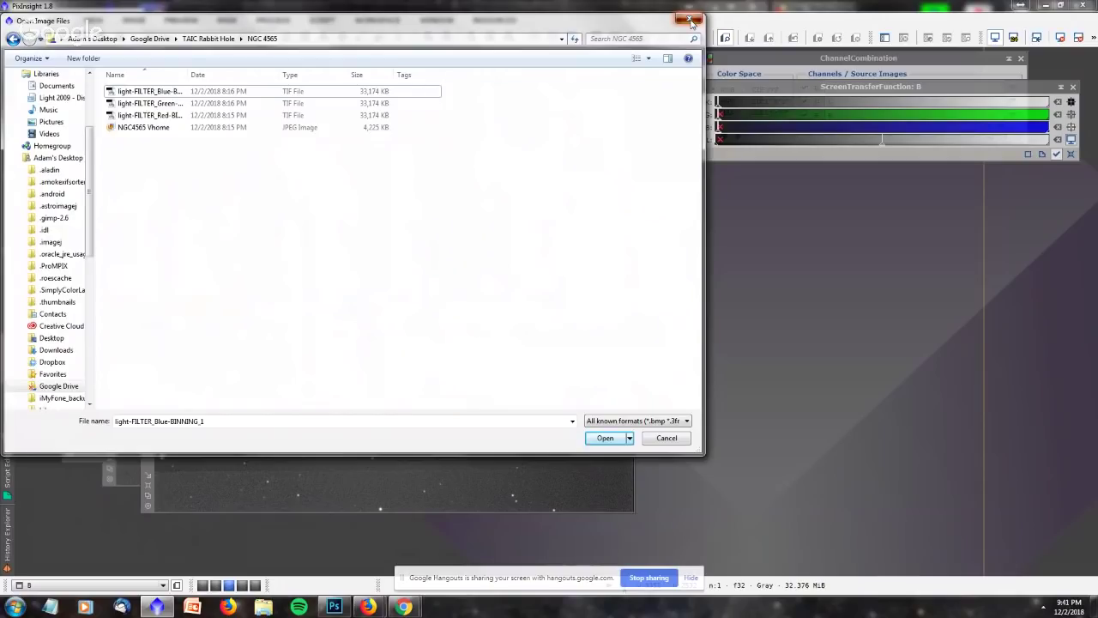
click(690, 20)
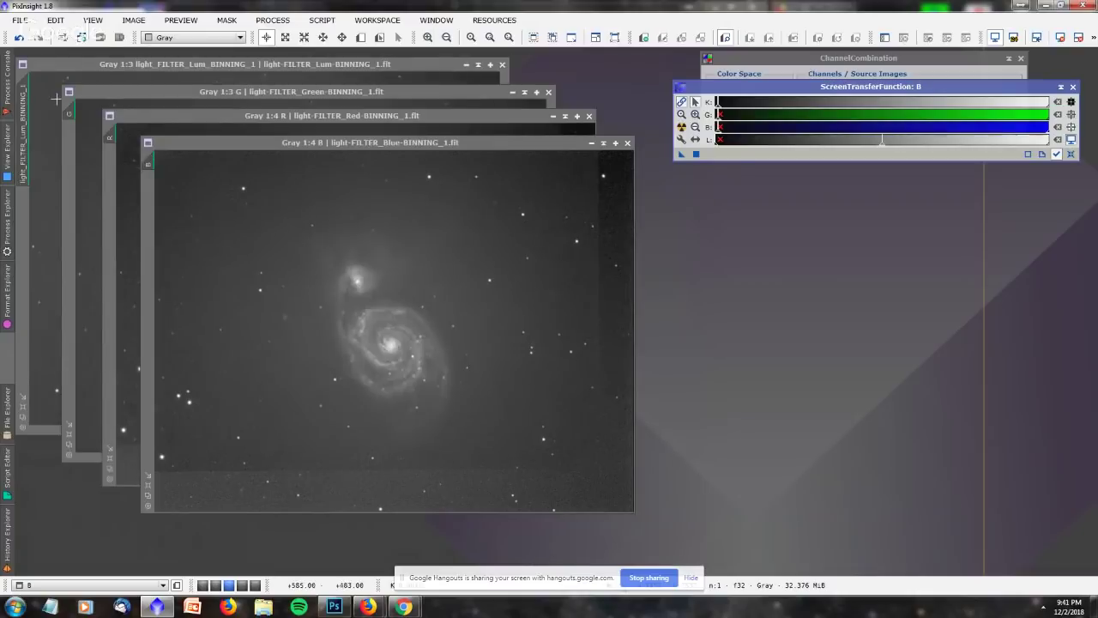
Bring the red and then the blue image window to the front, and open the ChannelCombination process.
click(7, 221)
right_click(110, 139)
click(189, 119)
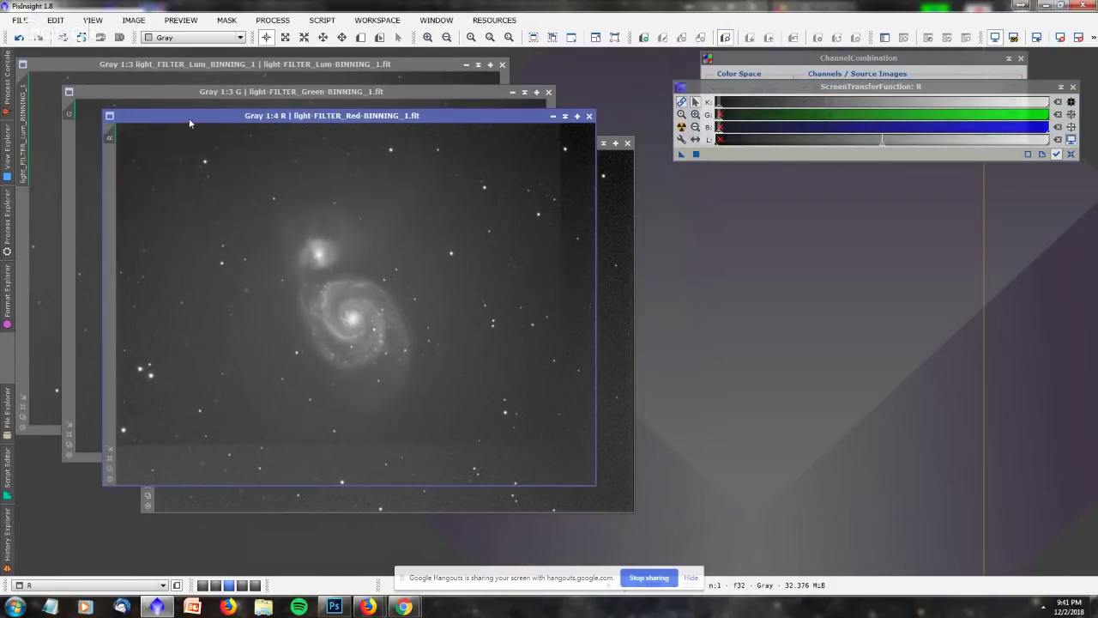
click(630, 175)
click(7, 218)
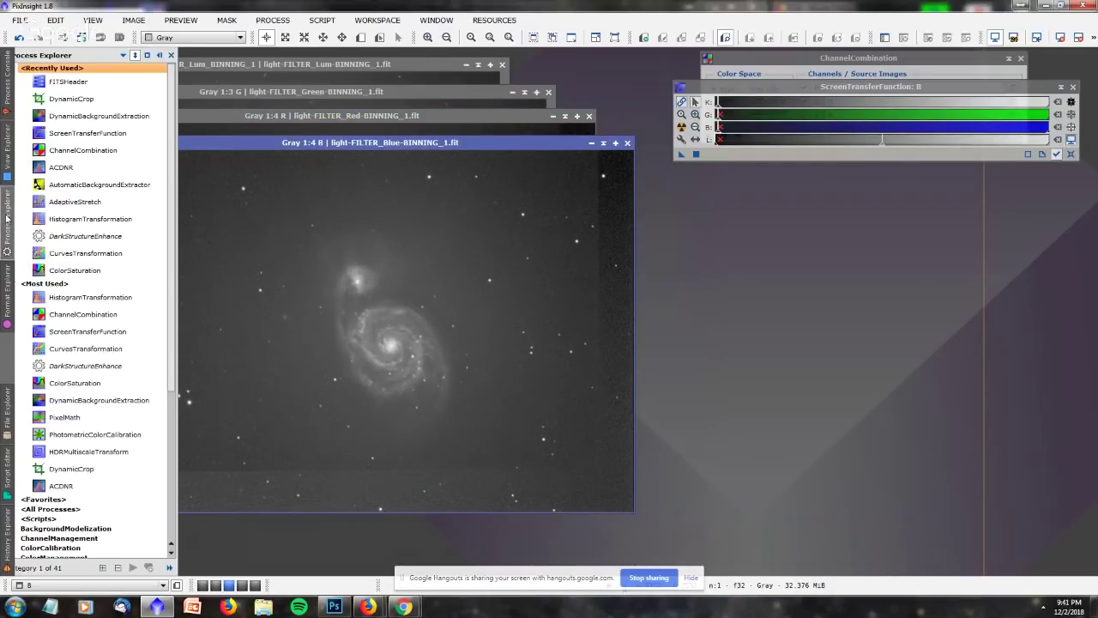
click(82, 314)
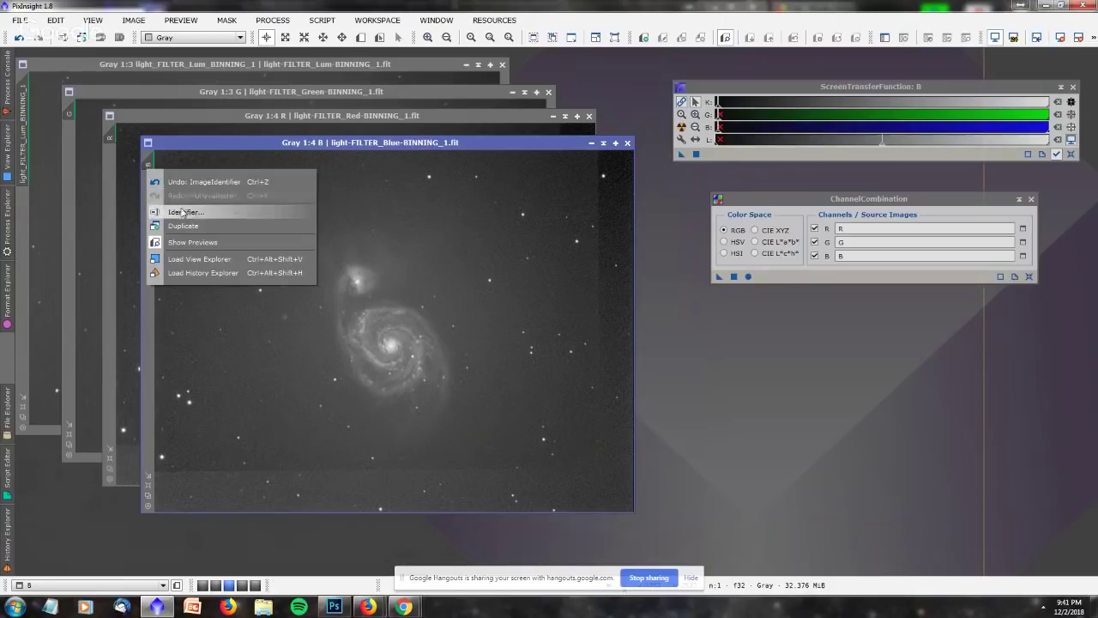
Set the blue filter image's identifier to B.
click(185, 206)
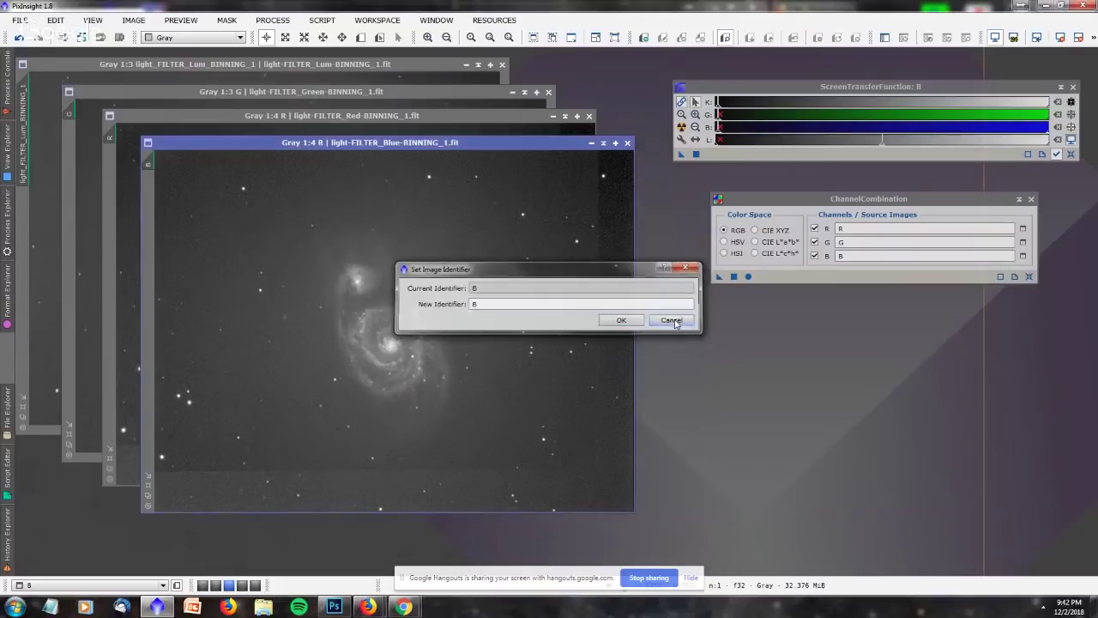
click(673, 321)
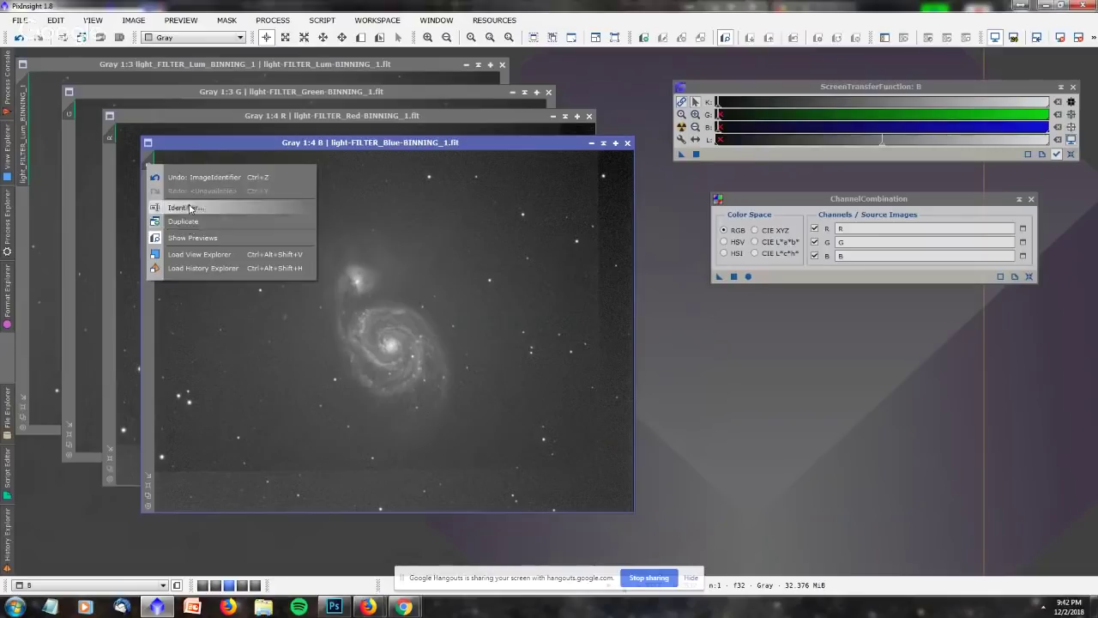
click(184, 206)
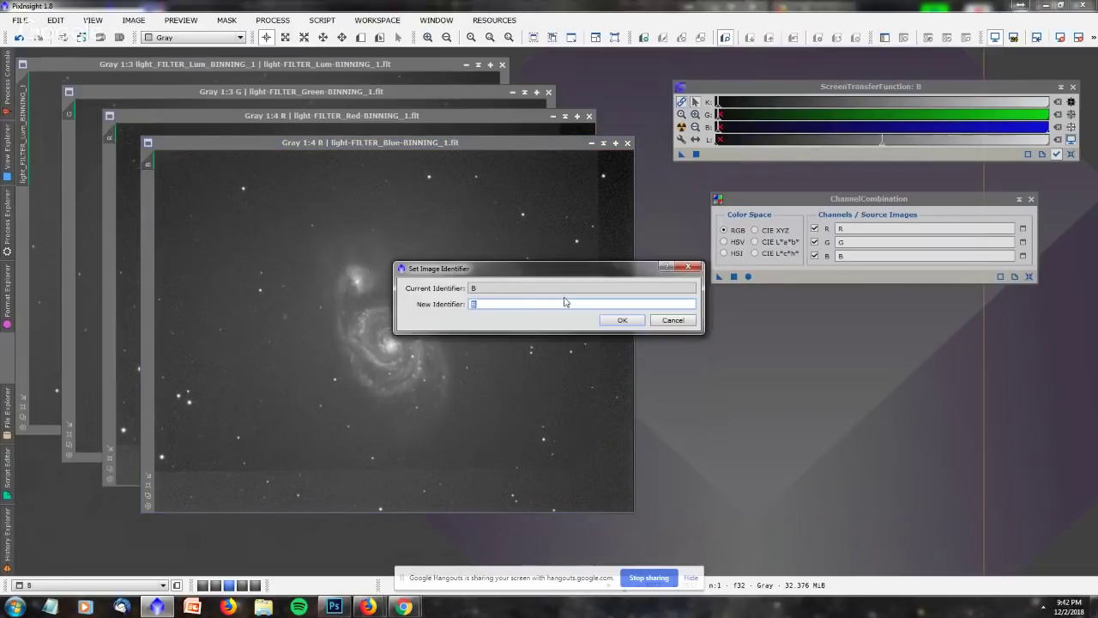
text(B)
click(624, 320)
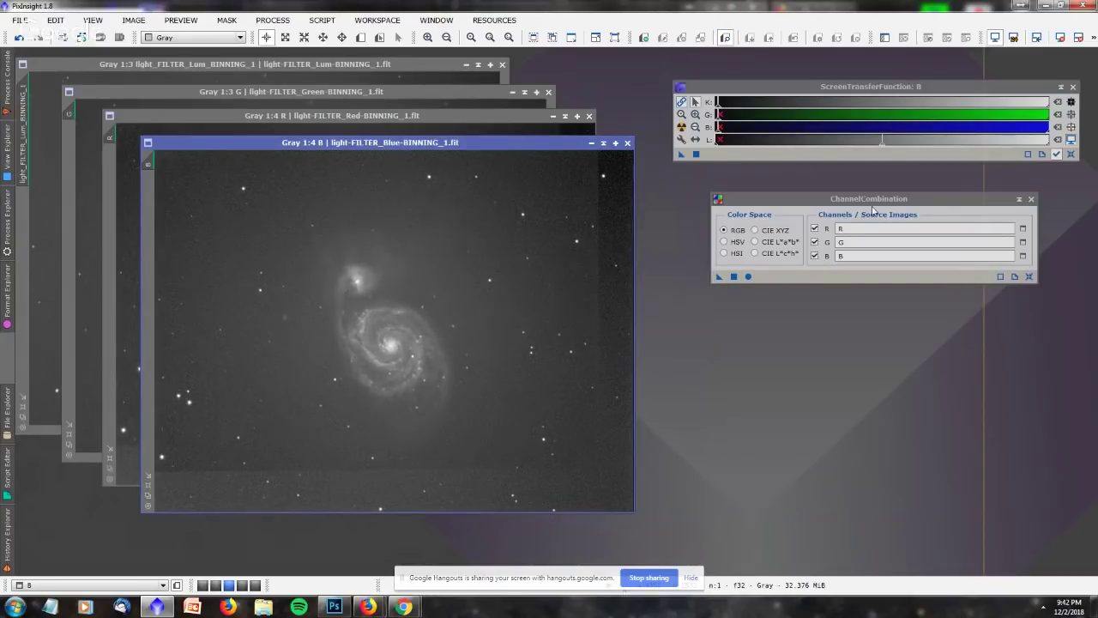
Move the ChannelCombination window directly below ScreenTransferFunction and go through its R, G and B source fields.
drag(858, 198, 804, 169)
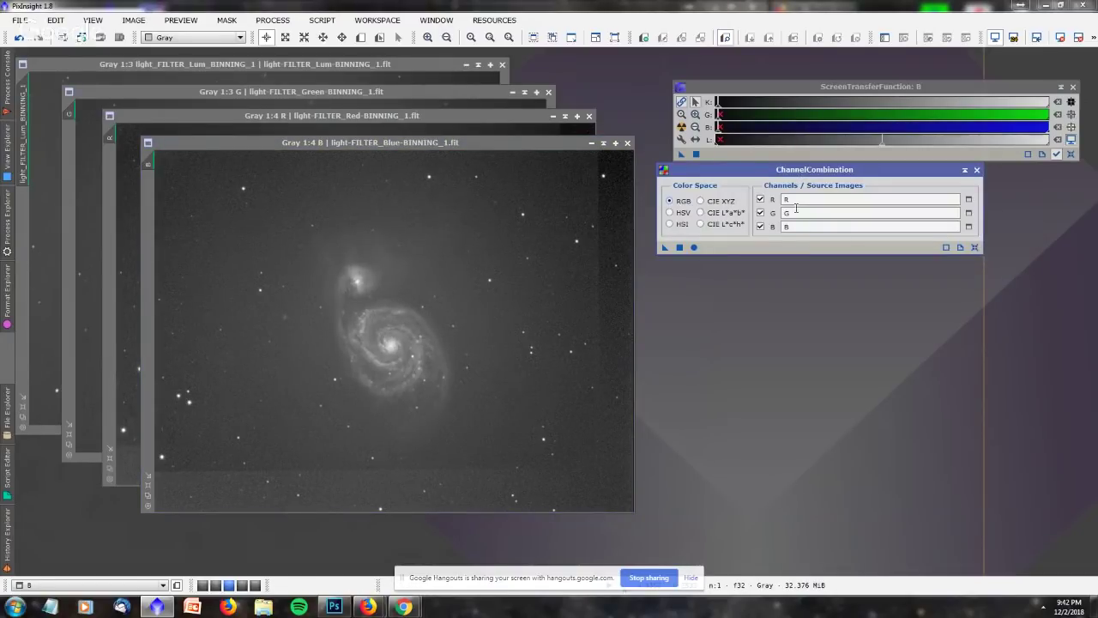
click(814, 199)
key(Tab)
key(Tab)
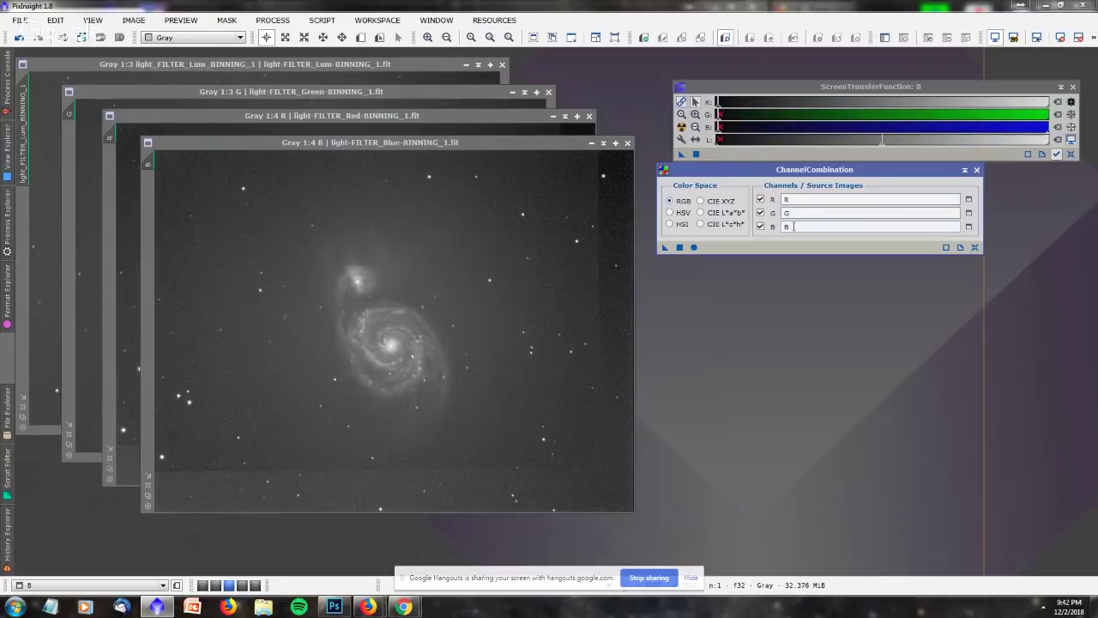
Check the list of available source images for the red channel, and cancel the selection.
click(968, 199)
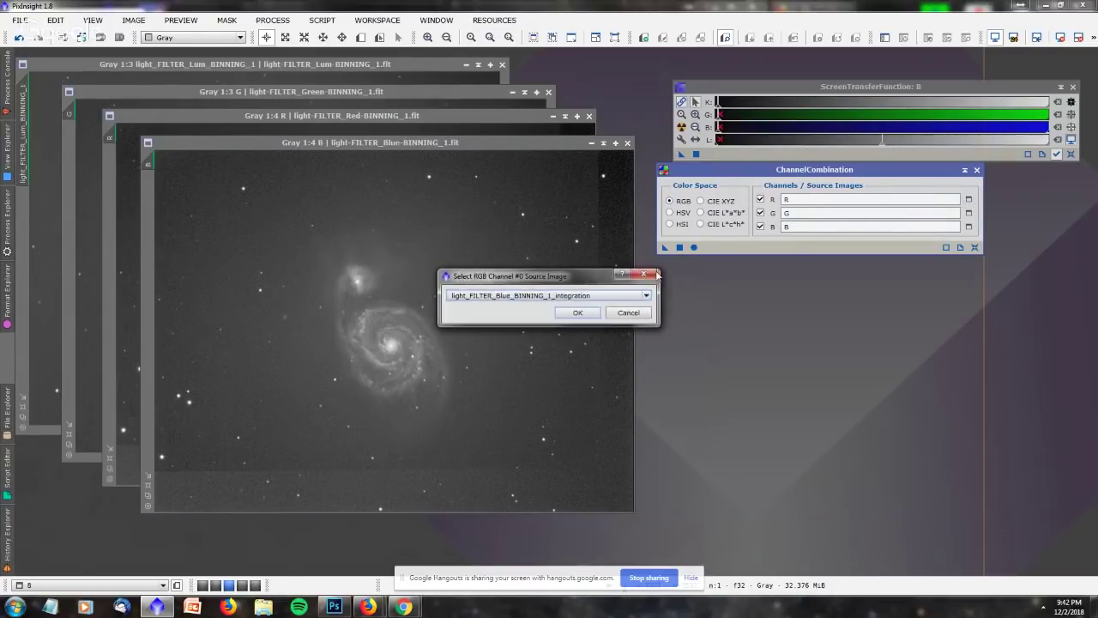
click(556, 297)
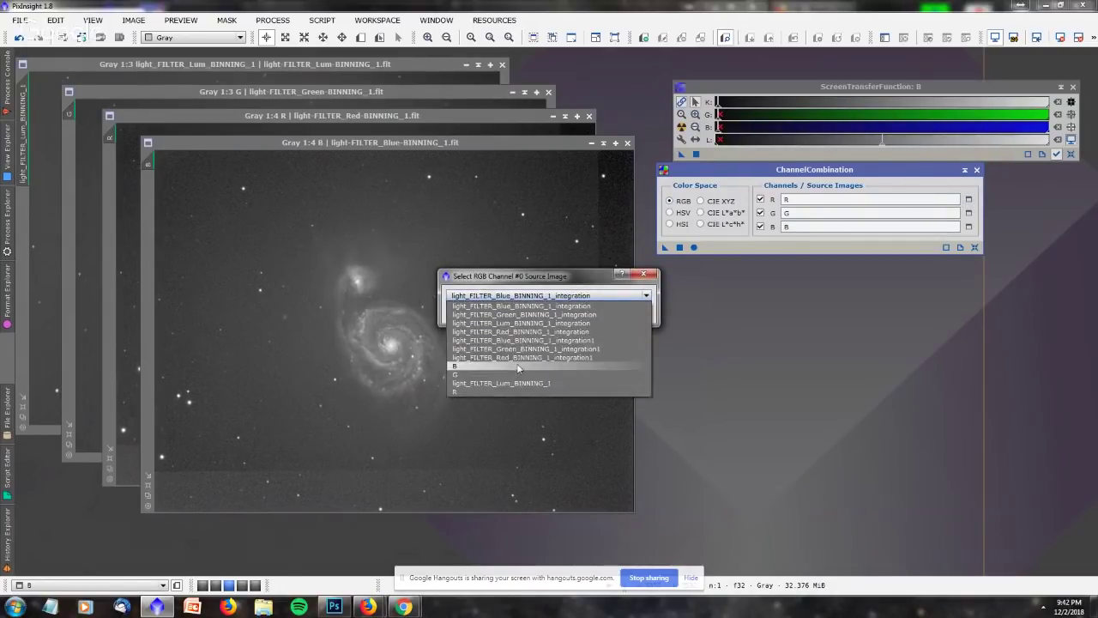
click(539, 292)
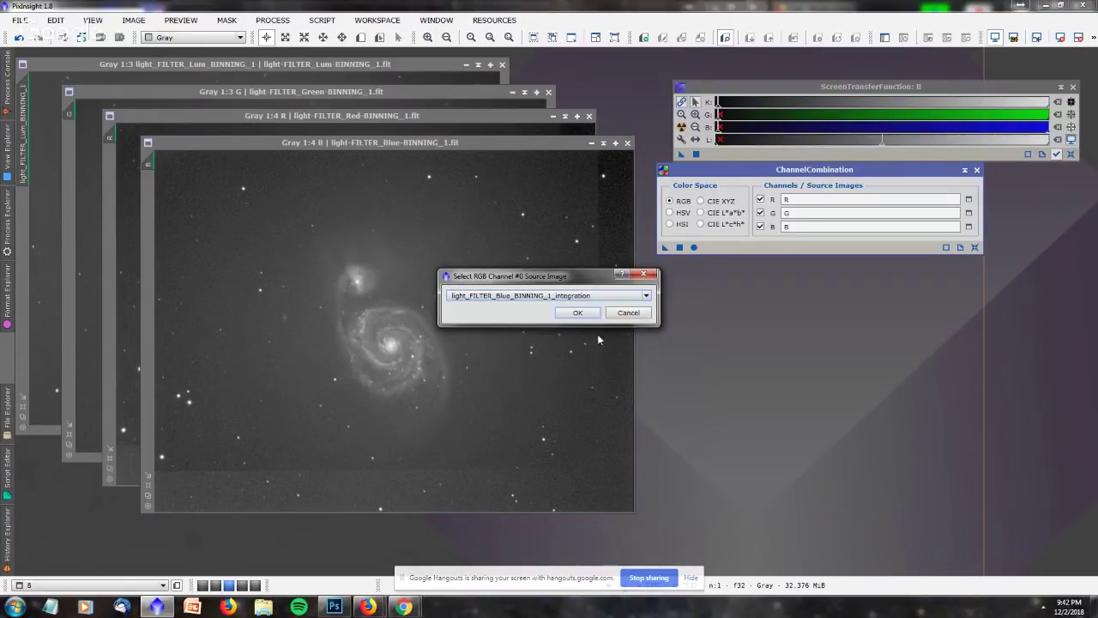
click(627, 313)
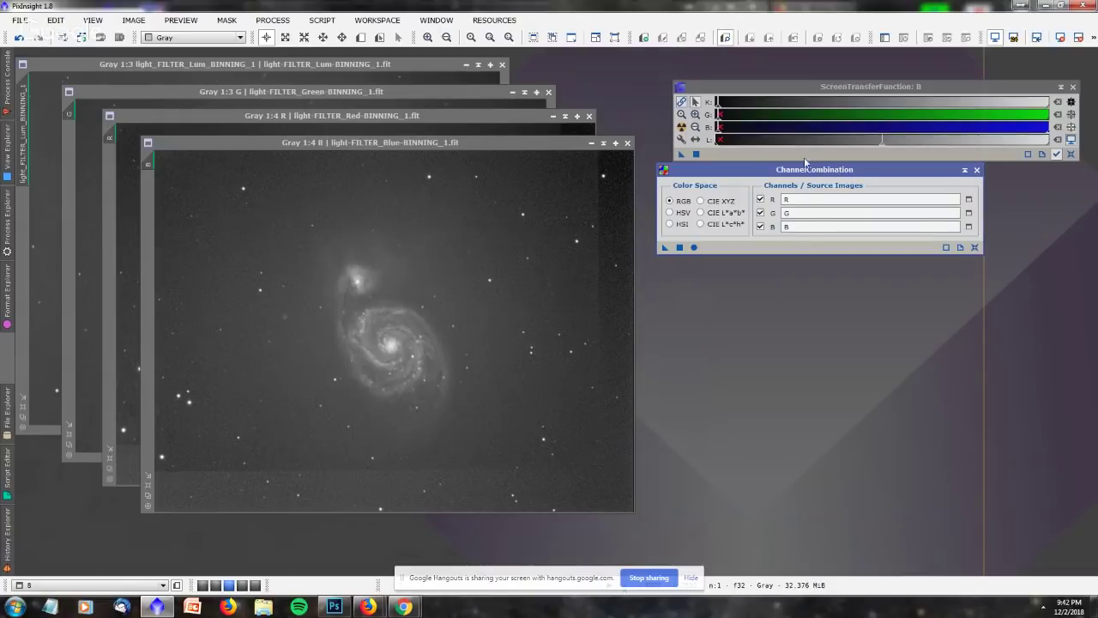
Combine the R, G and B images into a new RGB image and move its window over the grayscale images.
click(694, 247)
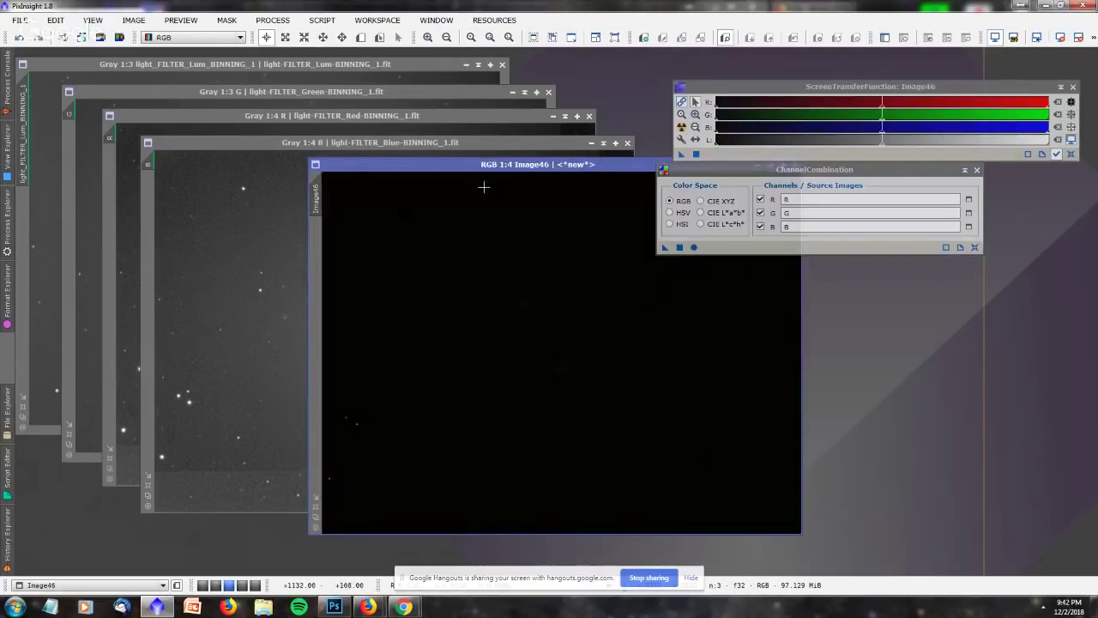
drag(485, 174, 249, 135)
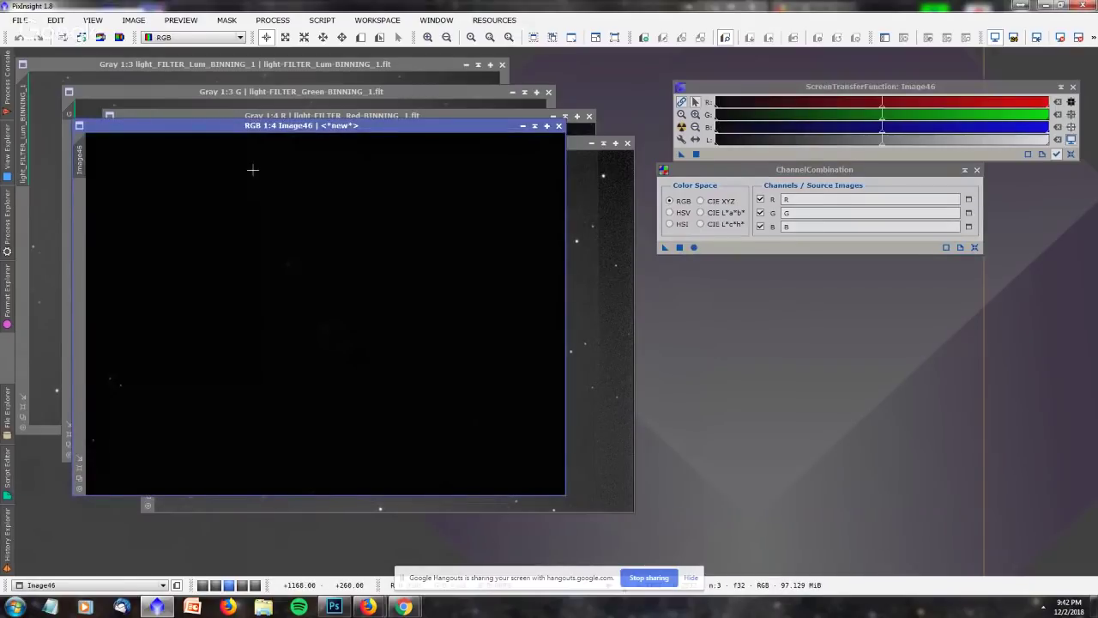
Auto-stretch the screen display of the combined RGB image, first with linked channels and again with the channels unlinked.
drag(837, 86, 826, 71)
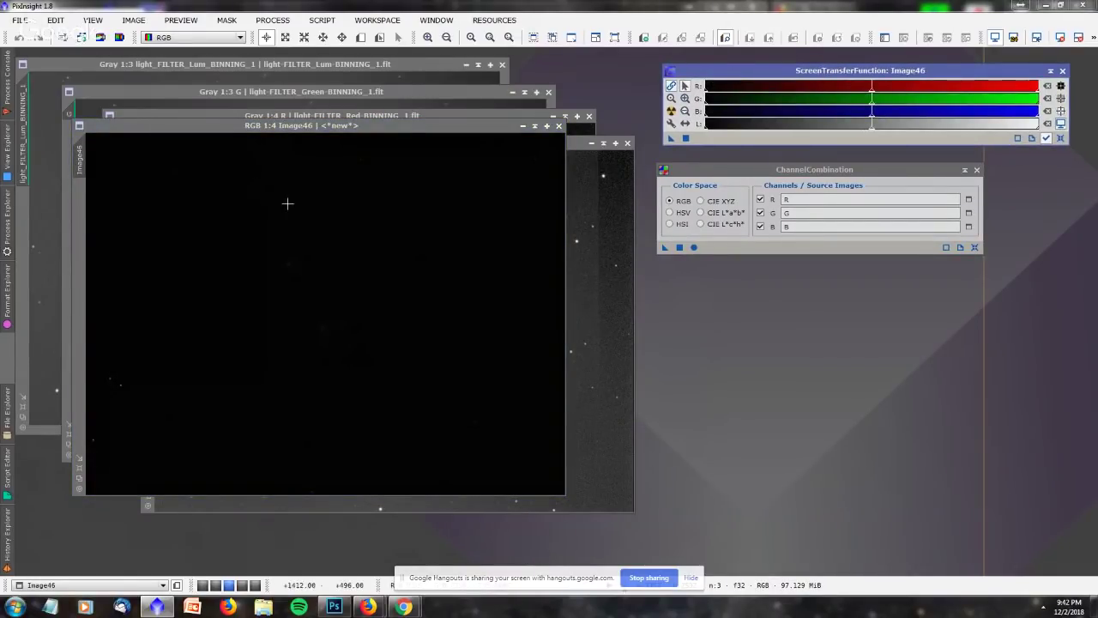
click(444, 131)
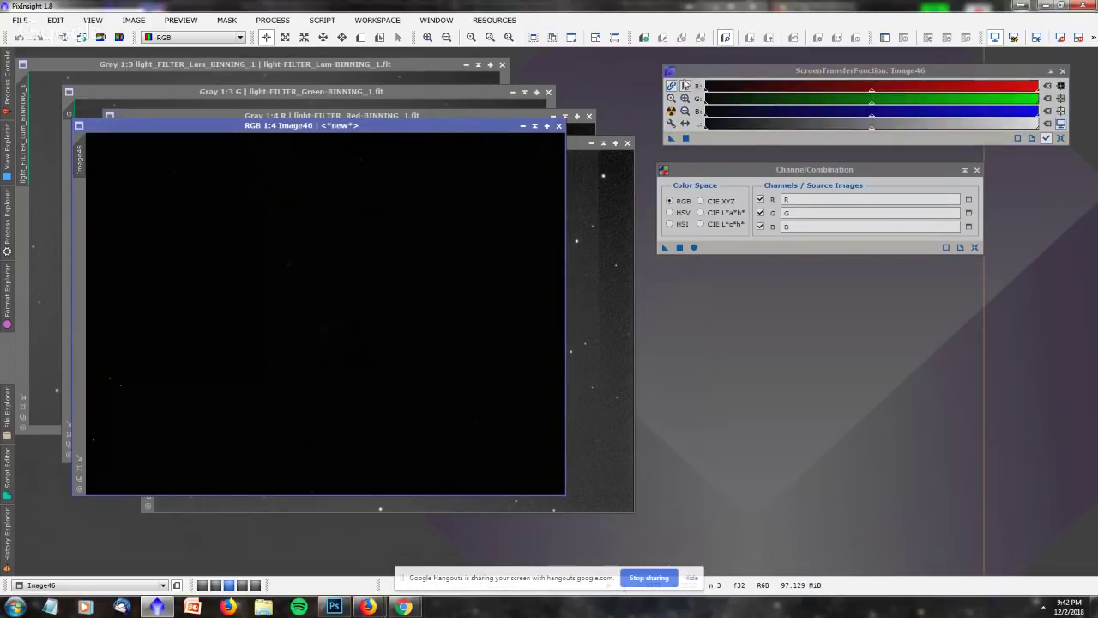
click(671, 111)
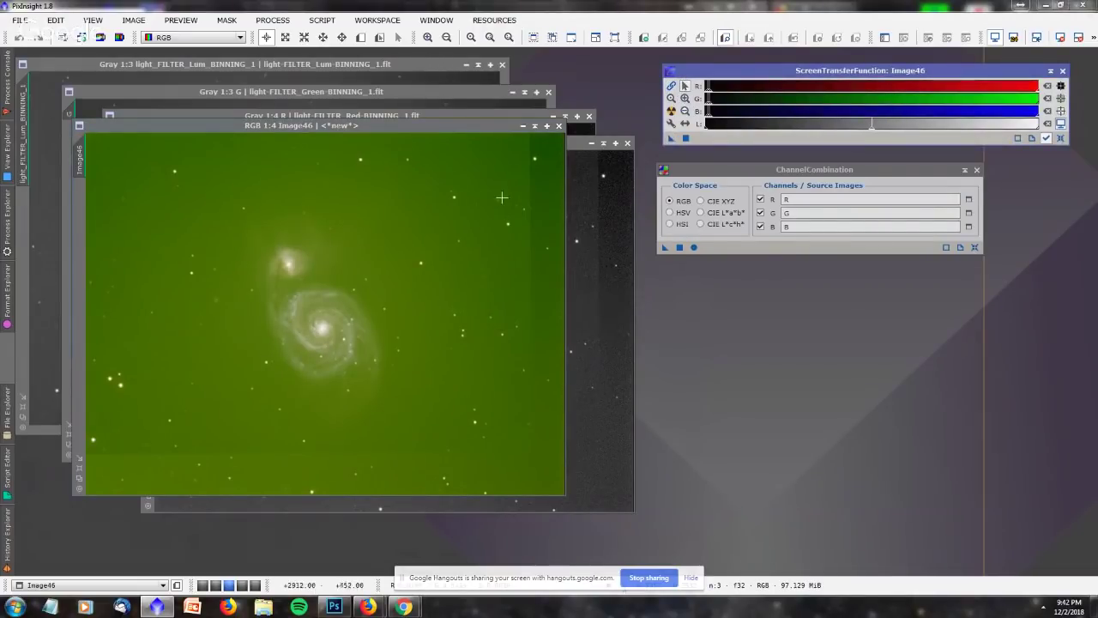
click(347, 127)
key(ctrl+a)
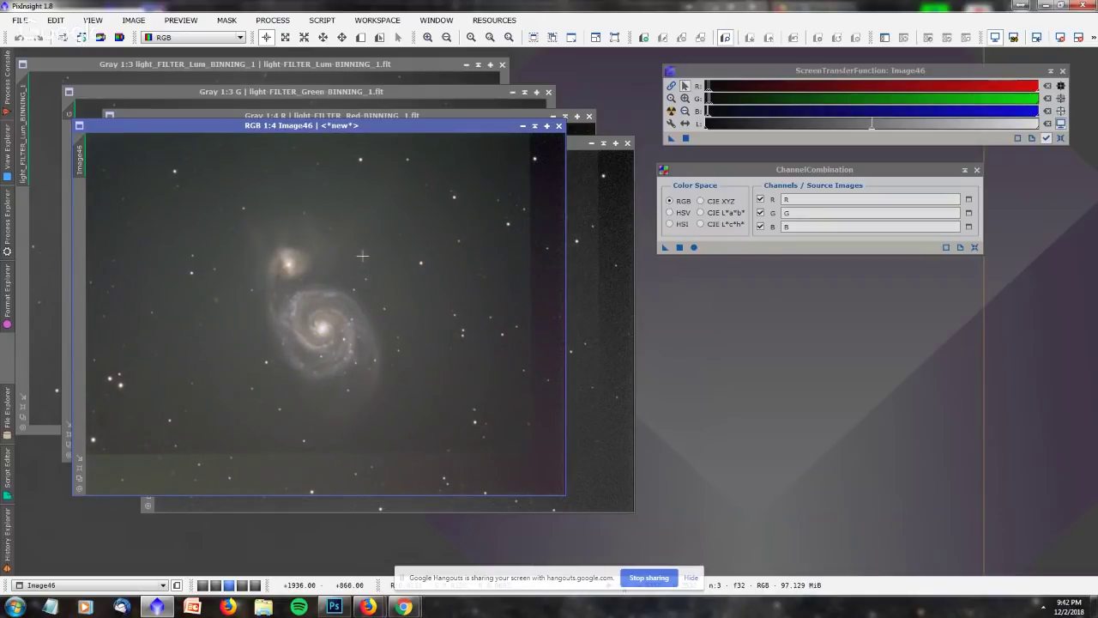
Collapse the ChannelCombination window out of the way and open DynamicCrop beside the RGB image.
click(964, 169)
drag(835, 206, 1030, 54)
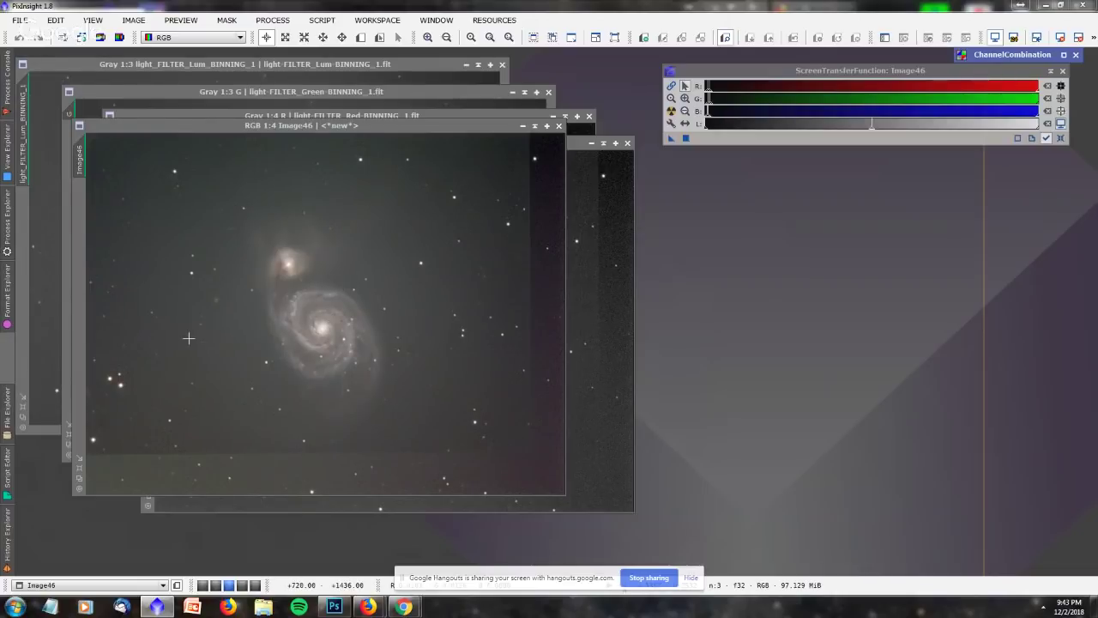
click(7, 221)
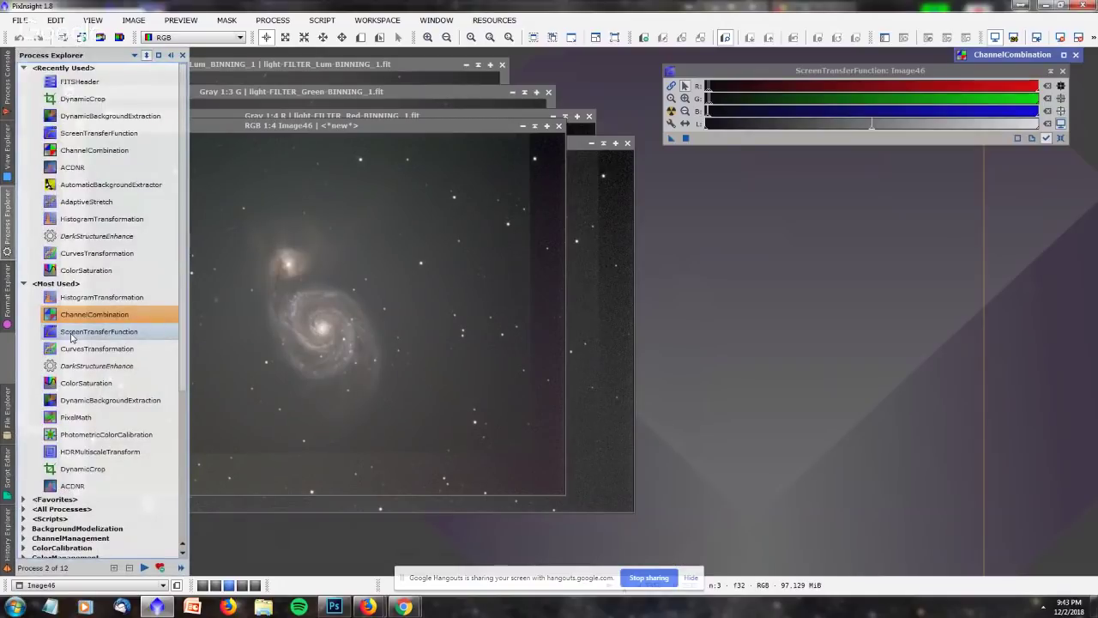
scroll(72, 337, down, 5)
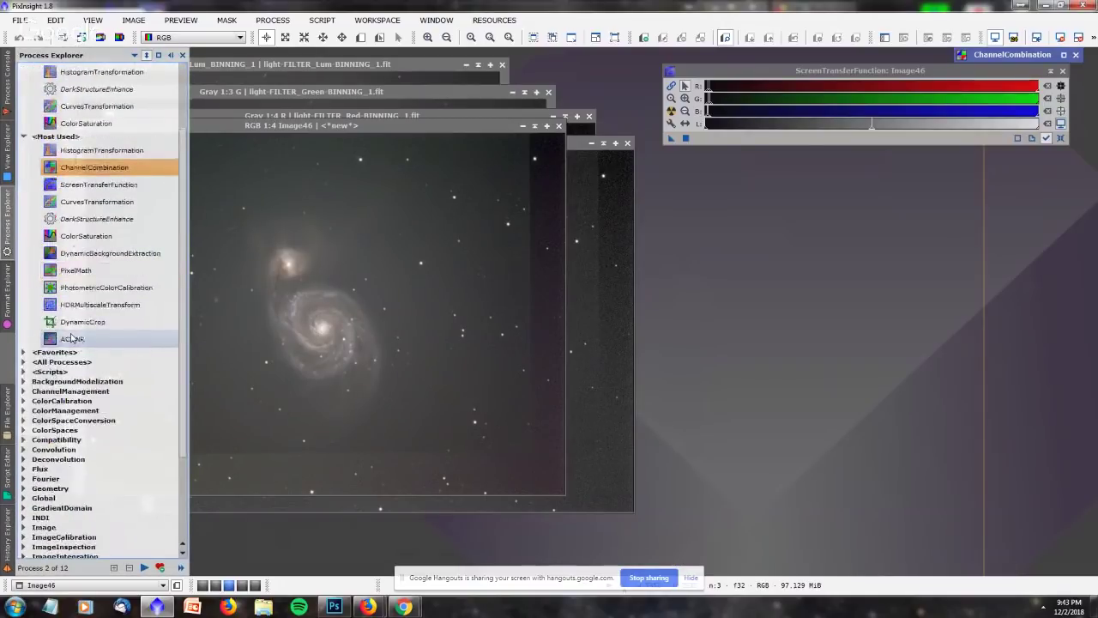
double_click(75, 324)
drag(894, 136, 876, 194)
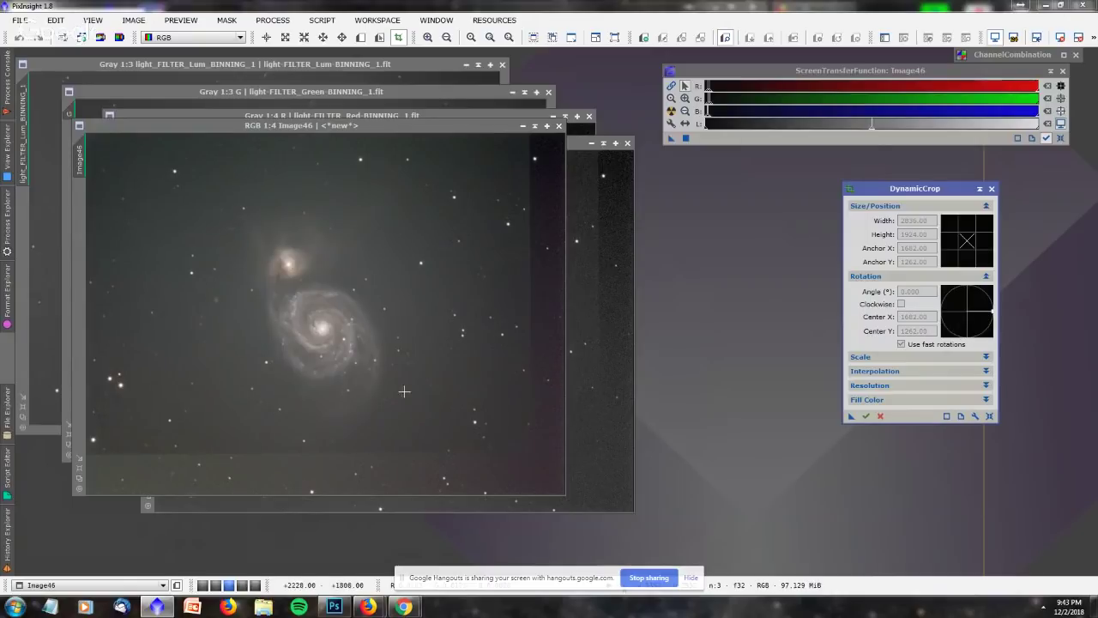
drag(893, 190, 847, 173)
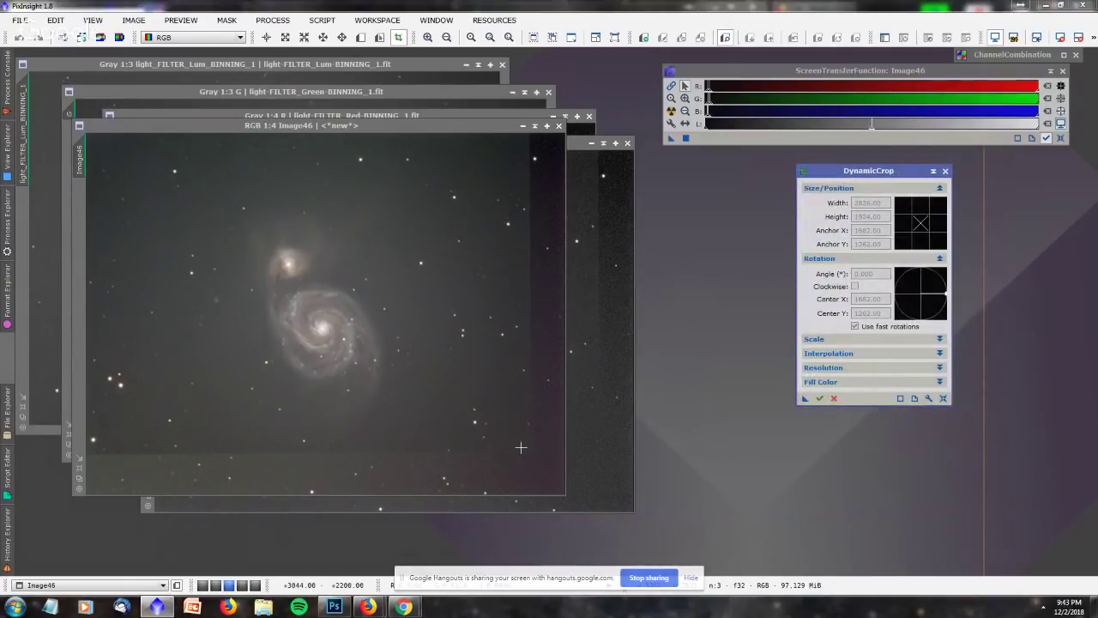
Crop the RGB image to about 2924 × 2148 pixels, excluding the uneven borders, and save the crop settings as a process icon on the workspace.
drag(523, 450, 121, 195)
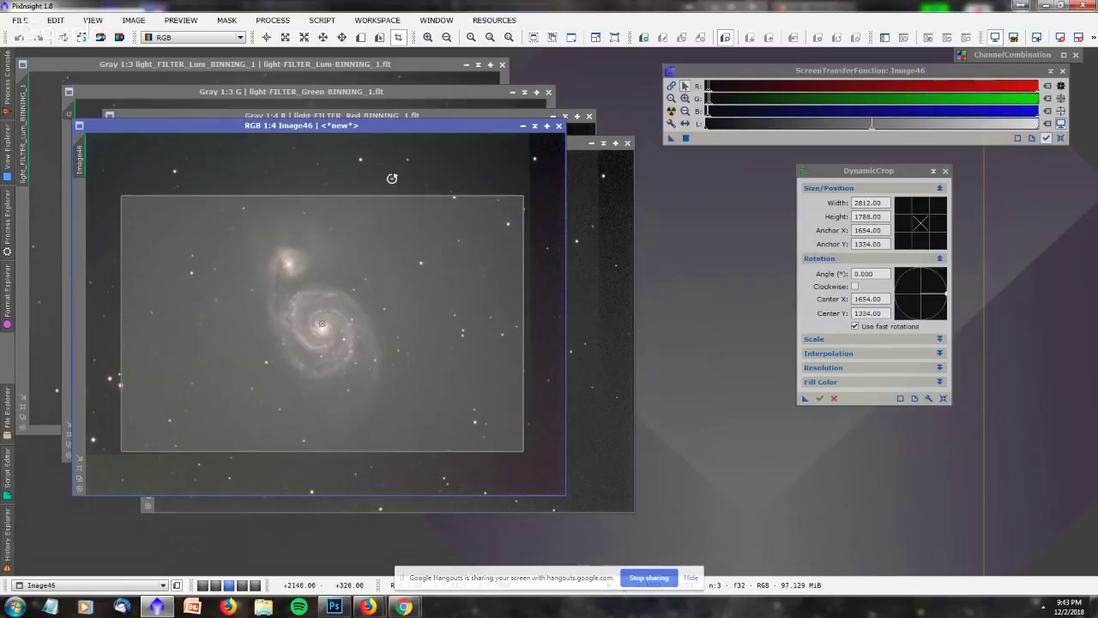
drag(121, 193, 104, 146)
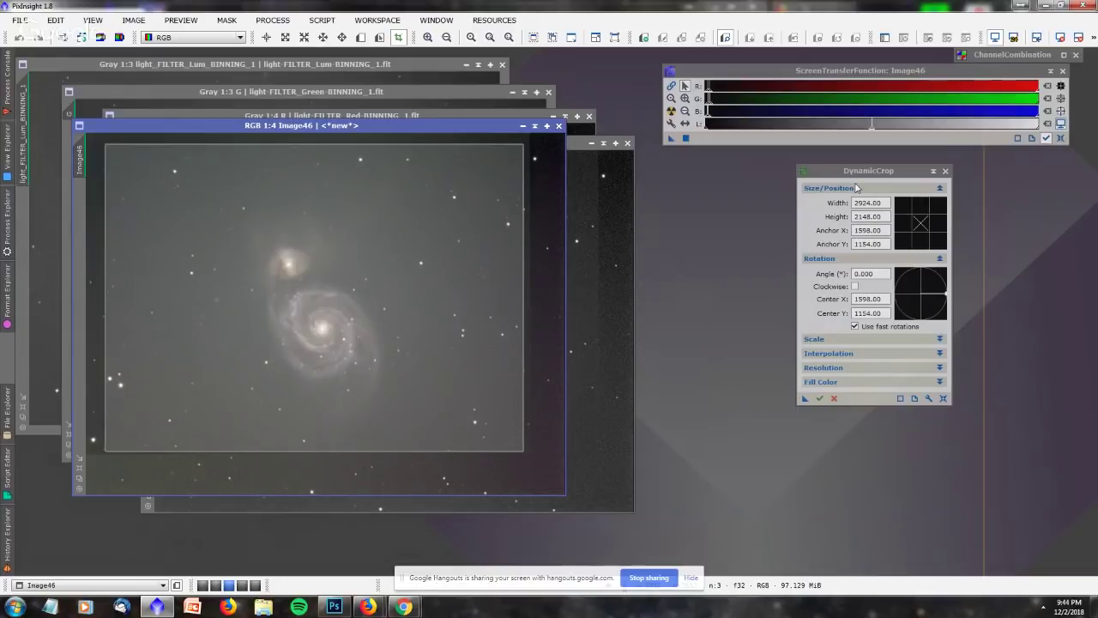
drag(804, 397, 1020, 493)
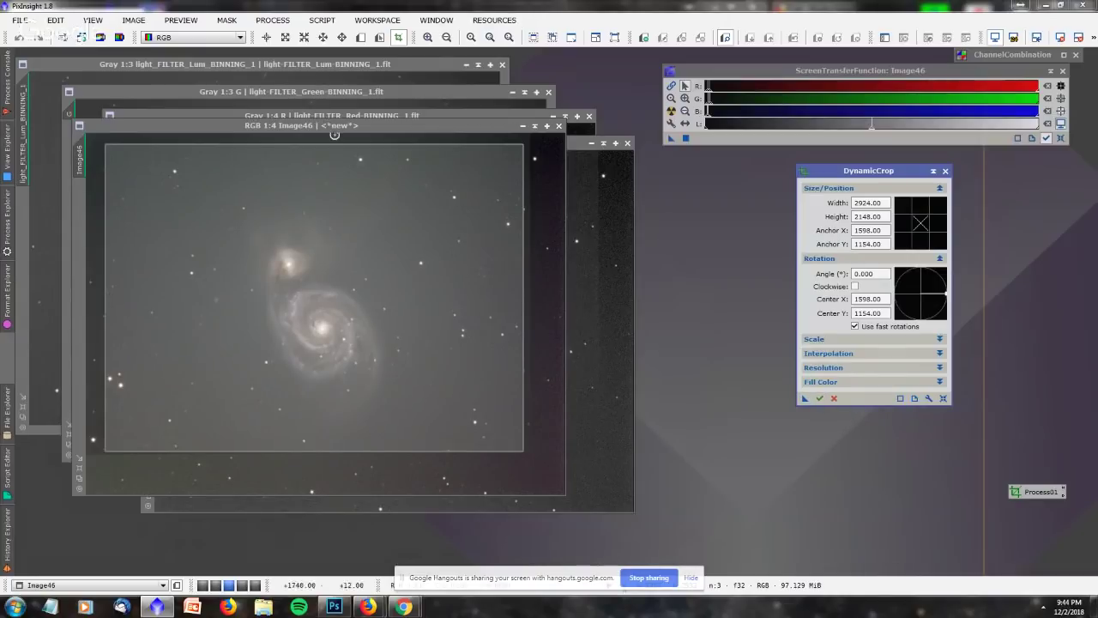
click(352, 175)
click(819, 398)
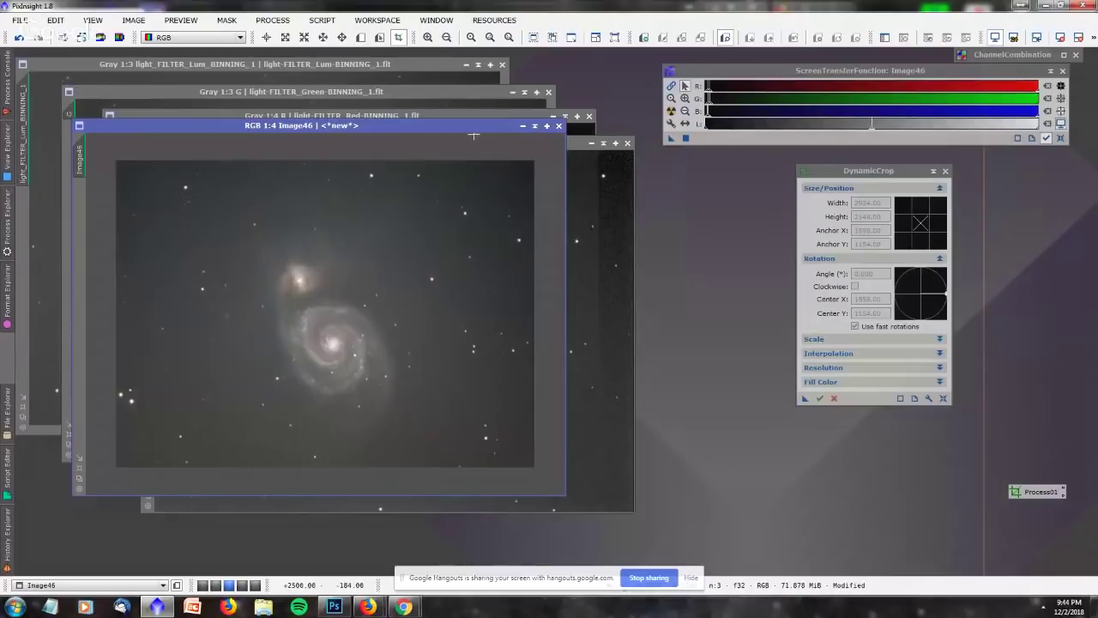
Move the cropped RGB image aside, minimize the green filter image and place its icon on the empty workspace.
drag(421, 129, 487, 200)
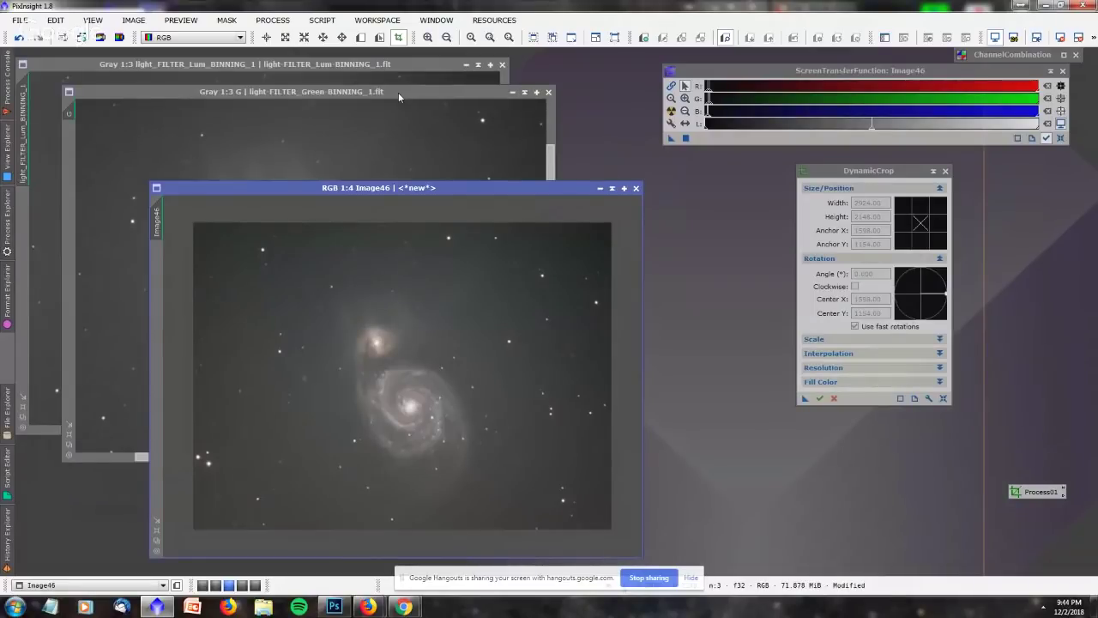
click(398, 91)
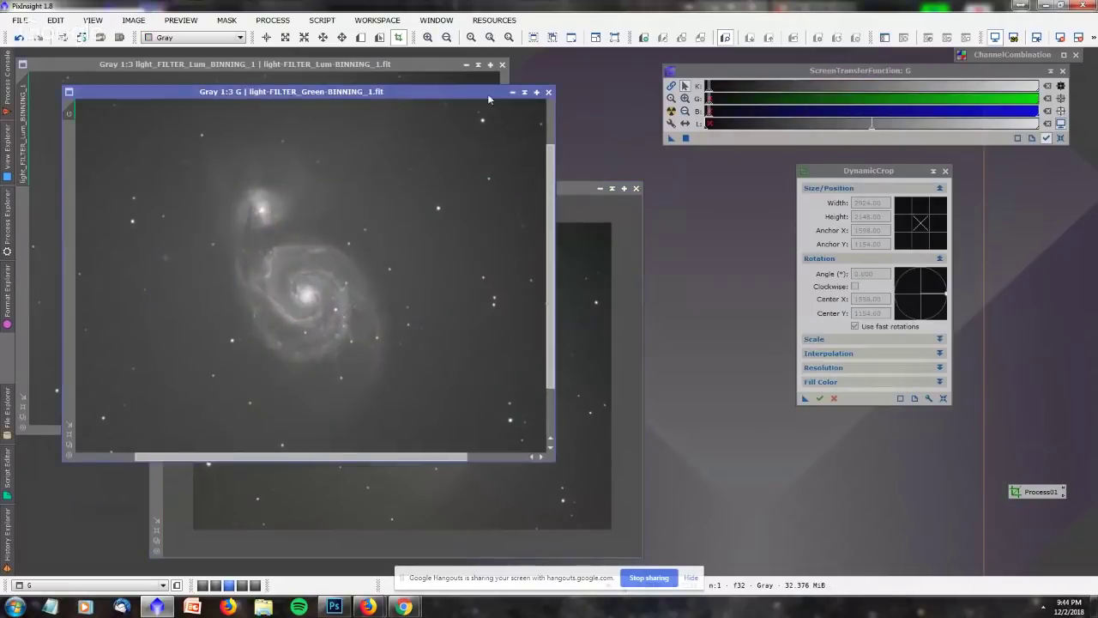
click(512, 92)
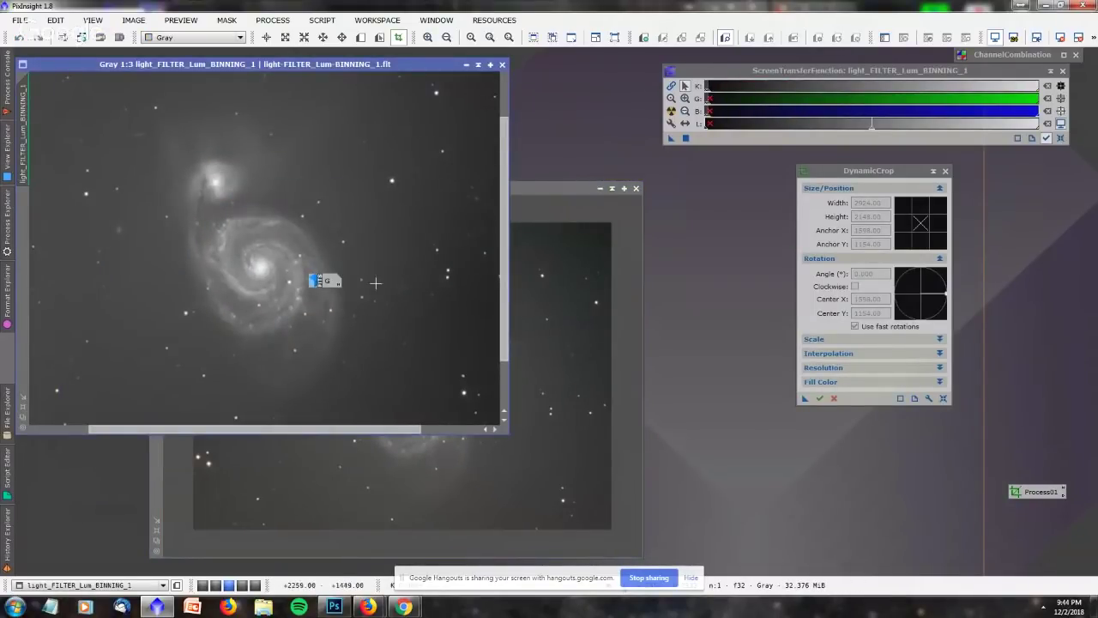
drag(322, 284, 703, 162)
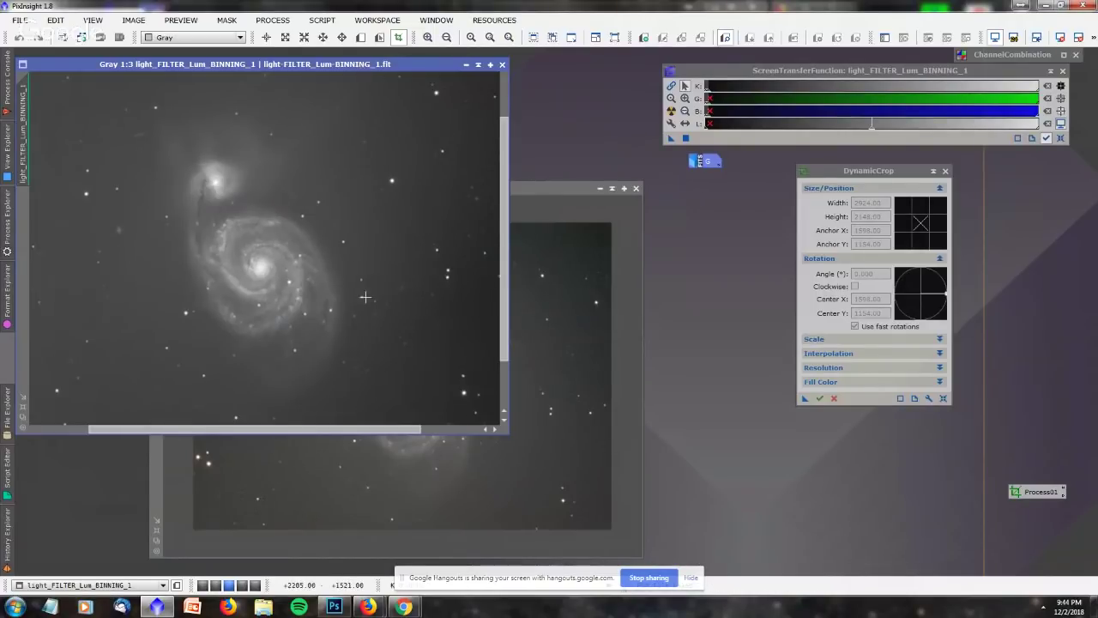
Try to apply the saved DynamicCrop settings to the luminance image.
scroll(362, 225, down, 1)
double_click(1038, 492)
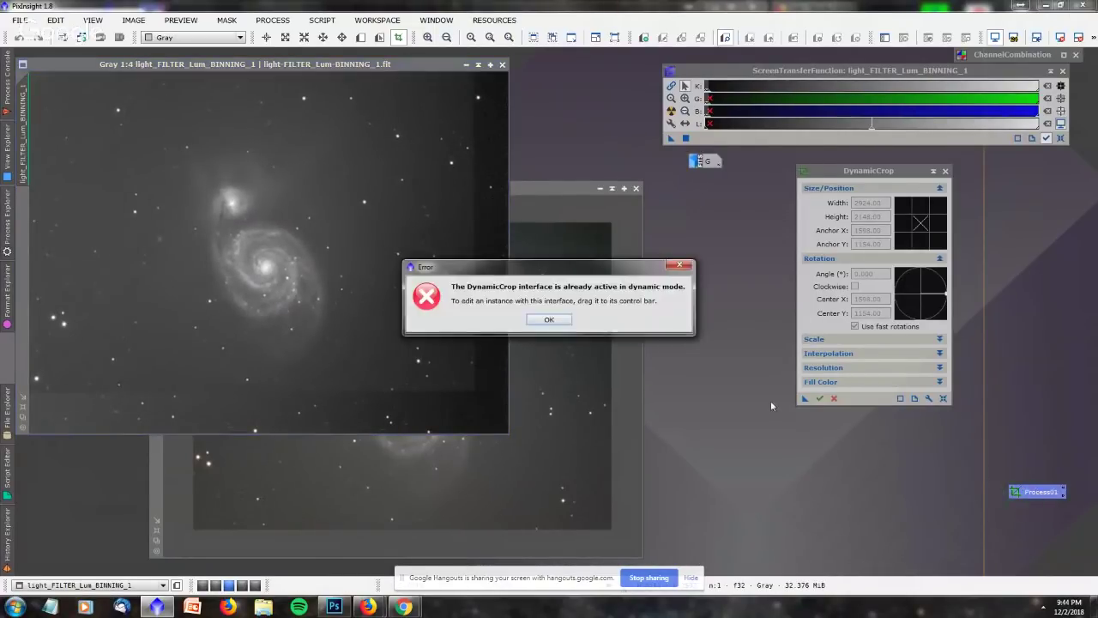
click(549, 326)
drag(1036, 494, 11, 262)
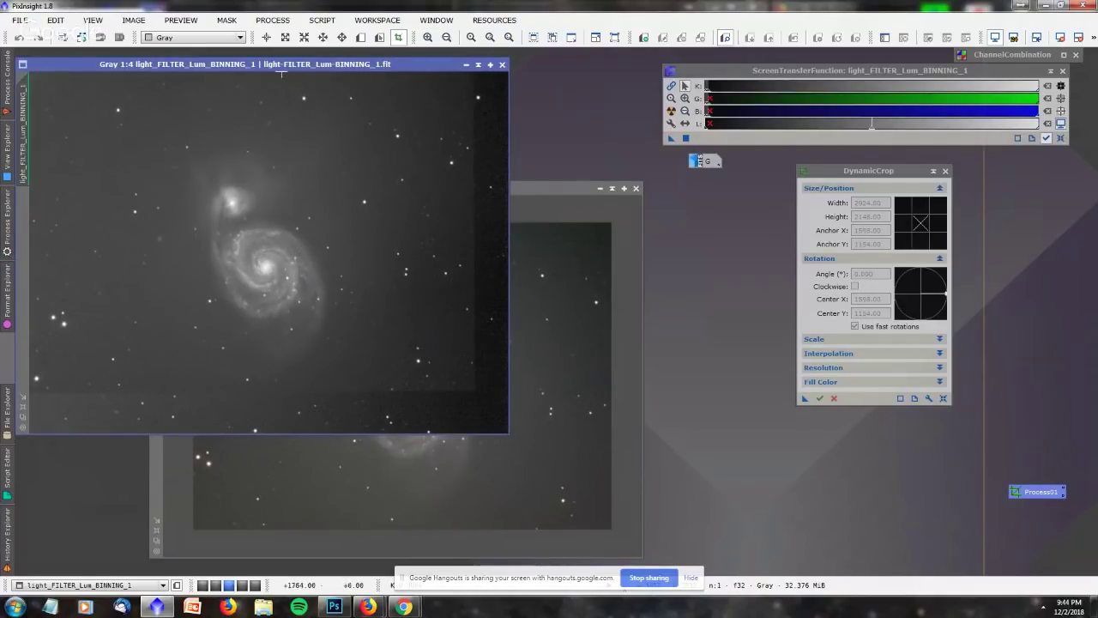
drag(281, 69, 300, 70)
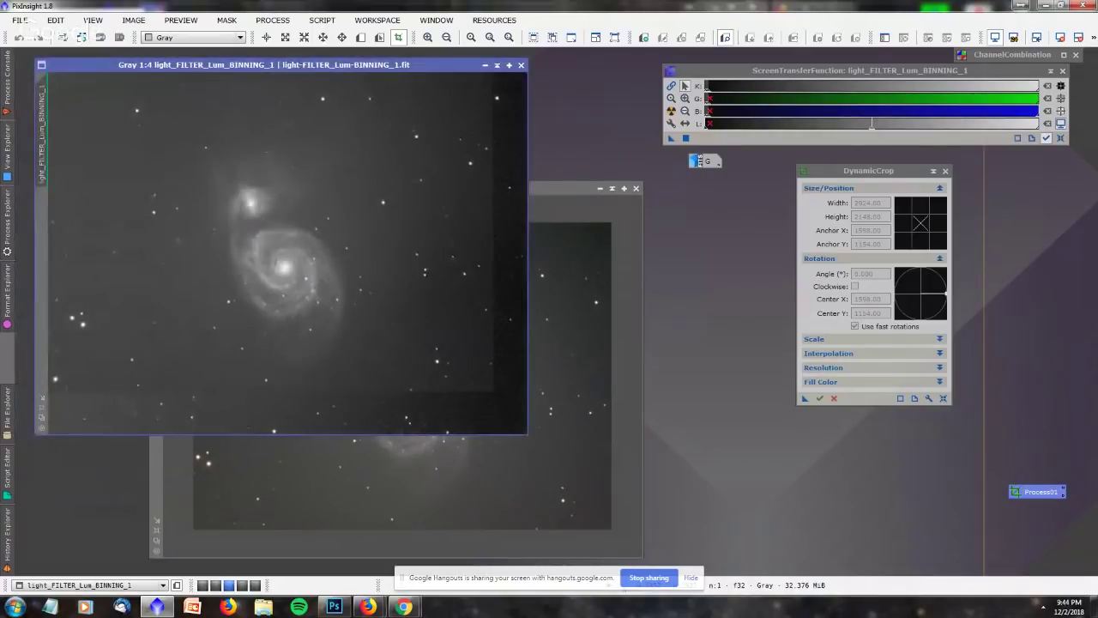
double_click(1043, 495)
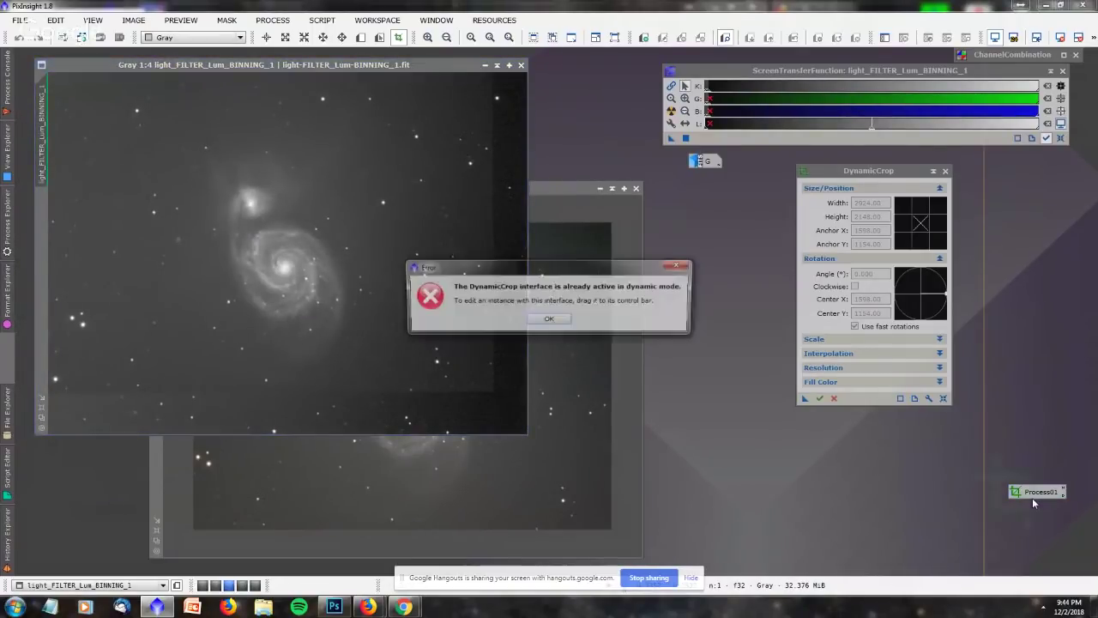
click(548, 321)
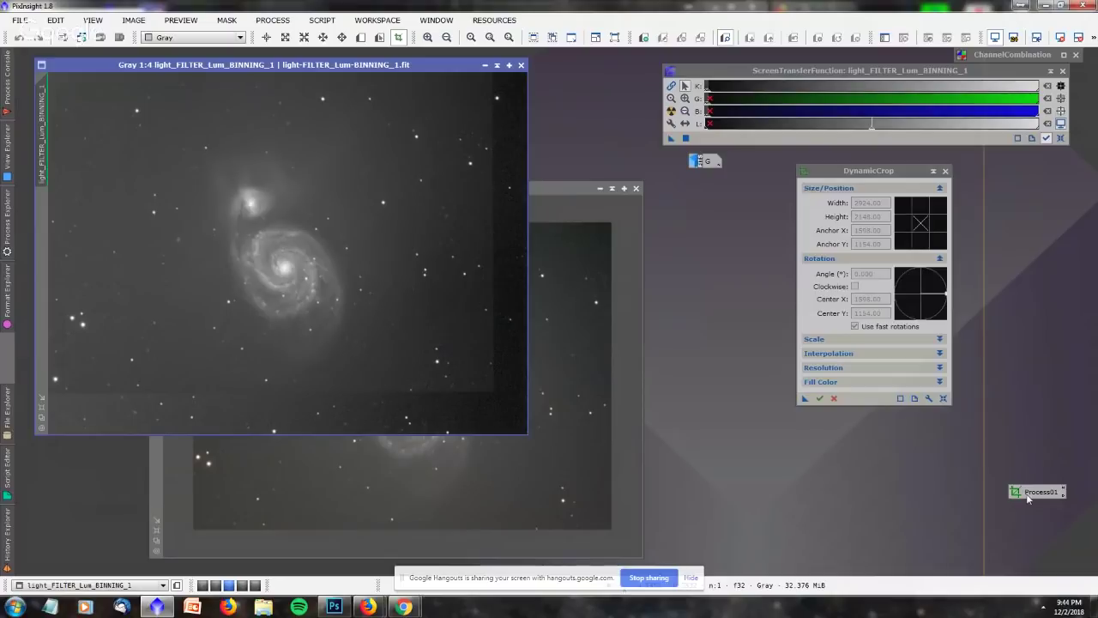
drag(804, 398, 394, 319)
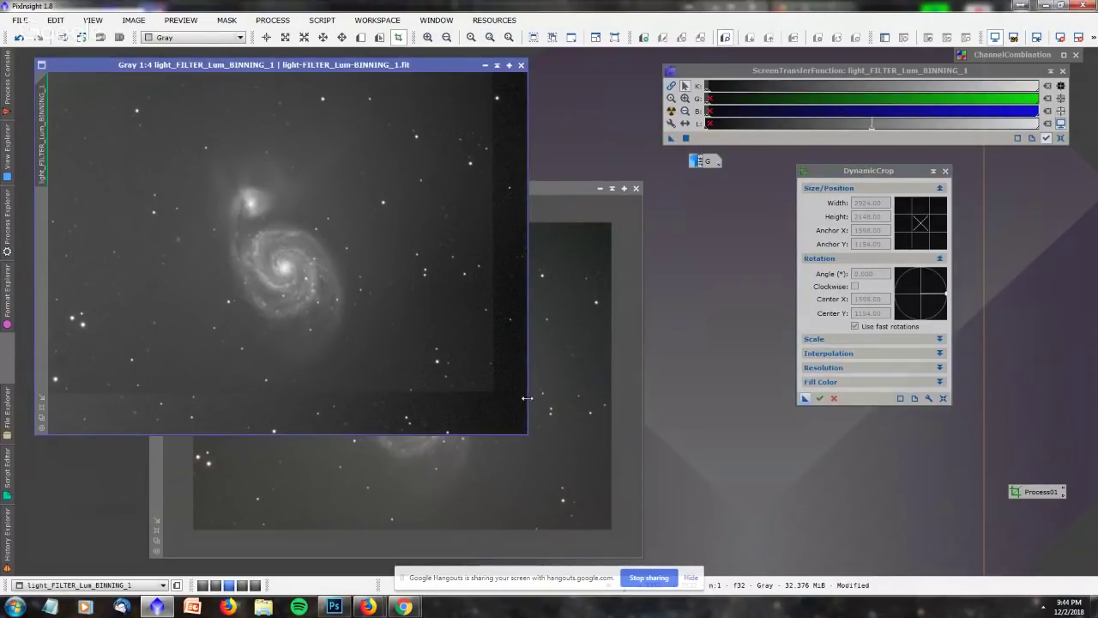
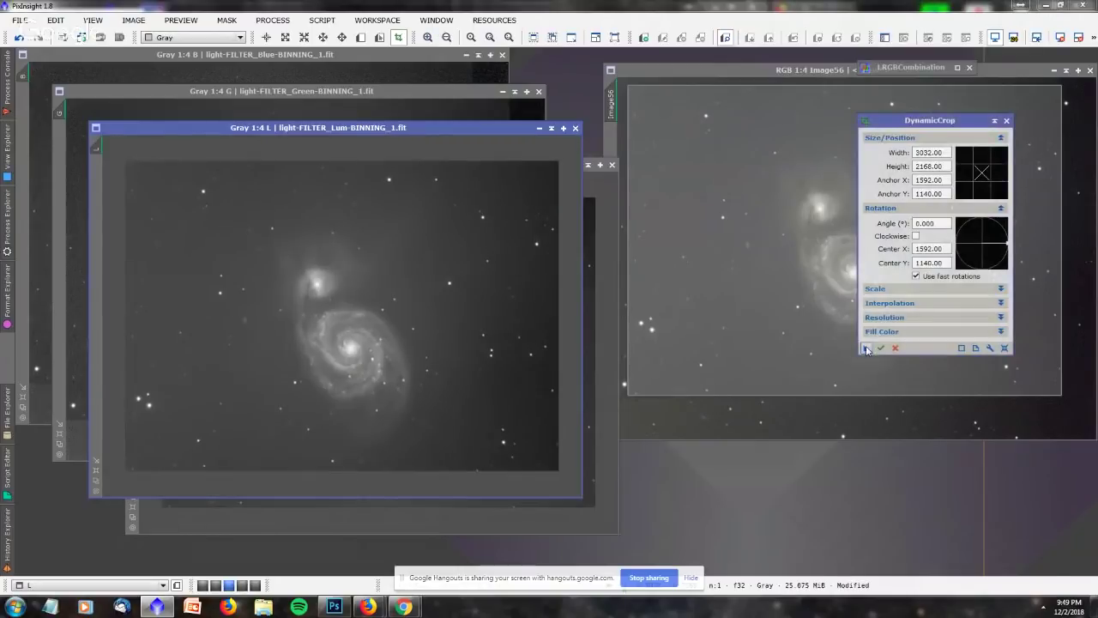
Apply the 3032 × 2168 crop to the green and blue filter images and combine L, R, G and B into a new LRGB image.
click(427, 116)
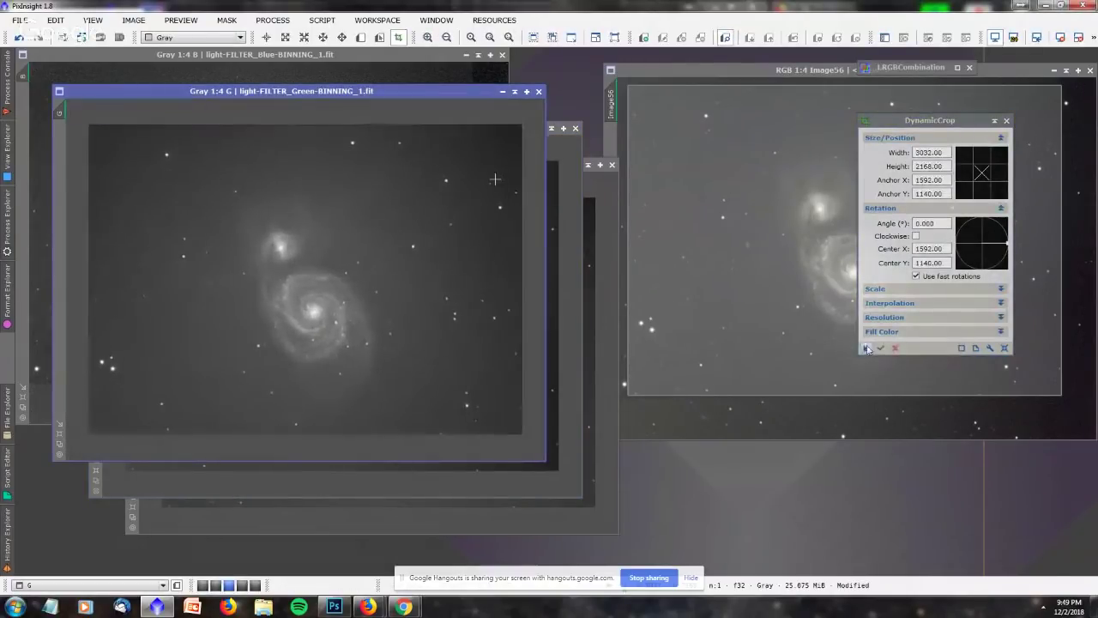
click(867, 350)
click(355, 76)
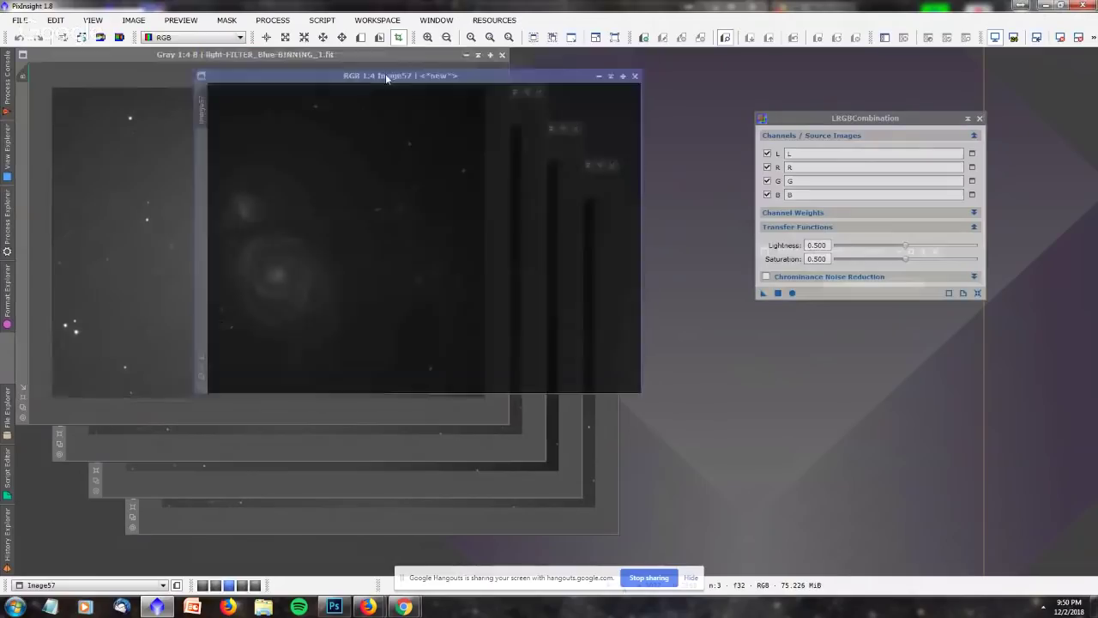
drag(385, 73, 294, 154)
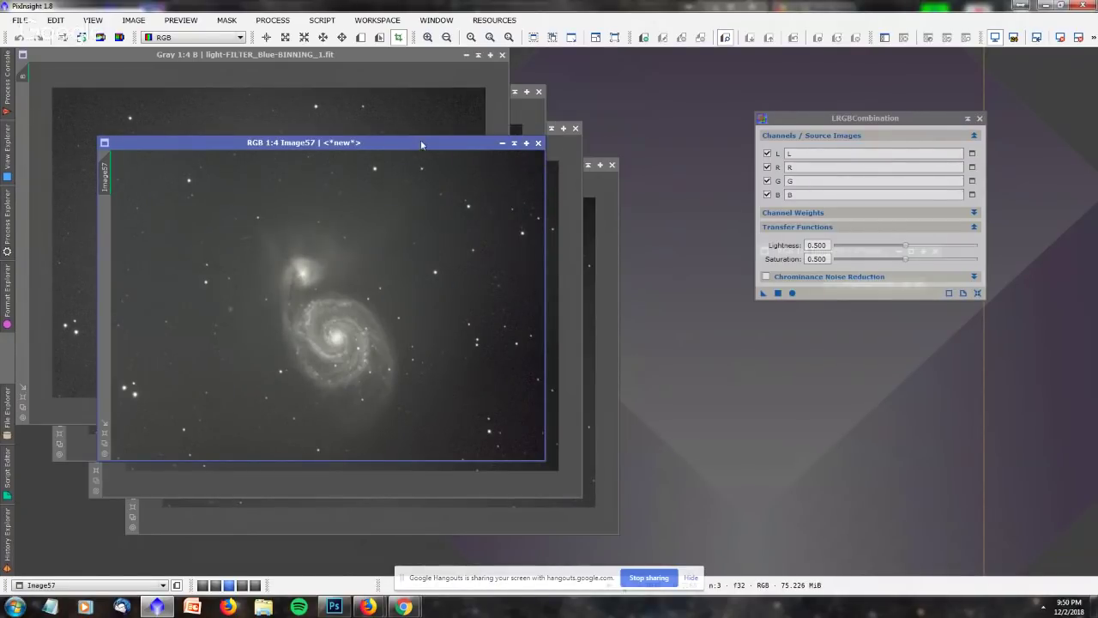
Collapse the new LRGB image and the LRGBCombination window and park them away from the grayscale frames.
drag(422, 143, 548, 143)
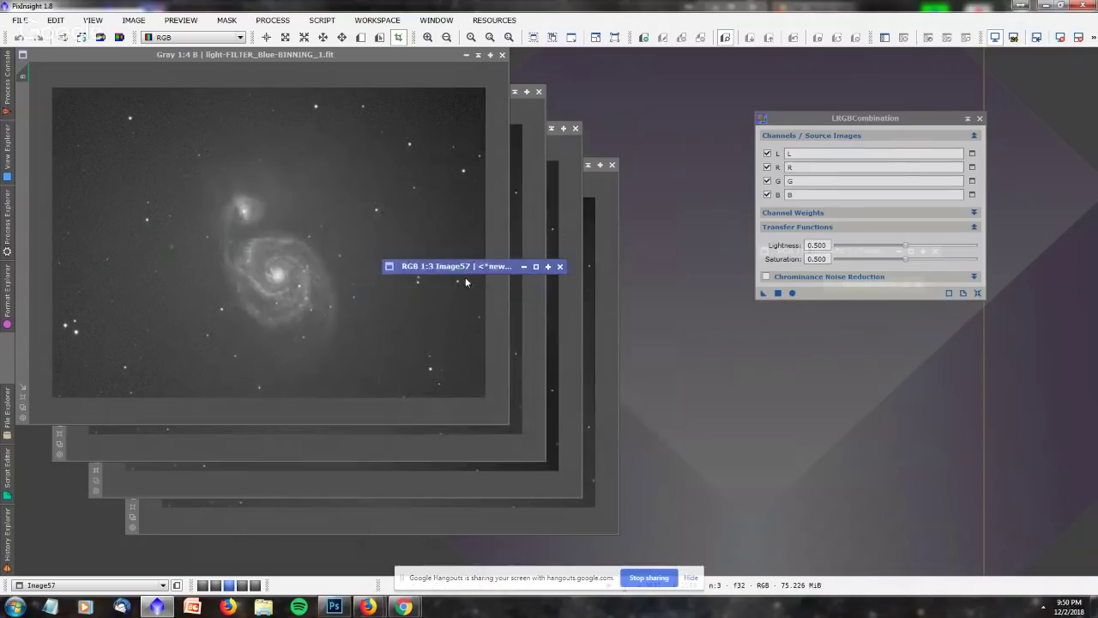
drag(471, 265, 955, 77)
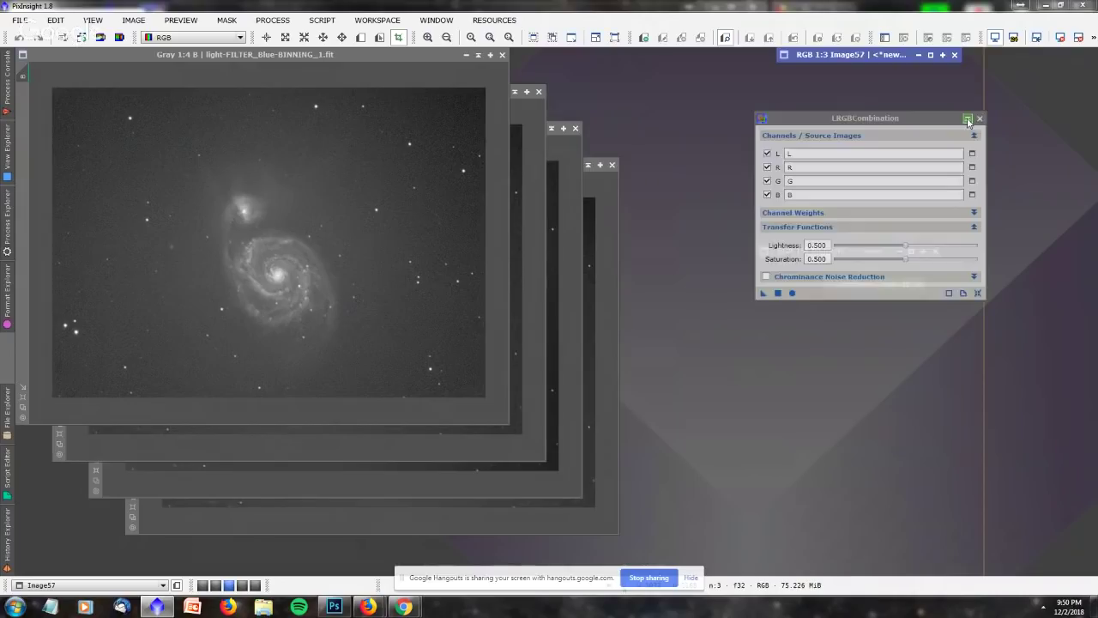
double_click(937, 117)
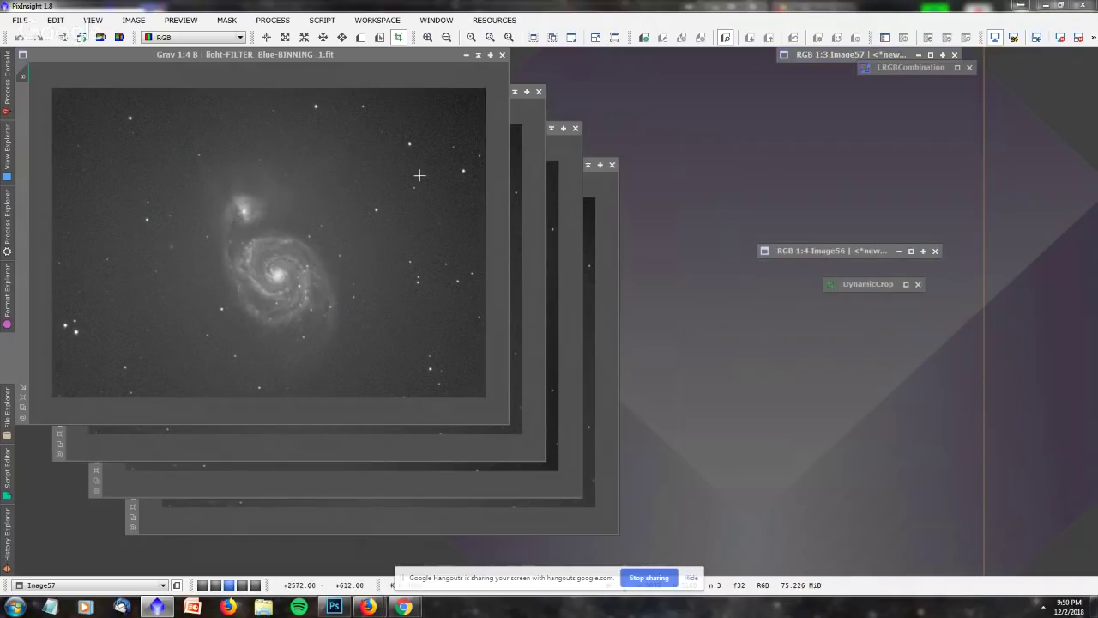
Combine the cropped R, G and B frames into a new RGB image with ChannelCombination and auto-stretch its display.
click(7, 221)
scroll(77, 244, up, 2)
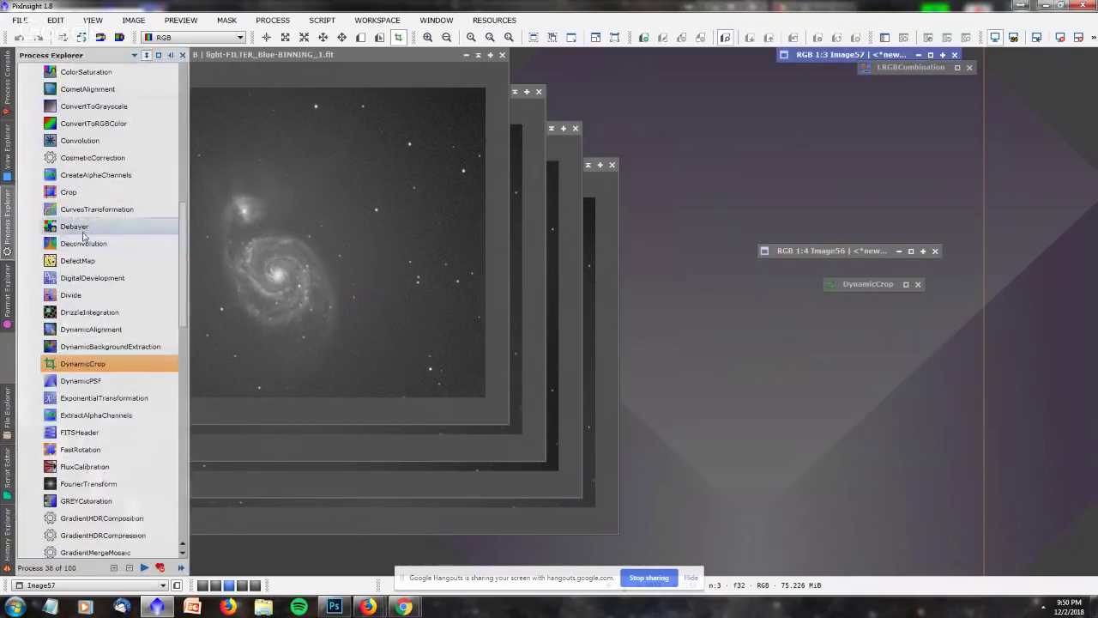
scroll(88, 193, up, 3)
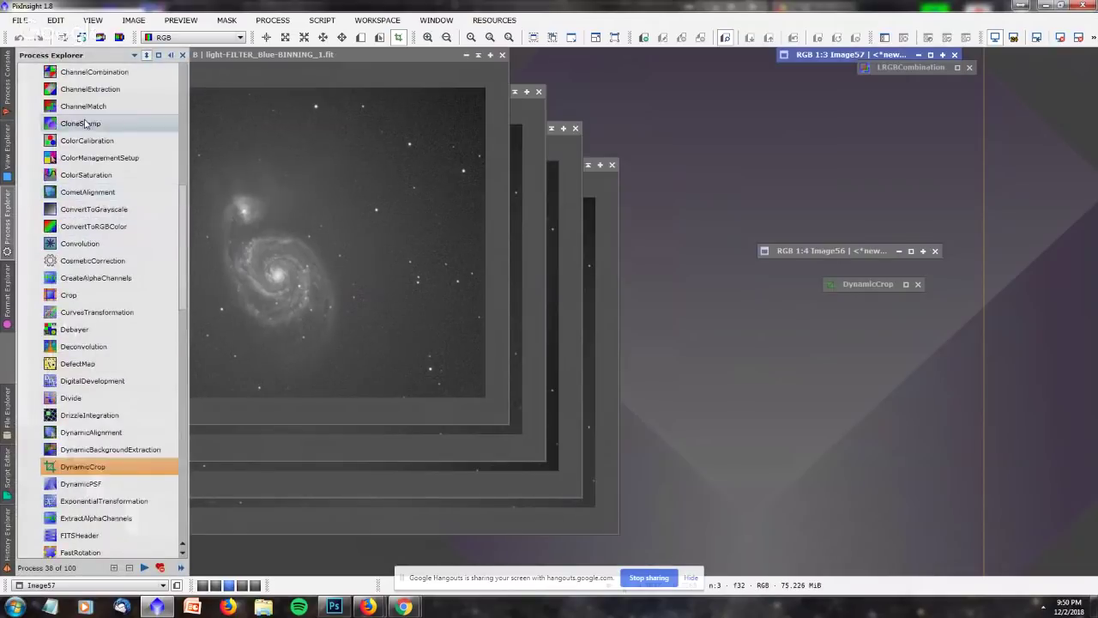
double_click(95, 72)
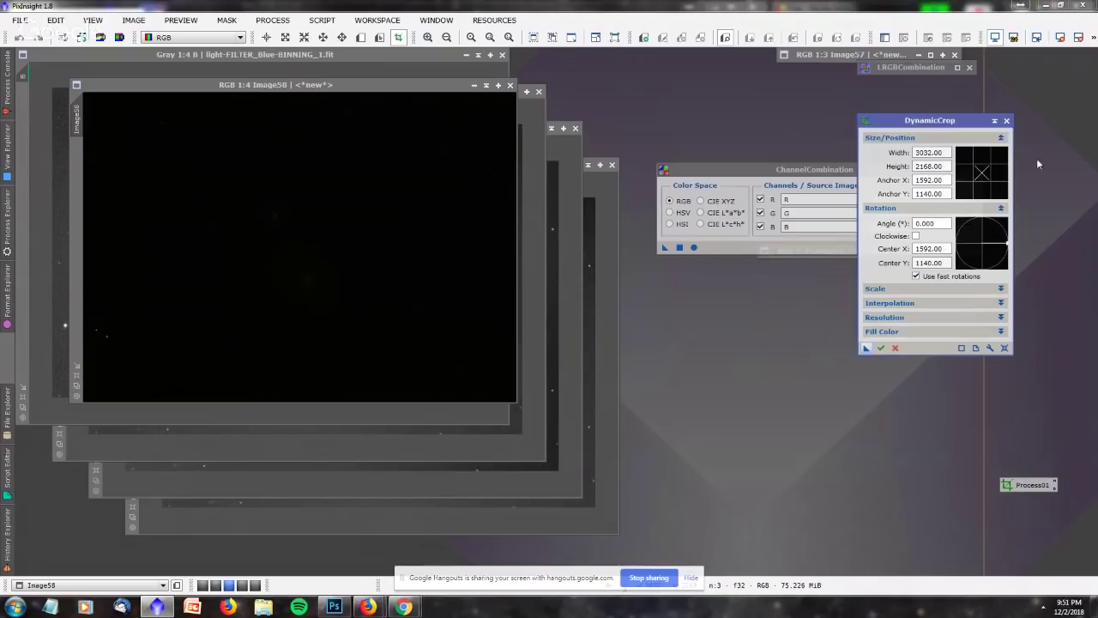
click(994, 120)
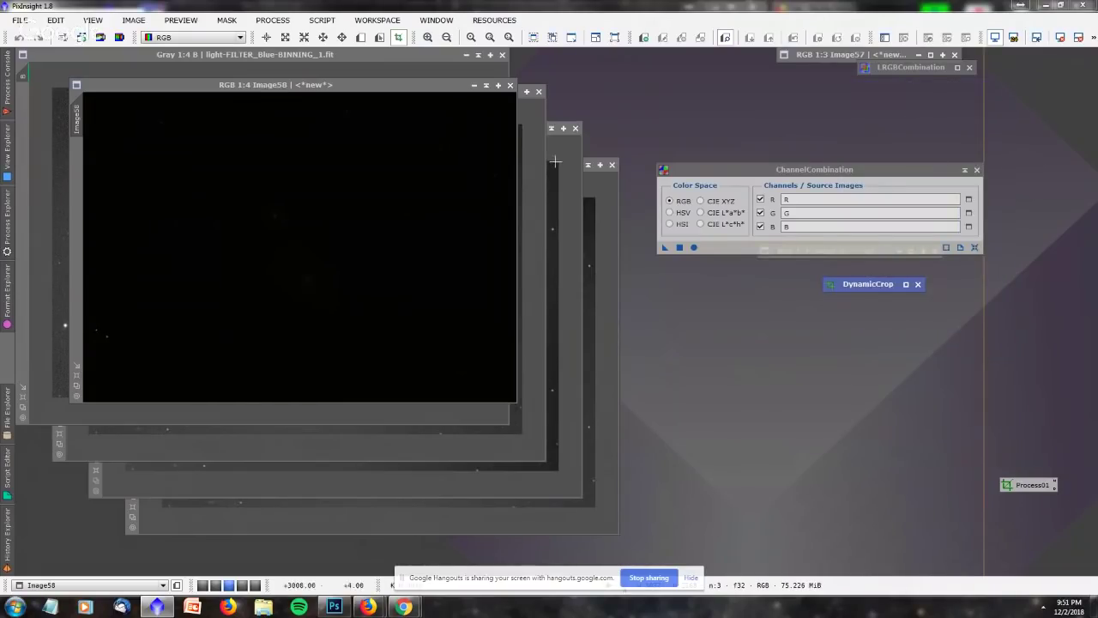
drag(285, 86, 311, 120)
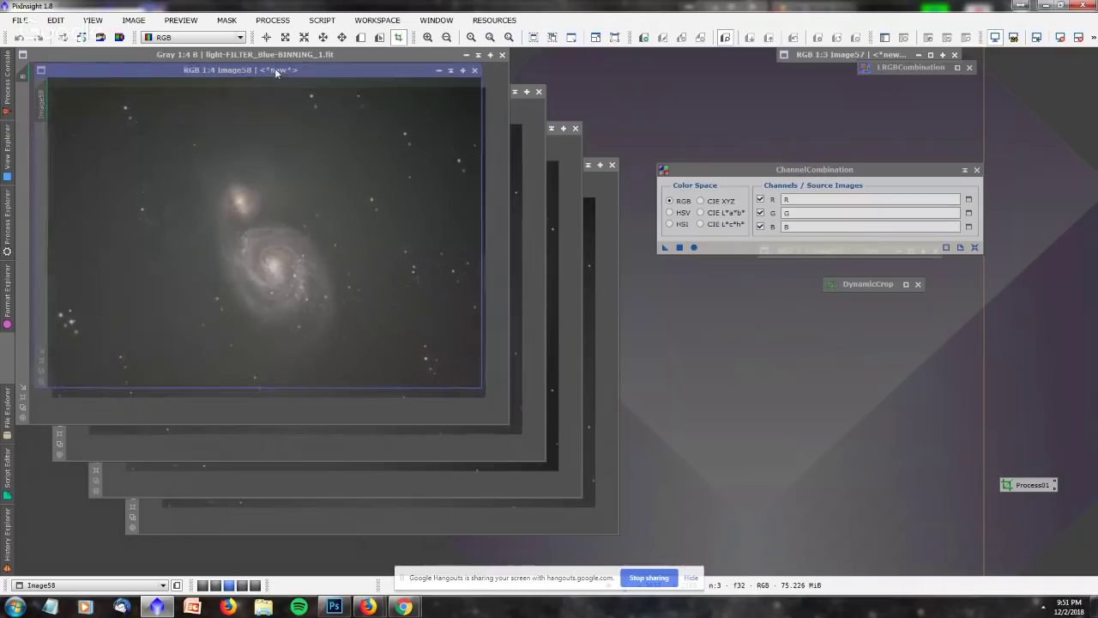
Enlarge the new RGB image's window over the grayscale frames, zoom it to 1:3 and collapse the ChannelCombination window out of the way.
drag(274, 68, 259, 60)
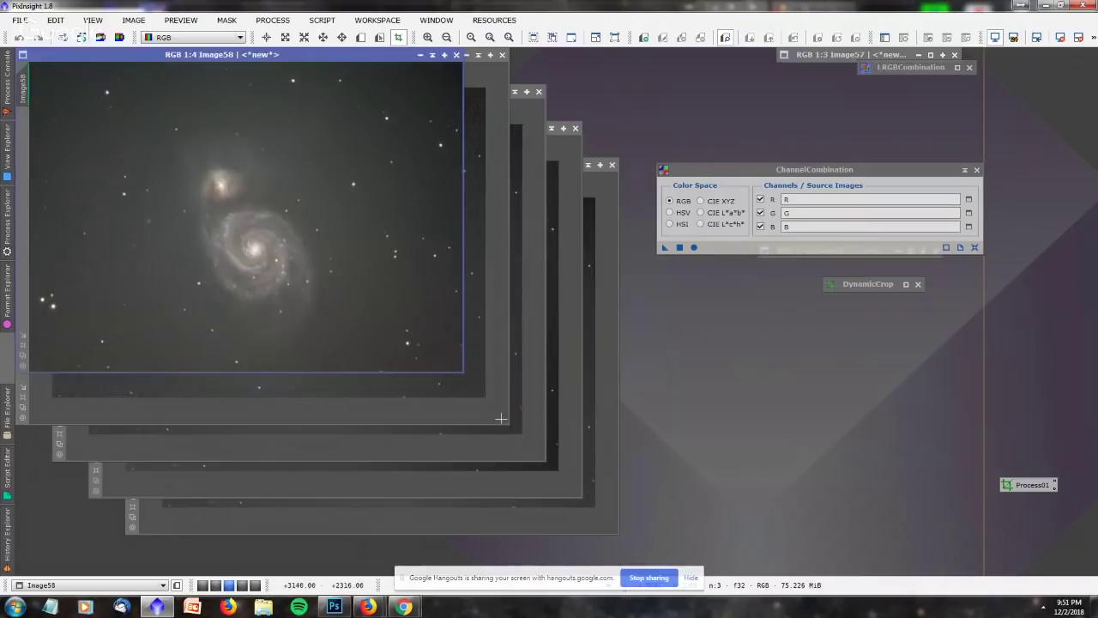
drag(464, 372, 770, 555)
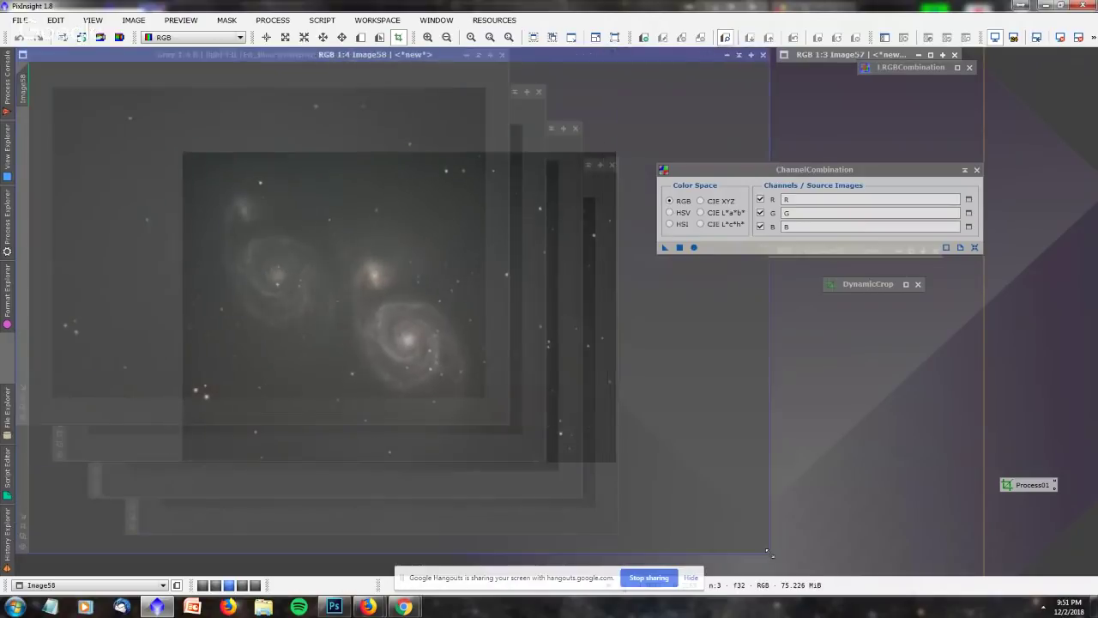
drag(803, 175, 852, 106)
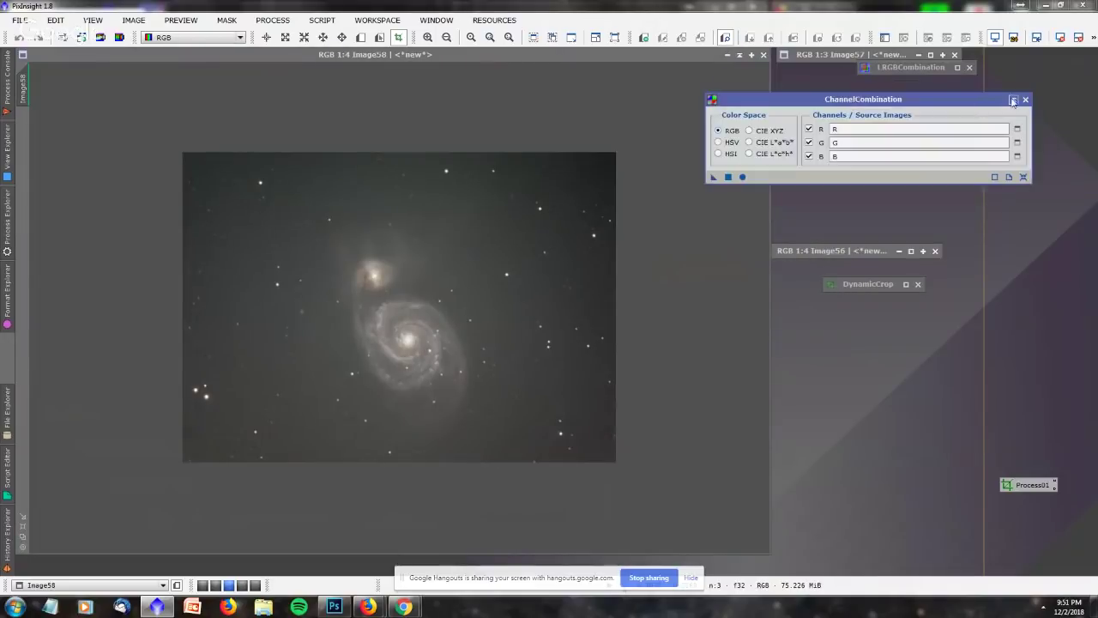
click(1013, 99)
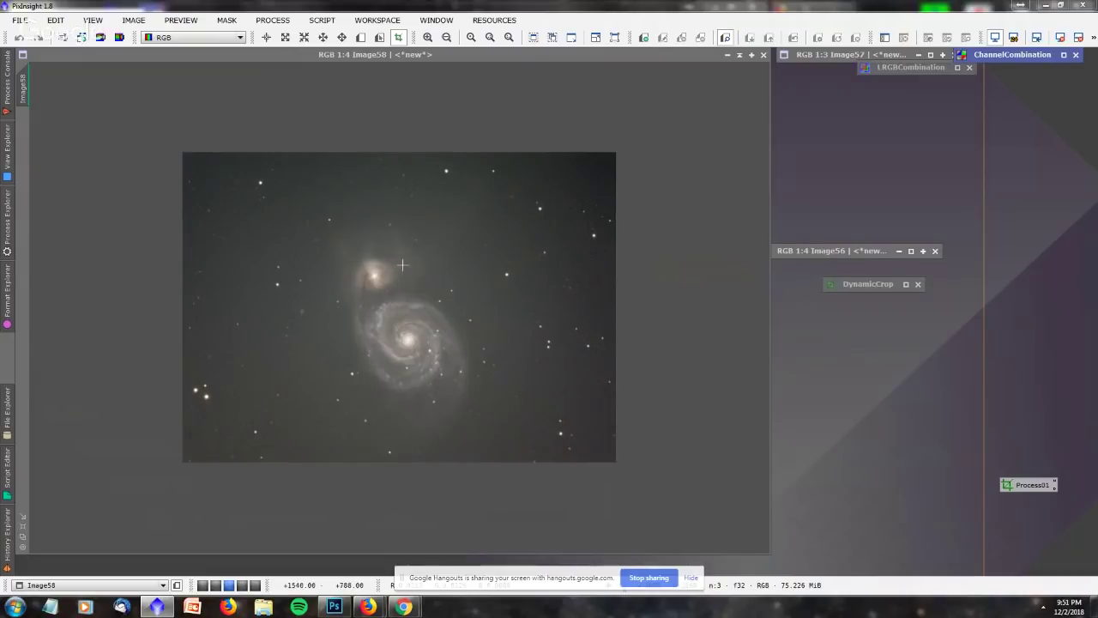
scroll(374, 272, up, 1)
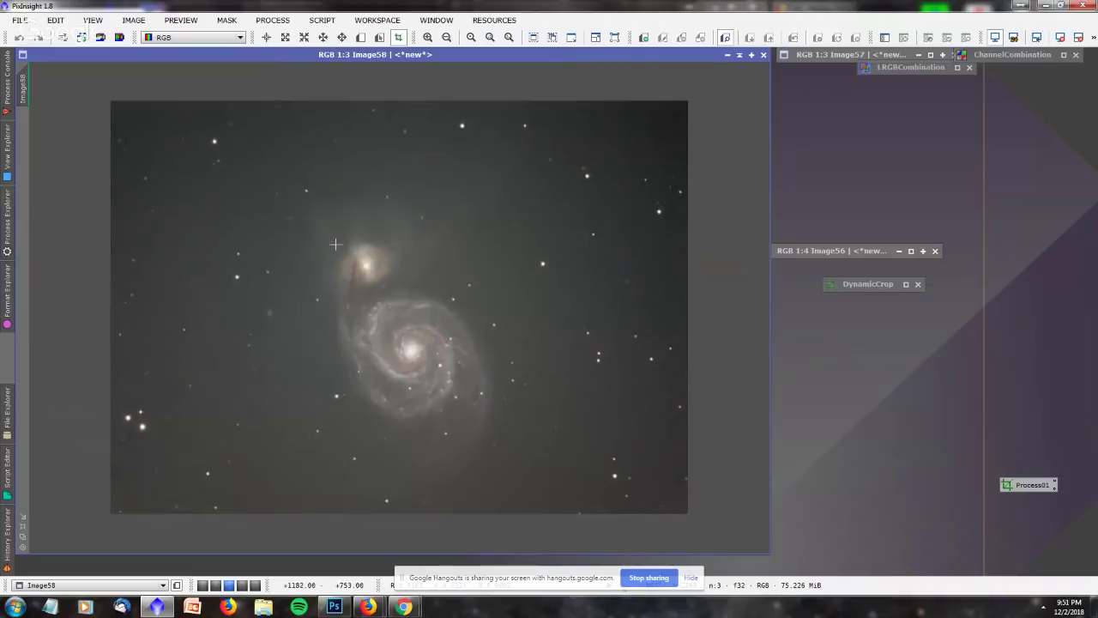
Try to open DynamicBackgroundExtraction while the DynamicCrop session is still active.
click(7, 225)
scroll(101, 253, up, 4)
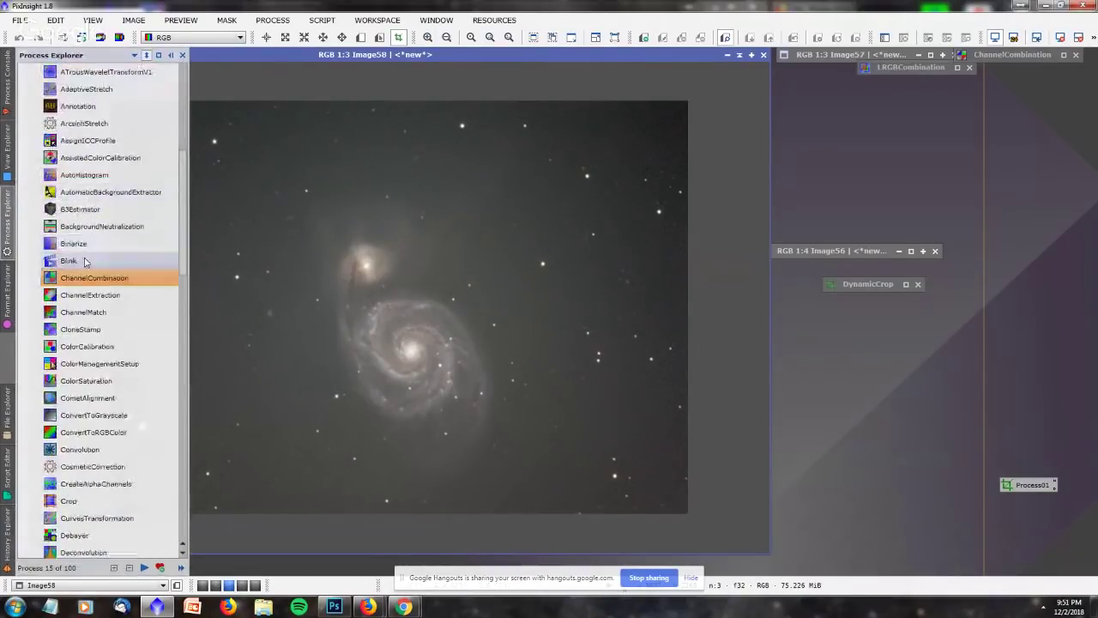
scroll(104, 419, down, 3)
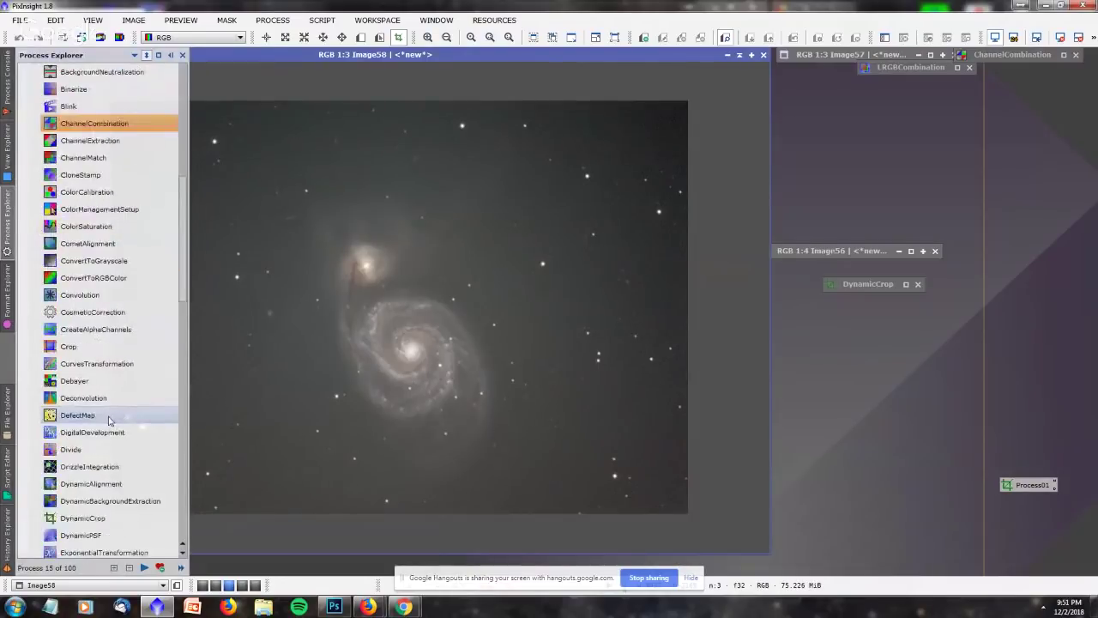
double_click(110, 500)
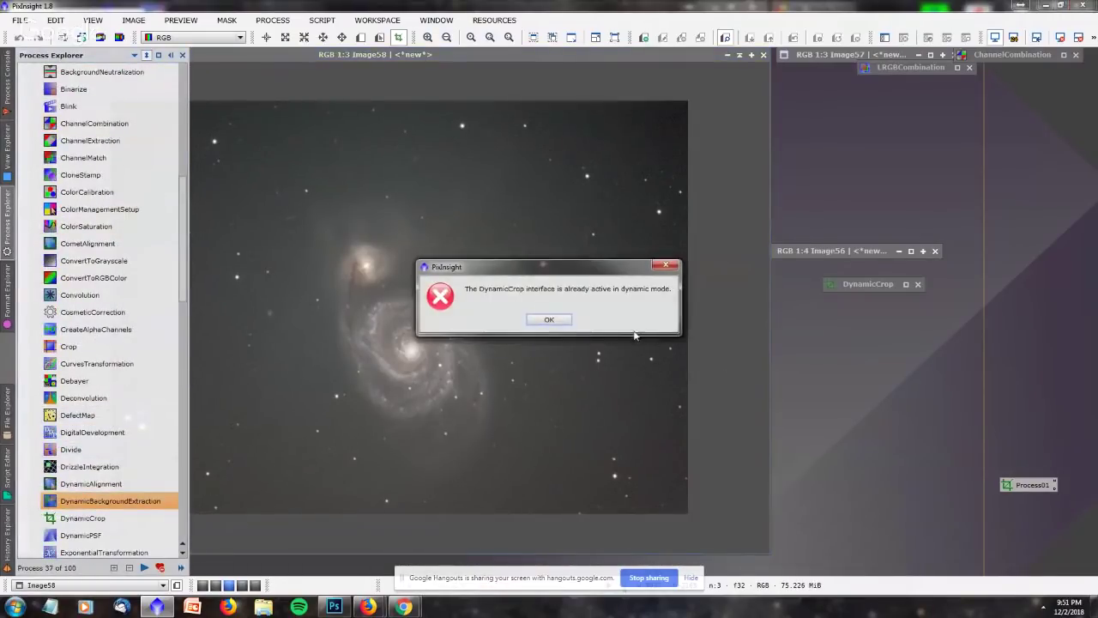
click(562, 320)
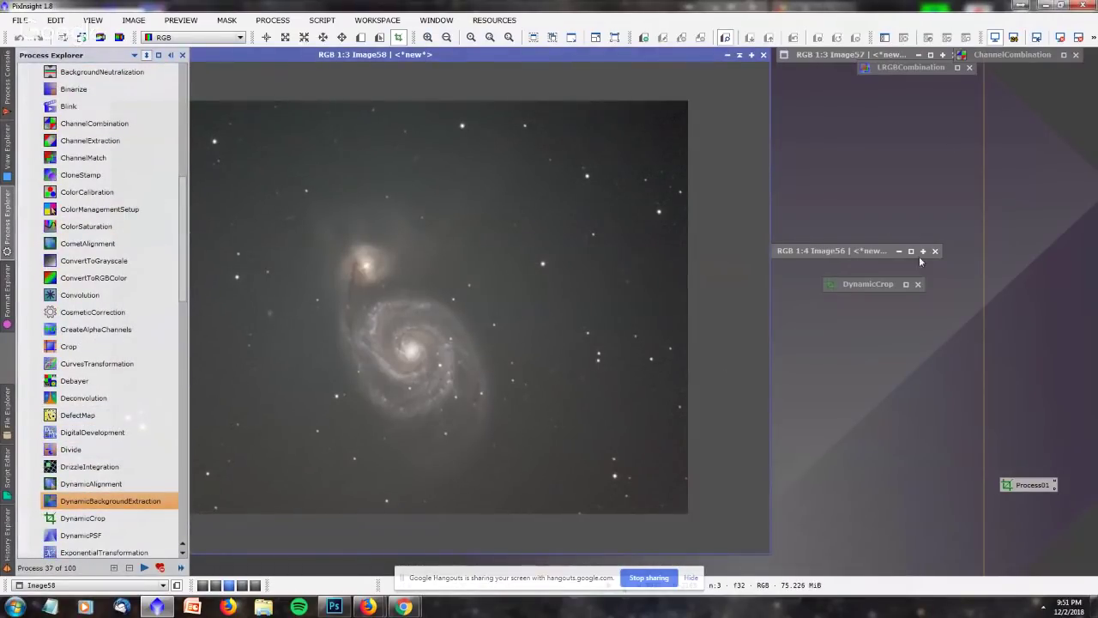
Close the active DynamicCrop session and open DynamicBackgroundExtraction.
click(918, 284)
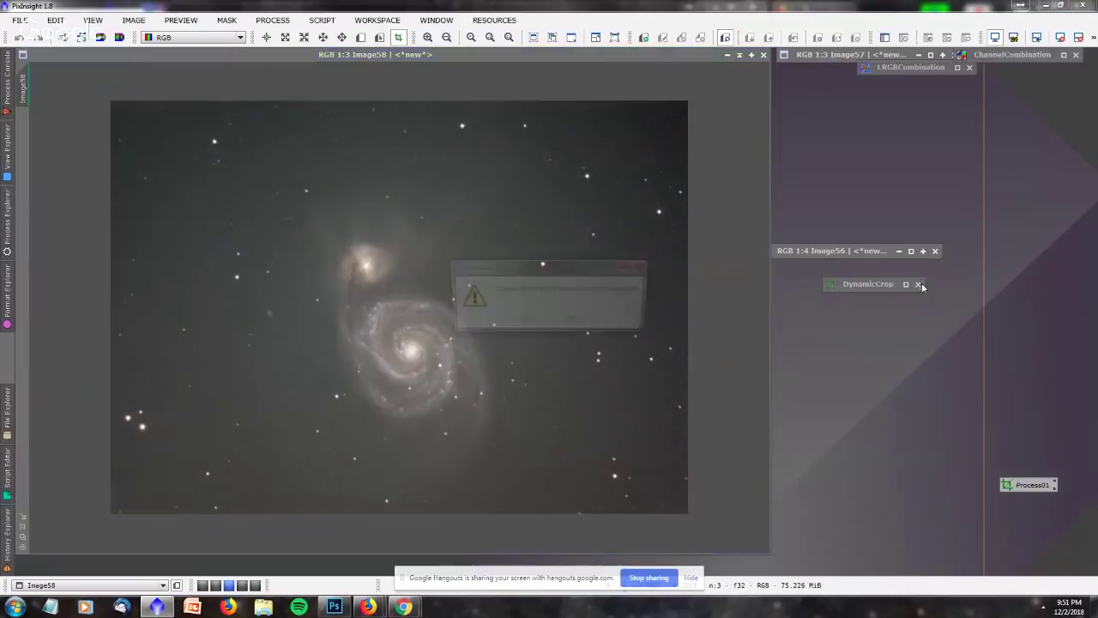
click(525, 319)
click(7, 223)
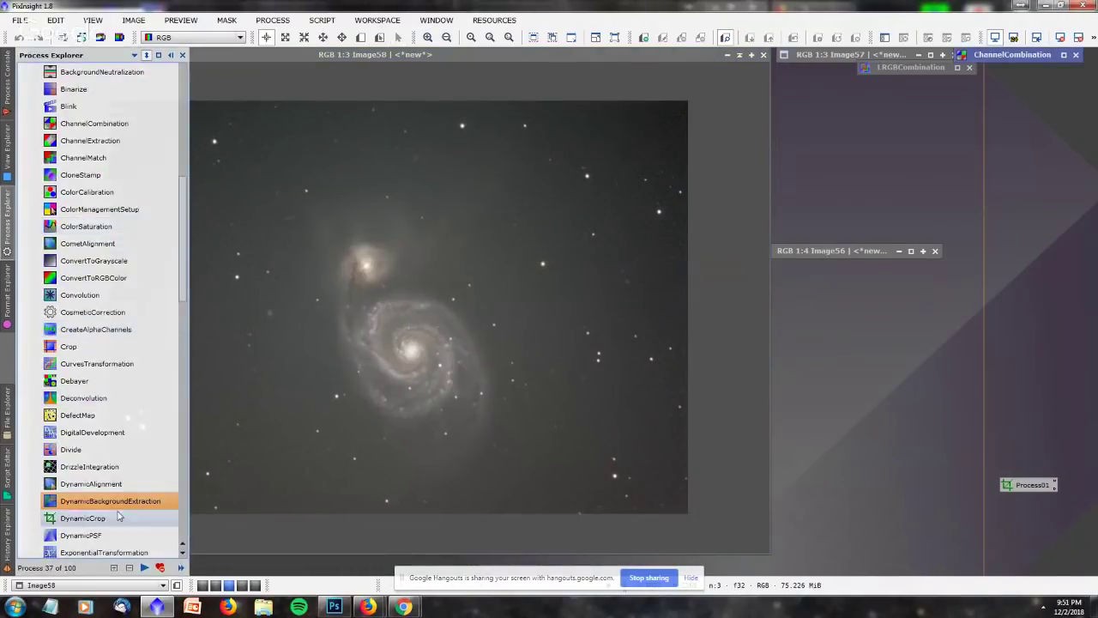
double_click(118, 503)
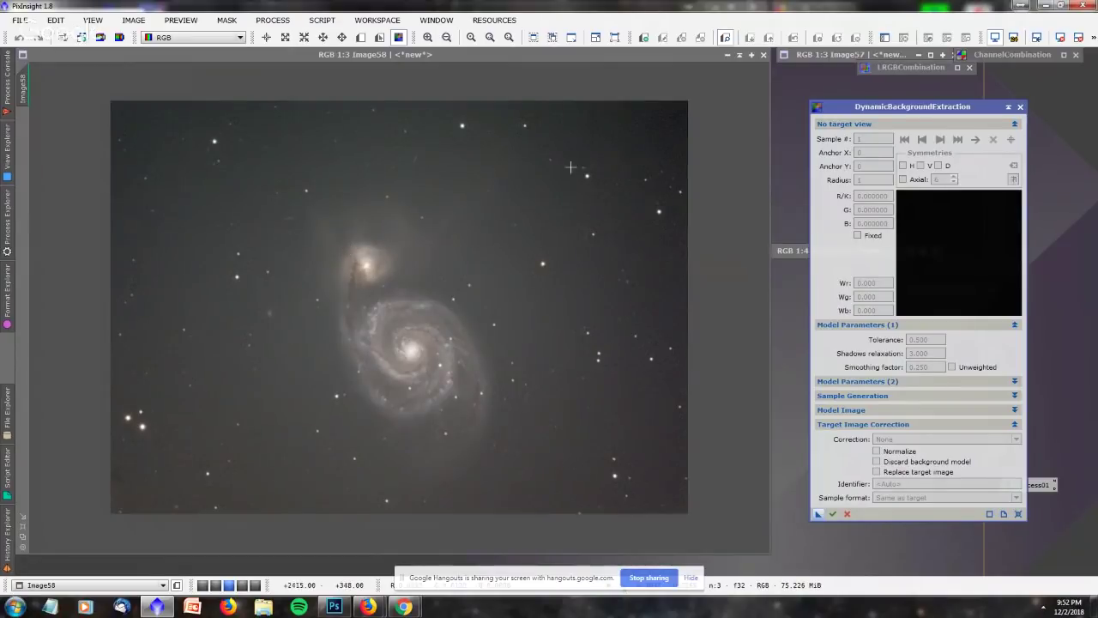
Make the RGB image the background extraction target and place samples near its four corners and along its bottom edge.
click(147, 125)
click(156, 123)
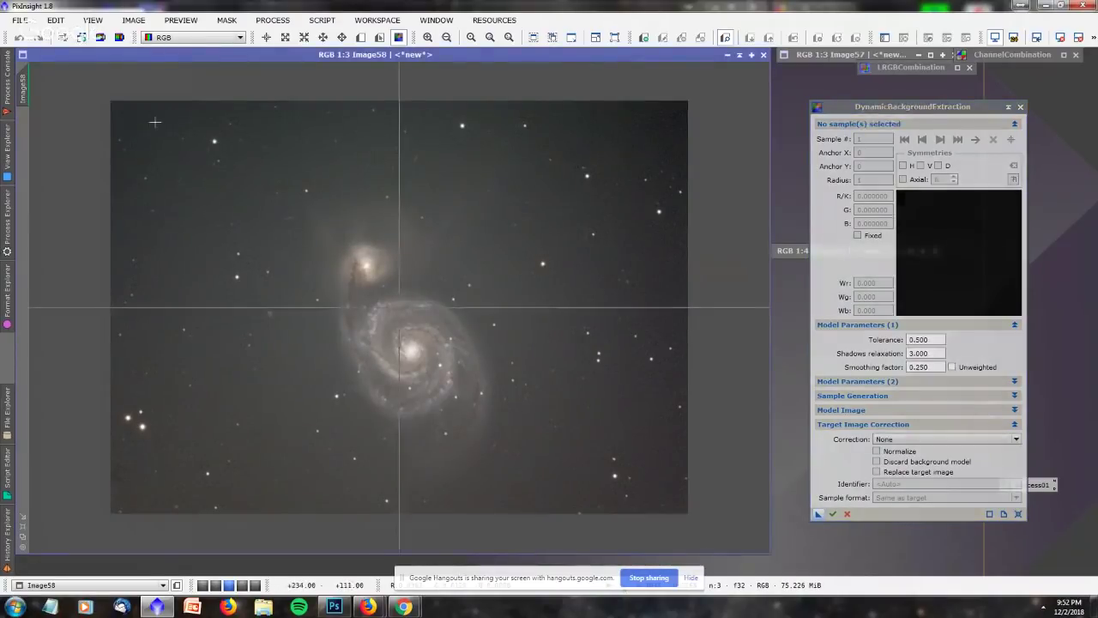
click(667, 123)
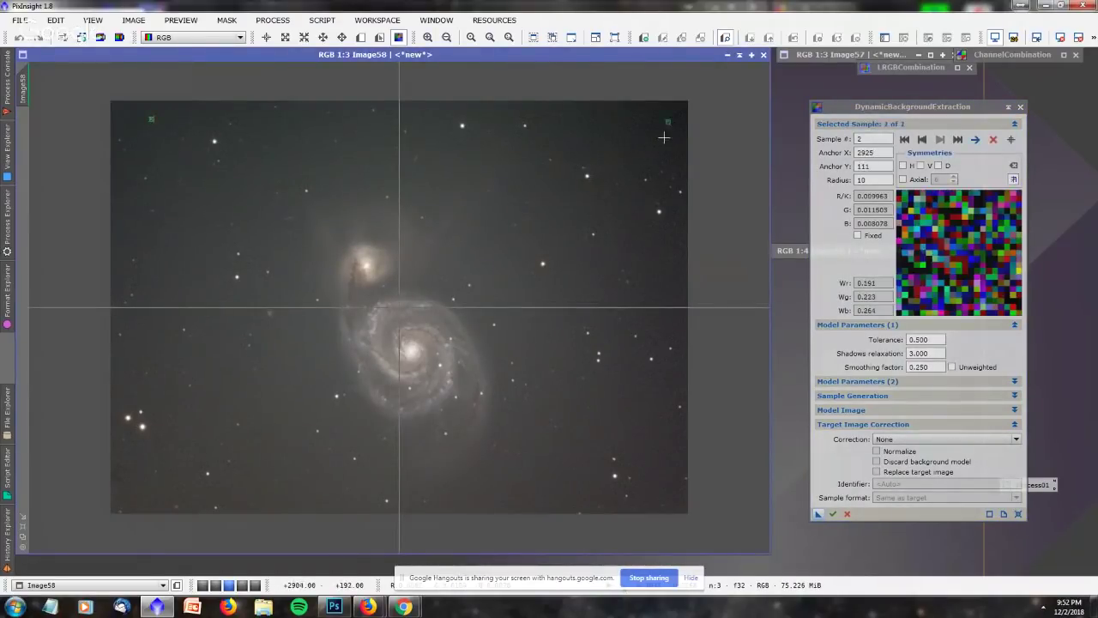
click(677, 491)
click(131, 494)
click(277, 499)
click(522, 498)
Add background samples in star-free sky down the right side of the galaxy pair and above the smaller companion.
click(558, 429)
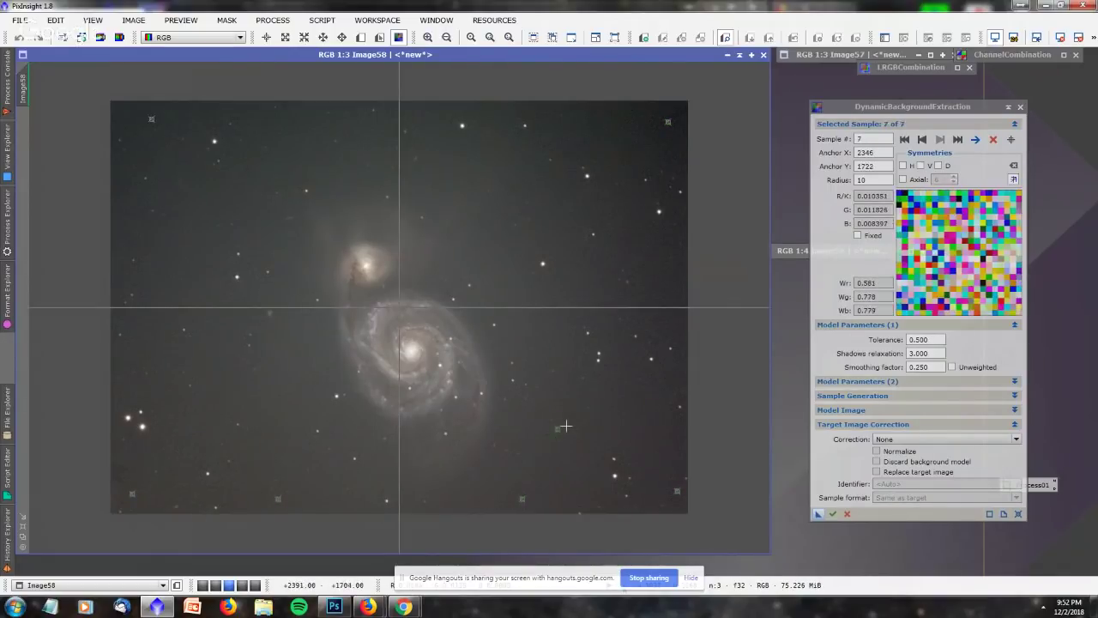
click(583, 424)
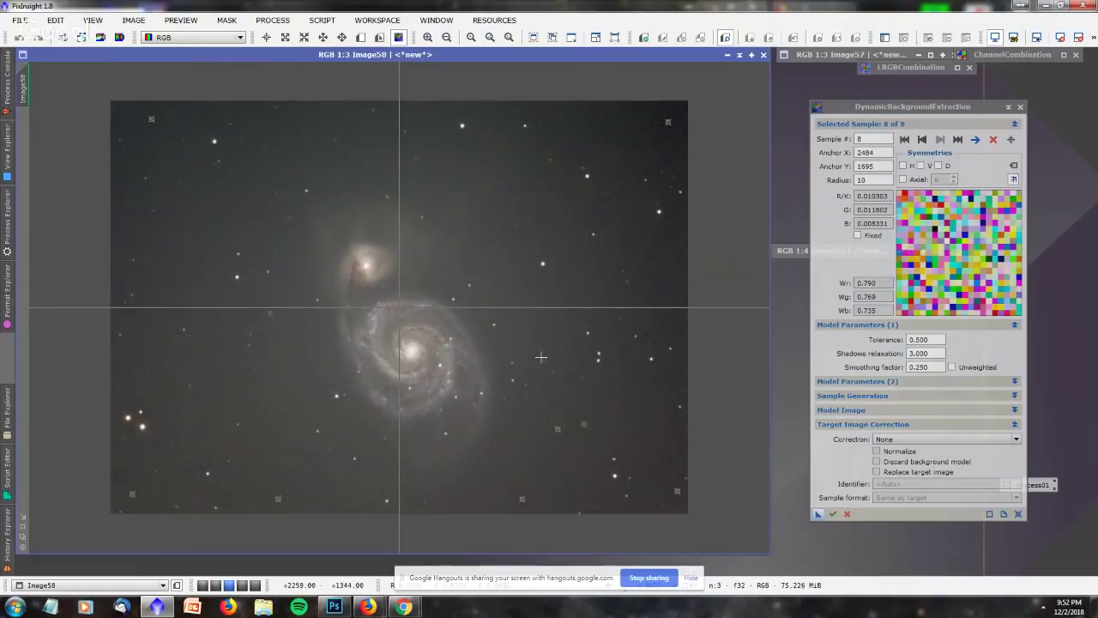
click(540, 357)
click(552, 315)
click(520, 288)
click(502, 244)
click(524, 198)
click(471, 172)
click(340, 175)
Add background samples across the sky left of the galaxies, from the lower edge up to the area above them.
click(215, 207)
click(207, 301)
click(239, 391)
click(263, 478)
click(188, 419)
click(157, 355)
click(153, 256)
click(131, 207)
click(189, 178)
click(303, 159)
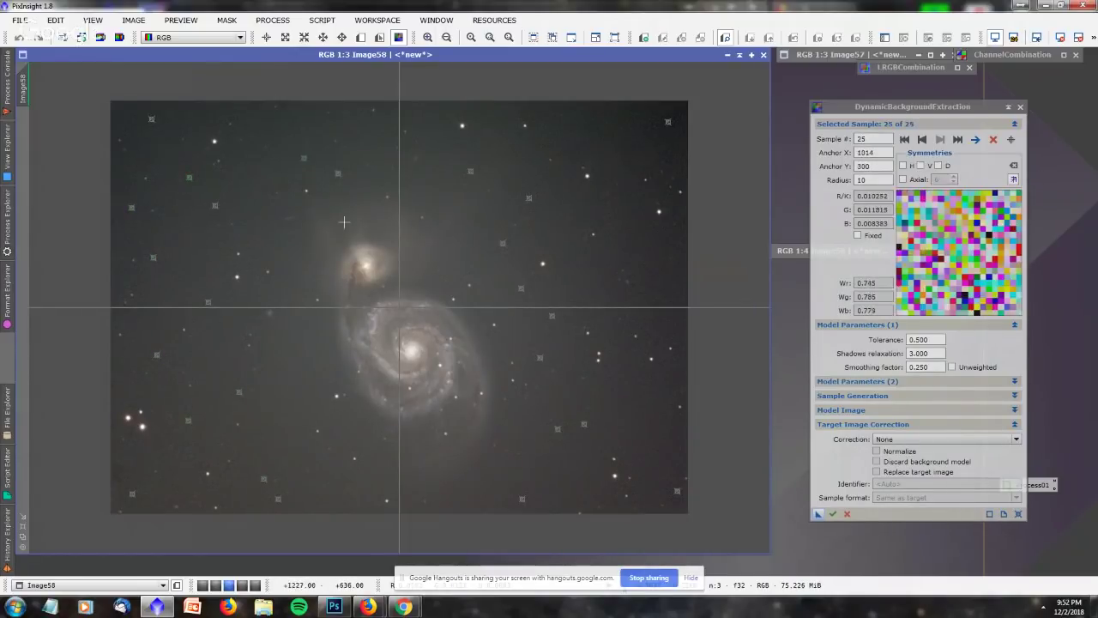
Add background samples below and to the lower right of the spiral galaxy, moving one of them slightly toward the bottom edge.
click(558, 410)
click(531, 478)
click(482, 479)
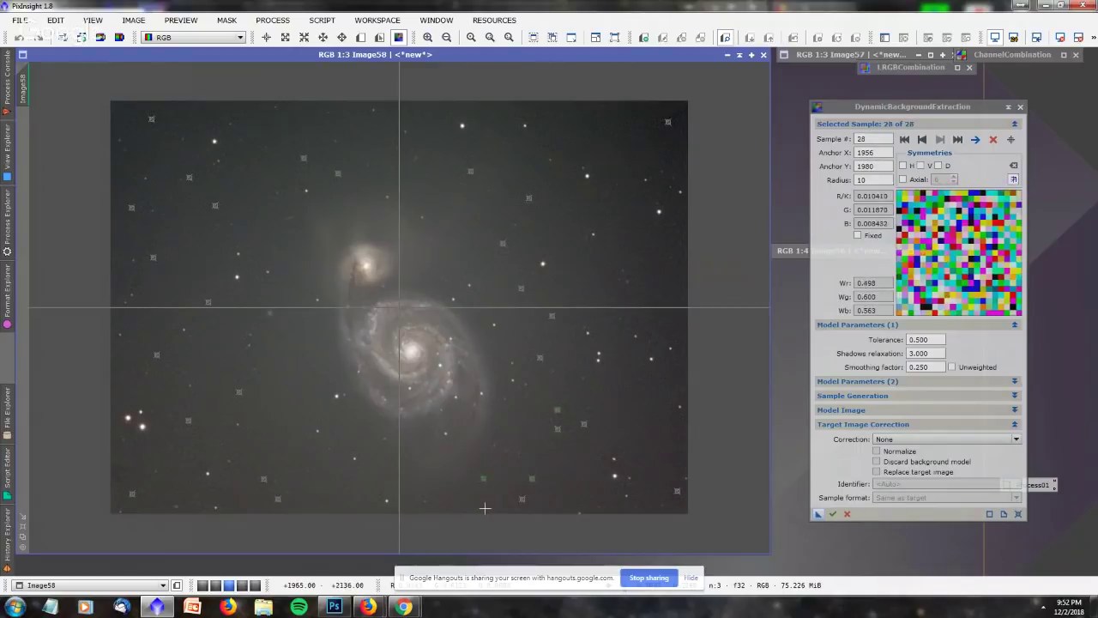
drag(484, 482, 489, 493)
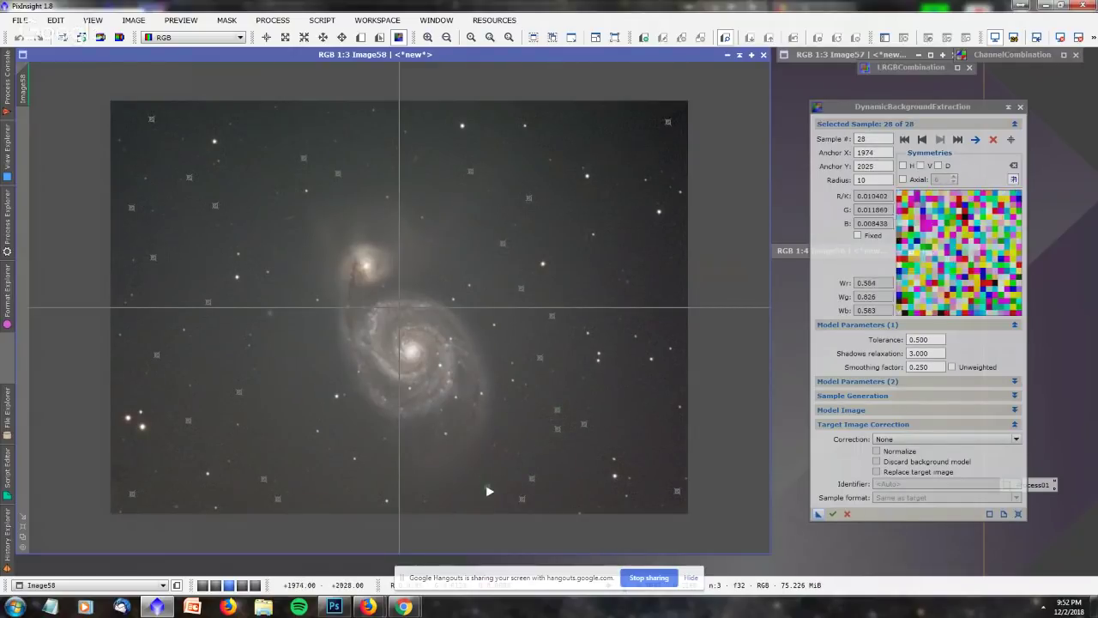
click(455, 511)
click(340, 505)
click(315, 451)
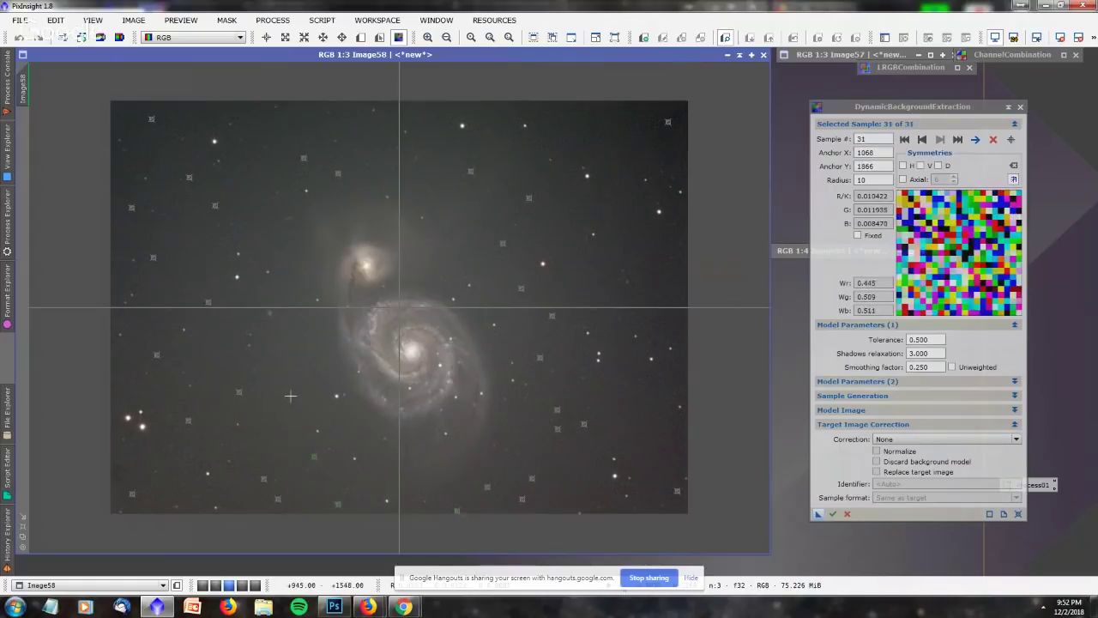
Fill in background samples closer around the spiral galaxy, on its left, right and lower sides.
click(290, 395)
click(304, 379)
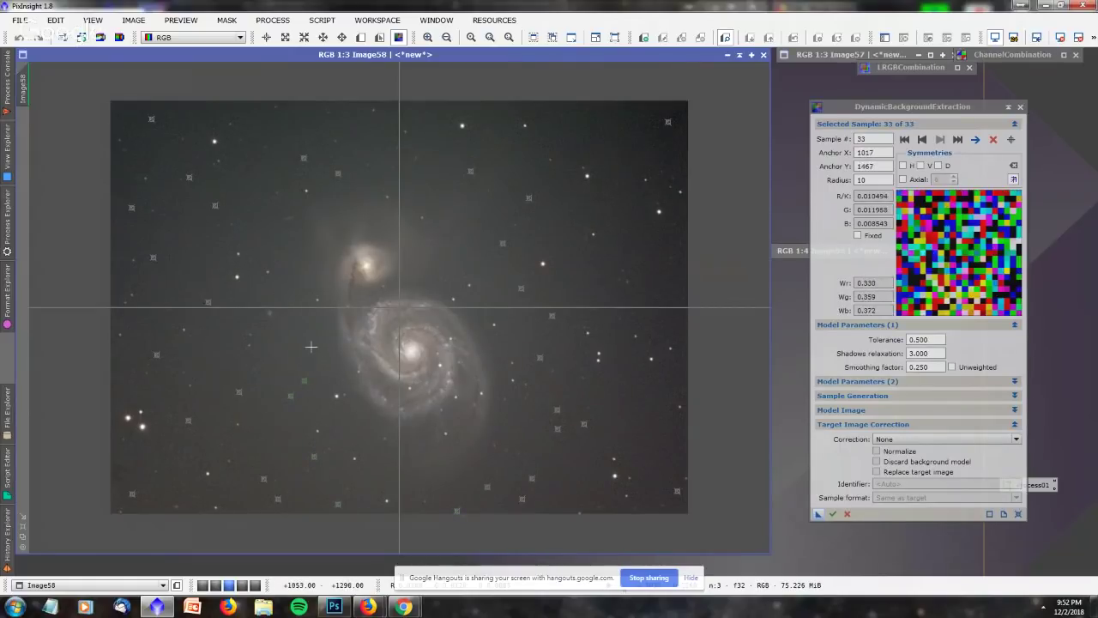
click(310, 345)
click(498, 291)
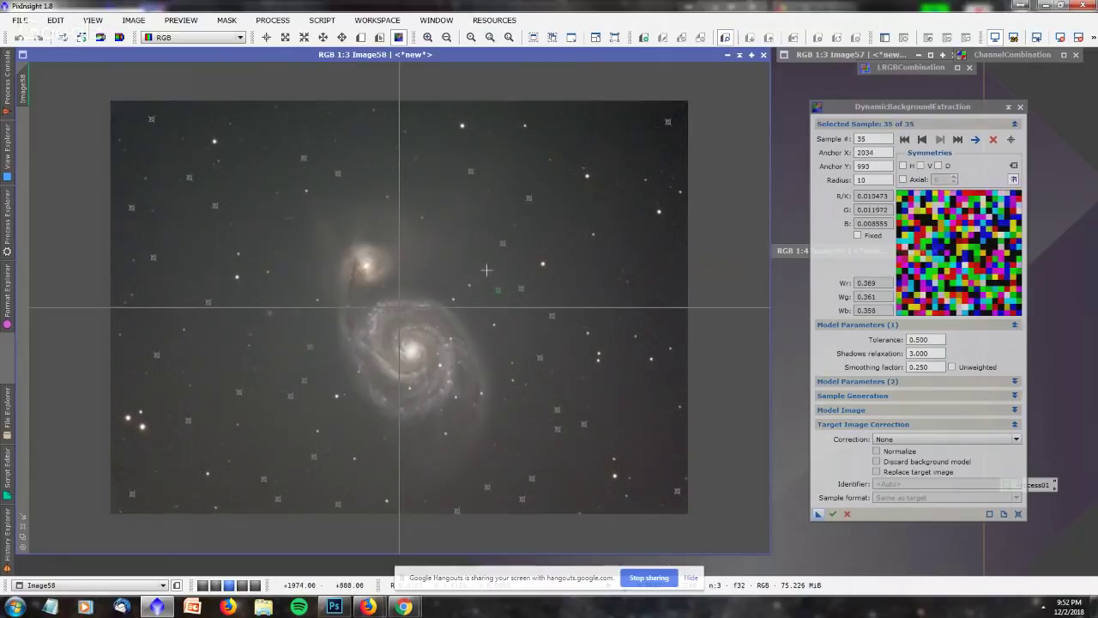
click(523, 413)
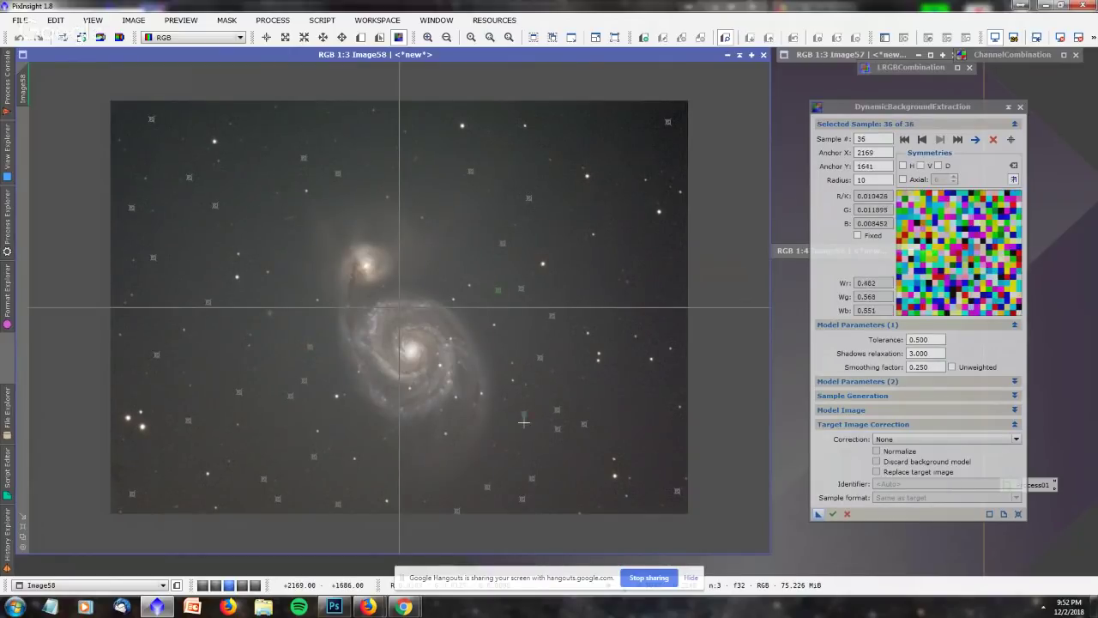
click(373, 485)
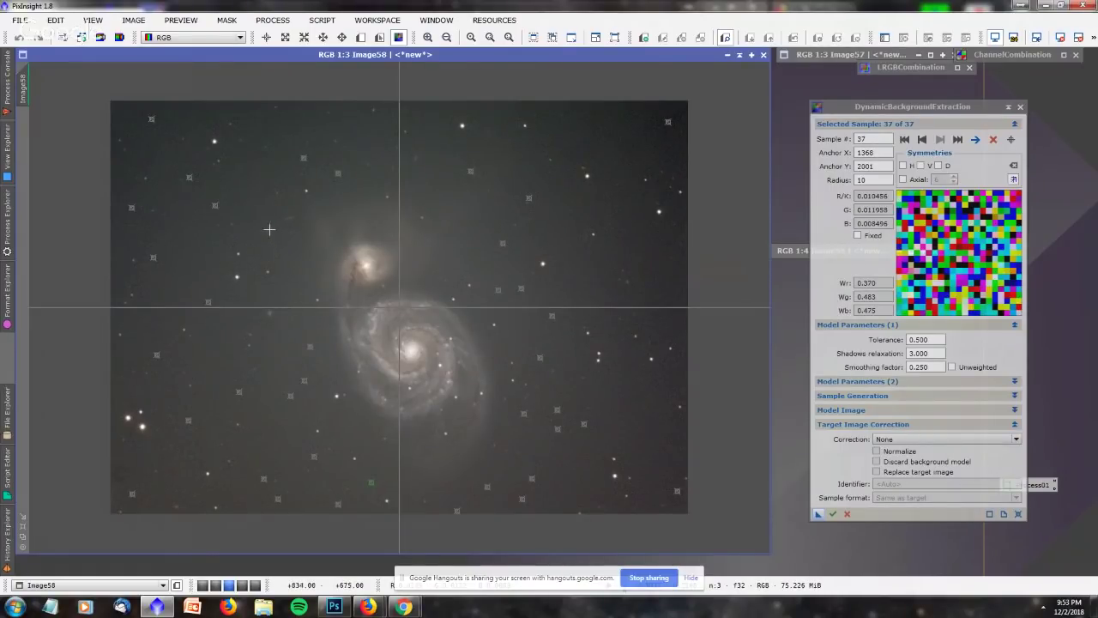
Add background samples at the upper left of the galaxies, along the image's top edge and in its upper-right corner area.
click(270, 230)
click(273, 129)
click(487, 112)
click(617, 120)
click(596, 142)
click(656, 165)
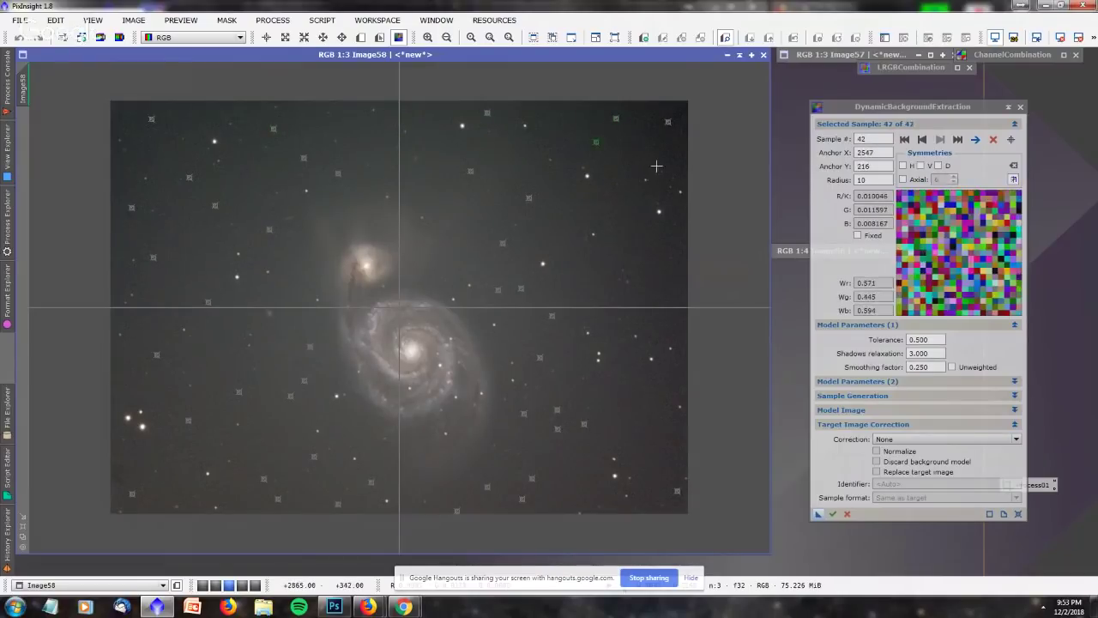
click(678, 156)
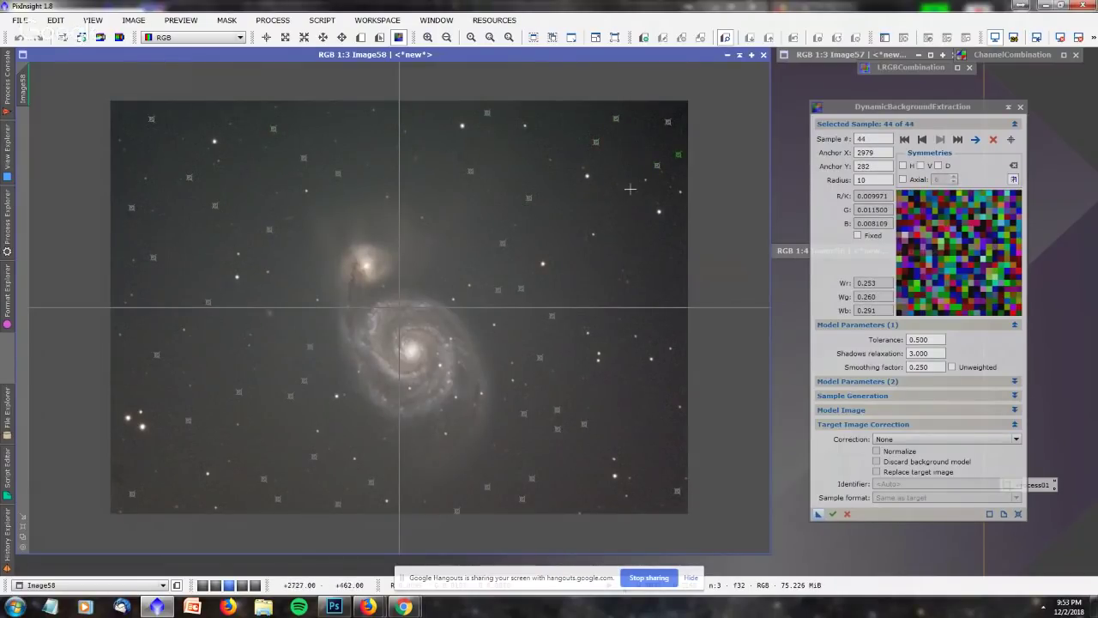
Fill the remaining gaps with three background samples on the image's right side and three on its left side.
click(662, 435)
click(622, 437)
click(599, 275)
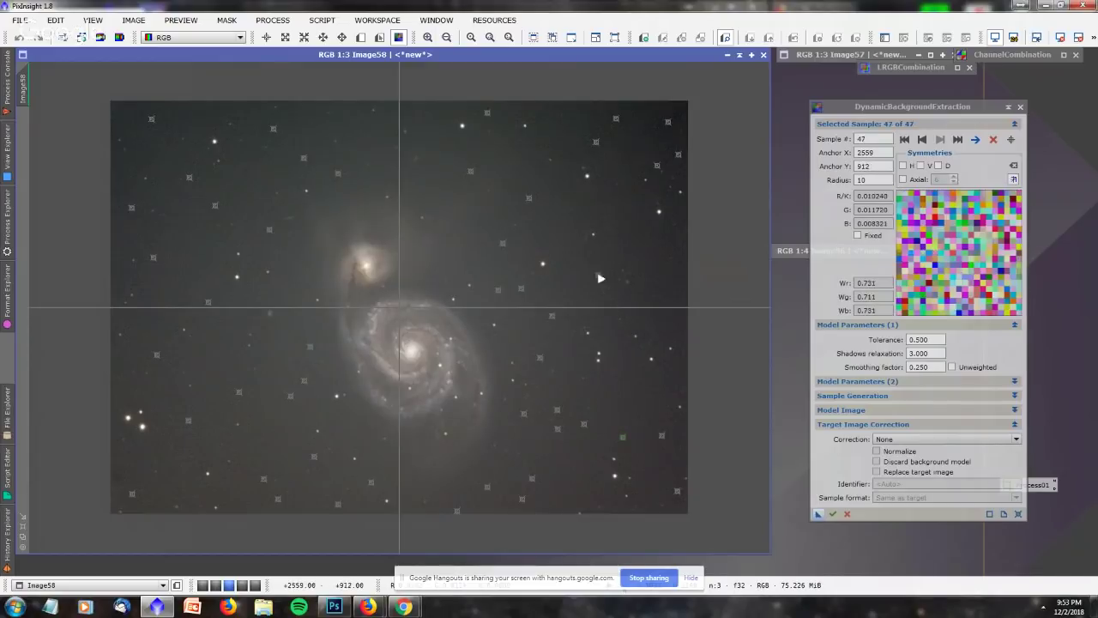
click(195, 255)
click(218, 373)
click(175, 463)
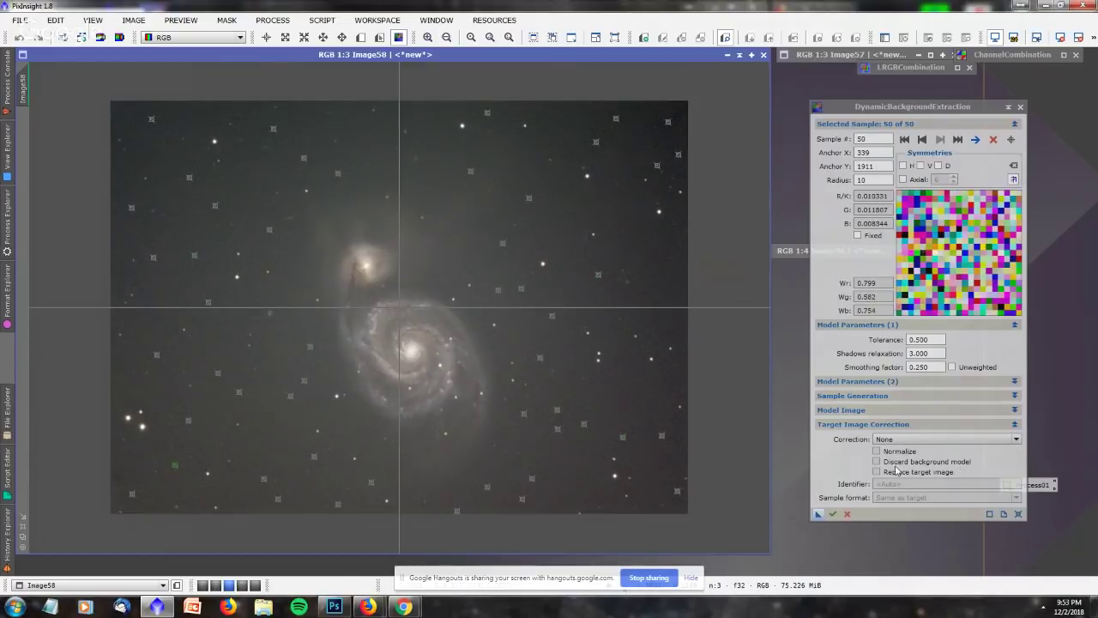
Generate the background model from the samples with the target image correction left at None.
click(908, 441)
click(892, 443)
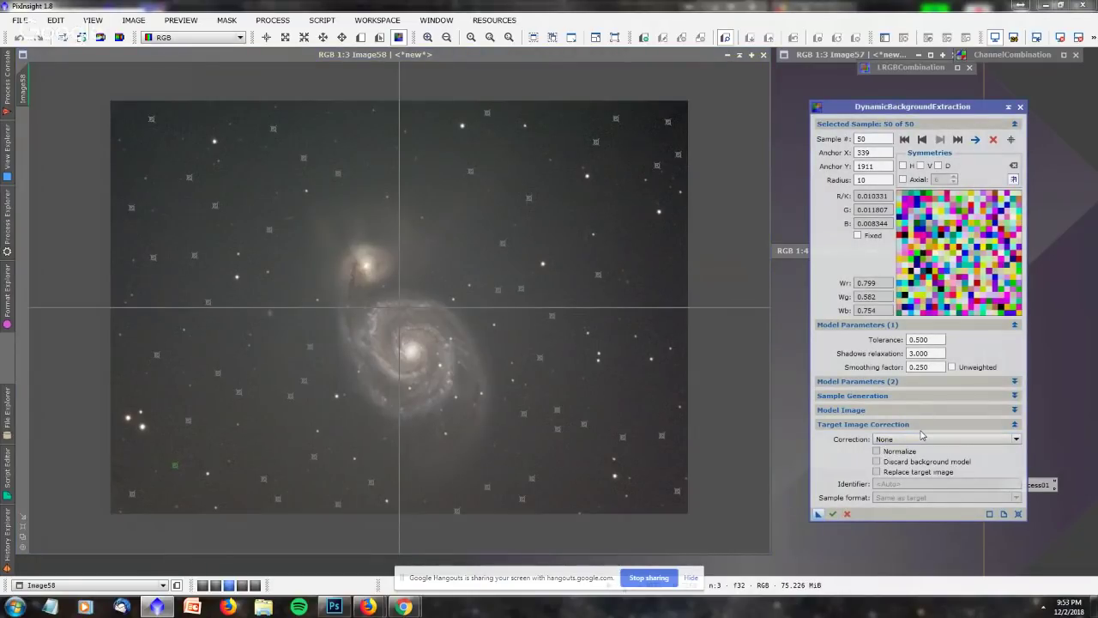
click(832, 513)
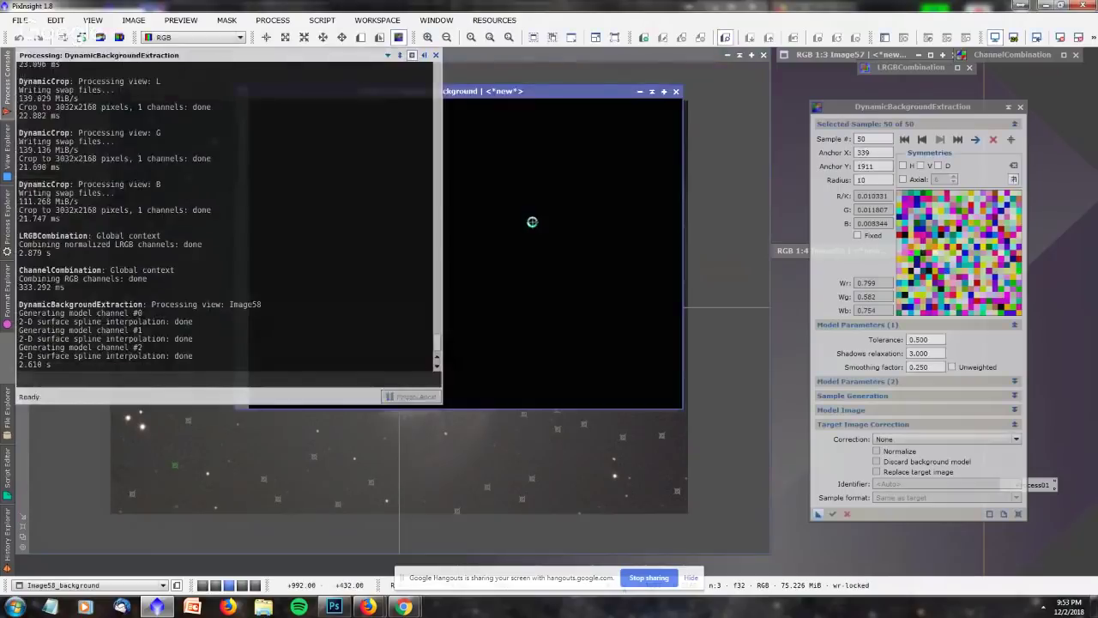
Auto-stretch the display of the background model and position its window over the RGB image to compare the gradient.
drag(549, 92, 908, 163)
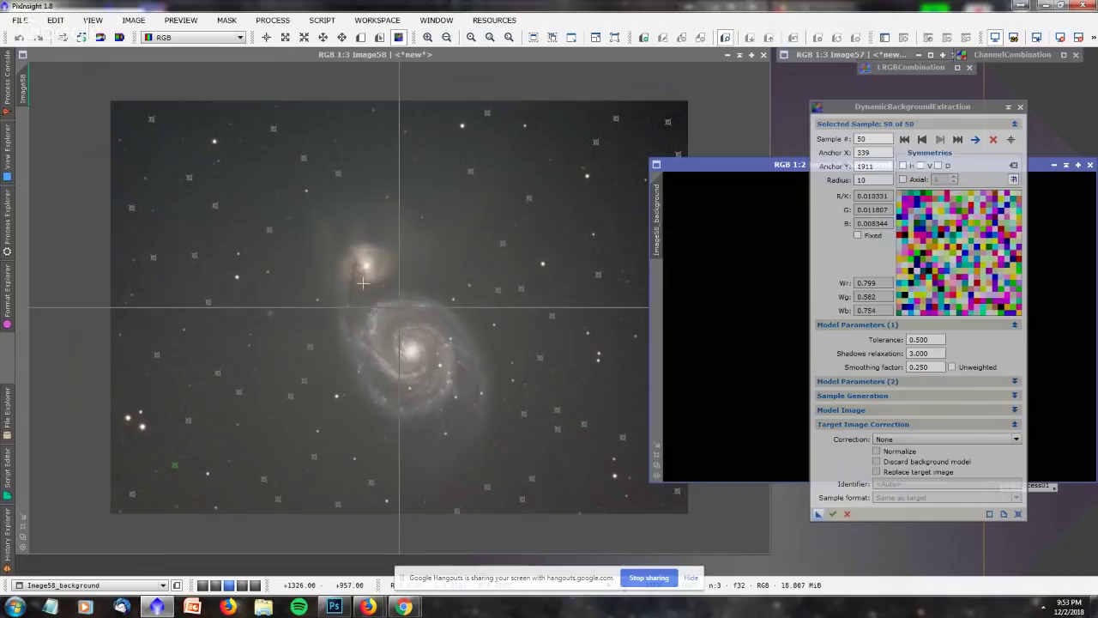
drag(726, 169, 690, 147)
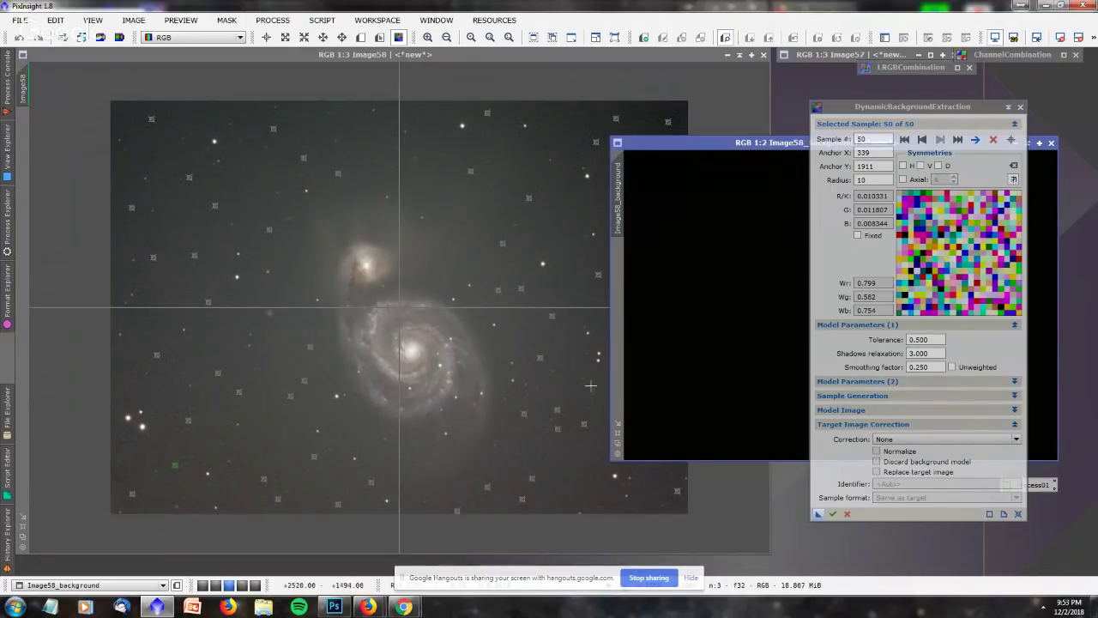
drag(694, 148, 201, 169)
key(ctrl+a)
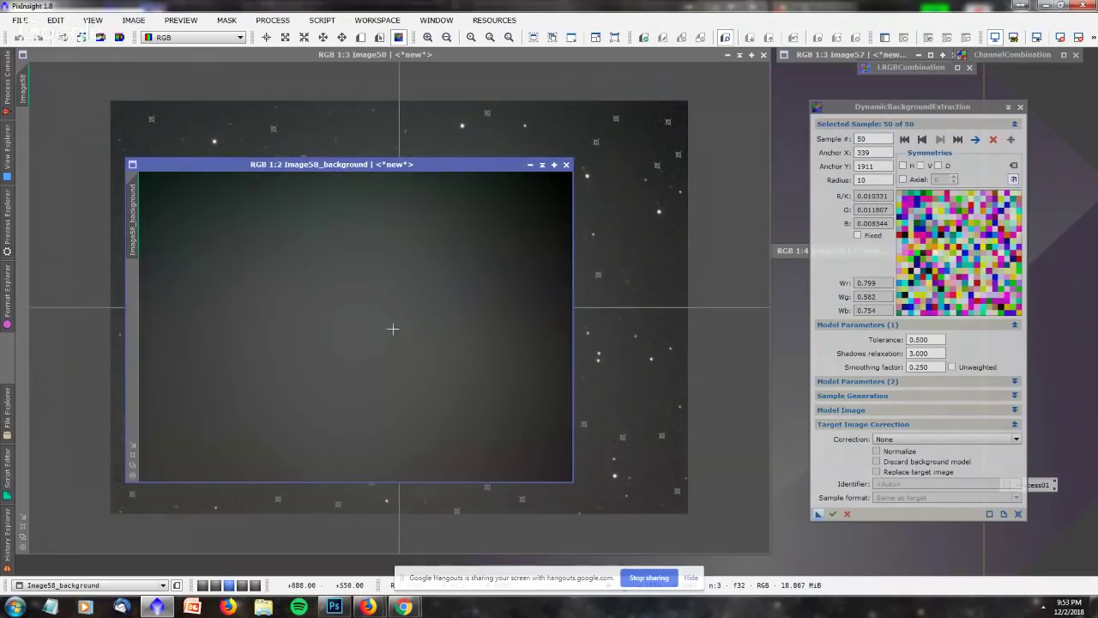
drag(358, 165, 458, 183)
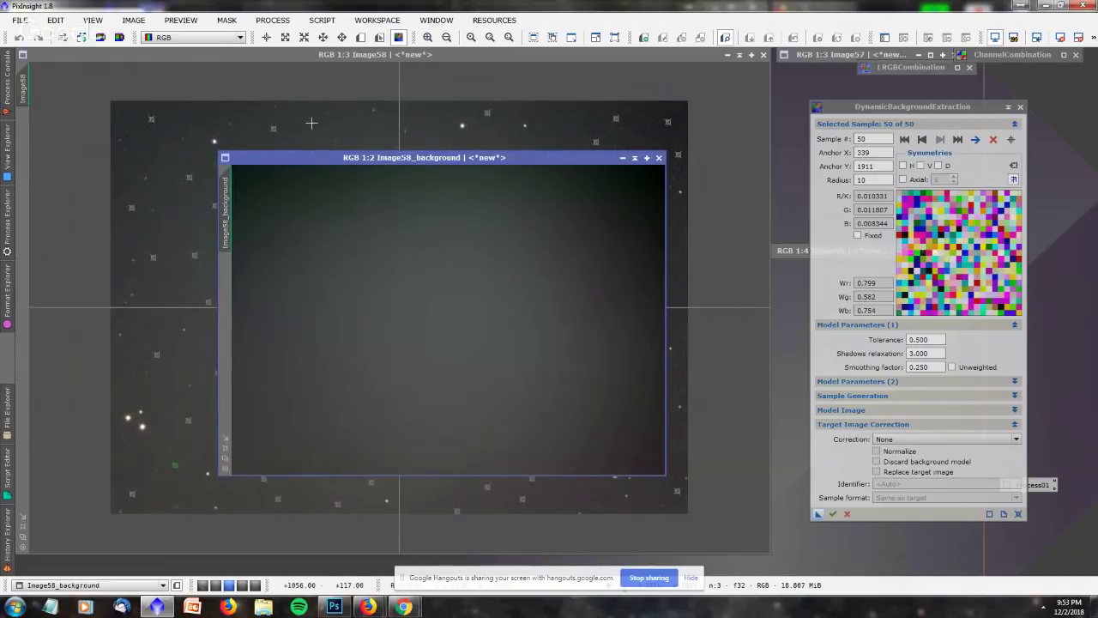
drag(413, 161, 335, 129)
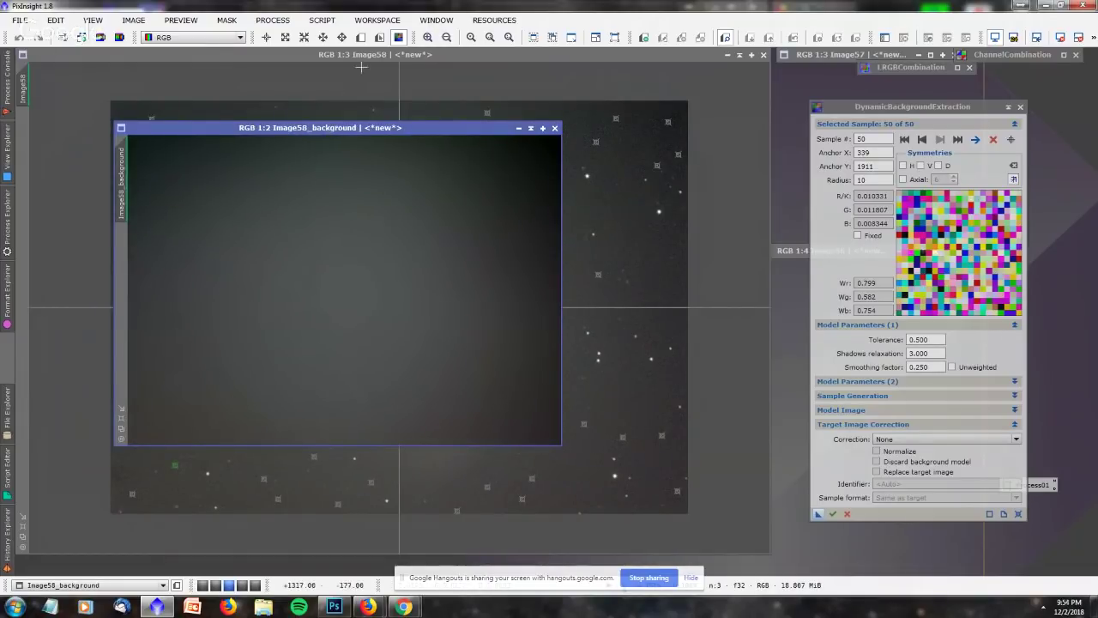
Close the background model and generate a gradient-corrected RGB image using Subtraction correction with the background model discarded.
click(555, 127)
click(943, 438)
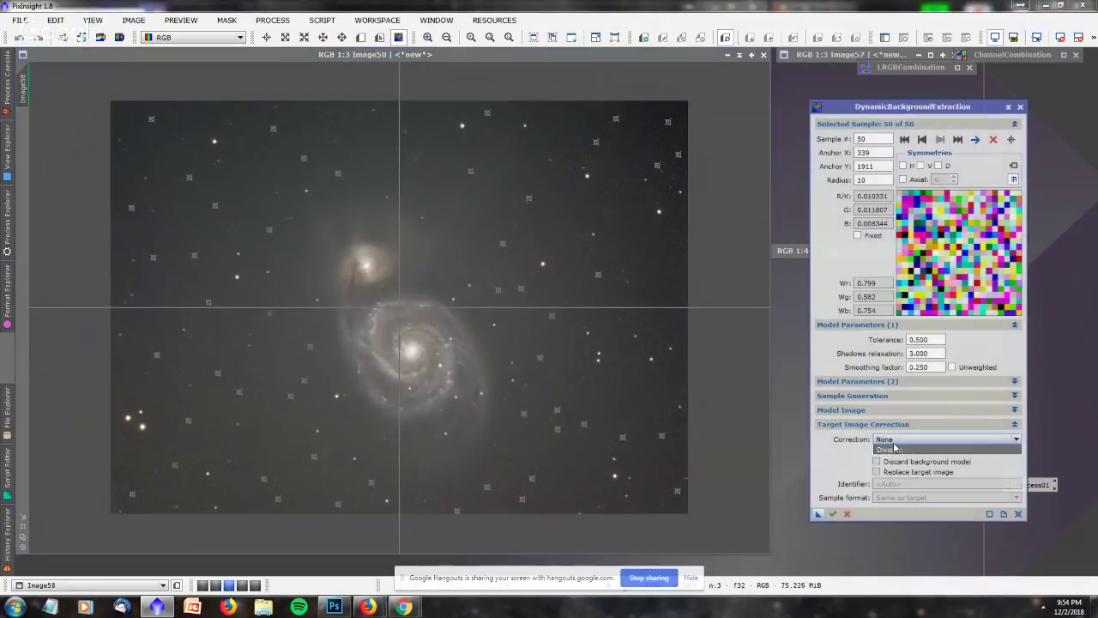
click(888, 462)
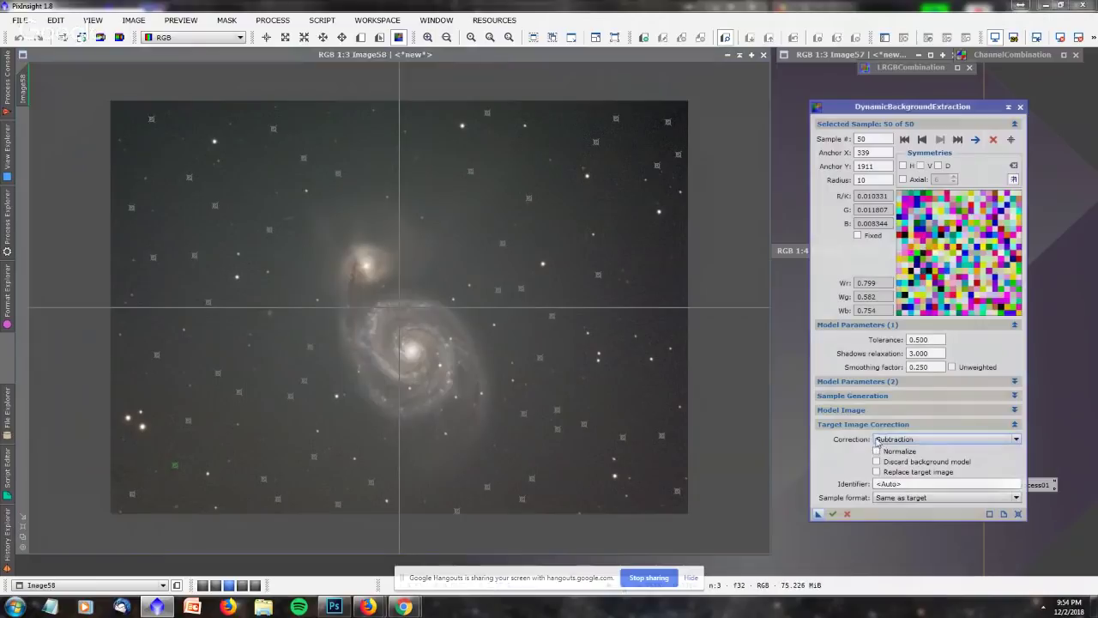
click(877, 461)
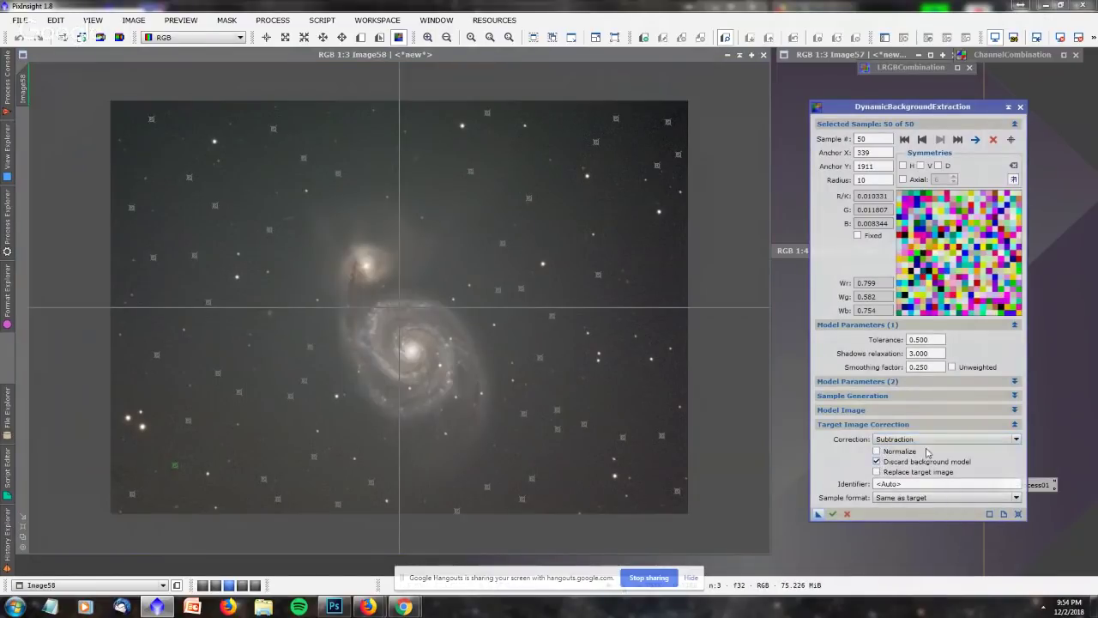
click(833, 514)
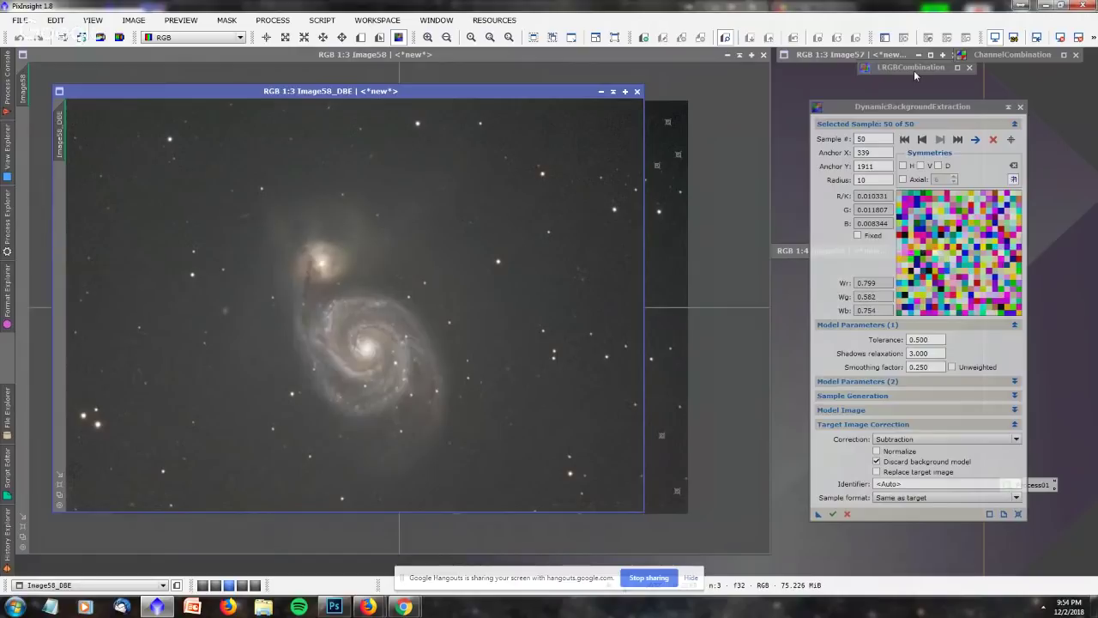
click(1008, 106)
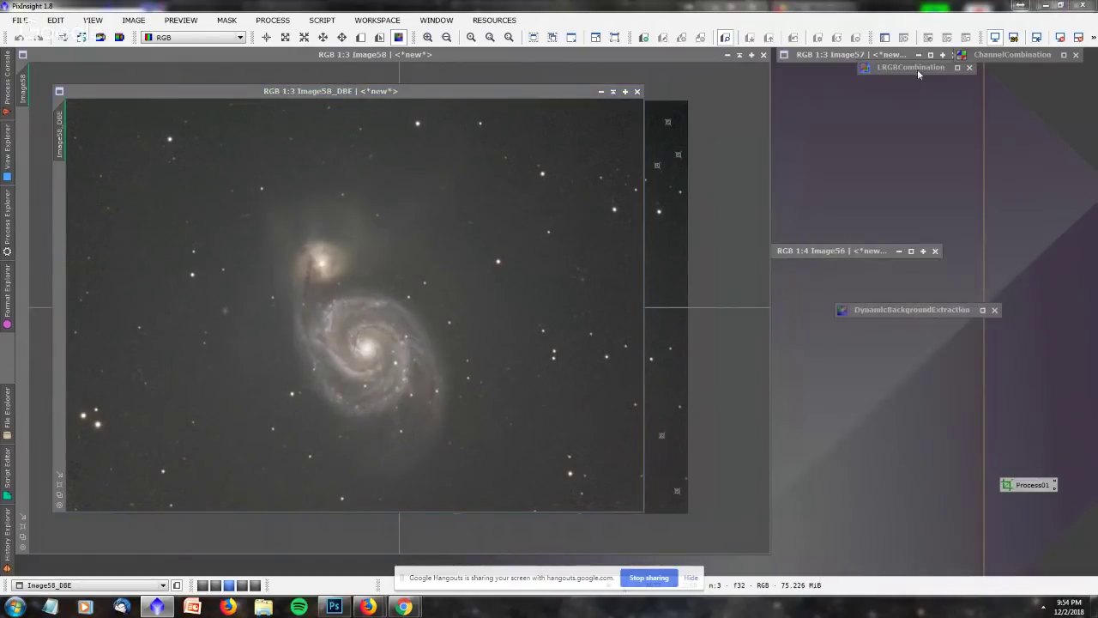
Open ScreenTransferFunction for the background-corrected RGB image and fine-tune its display stretch across the RGB channels.
click(7, 219)
scroll(104, 158, up, 9)
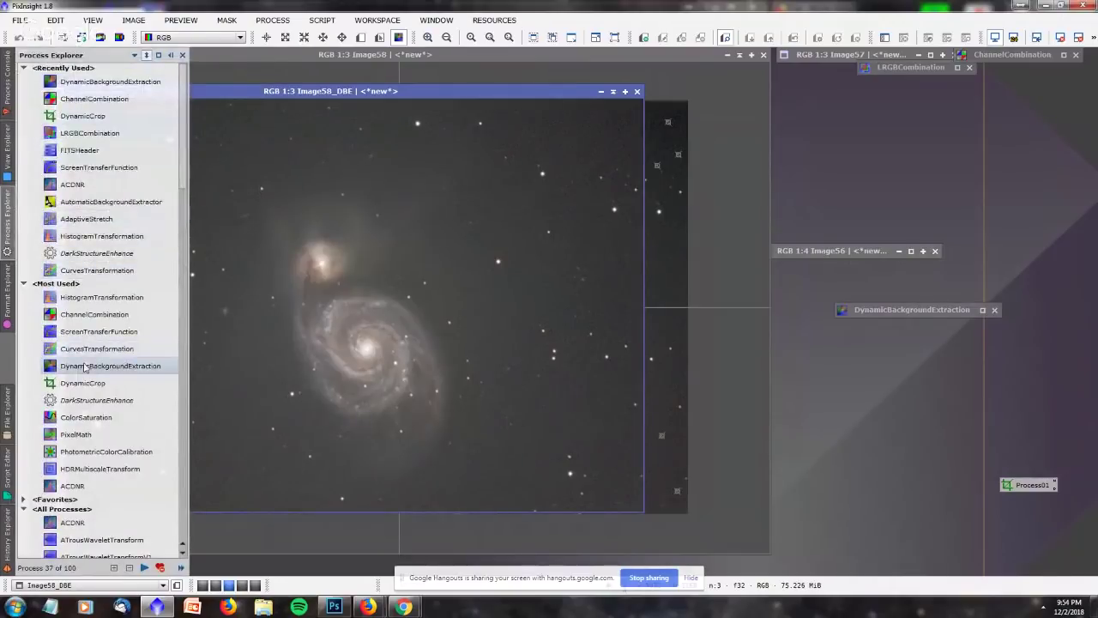
double_click(86, 332)
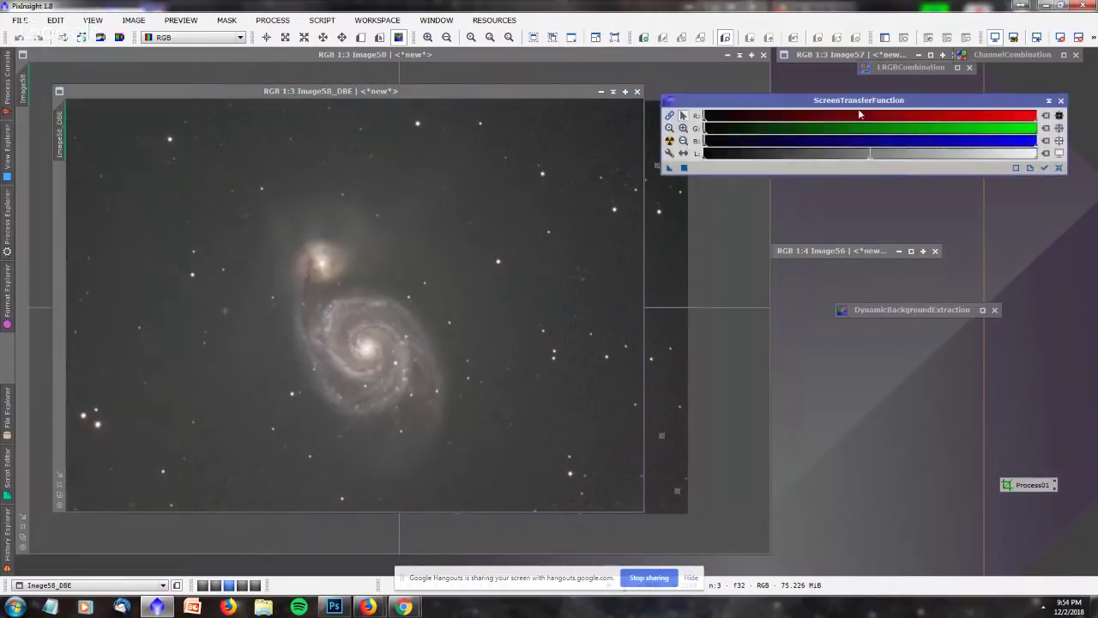
drag(853, 103, 901, 85)
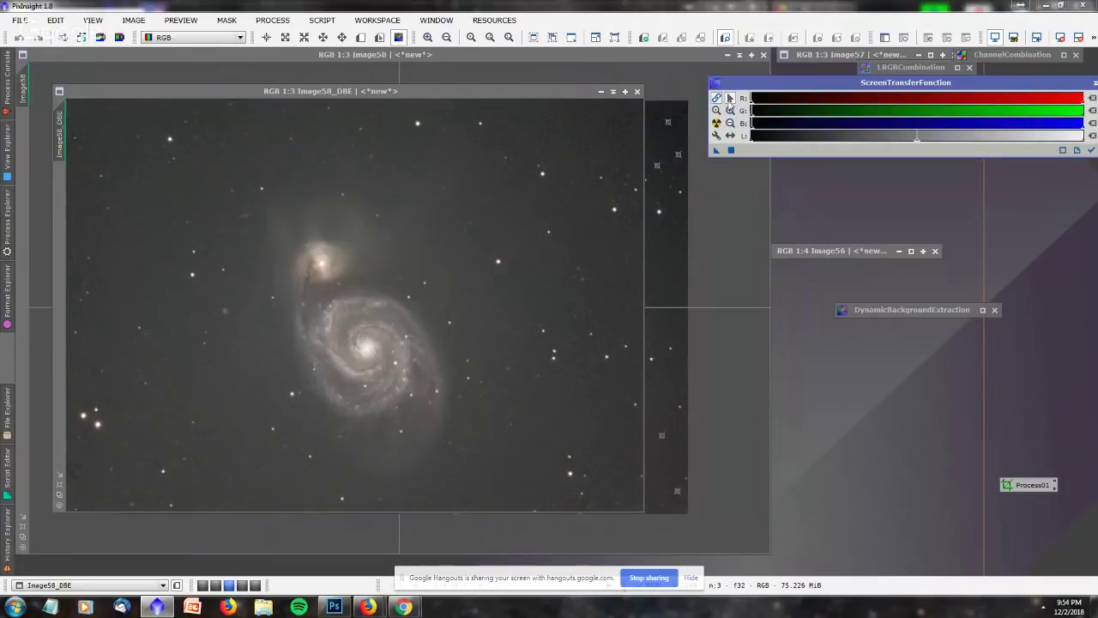
click(434, 303)
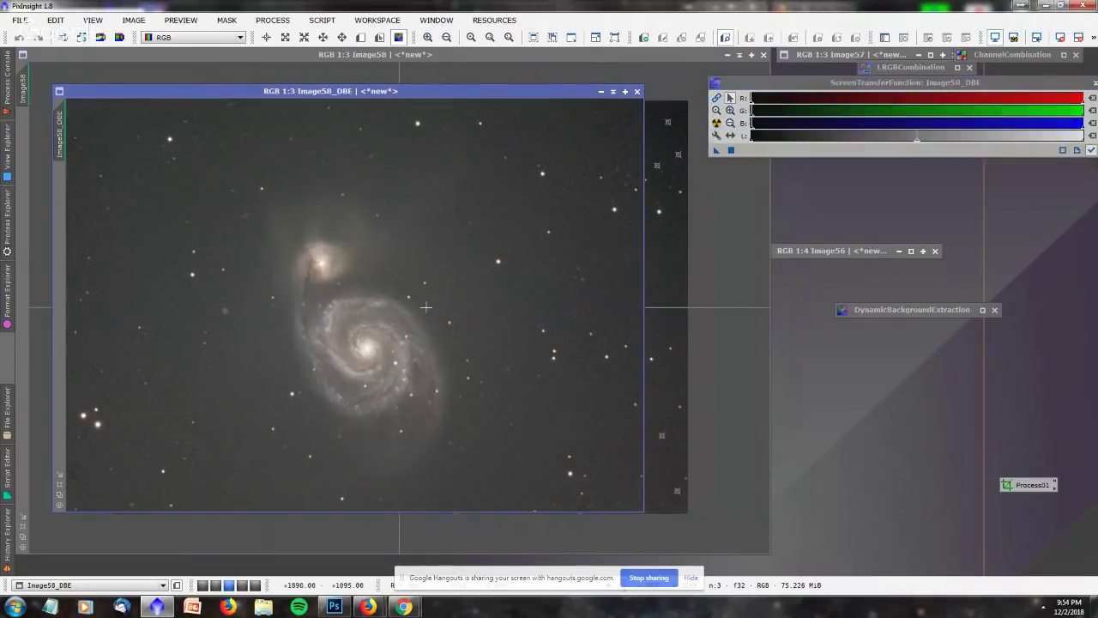
click(716, 103)
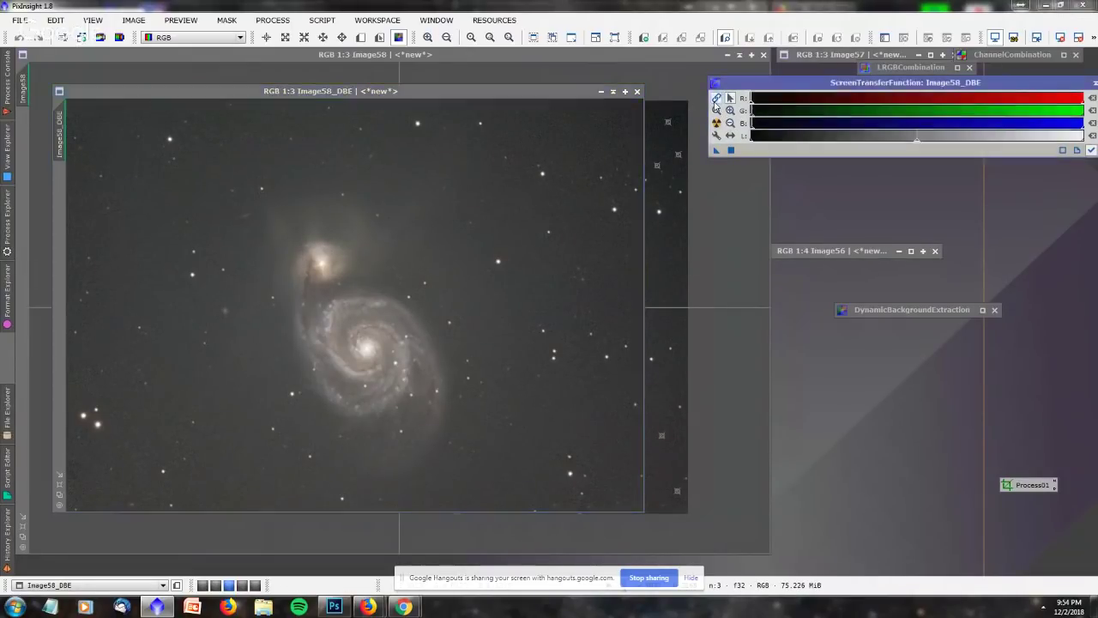
click(774, 99)
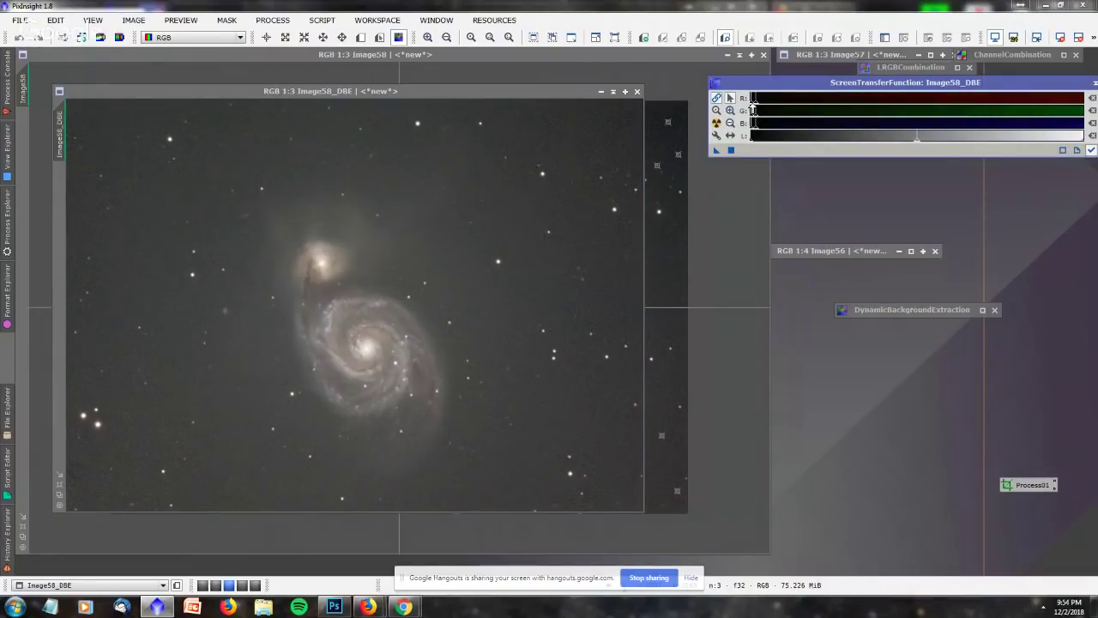
mouse_move(756, 102)
mouse_down()
mouse_move(765, 103)
mouse_move(754, 104)
mouse_up()
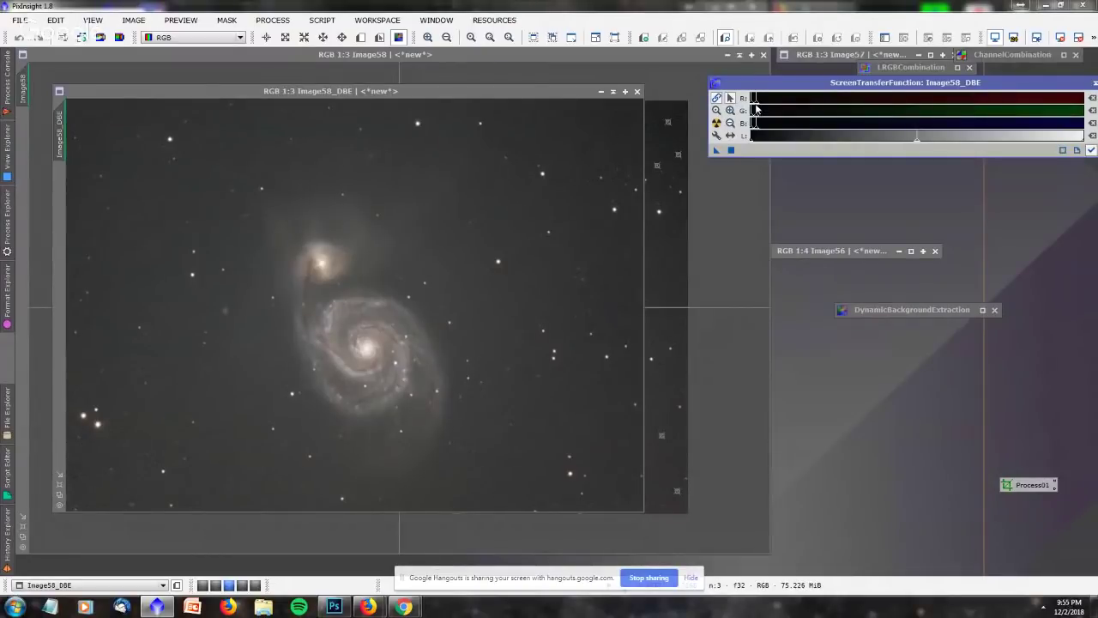
Minimize the original RGB image and extract only the CIE L*a*b* L channel from the background-corrected image with ChannelExtraction.
click(739, 56)
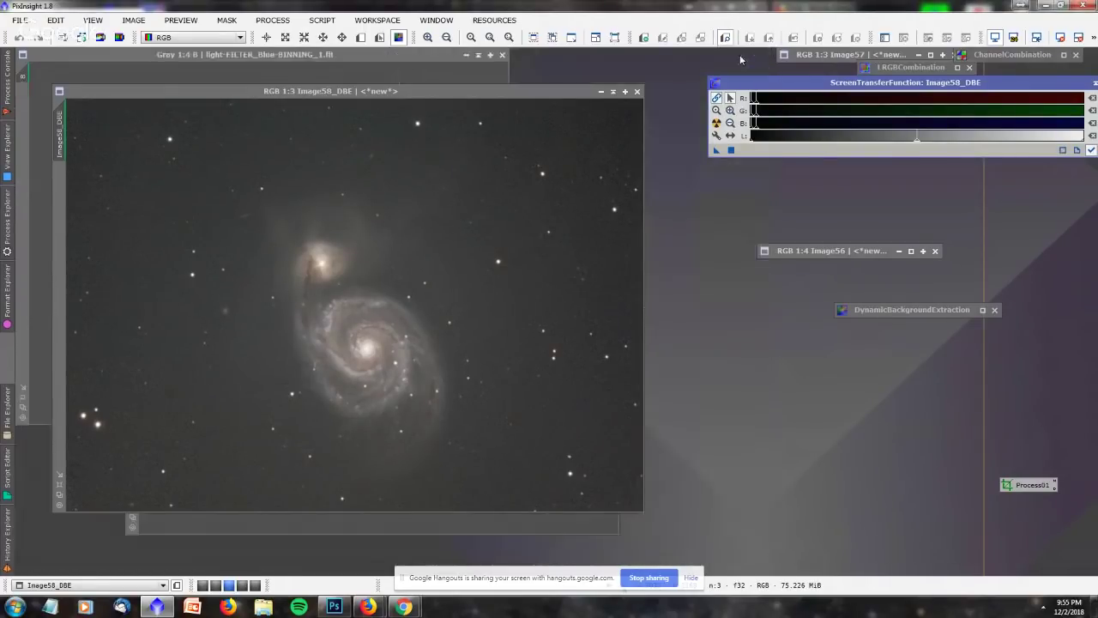
click(514, 90)
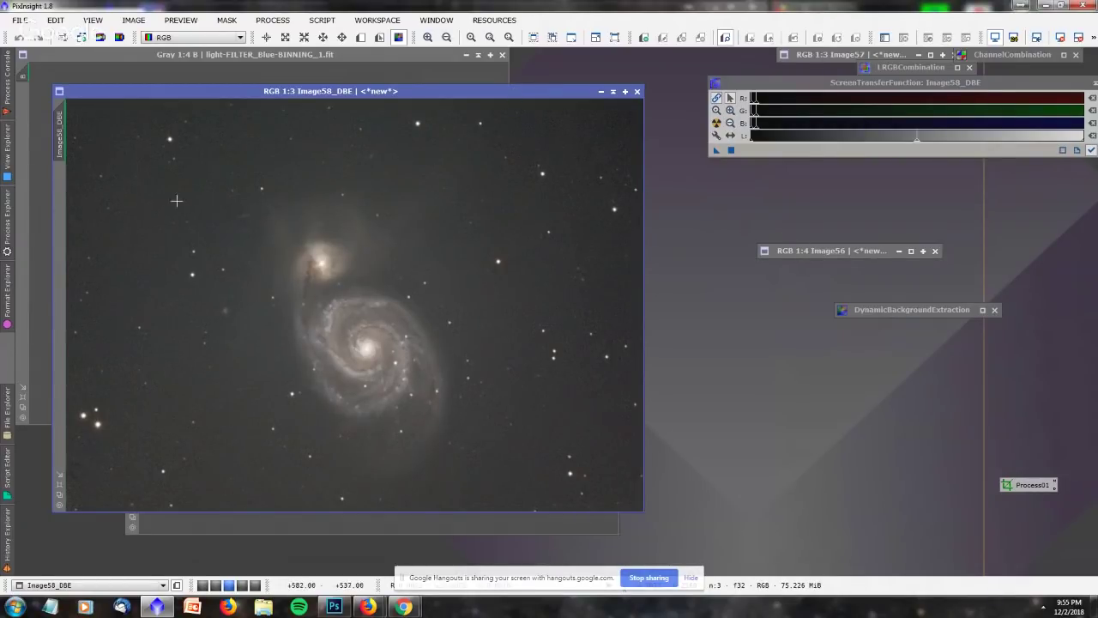
click(8, 221)
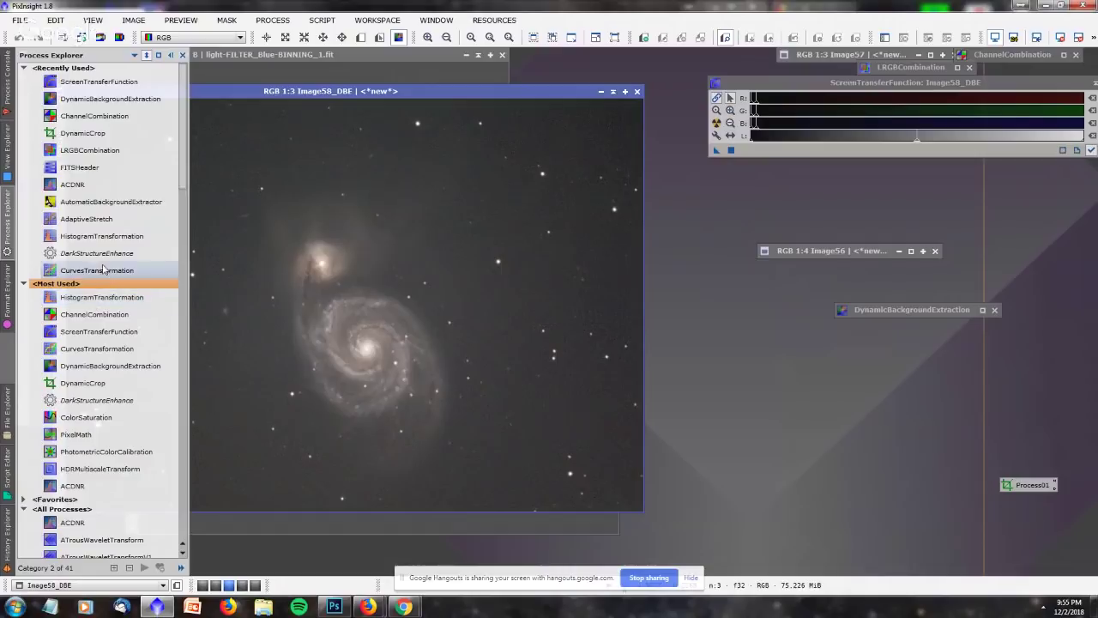
scroll(87, 239, down, 4)
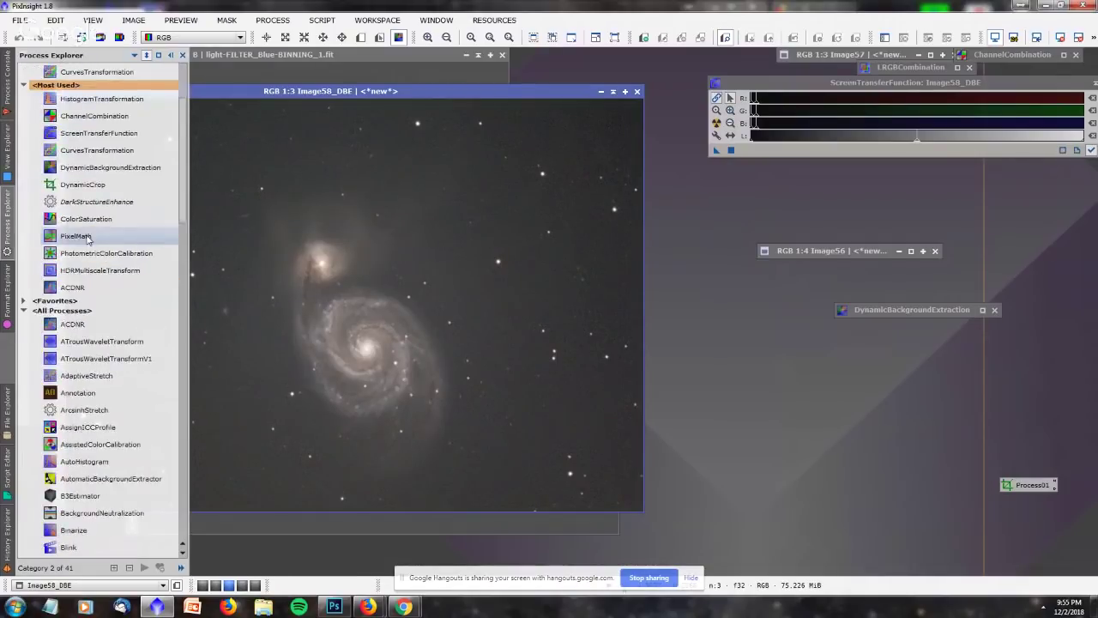
scroll(88, 239, down, 4)
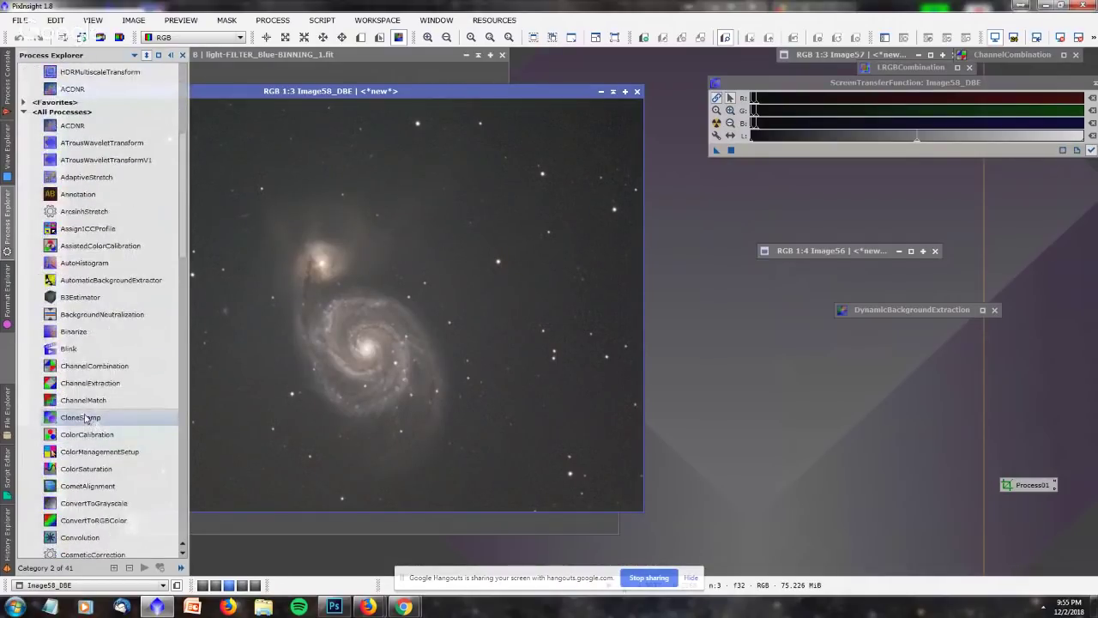
double_click(86, 382)
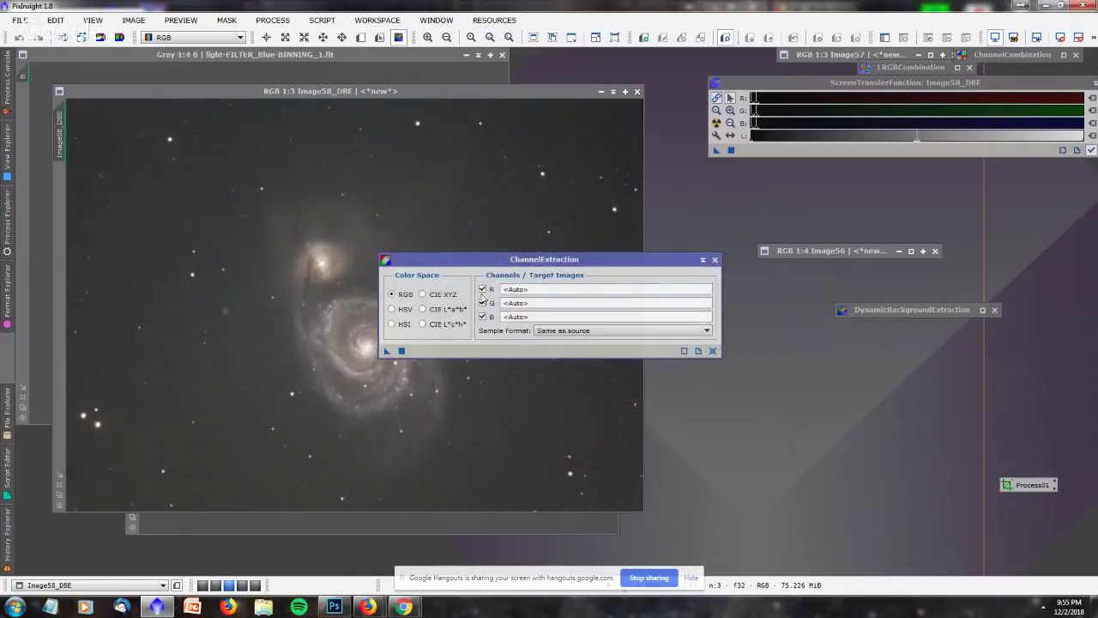
click(423, 308)
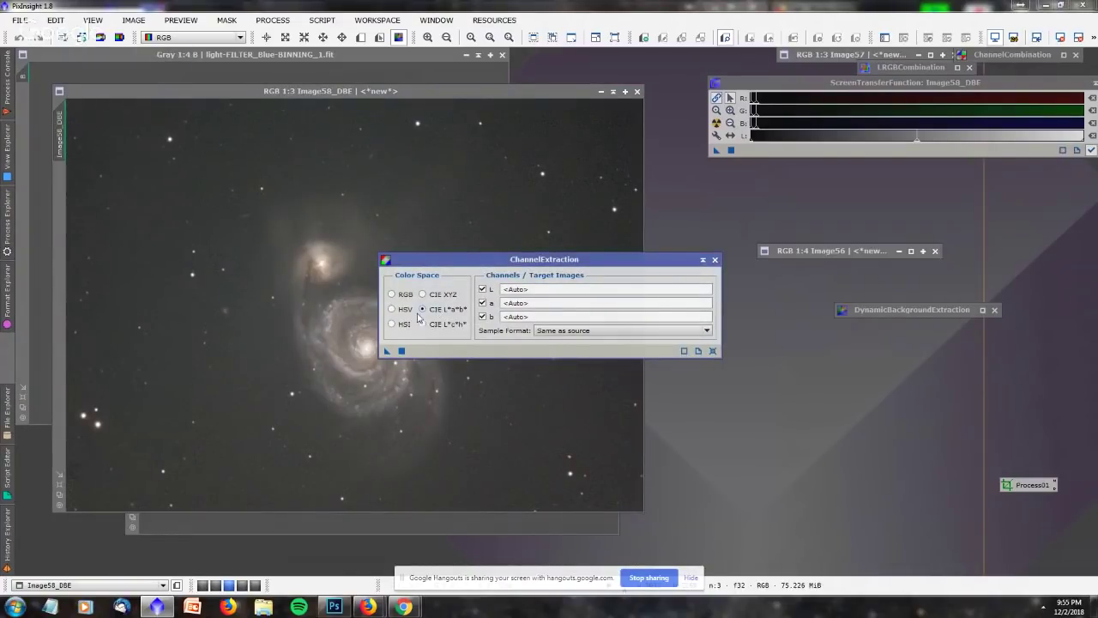
click(482, 303)
click(482, 317)
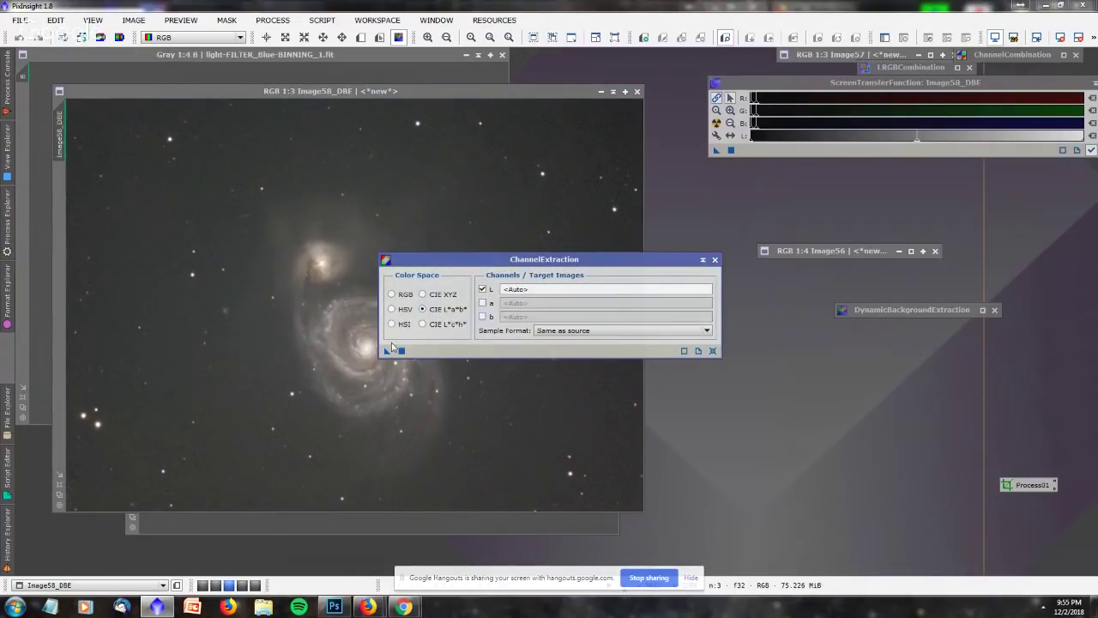
drag(391, 346, 386, 394)
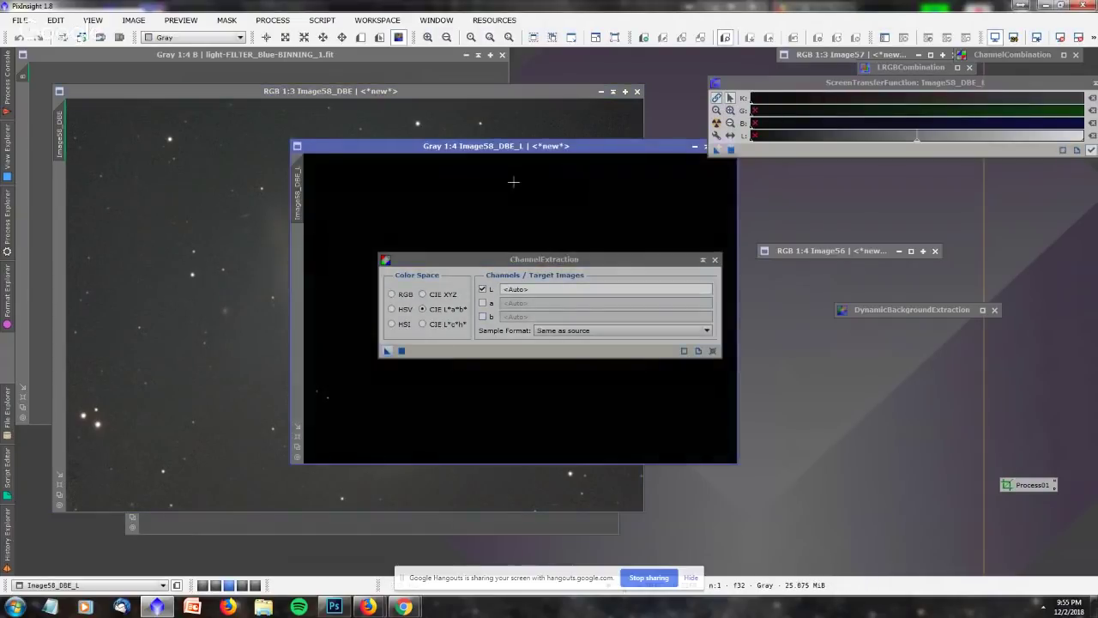
Place the auto-stretched extracted luminance image beside the color image and cancel the active DynamicBackgroundExtraction session.
drag(487, 147, 410, 129)
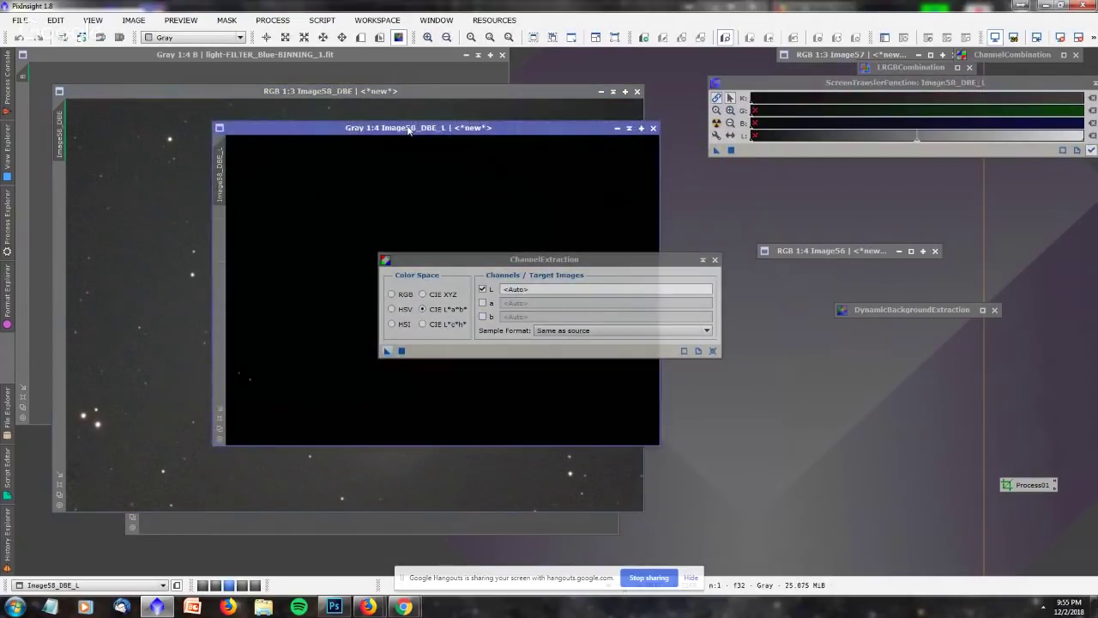
click(702, 259)
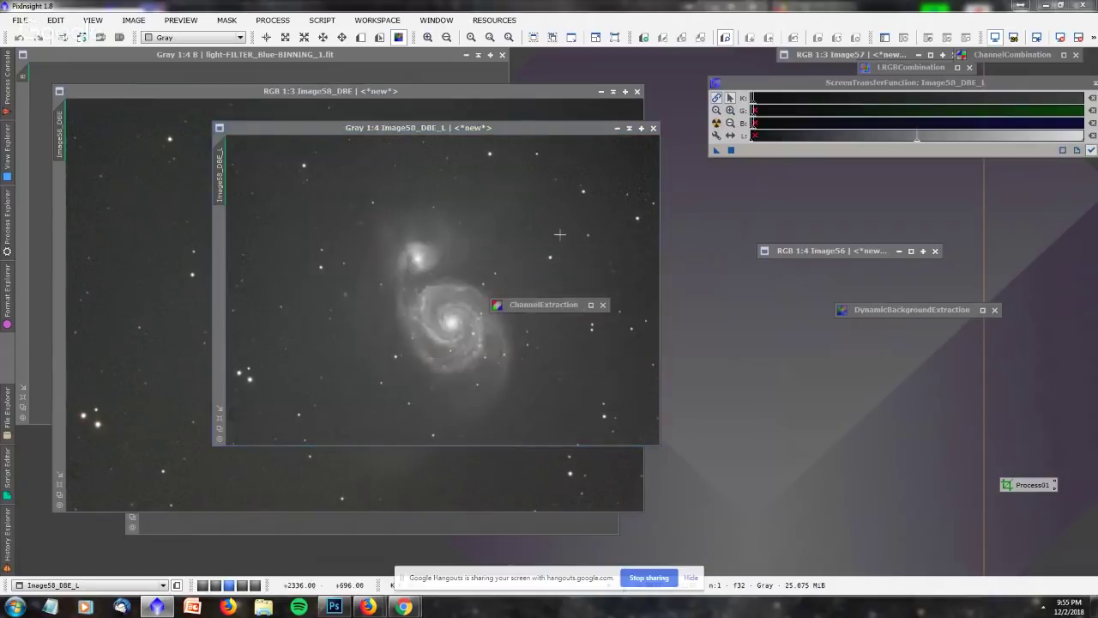
drag(466, 129, 890, 154)
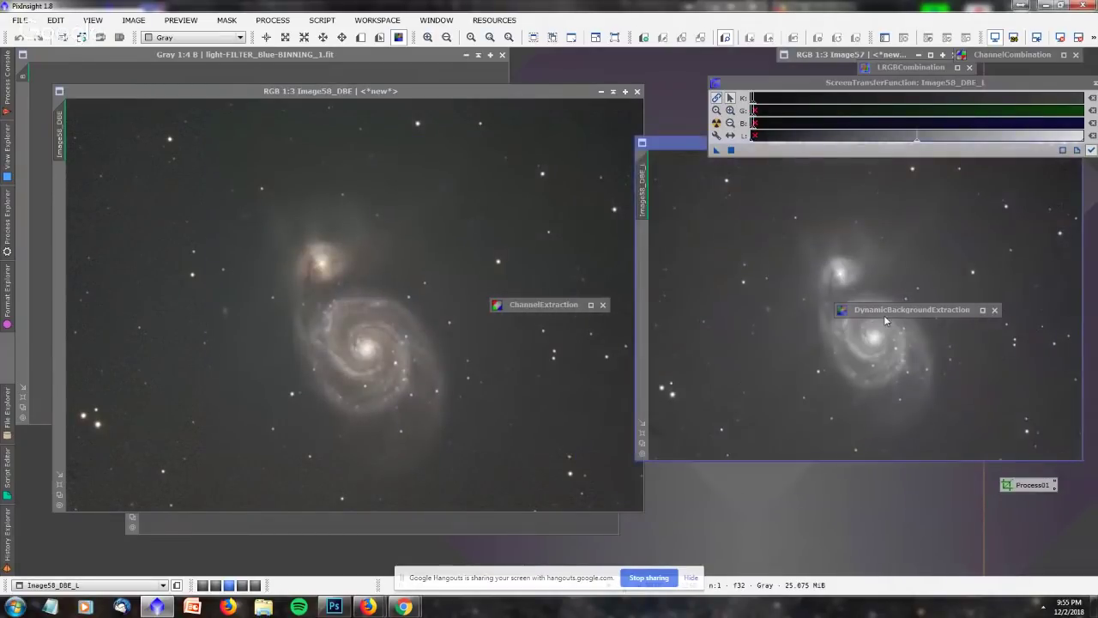
click(994, 311)
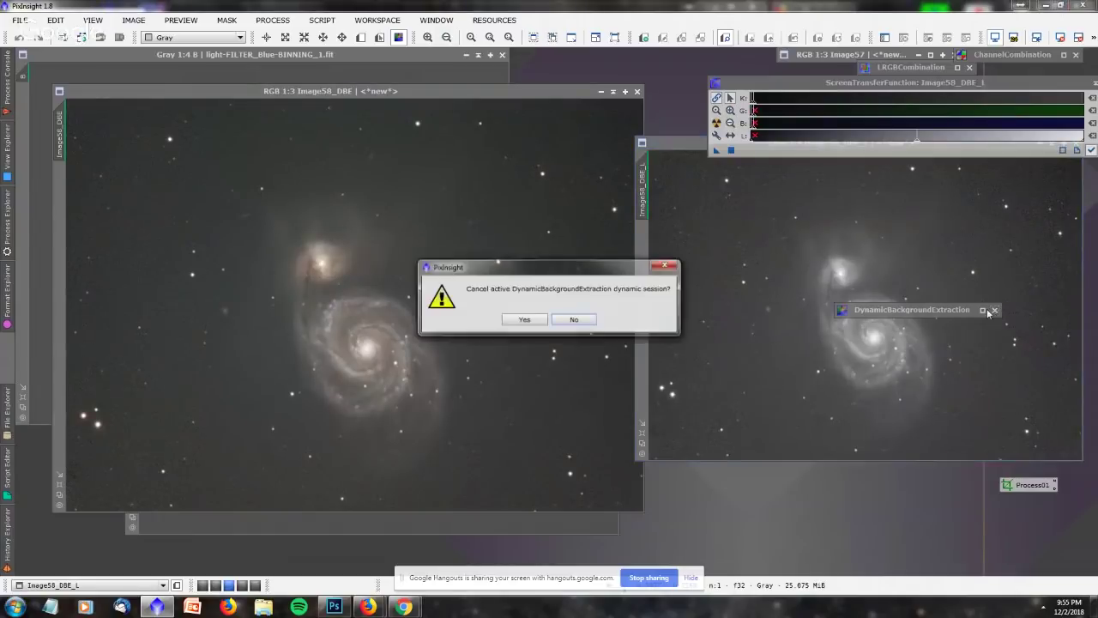
click(523, 321)
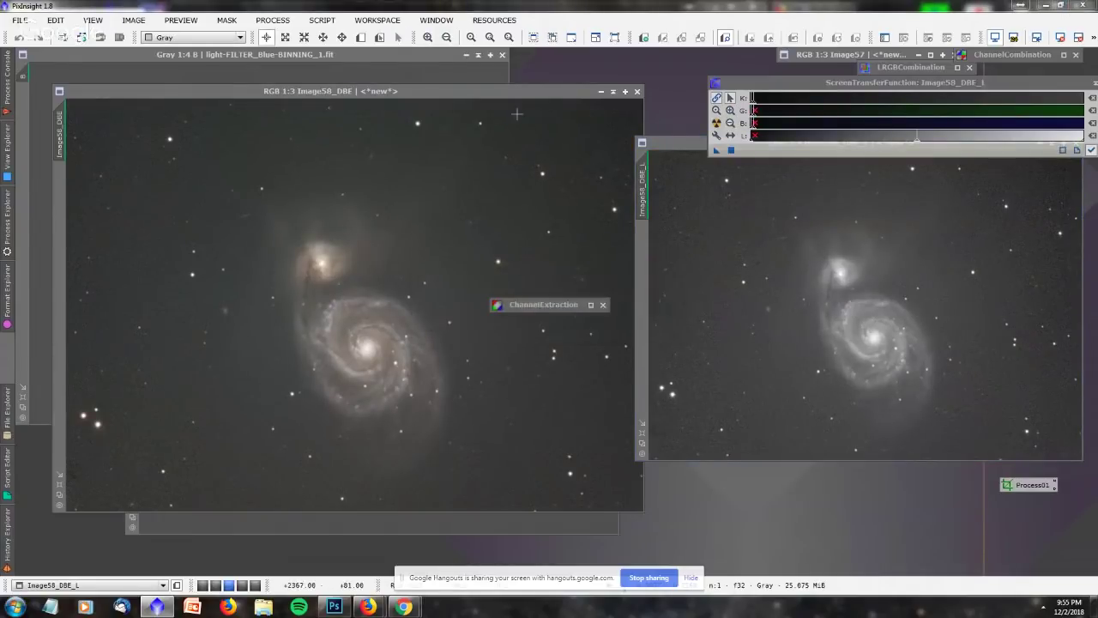
Bring the original luminance-filter frame to the front and arrange it beside the extracted luminance image for comparison.
click(478, 54)
mouse_move(355, 91)
mouse_down()
mouse_move(355, 255)
mouse_move(336, 132)
mouse_move(373, 256)
mouse_up()
click(602, 197)
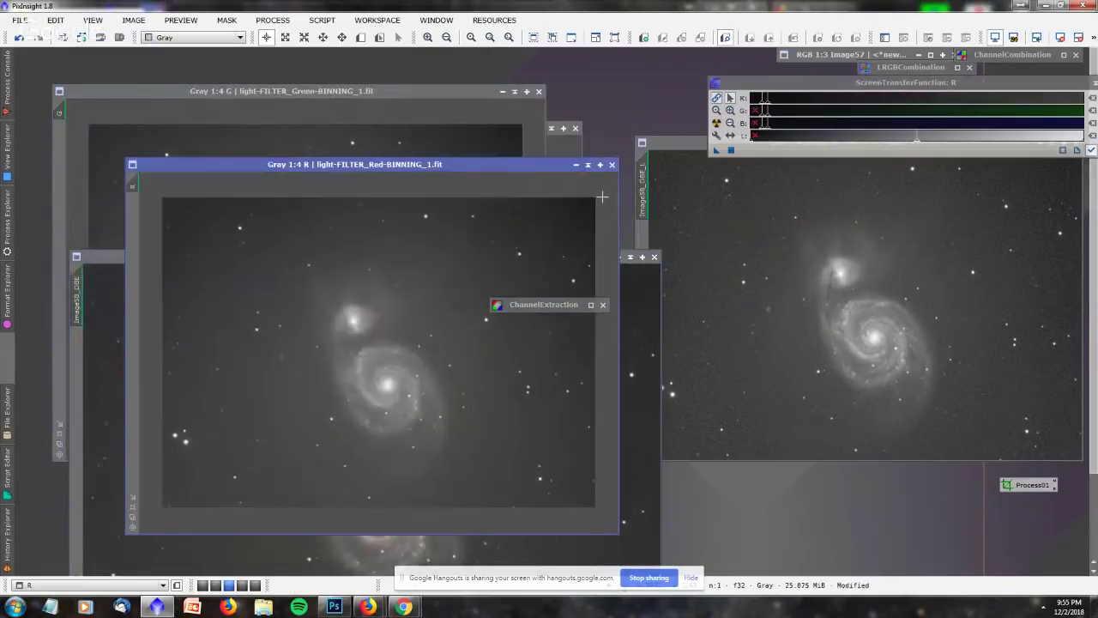
click(566, 146)
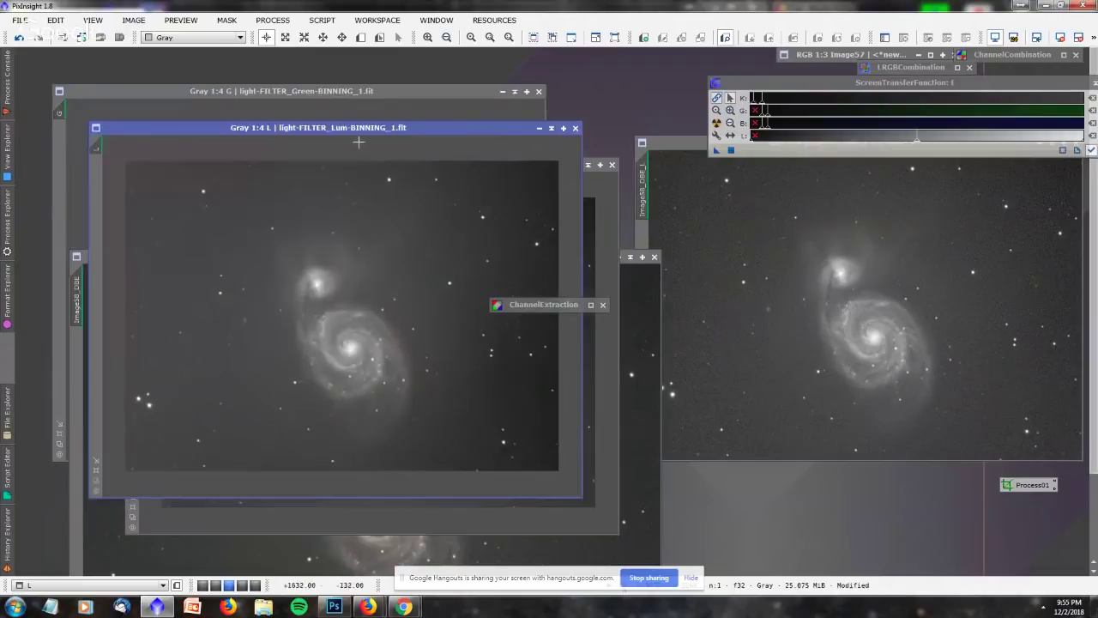
drag(360, 130, 360, 109)
drag(544, 309, 640, 74)
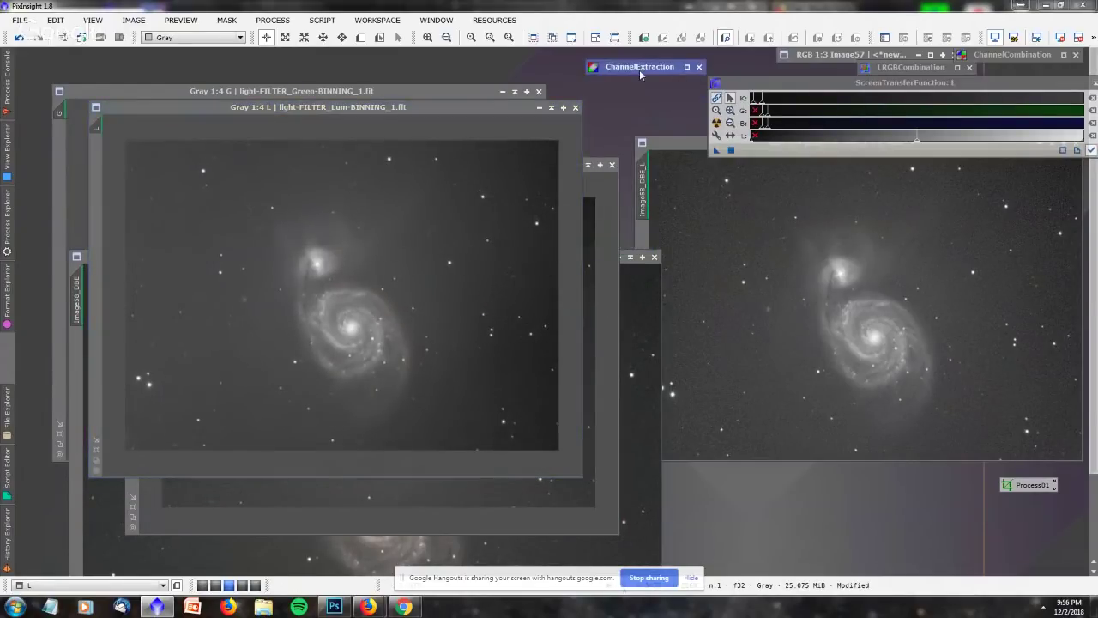
drag(669, 146, 637, 94)
click(300, 109)
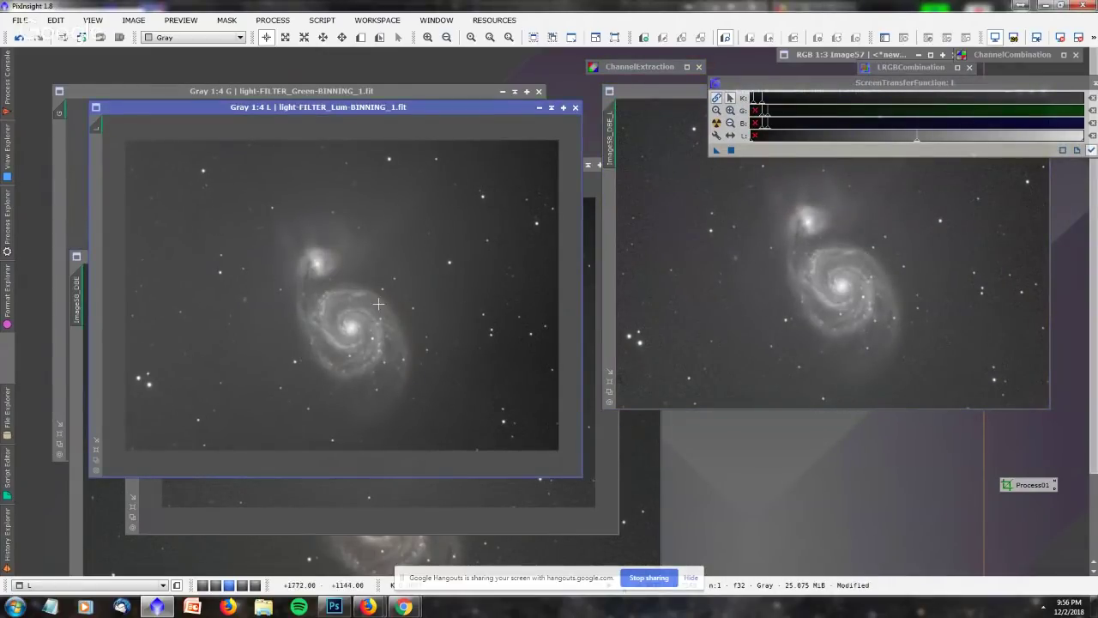
Start DynamicBackgroundExtraction on the luminance-filter frame and place background samples on empty sky all around the galaxy.
click(7, 219)
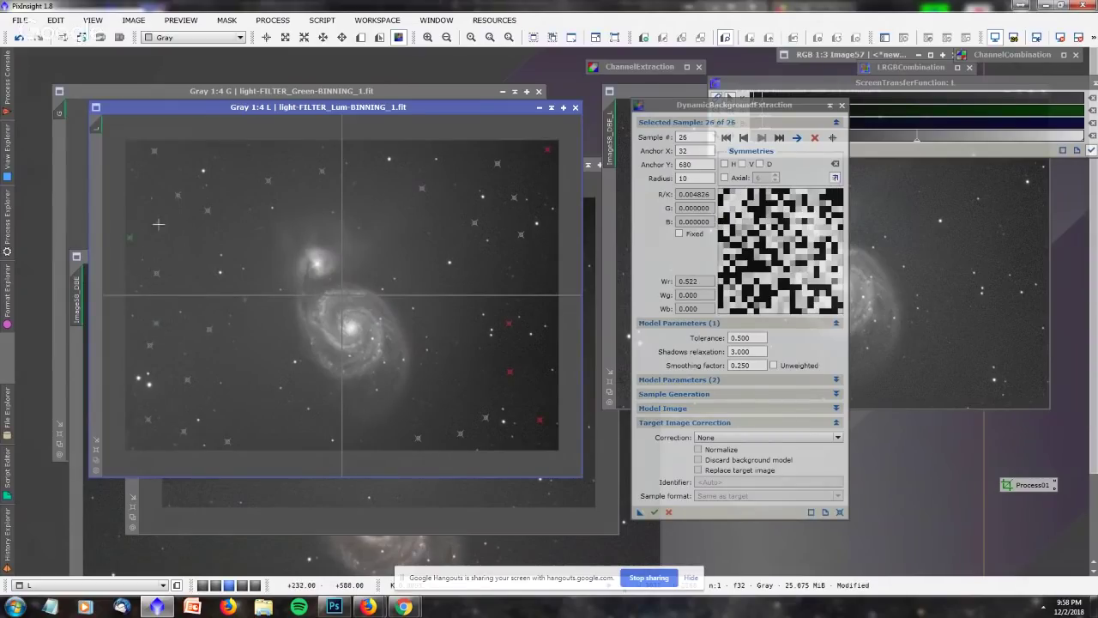
click(174, 210)
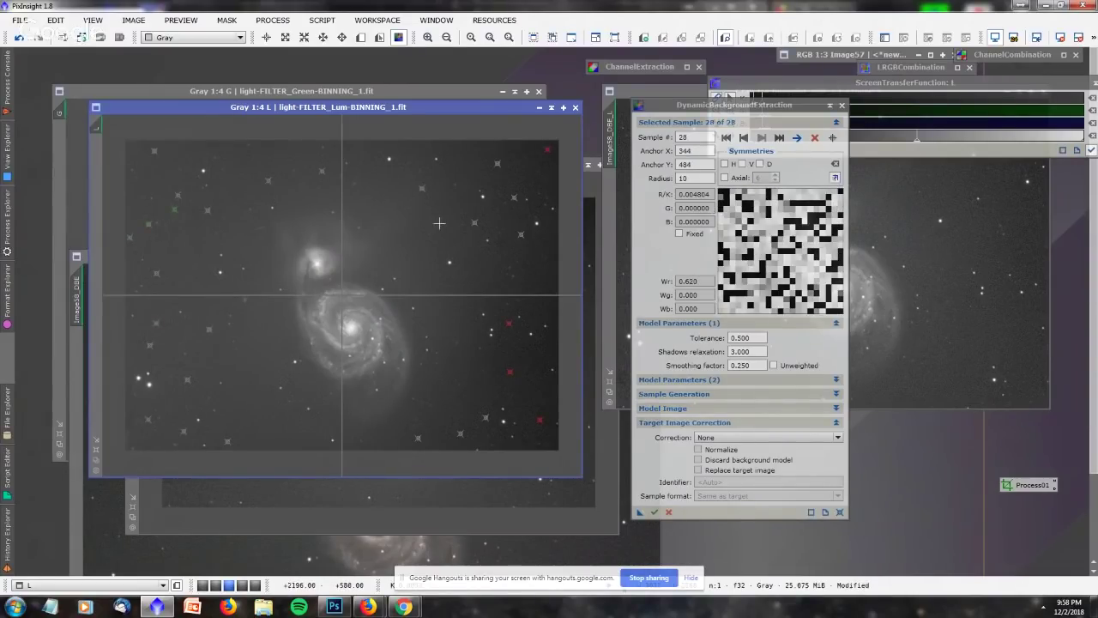
click(432, 254)
click(446, 316)
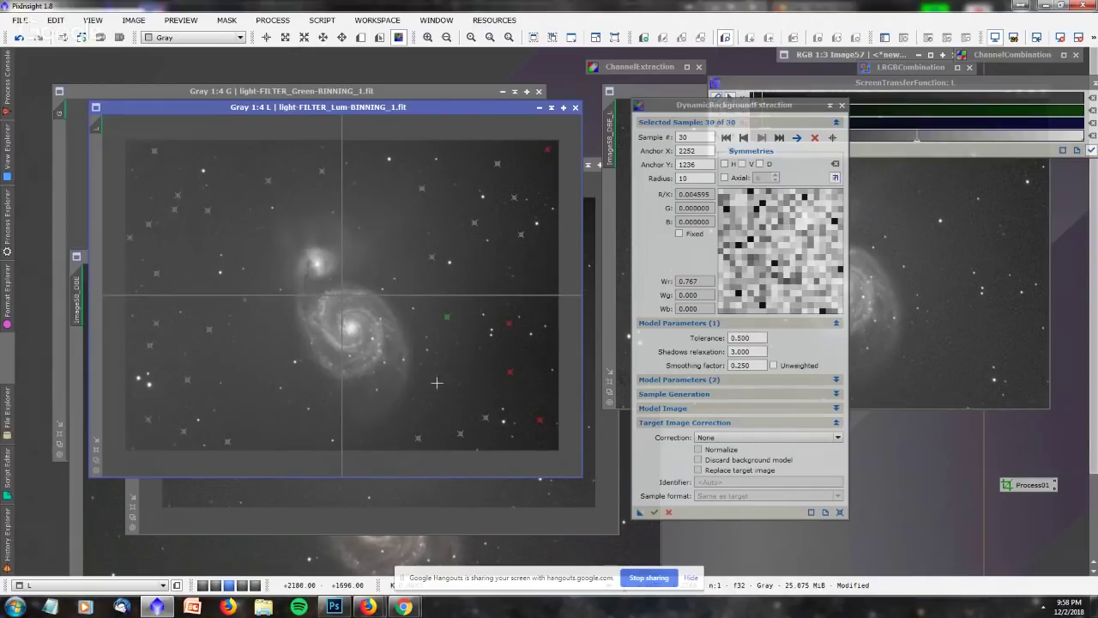
click(452, 404)
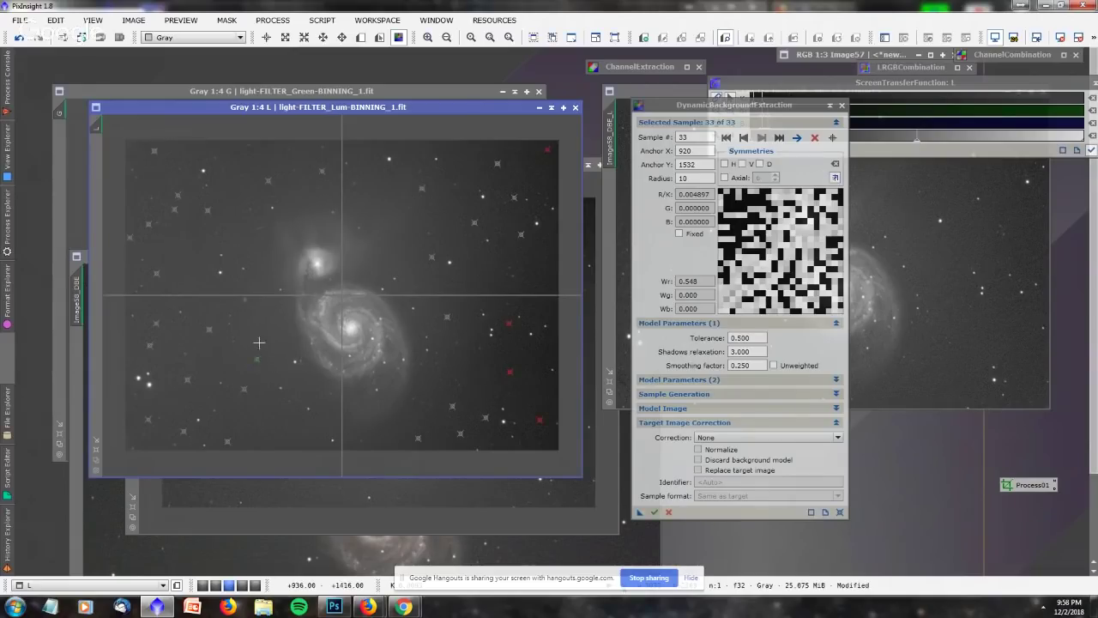
click(259, 331)
click(207, 284)
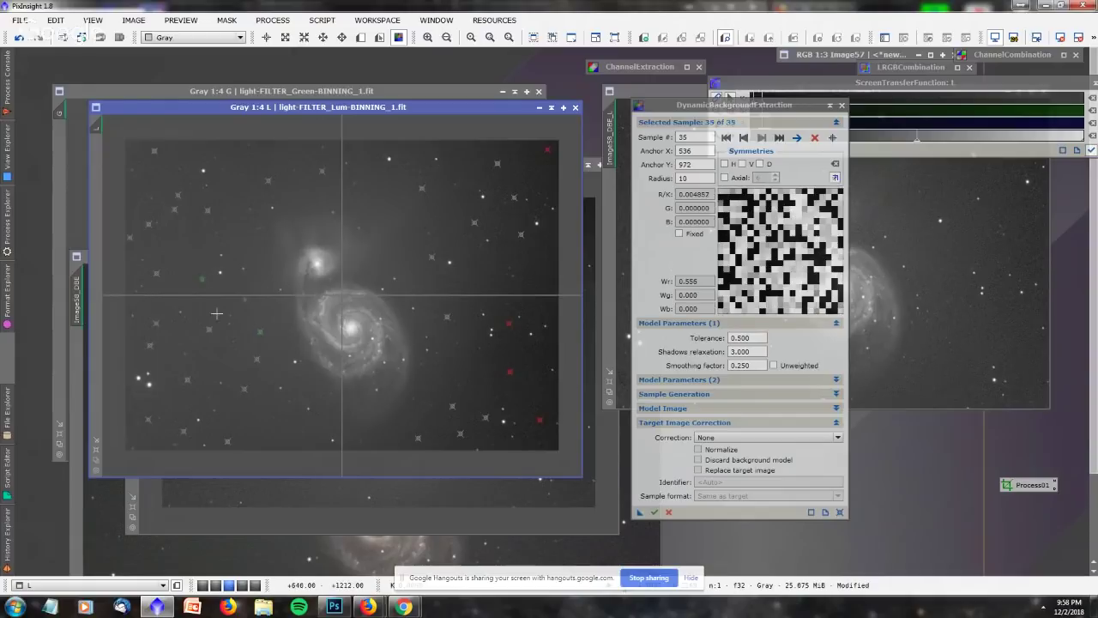
click(485, 275)
click(478, 396)
click(277, 441)
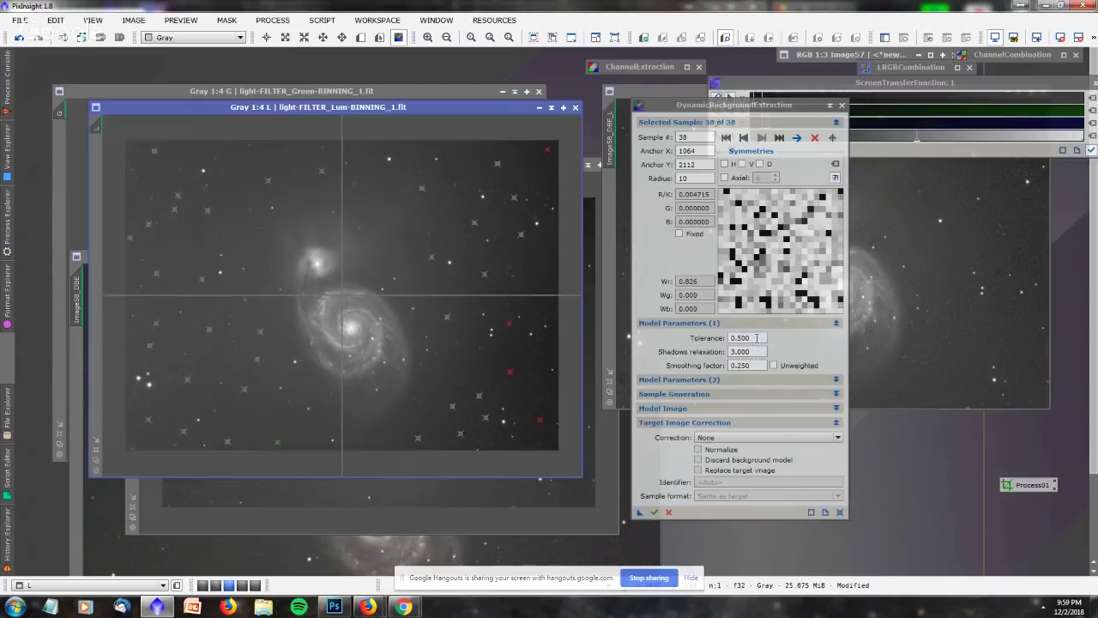
Set the target image correction to Subtraction and run the background extraction on the luminance frame.
click(721, 438)
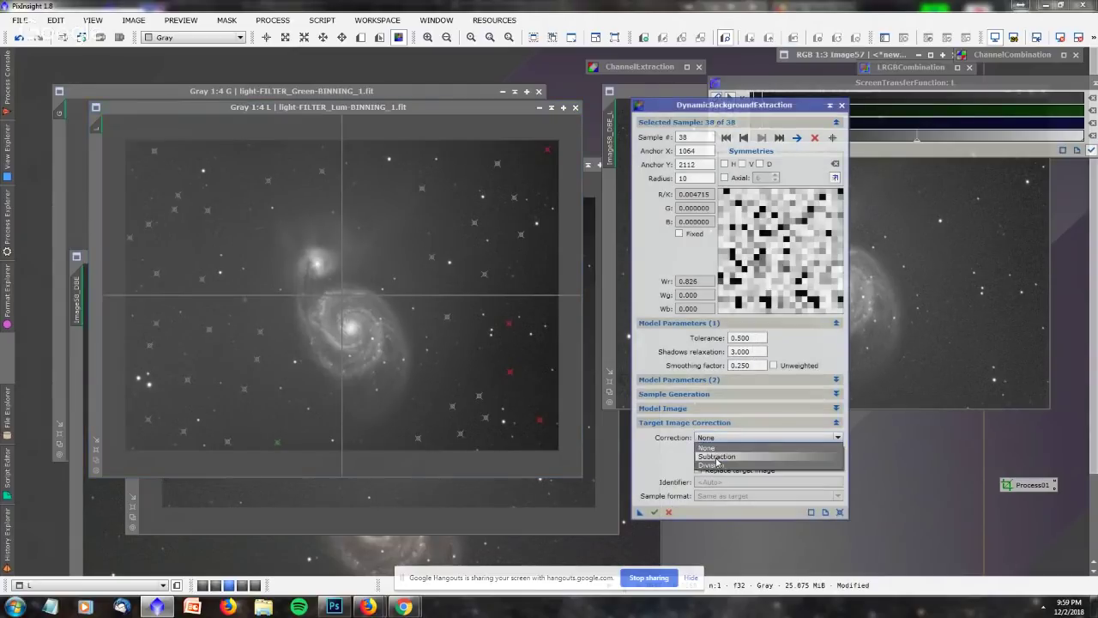
click(718, 456)
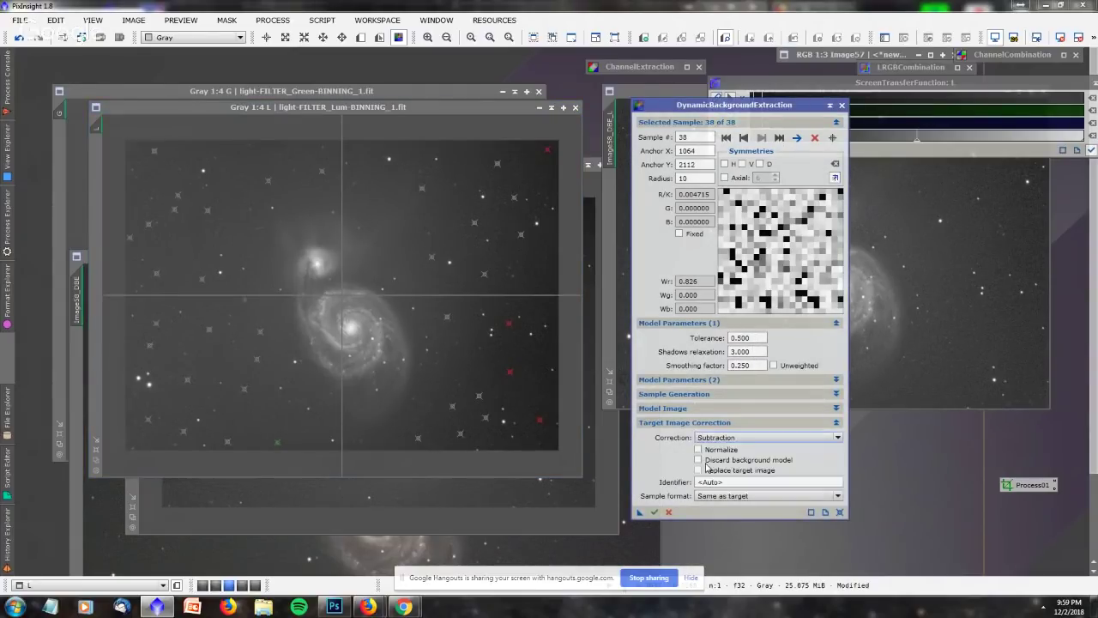
click(653, 512)
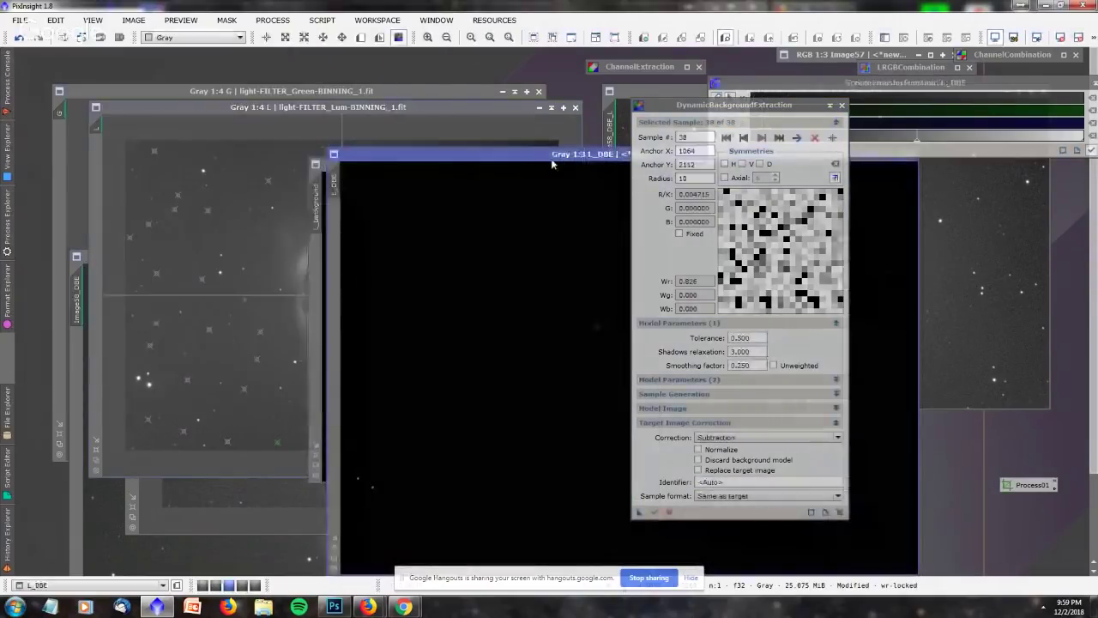
Move the generated images and the extraction window apart, auto-stretch the background model, and close both generated images.
drag(553, 163, 265, 110)
drag(712, 106, 861, 109)
click(728, 254)
drag(584, 165, 514, 160)
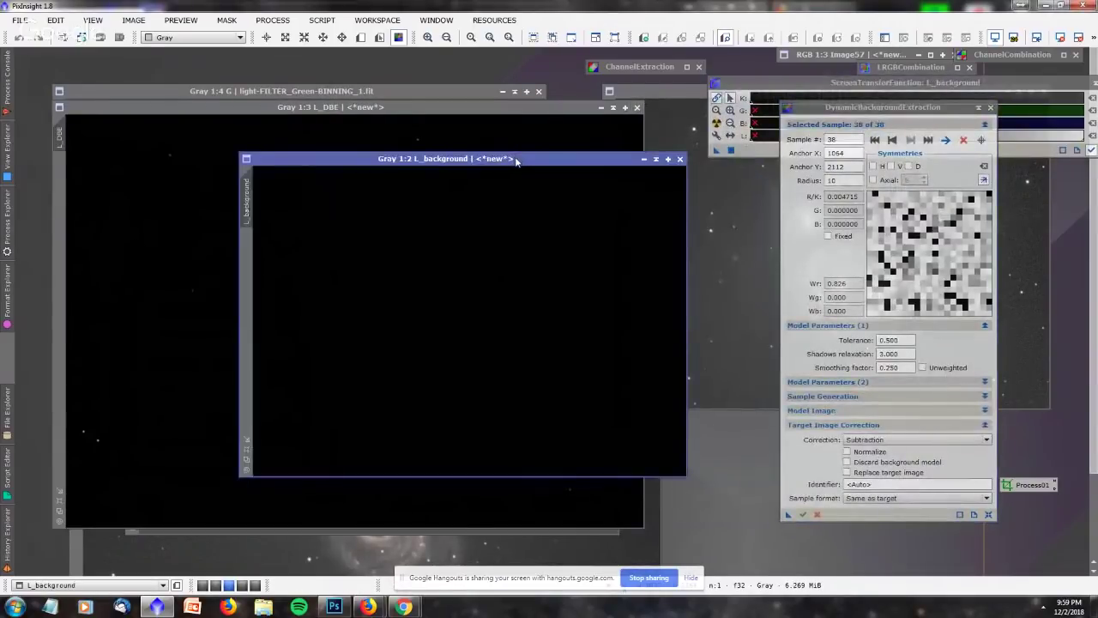
key(ctrl+a)
click(679, 158)
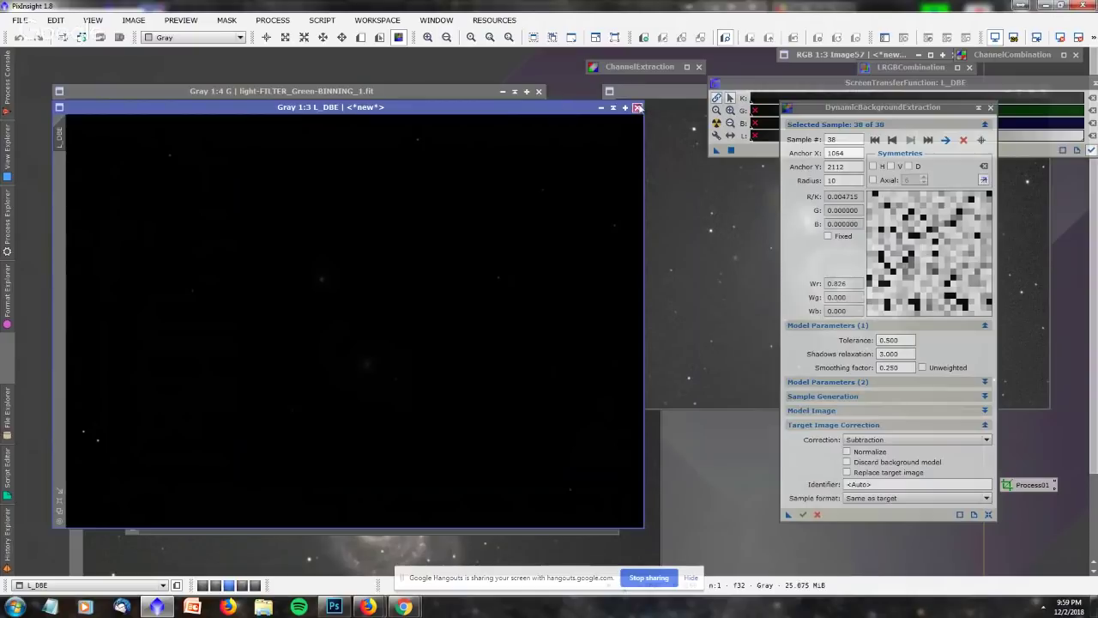
click(636, 107)
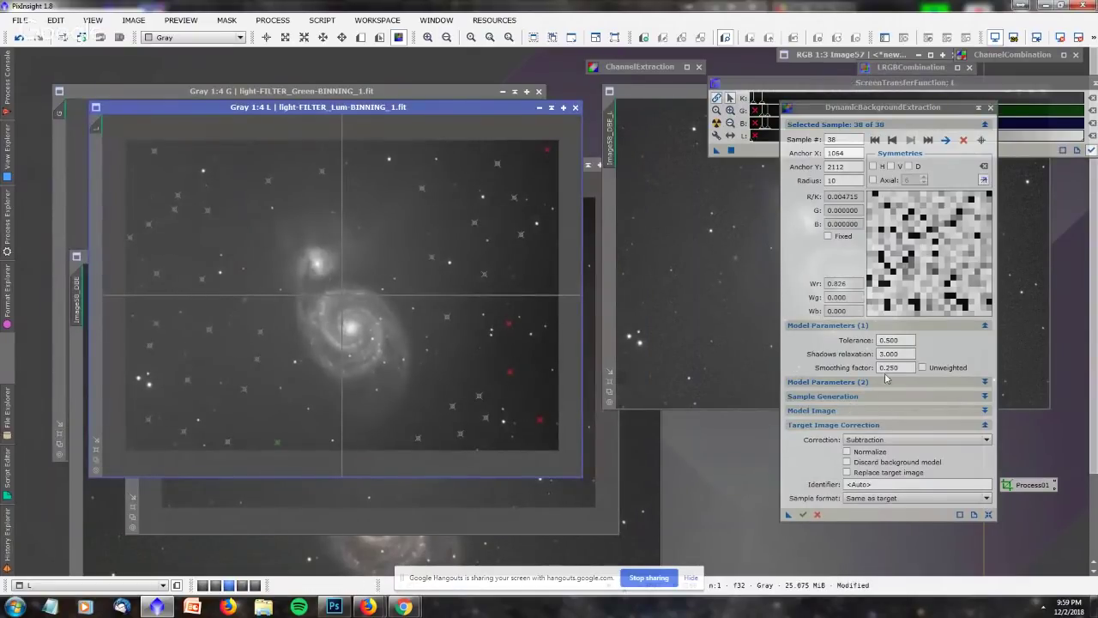
Set the tolerance to 1.000, enable discarding the background model, and rerun the background extraction on the luminance frame.
drag(907, 340, 884, 338)
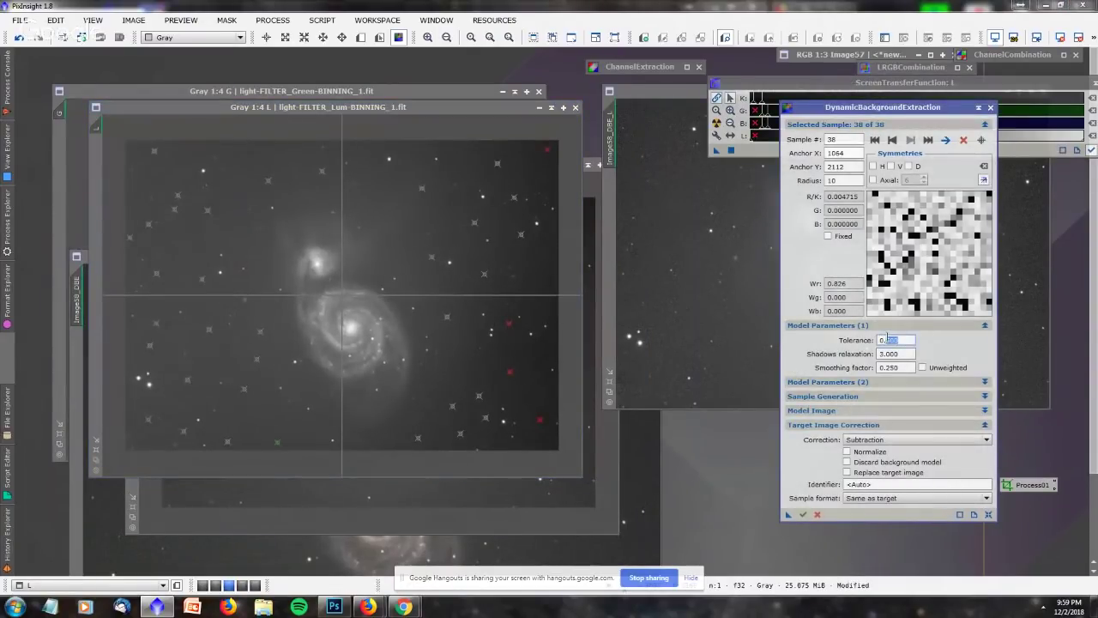
text(1)
click(912, 353)
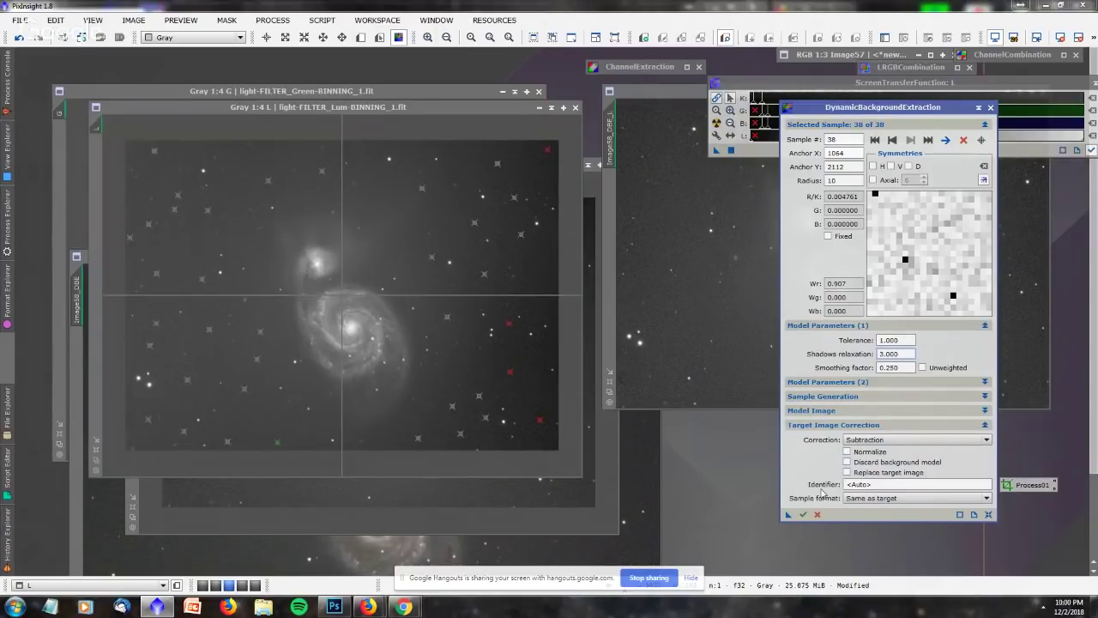
click(846, 462)
click(804, 515)
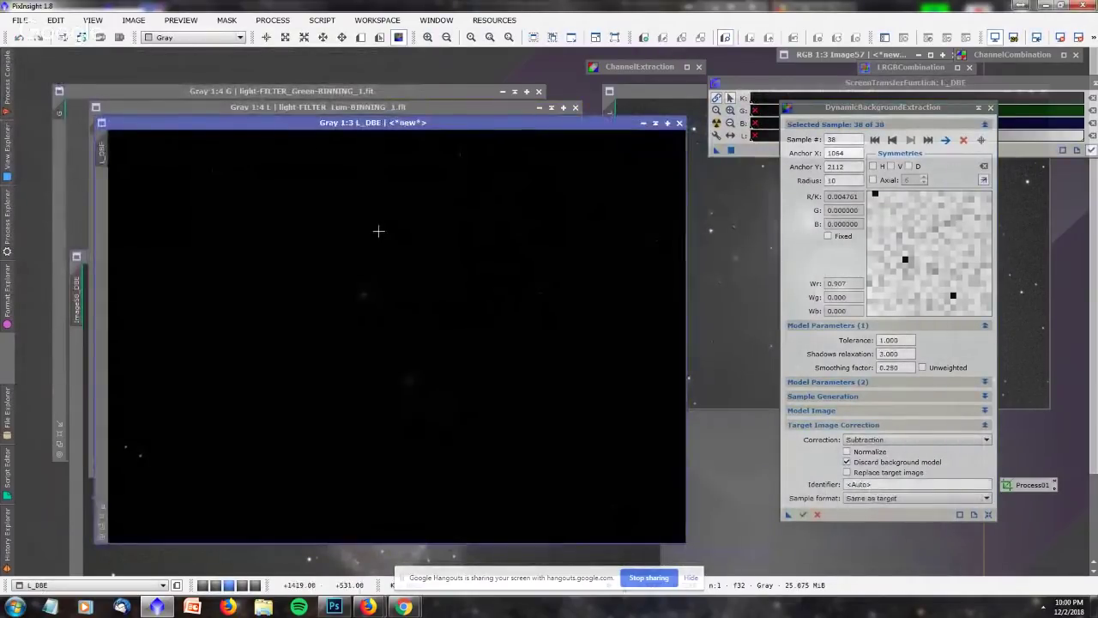
Auto-stretch the background-corrected luminance image, darken its display midtones with ScreenTransferFunction, and move its window clear of the extracted luminance.
key(ctrl+a)
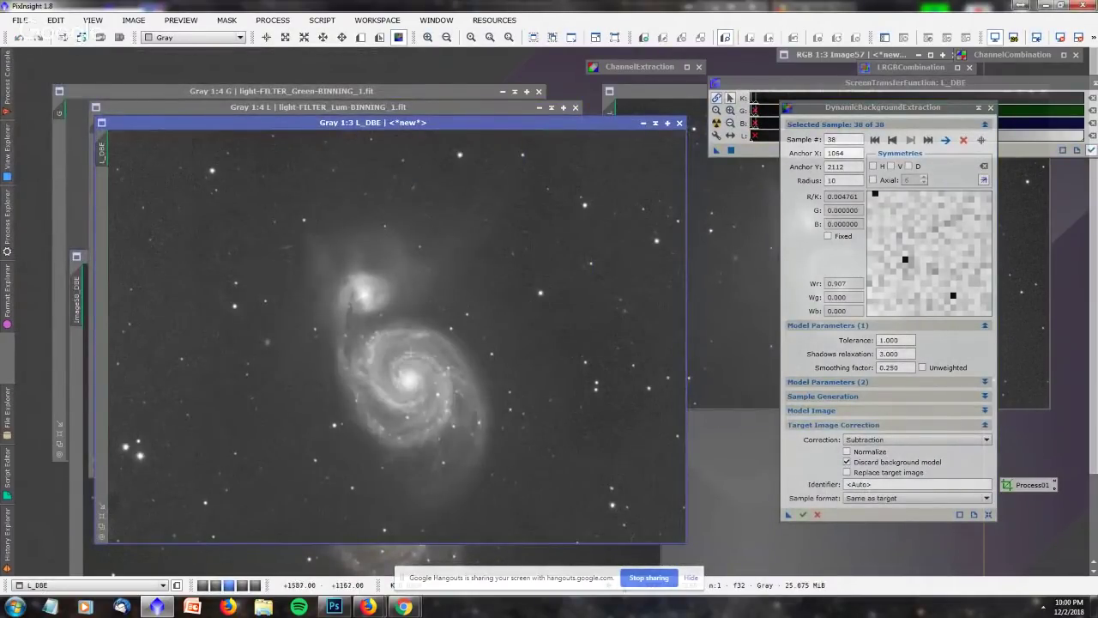
click(793, 80)
drag(755, 99, 769, 103)
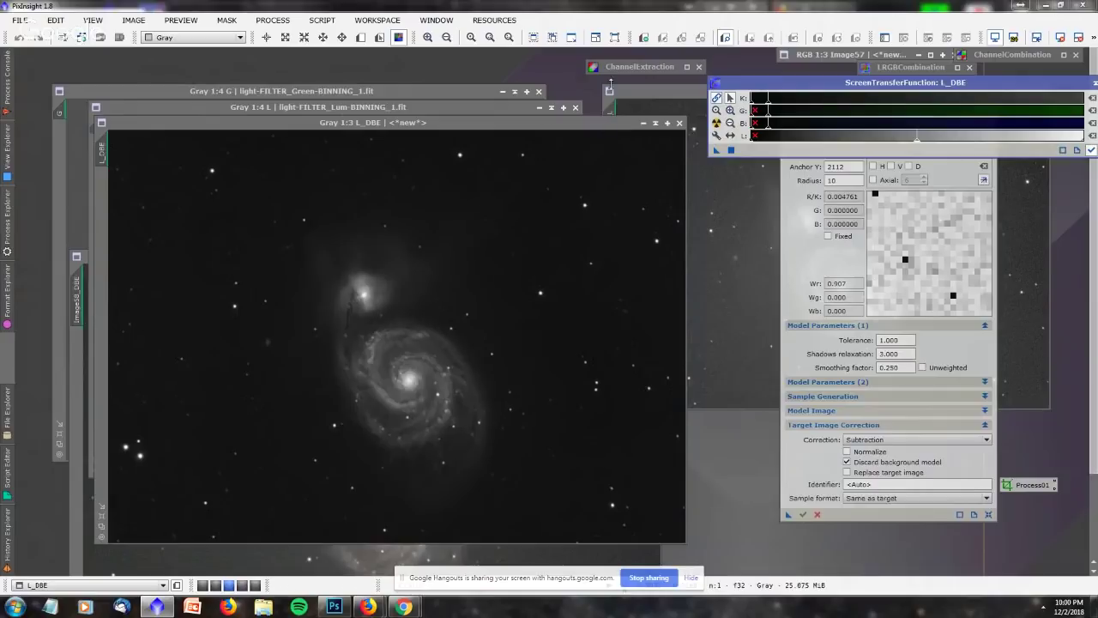
drag(529, 128, 471, 88)
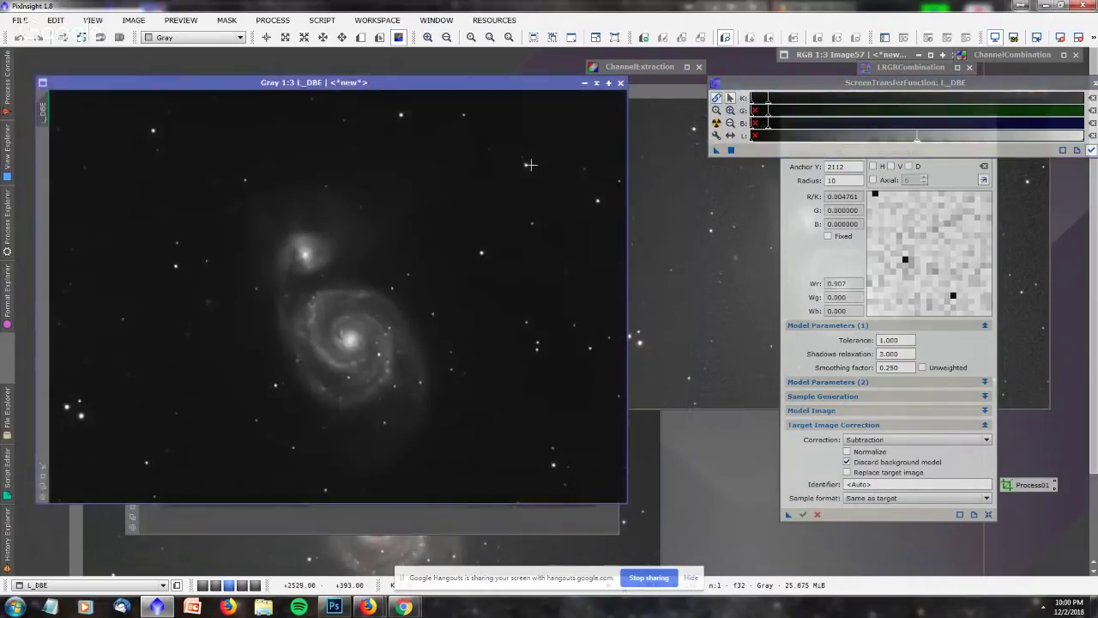
Bring the luminance extracted from the RGB image to the front, darken its display stretch, and place it beside the corrected luminance frame.
click(659, 90)
drag(651, 87, 328, 172)
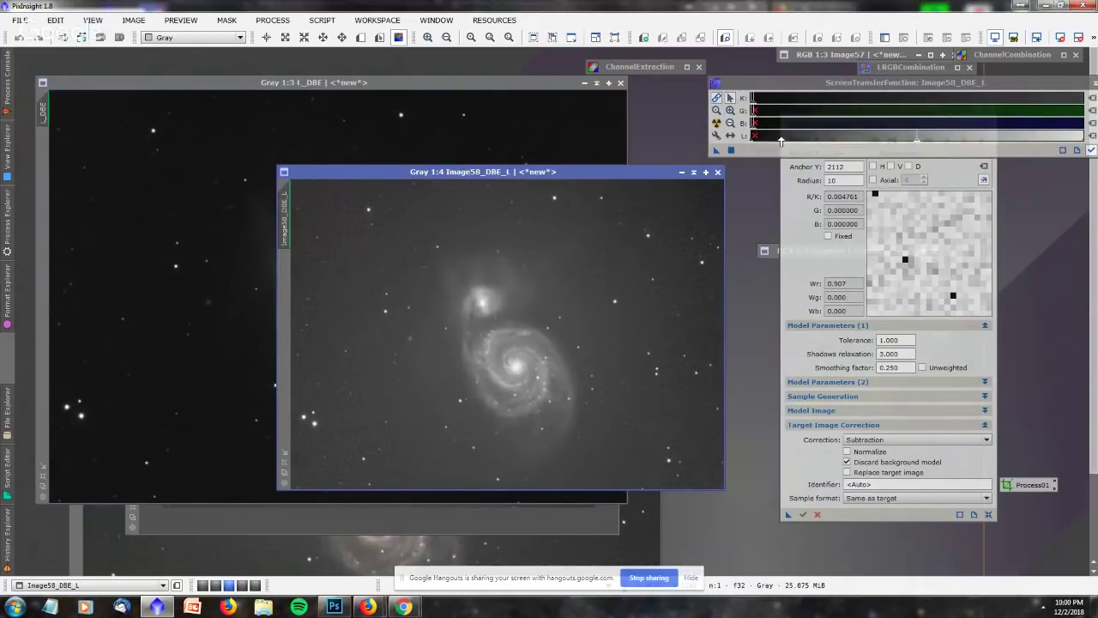
drag(753, 100, 756, 100)
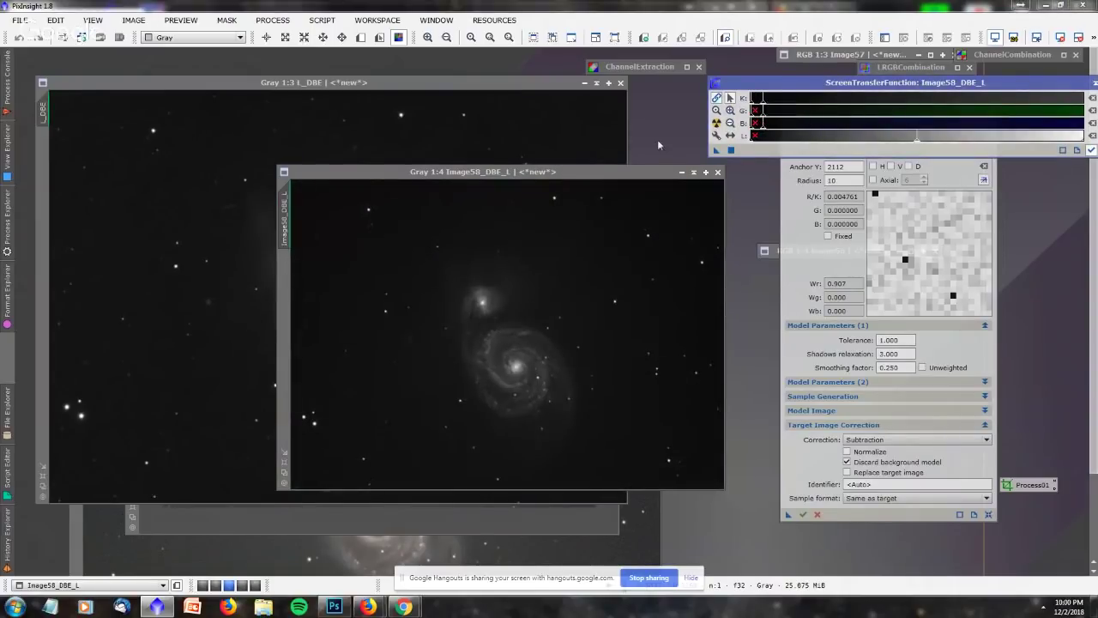
drag(587, 172, 728, 157)
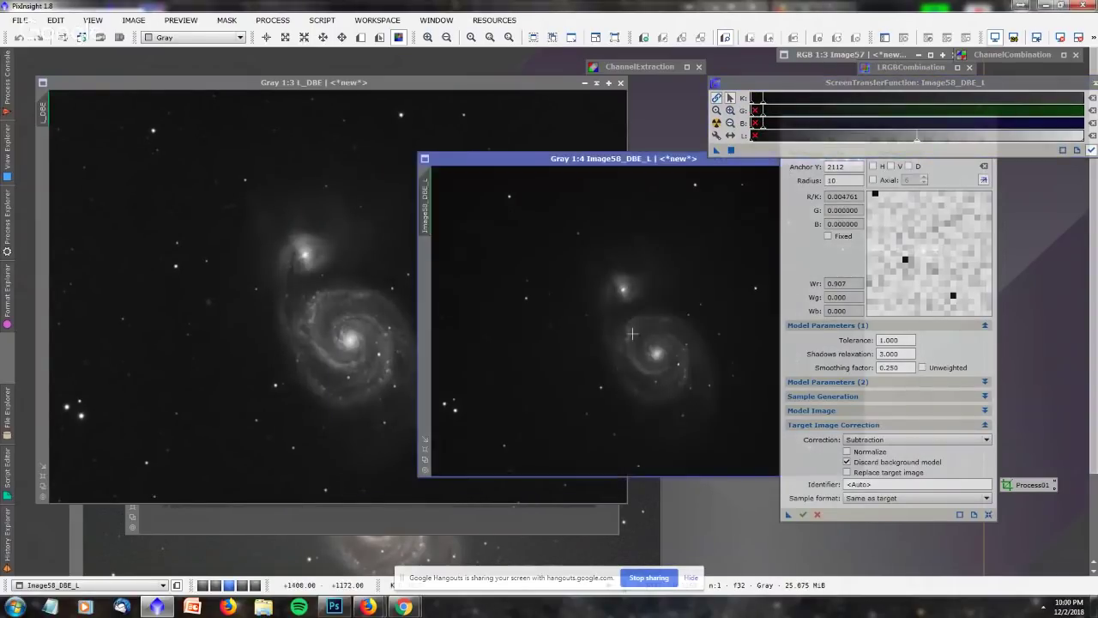
Compare the corrected and the extracted luminance images side by side, both at 1:2 magnification.
scroll(631, 329, up, 2)
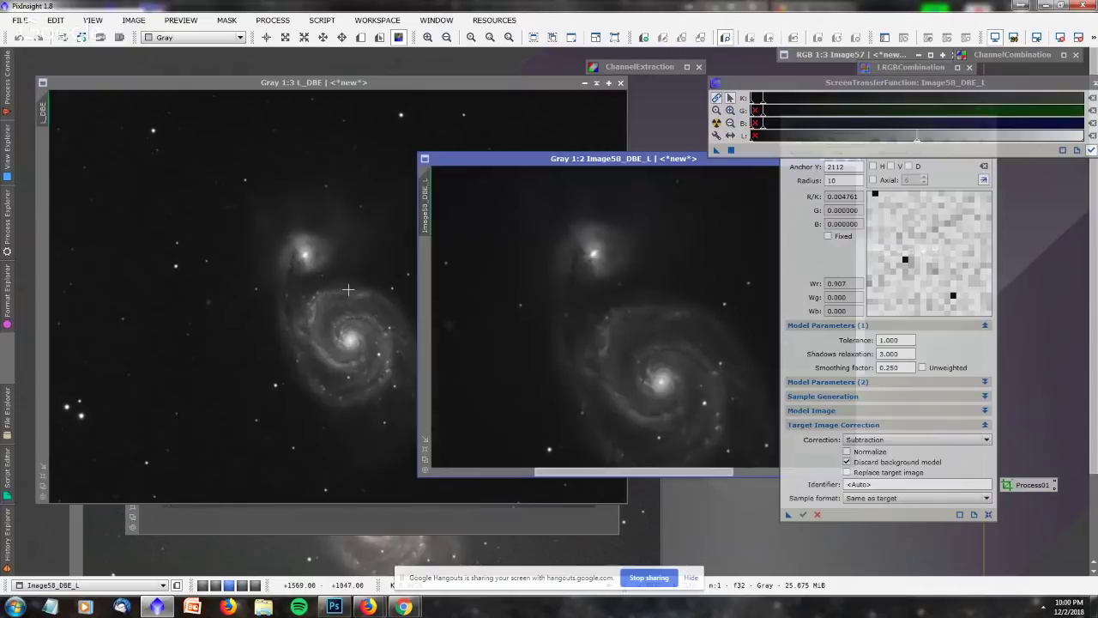
click(325, 283)
scroll(324, 283, up, 1)
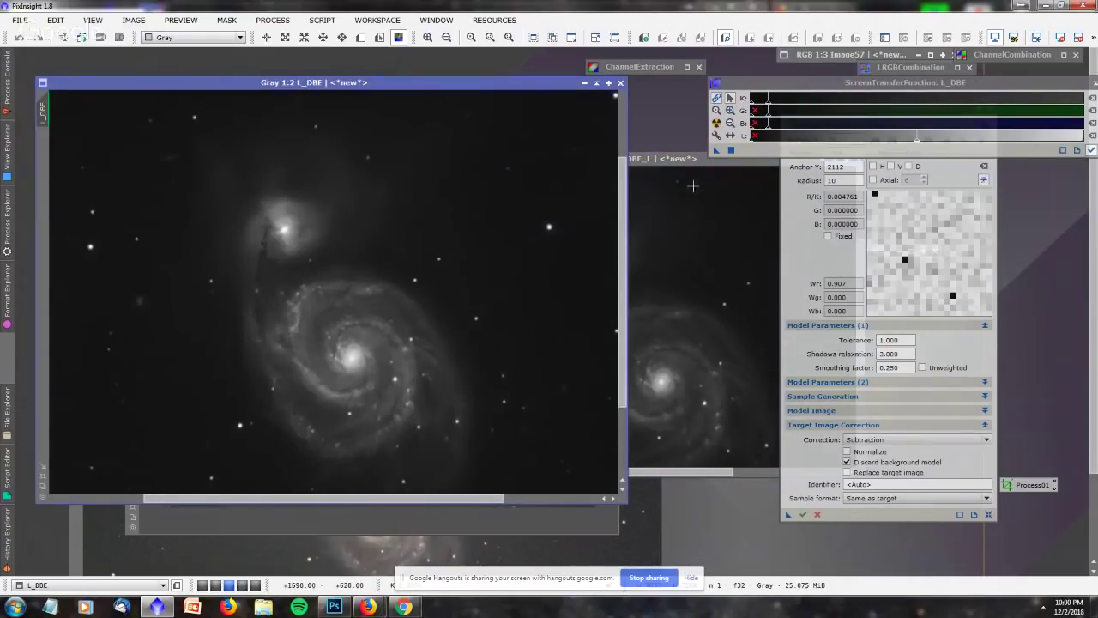
click(694, 171)
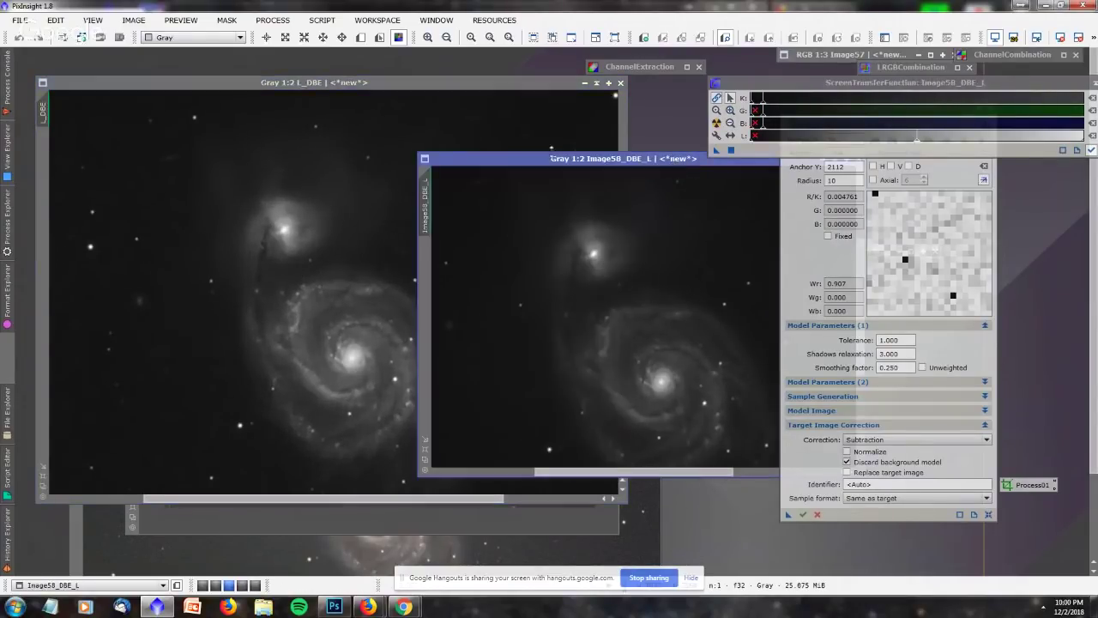
click(411, 152)
click(686, 158)
drag(415, 152, 348, 80)
drag(522, 90, 635, 117)
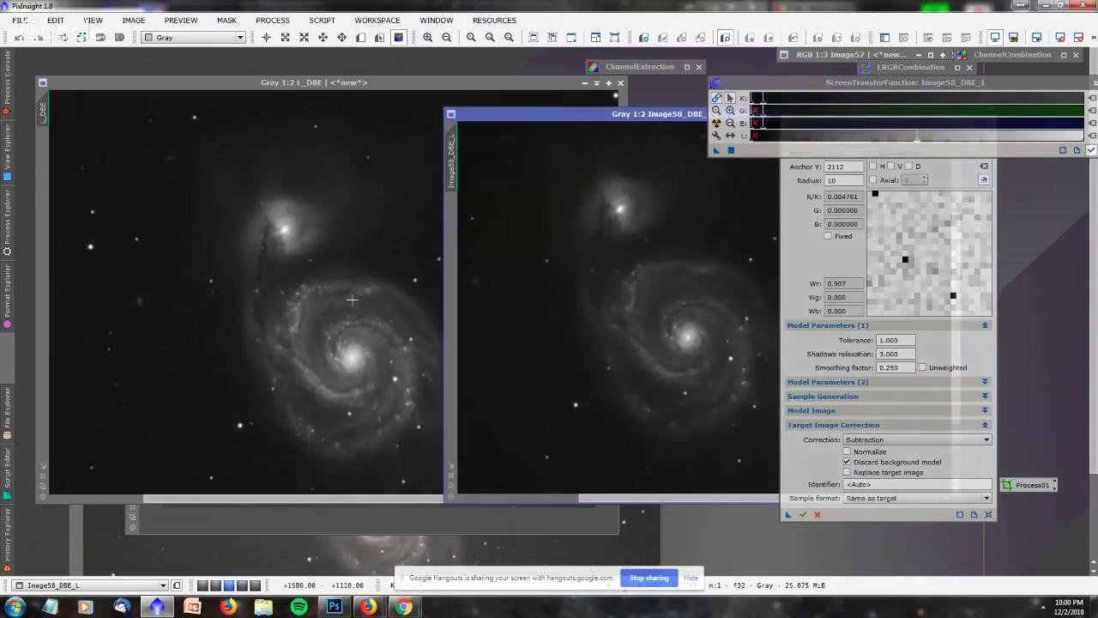
Collapse the DynamicBackgroundExtraction window and move the extracted luminance image farther from the corrected luminance frame.
click(825, 249)
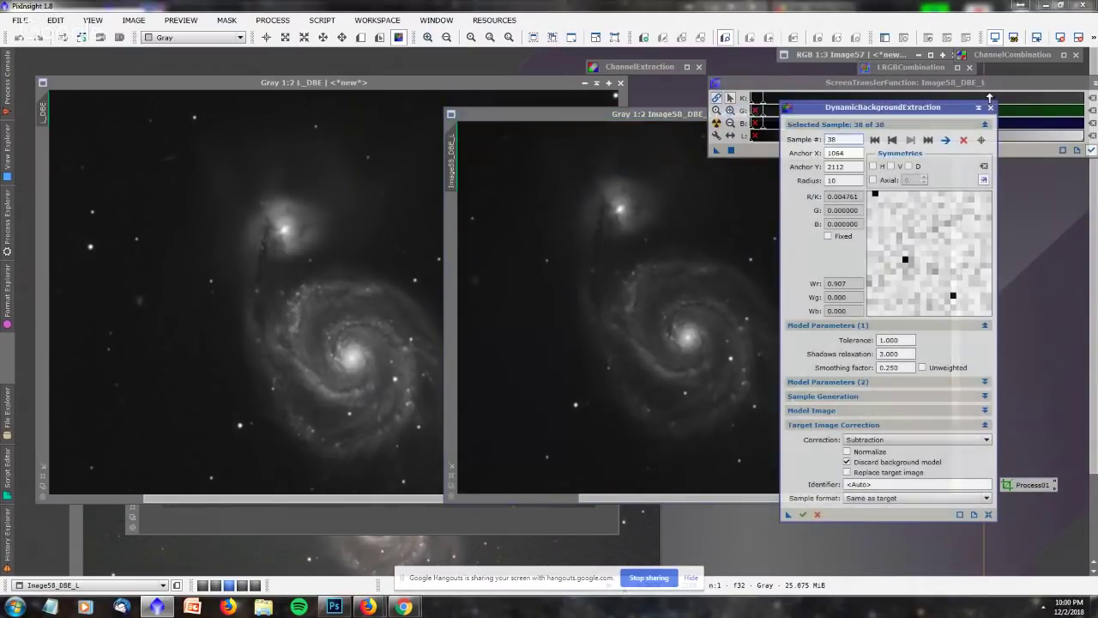
click(978, 108)
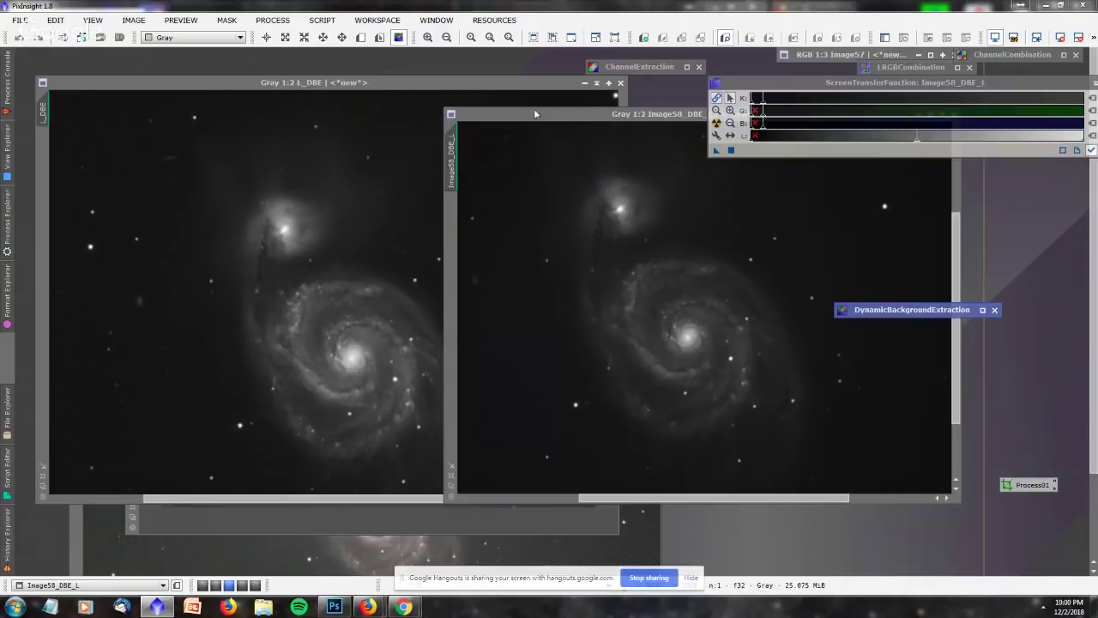
drag(534, 113, 584, 107)
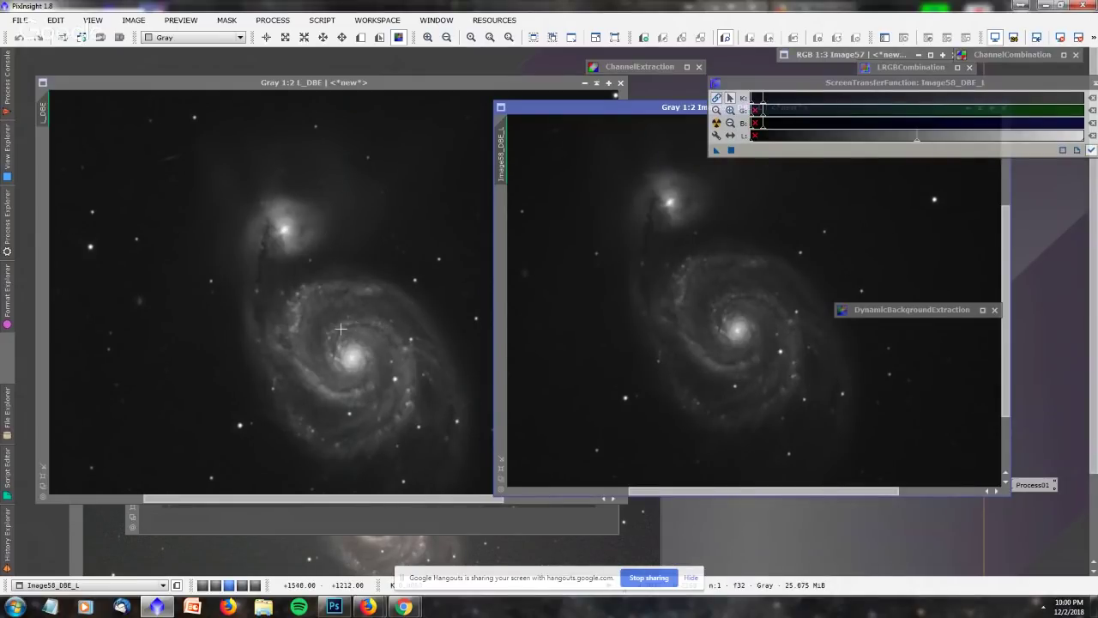
Examine the galaxy's fine detail in both luminance images at 1:1 magnification, and return both to 1:2.
scroll(341, 328, up, 1)
scroll(729, 303, up, 1)
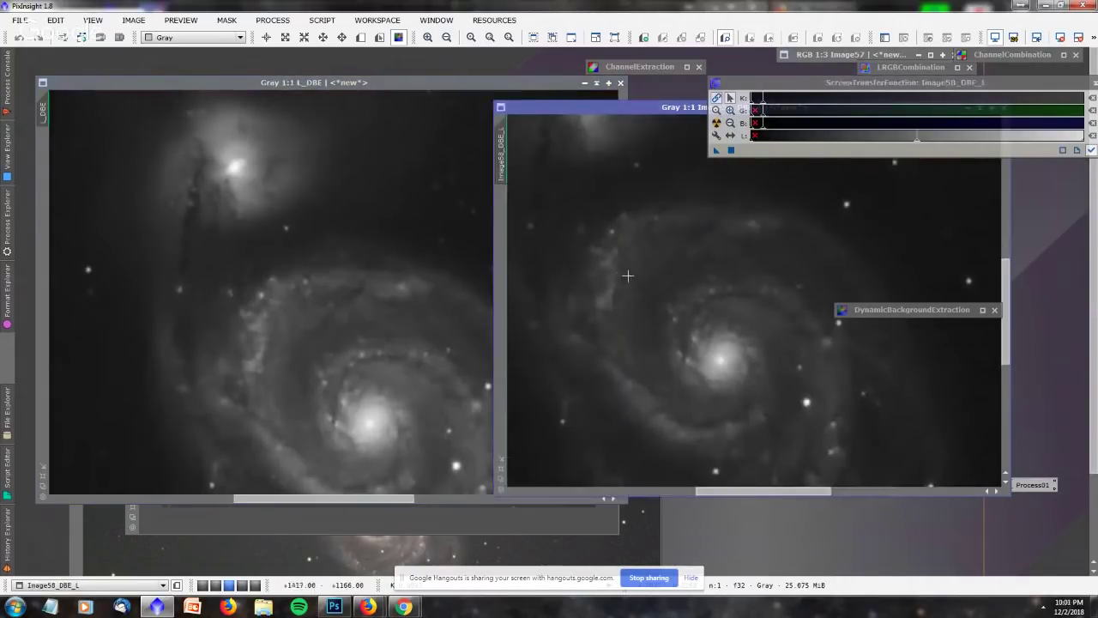
scroll(650, 304, down, 1)
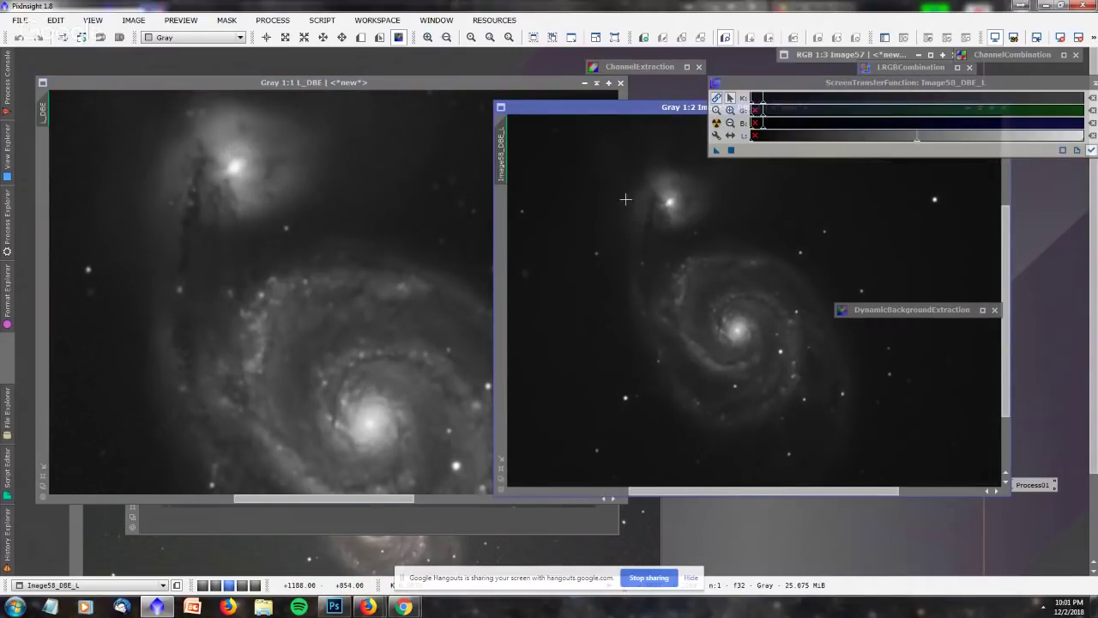
scroll(232, 206, up, 1)
scroll(190, 189, down, 1)
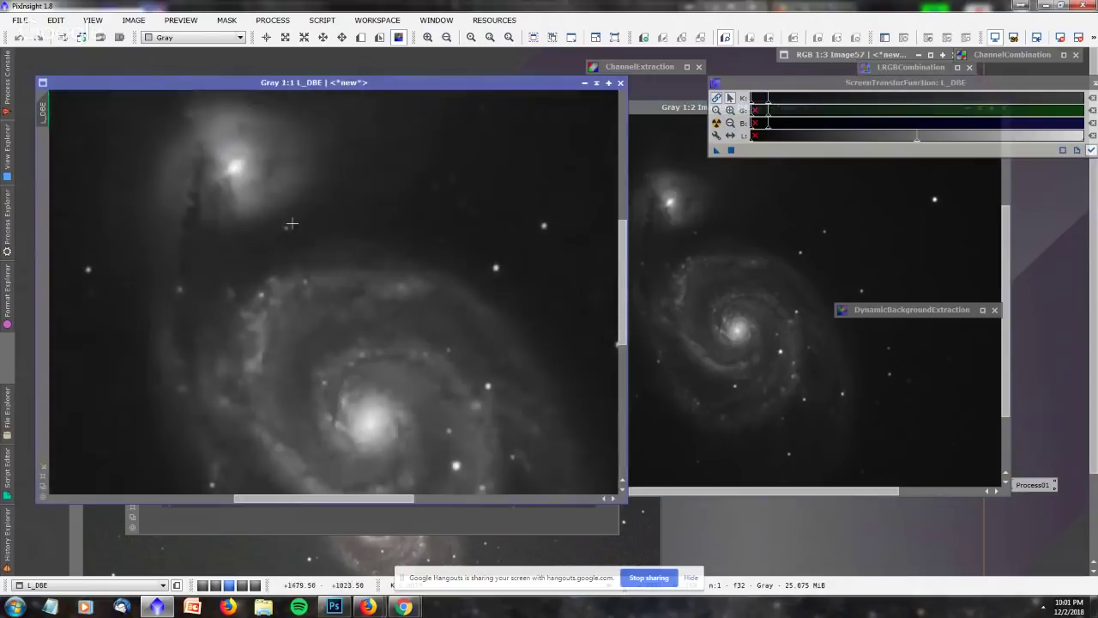
scroll(205, 188, down, 1)
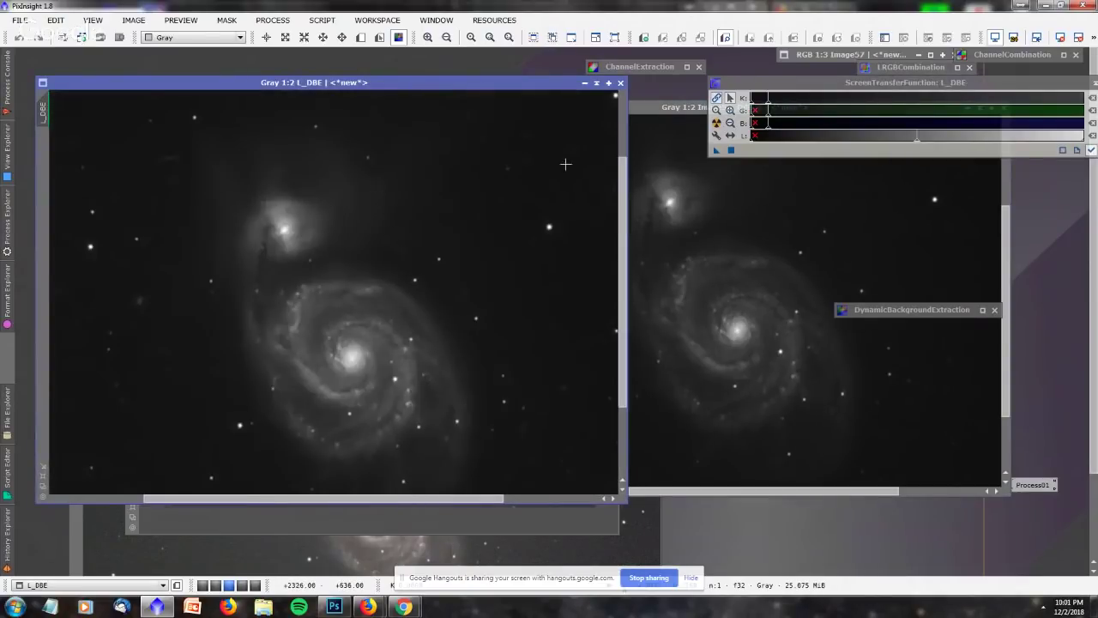
Collapse the extracted luminance image and park it in the empty workspace, and fit the whole corrected luminance frame in view at 1:4.
drag(658, 110, 466, 116)
drag(578, 120, 480, 115)
click(675, 115)
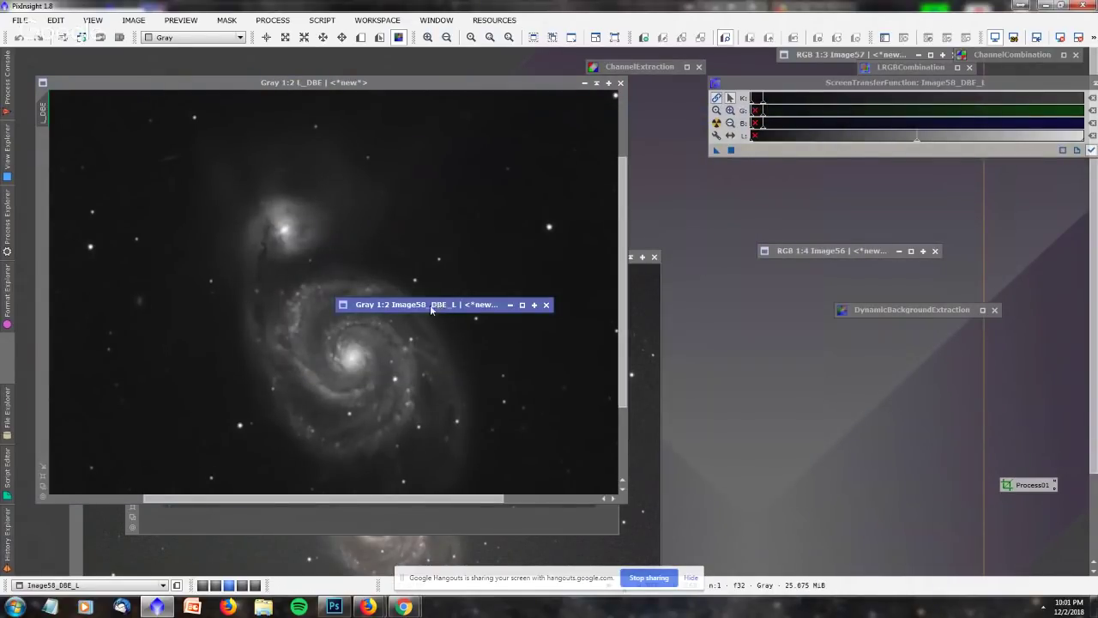
drag(418, 309, 941, 216)
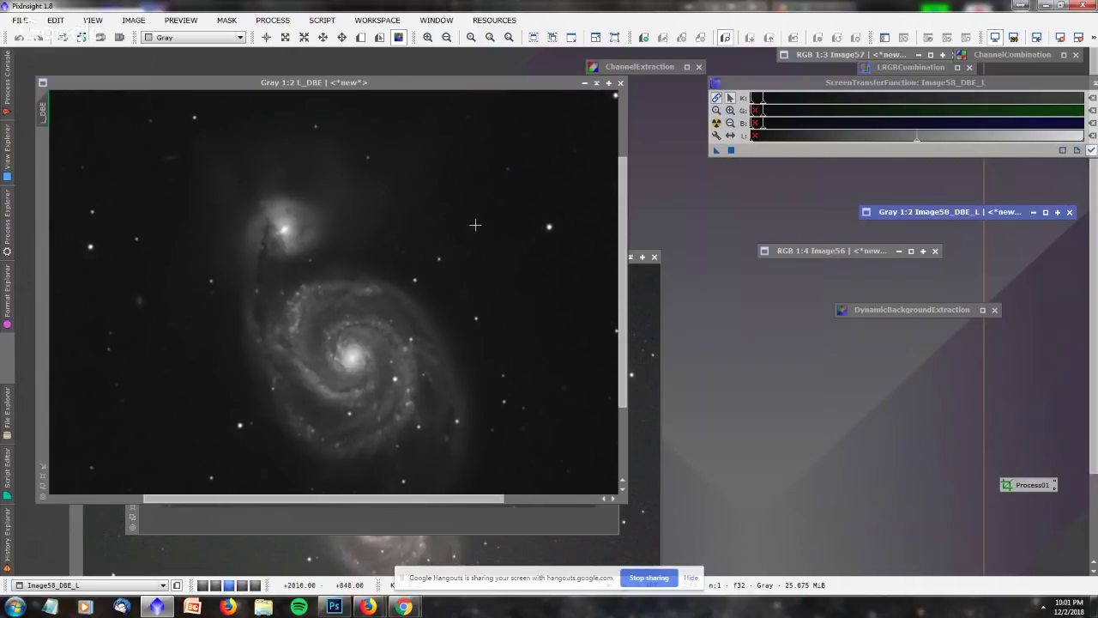
scroll(463, 223, down, 1)
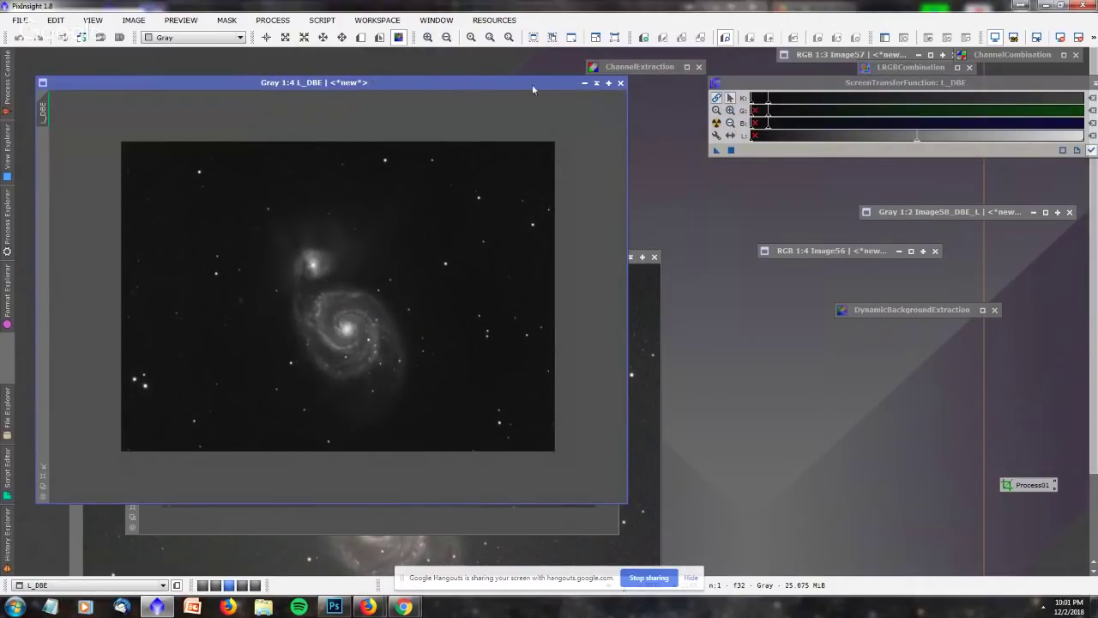
Move the corrected luminance image clear of the original luminance frame, and collapse the original frame to its title bar.
drag(447, 86, 787, 175)
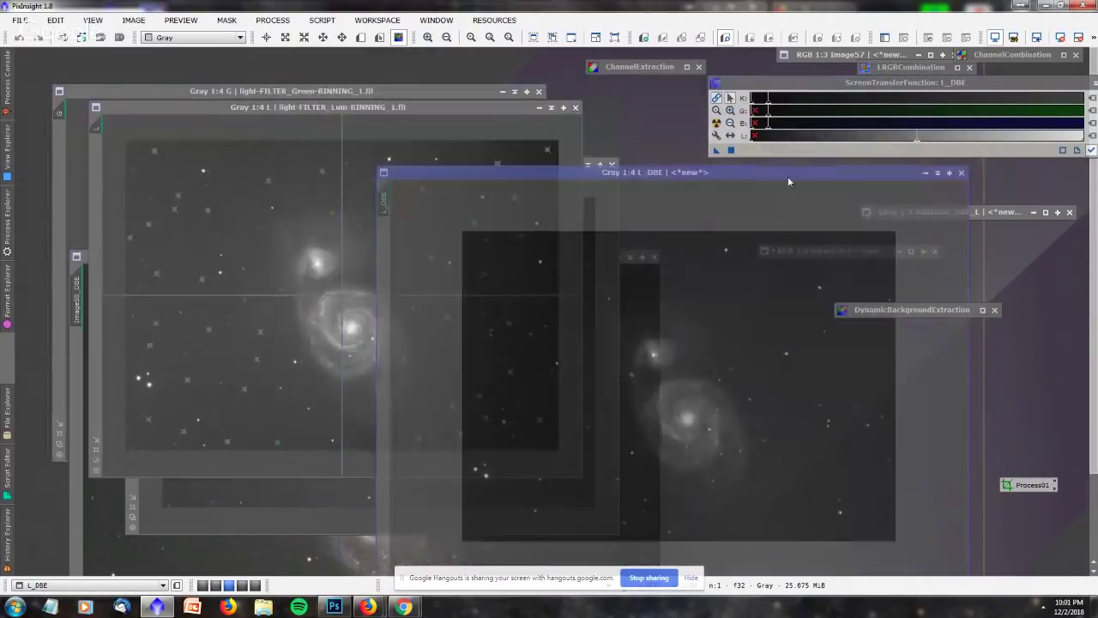
click(574, 107)
click(553, 325)
click(551, 107)
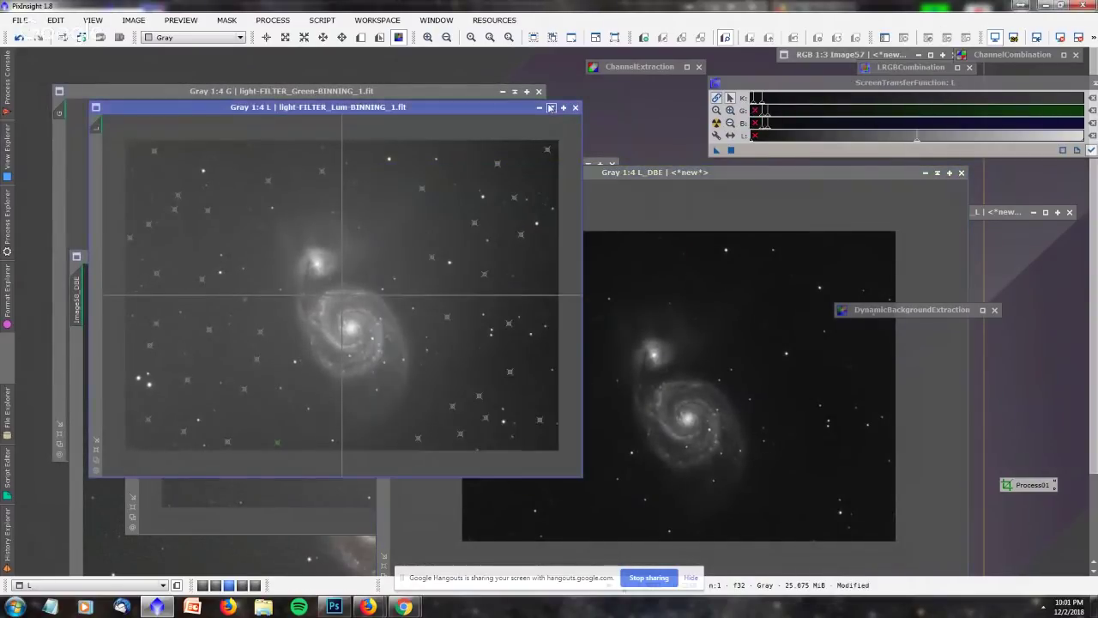
click(551, 108)
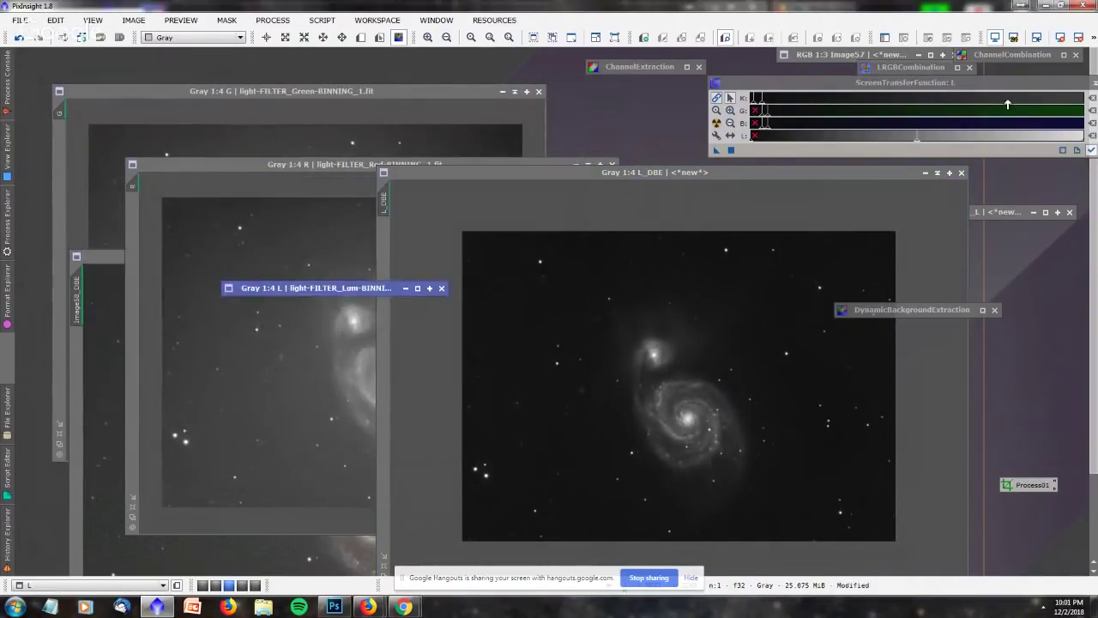
Close the DynamicBackgroundExtraction process window and park the collapsed original luminance frame with the other collapsed windows.
click(994, 310)
click(525, 319)
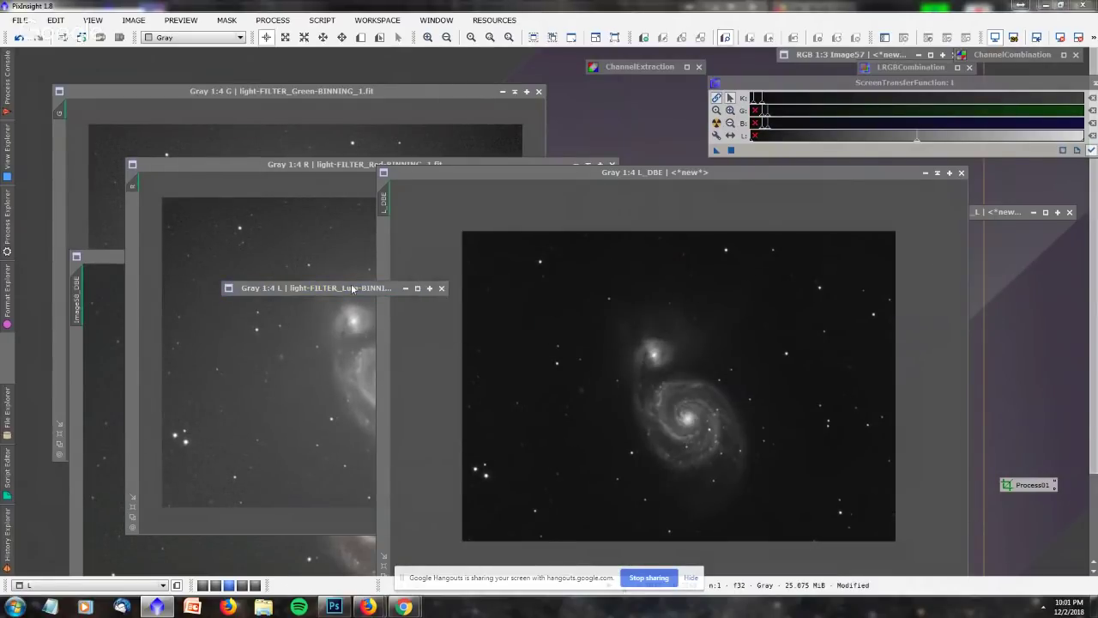
drag(333, 290, 763, 65)
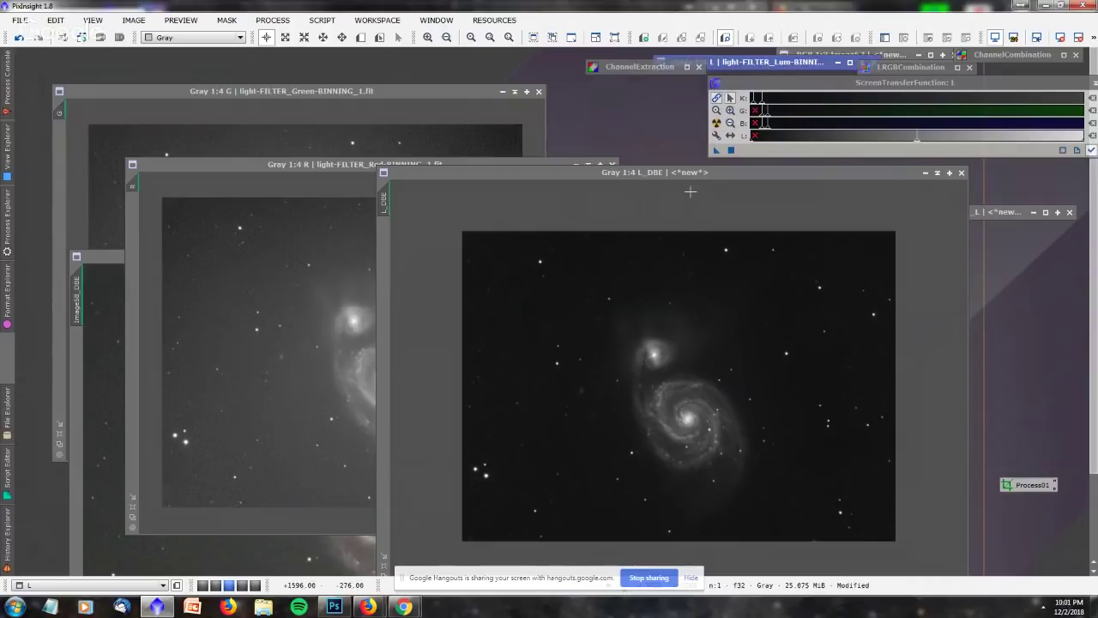
Shift the corrected luminance image and the corrected RGB galaxy image to uncover the individual filter frames behind them.
mouse_move(637, 176)
mouse_down()
mouse_move(632, 144)
mouse_move(525, 79)
mouse_up()
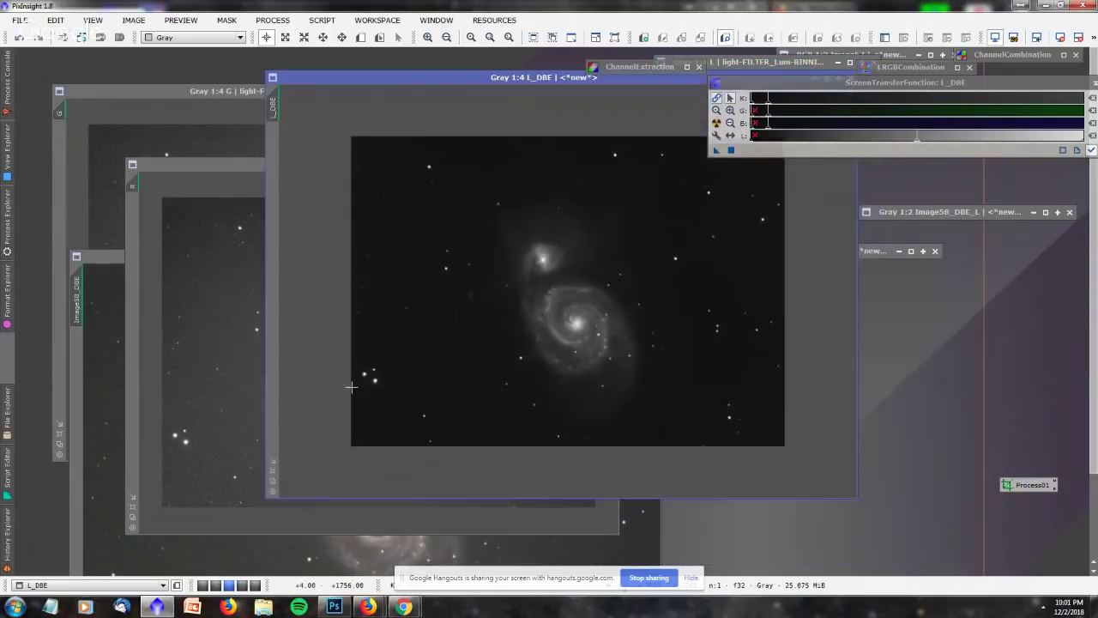
double_click(116, 256)
drag(289, 256, 279, 101)
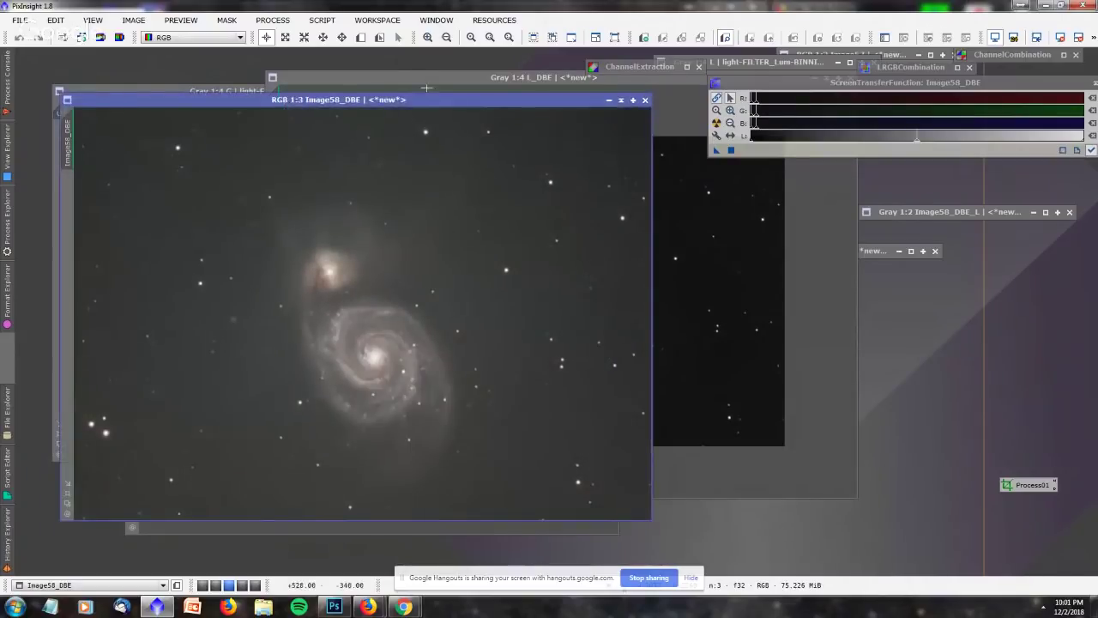
drag(408, 104, 538, 104)
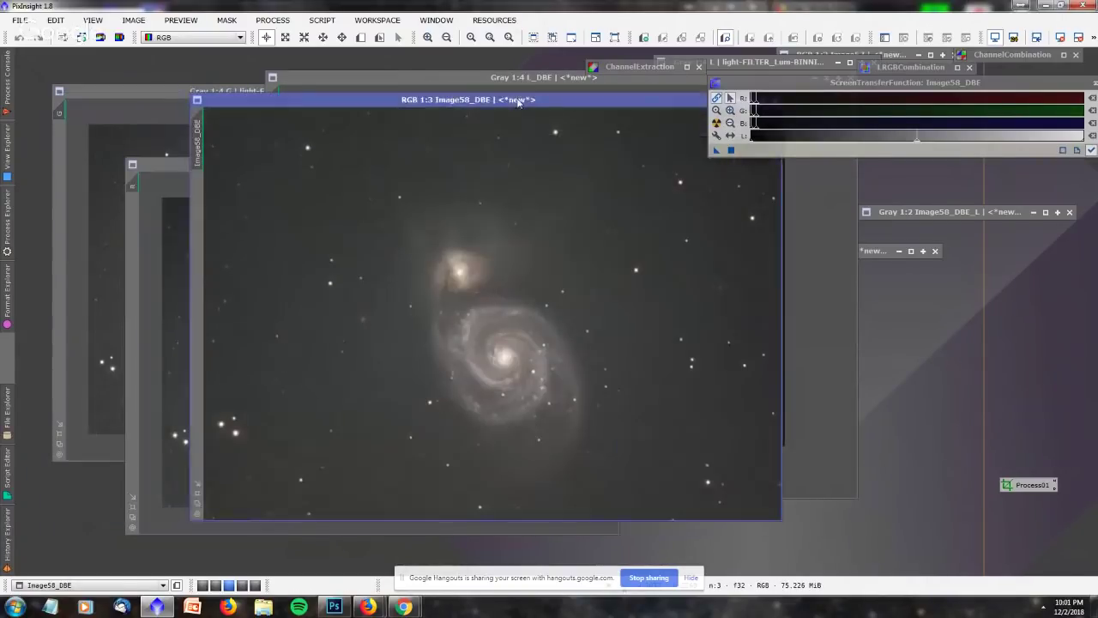
Close the red, green and blue filter frames, discarding their unsaved changes.
click(151, 170)
click(613, 163)
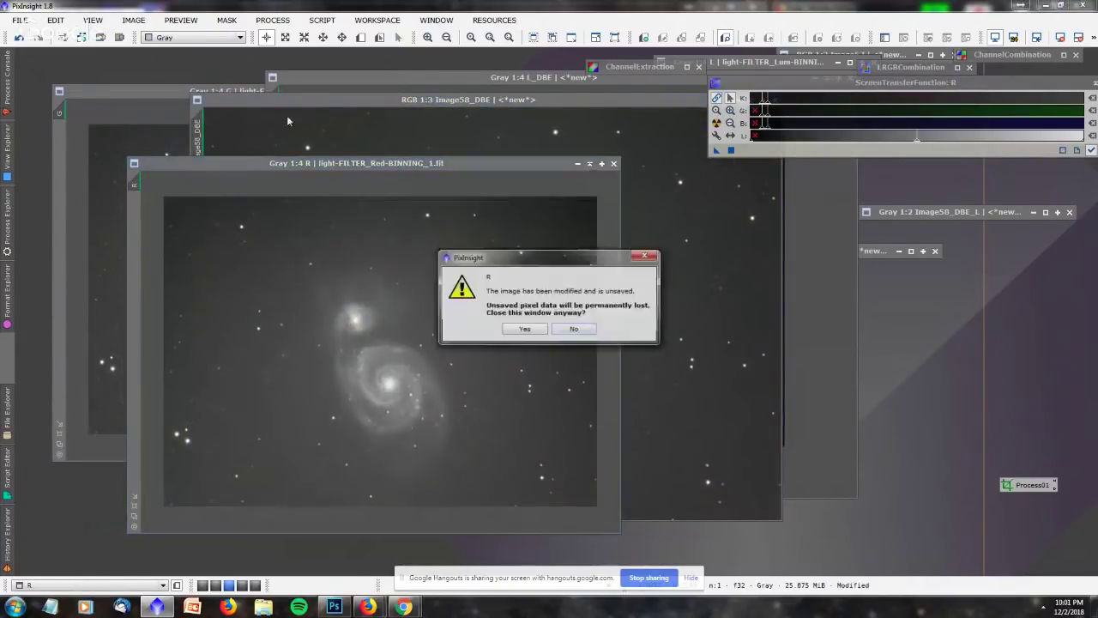
click(525, 329)
click(151, 89)
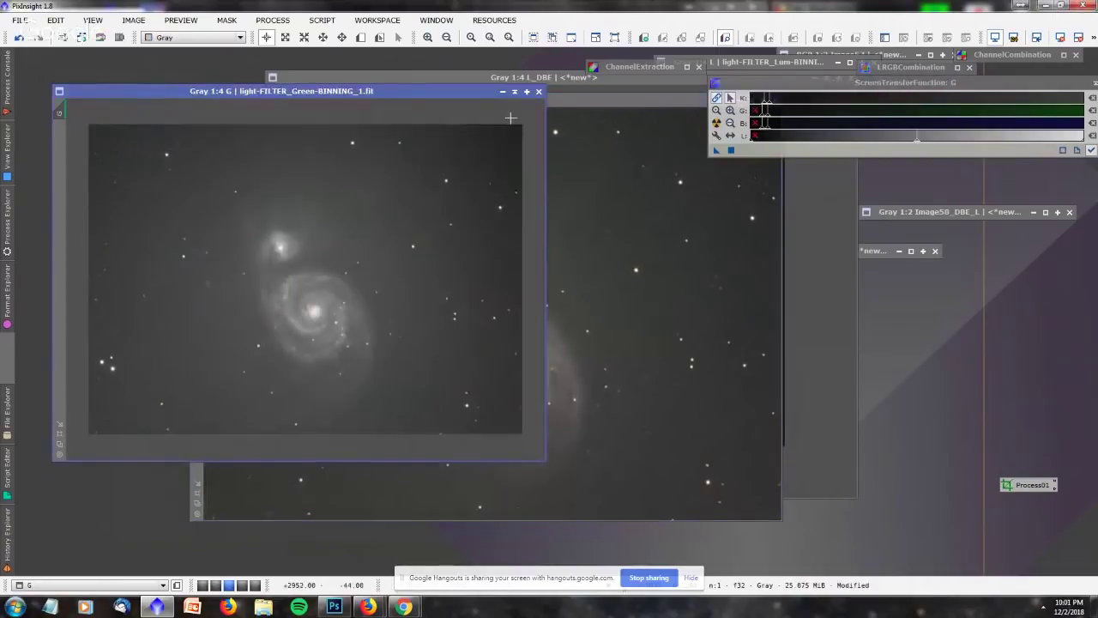
click(539, 91)
click(526, 327)
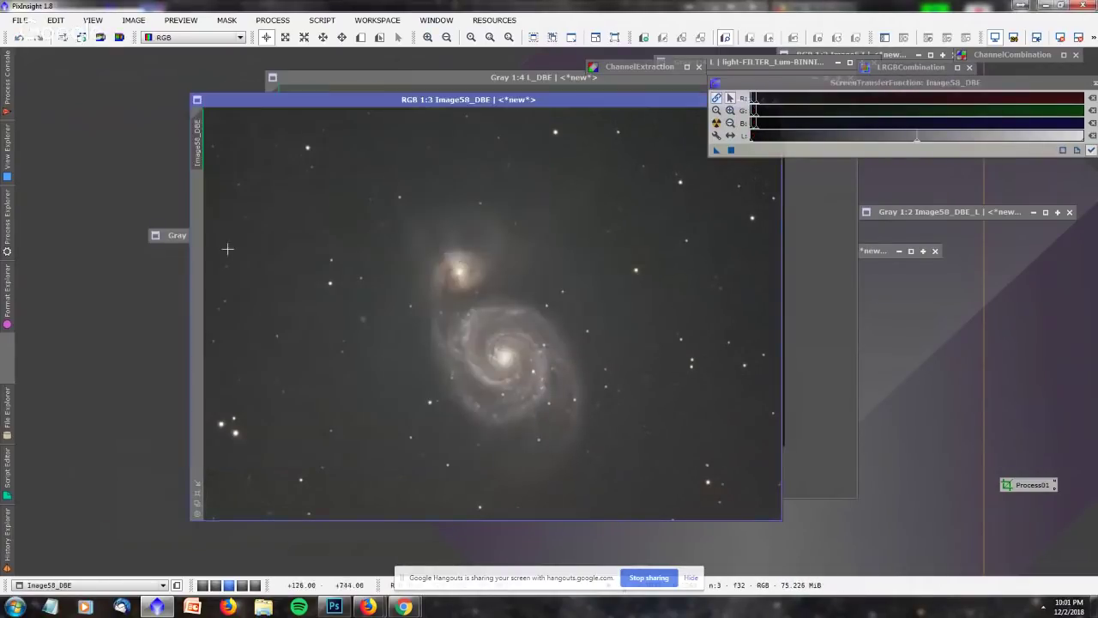
right_click(172, 240)
double_click(173, 236)
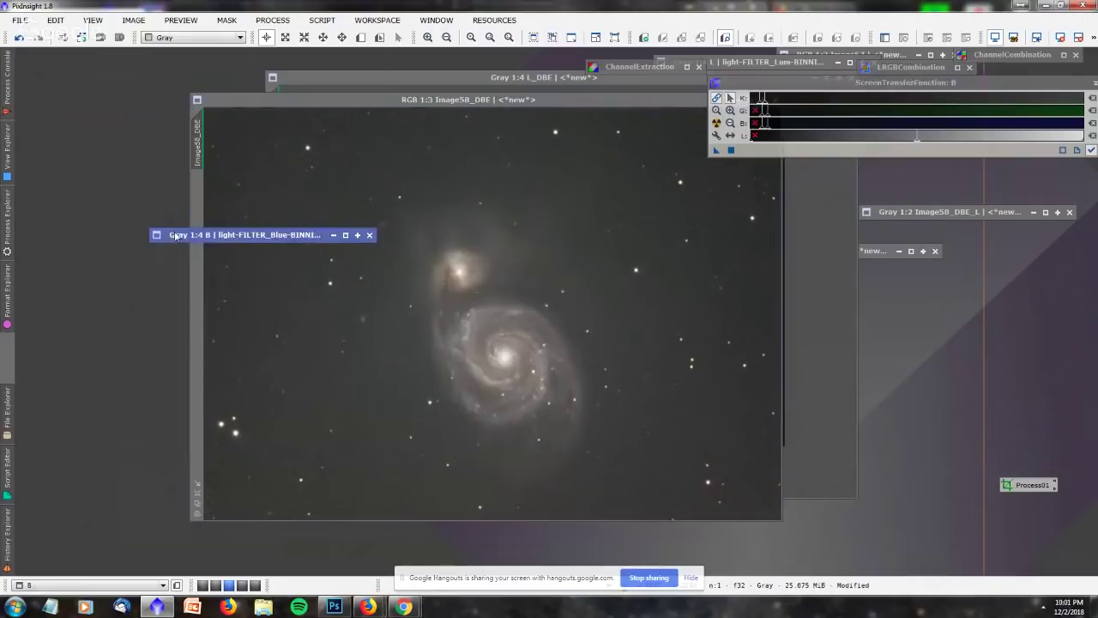
click(369, 235)
click(524, 328)
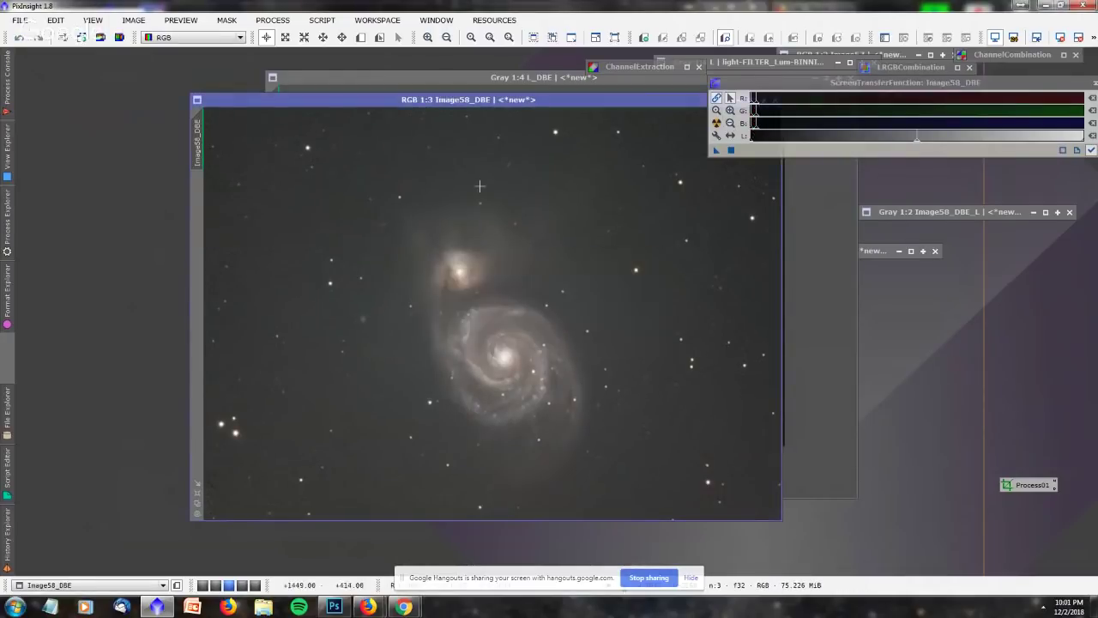
Arrange the corrected RGB image in the workspace corner with the corrected luminance image overlapping it.
drag(453, 102, 277, 64)
click(610, 86)
drag(479, 77, 279, 92)
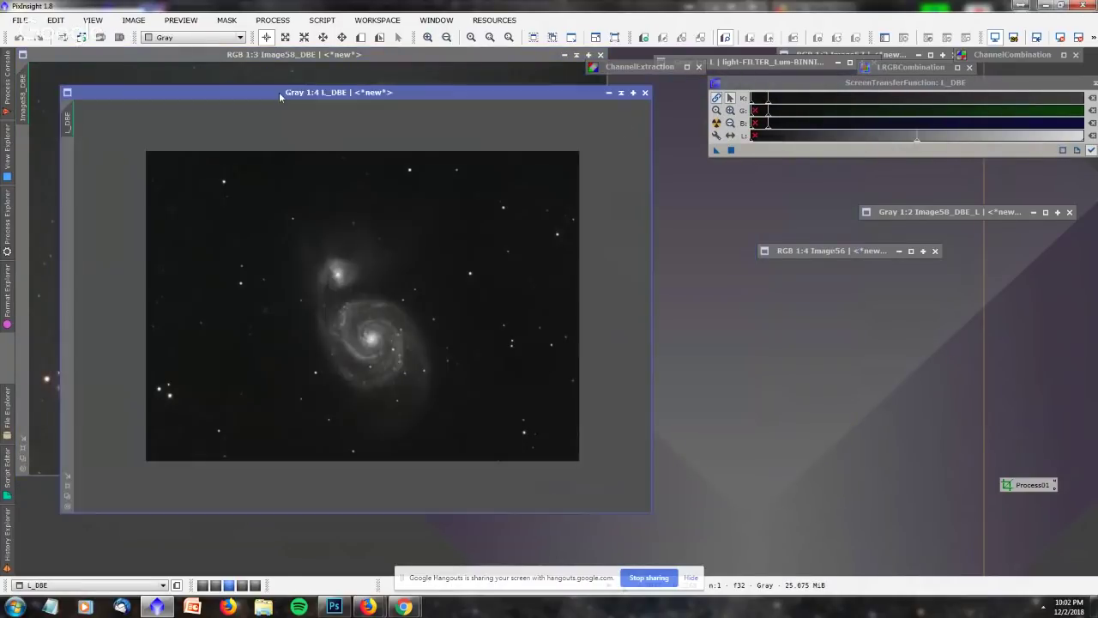
Close the ChannelExtraction process window and park the collapsed original luminance frame next to the ChannelCombination window.
click(657, 69)
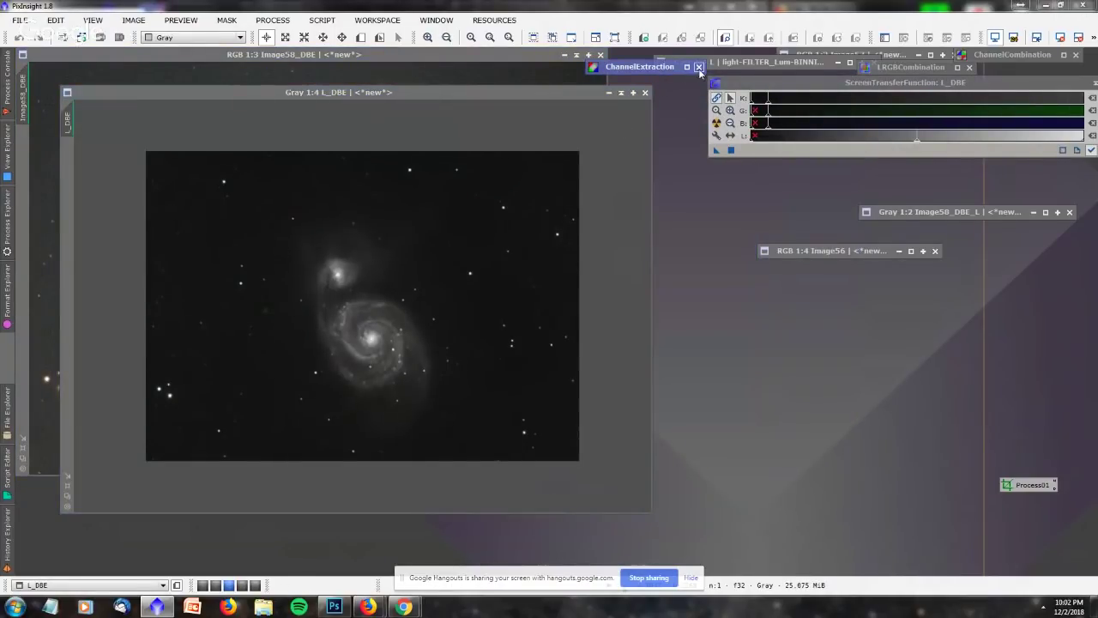
click(699, 69)
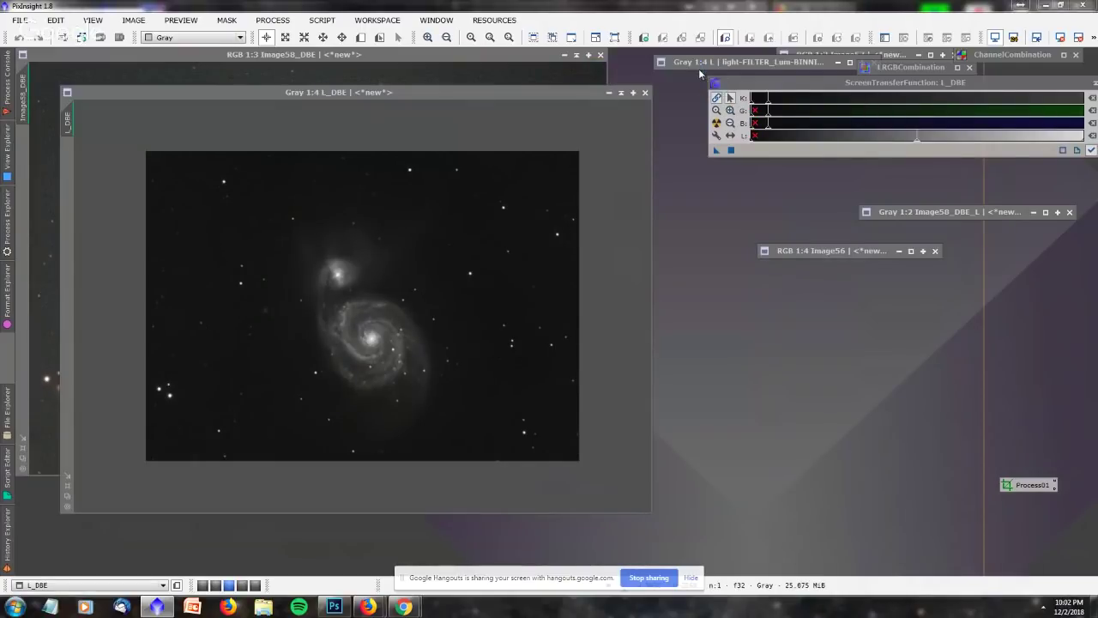
click(748, 65)
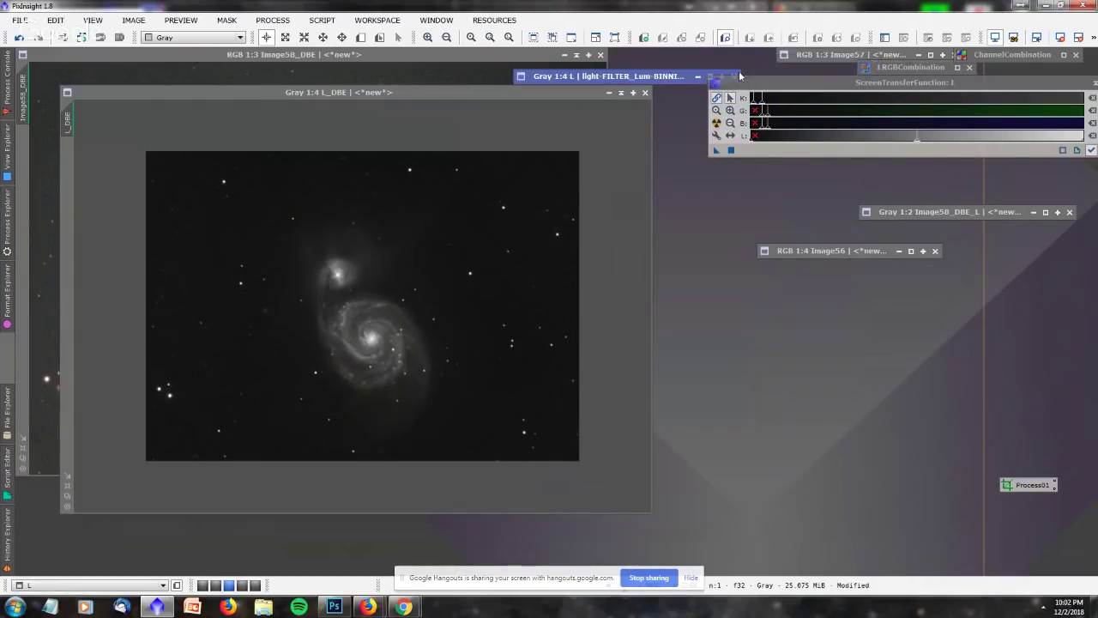
mouse_move(642, 86)
mouse_down()
mouse_move(661, 68)
mouse_move(909, 60)
mouse_up()
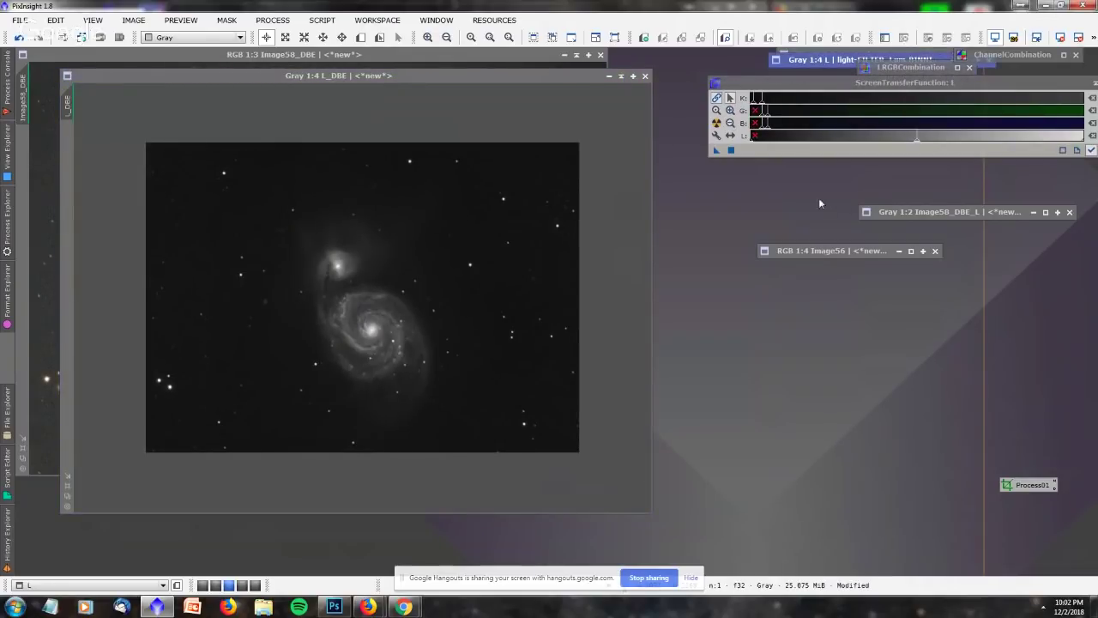
Examine the corrected luminance image at 1:3 magnification, and bring the corrected RGB image to the front.
click(371, 251)
scroll(370, 252, down, 2)
scroll(364, 252, up, 3)
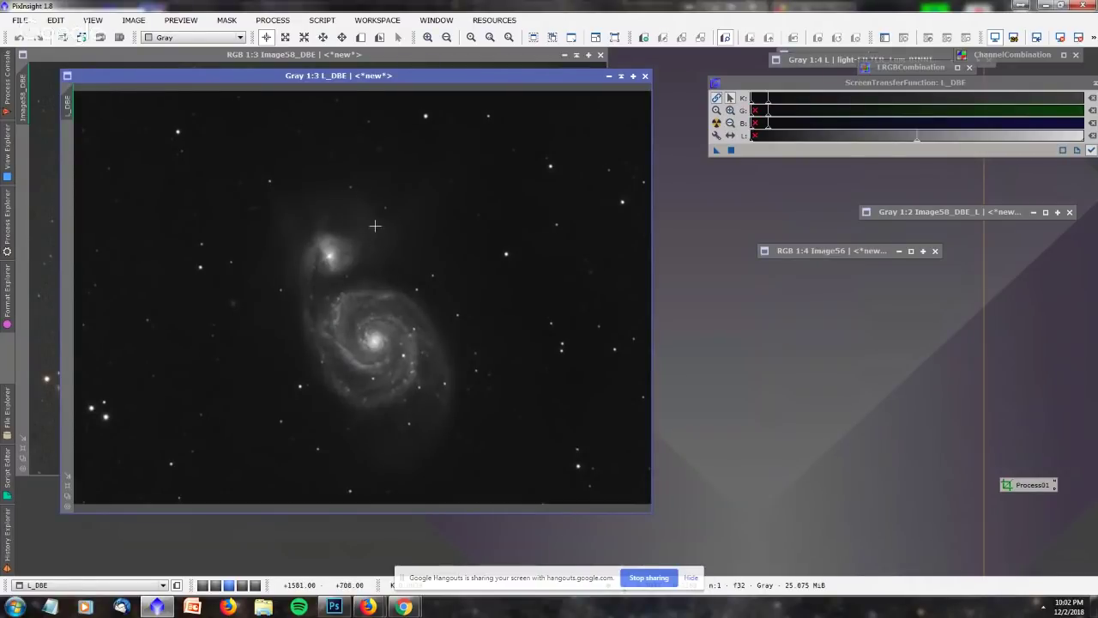
scroll(375, 225, down, 1)
click(307, 55)
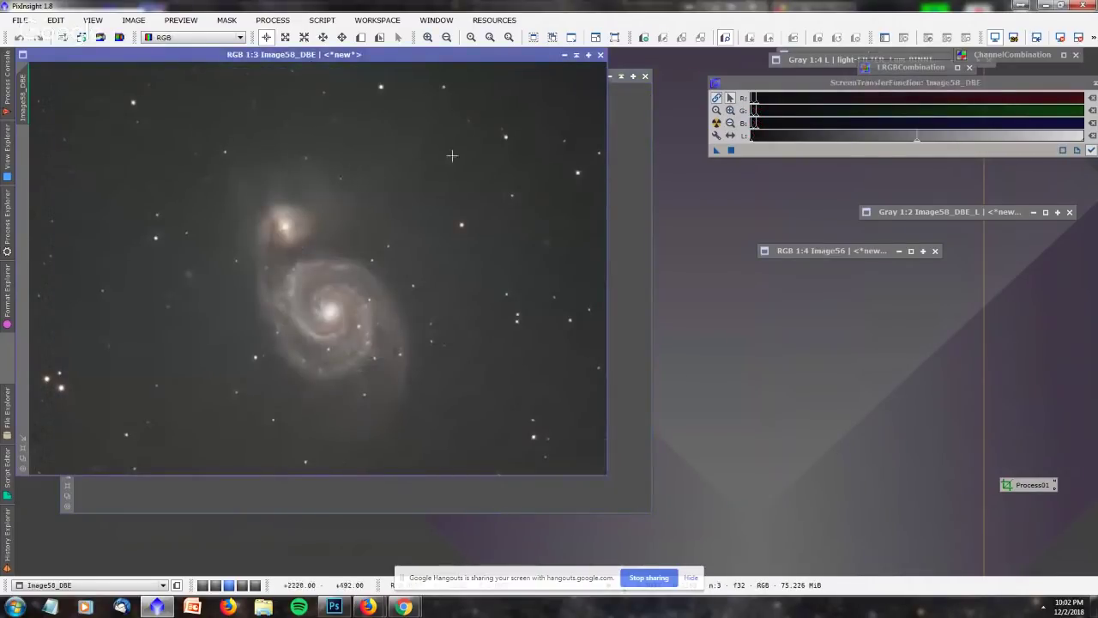
Open the BackgroundNeutralization process from the ColorCalibration category and place its window beside the RGB galaxy image.
click(7, 219)
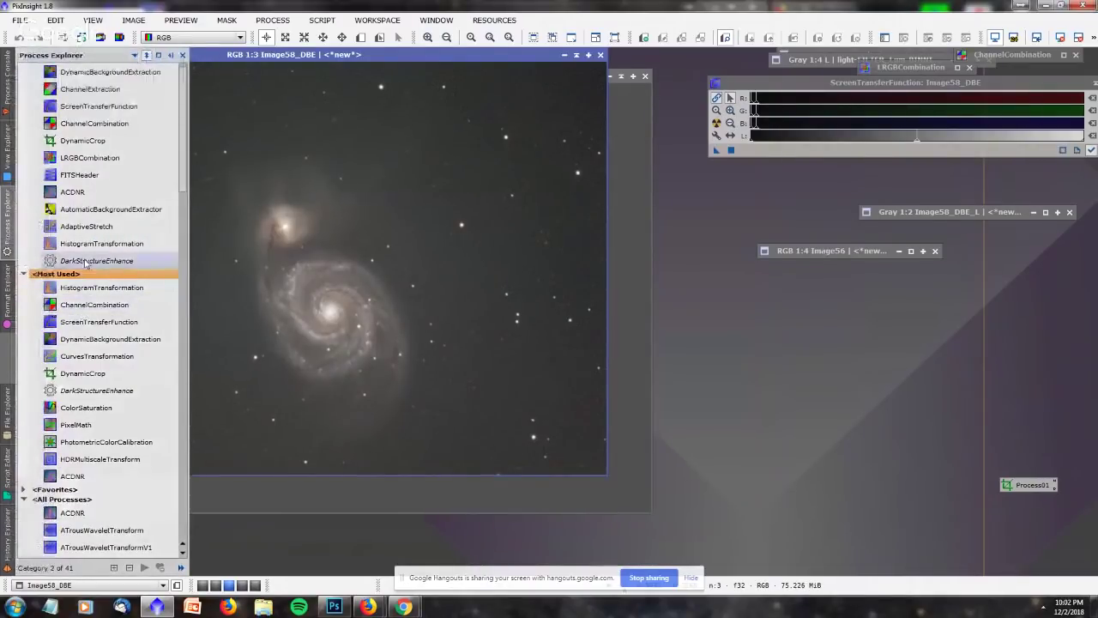
scroll(94, 343, down, 8)
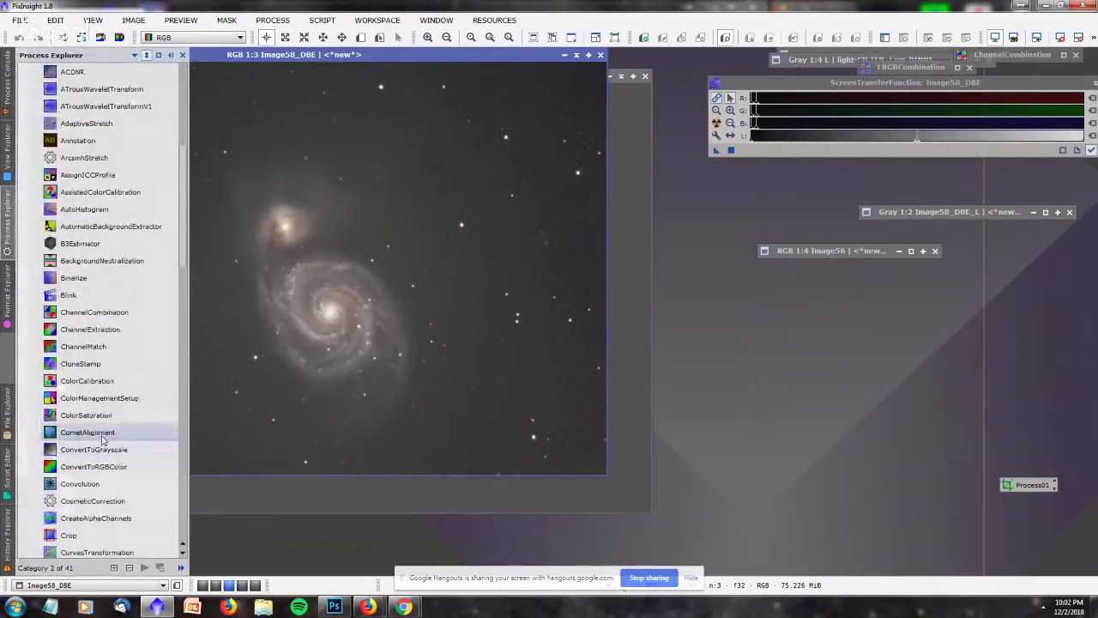
scroll(95, 382, down, 15)
scroll(90, 373, down, 15)
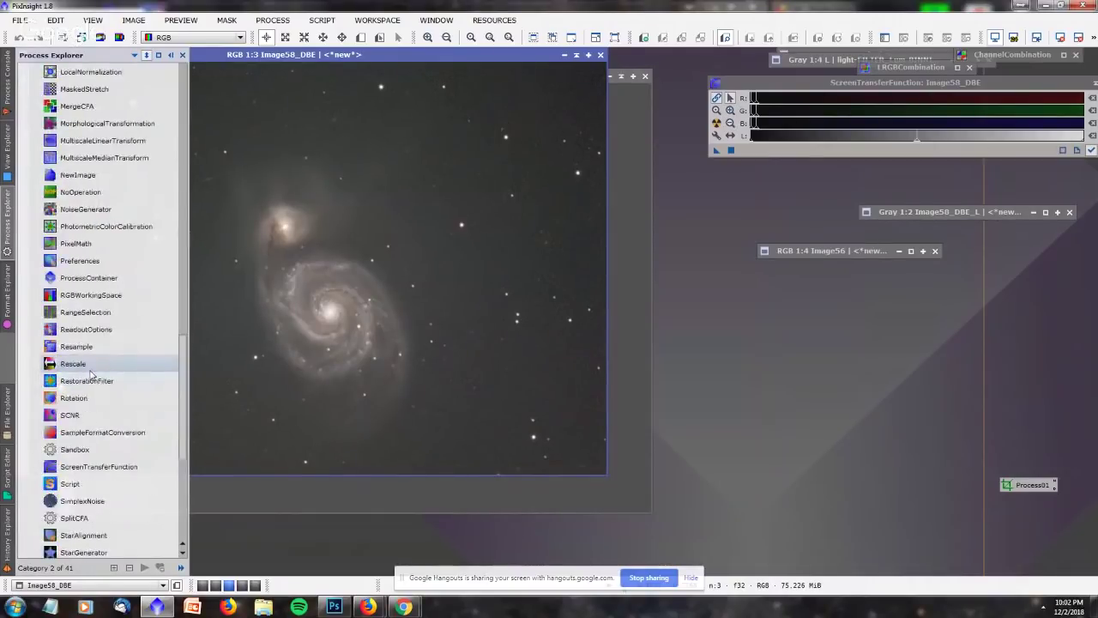
double_click(74, 268)
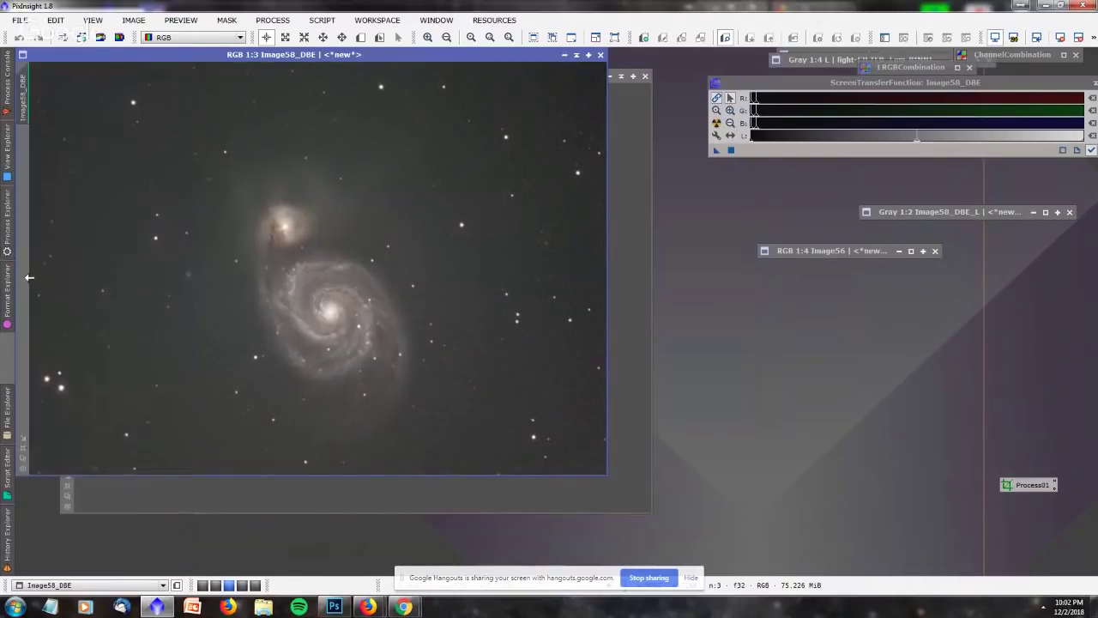
mouse_move(7, 239)
double_click(72, 300)
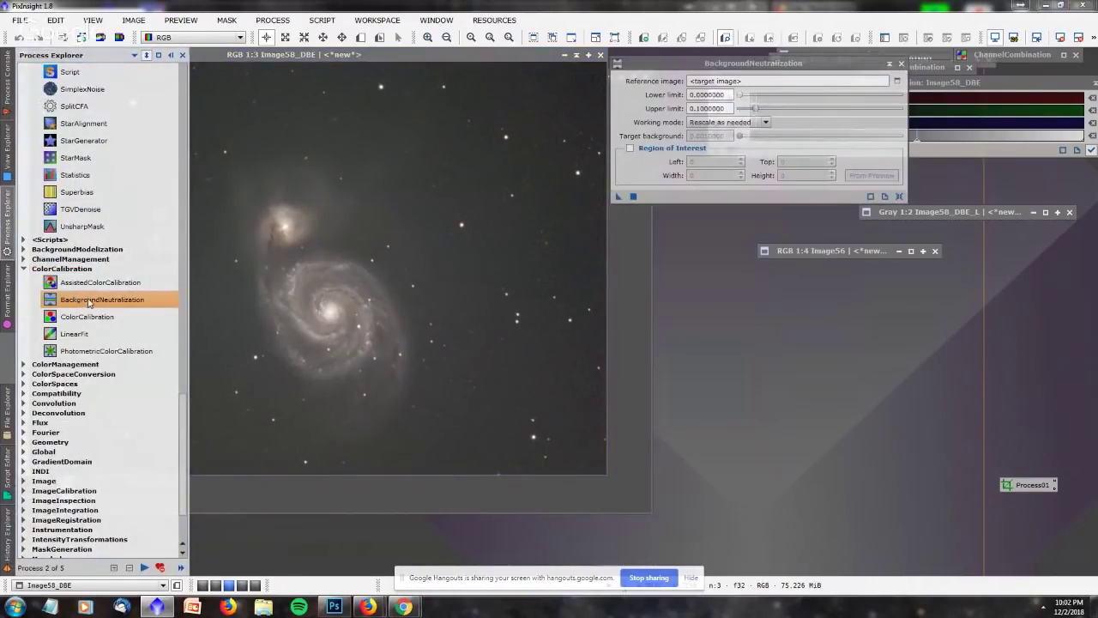
drag(650, 67, 711, 135)
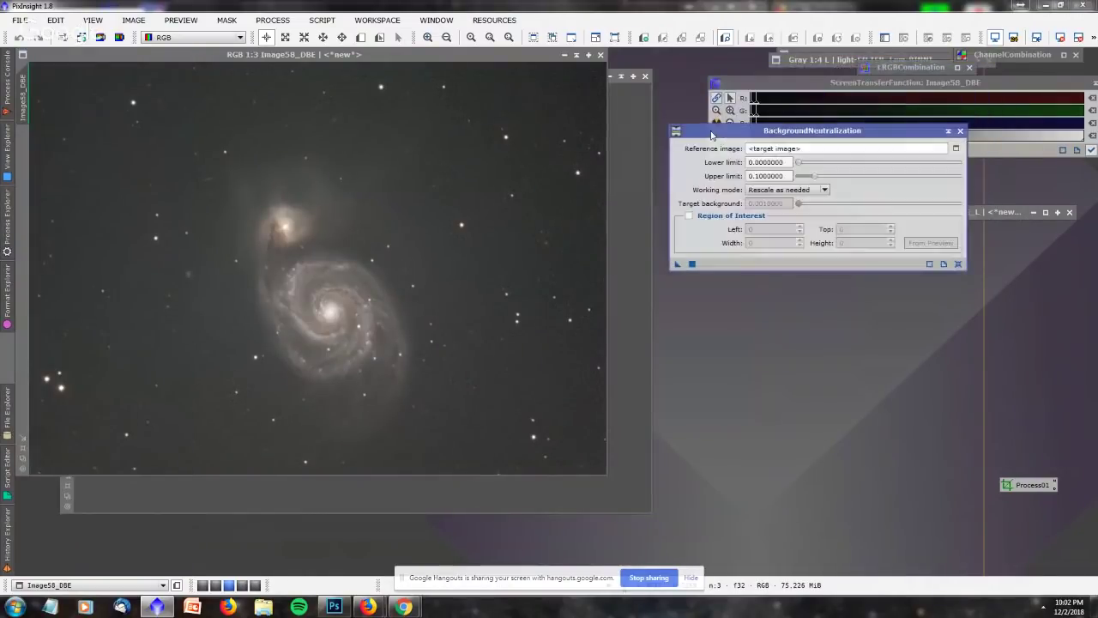
Define a small preview on empty sky beside the galaxy and apply BackgroundNeutralization to the RGB image with Image58_DBE->Preview01 as reference.
key(alt+n)
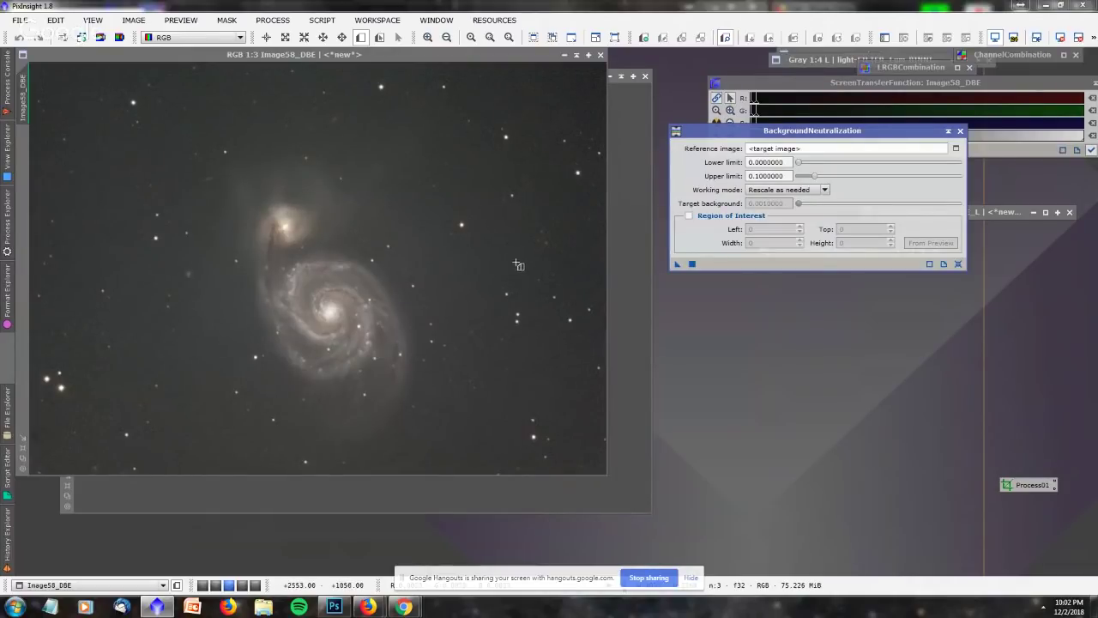
drag(517, 277, 485, 240)
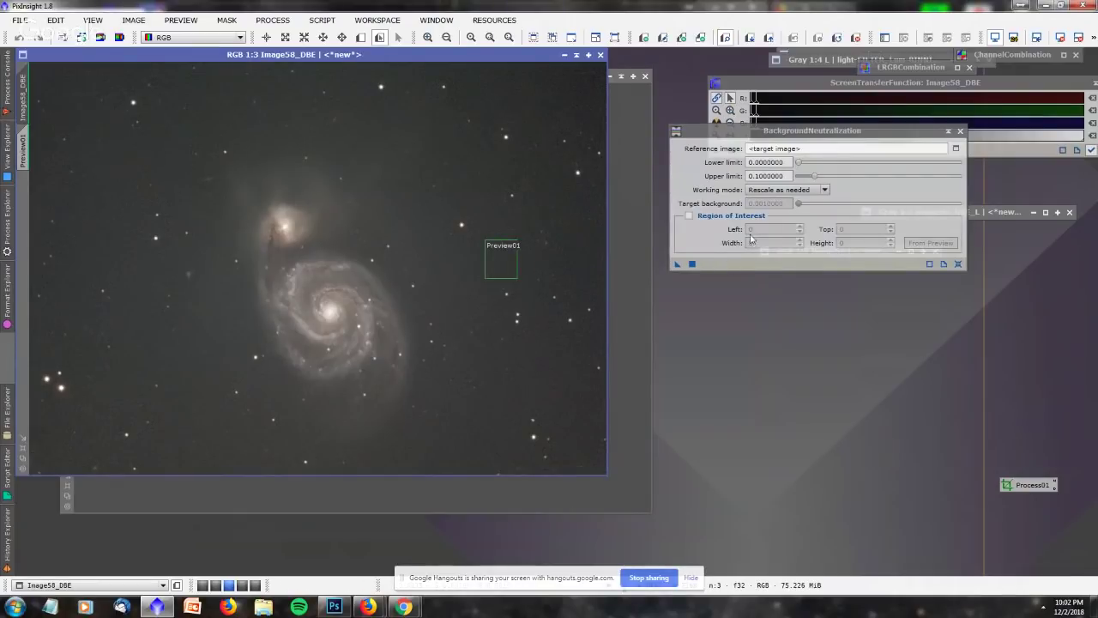
click(956, 148)
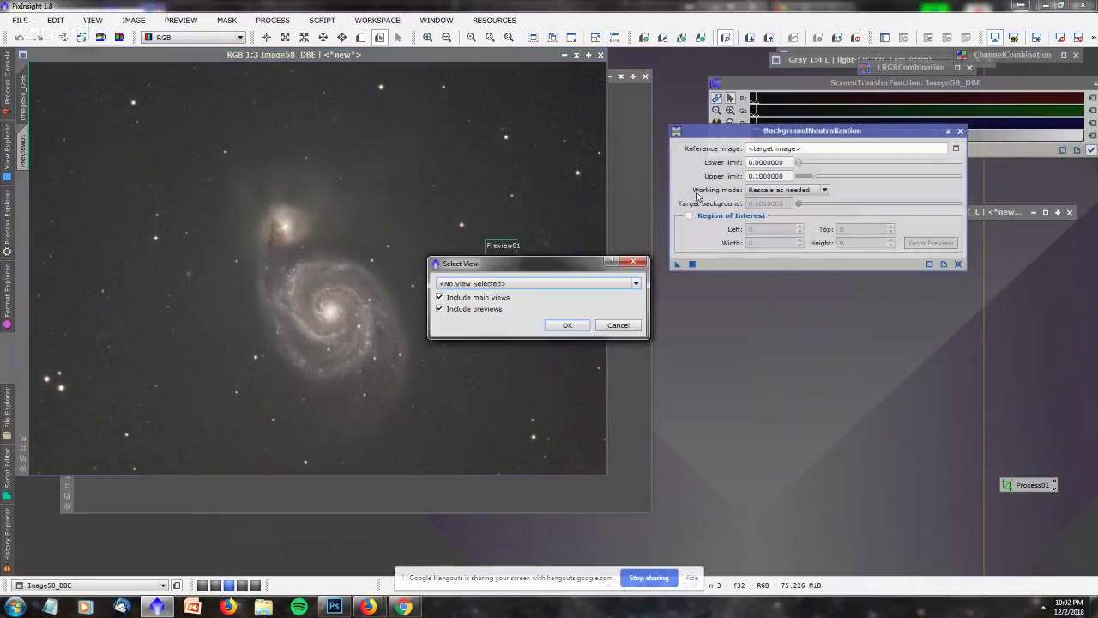
click(542, 284)
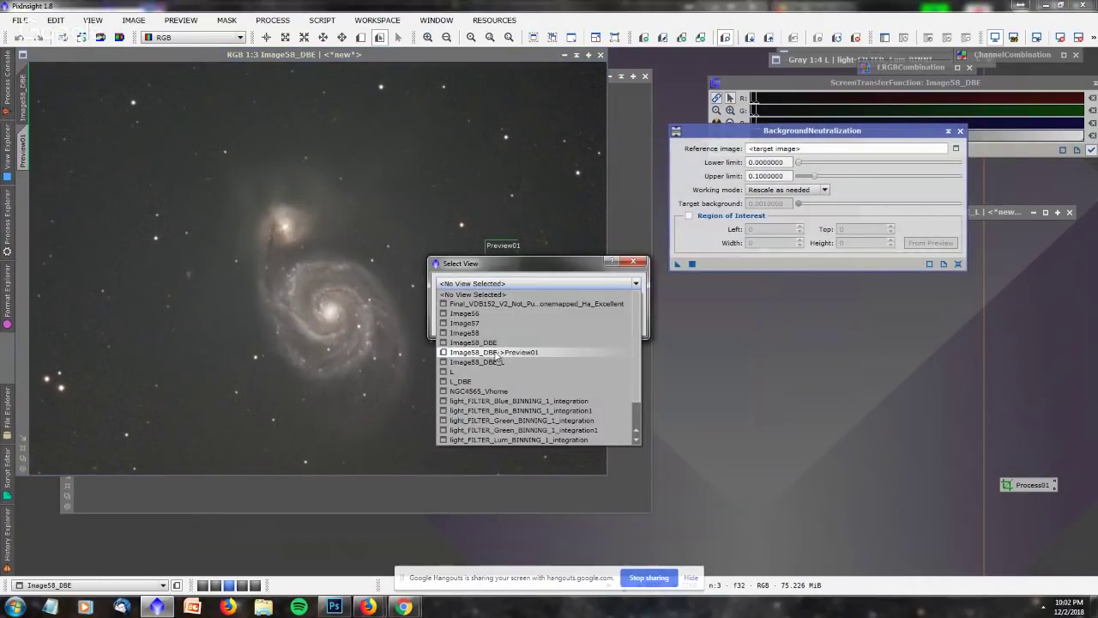
click(497, 352)
click(568, 325)
click(692, 263)
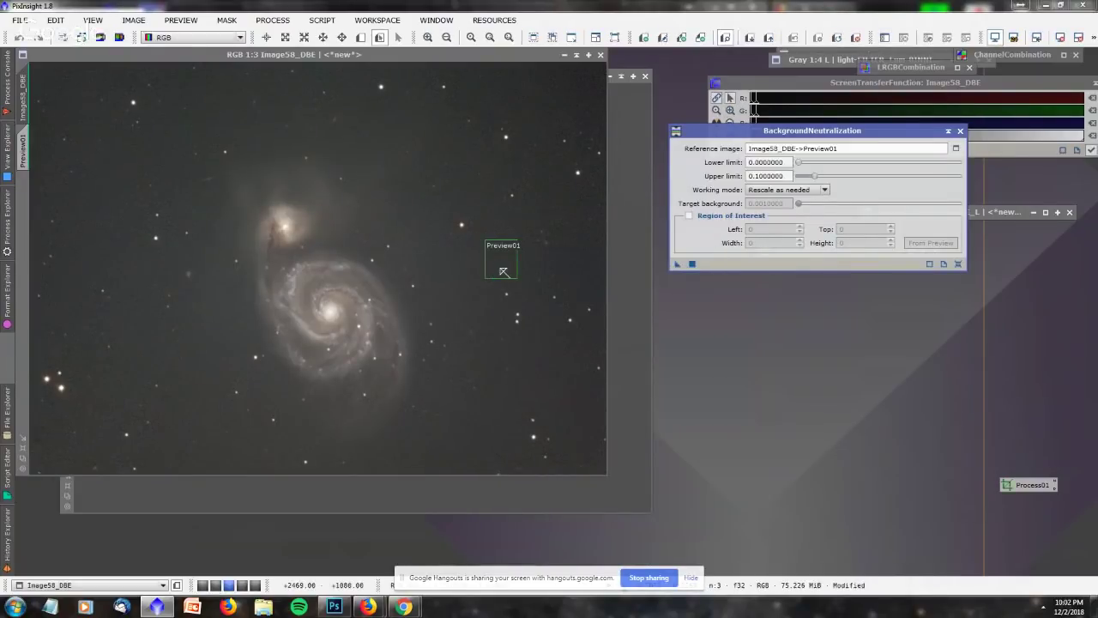
Open the ColorCalibration process and set its background reference image to Image58_DBE->Preview01.
click(7, 222)
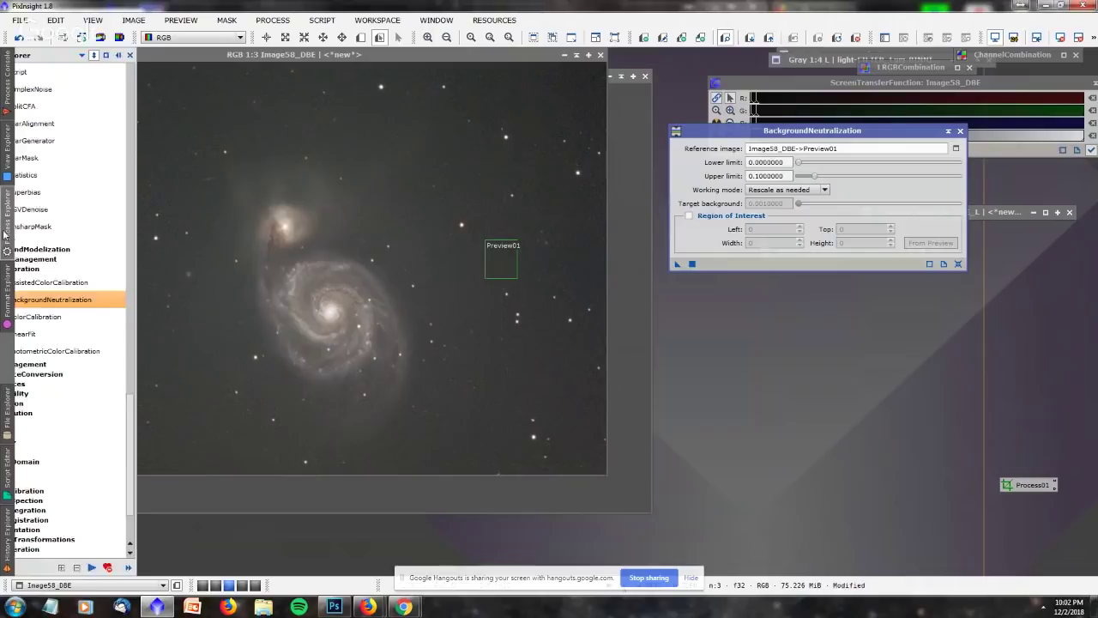
double_click(85, 316)
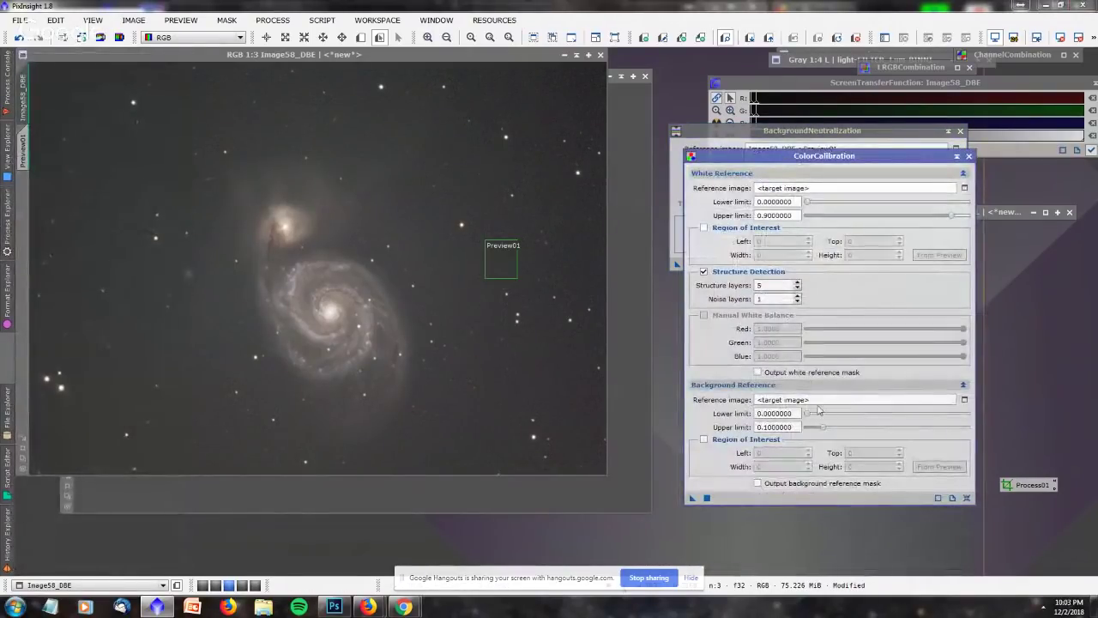
click(964, 399)
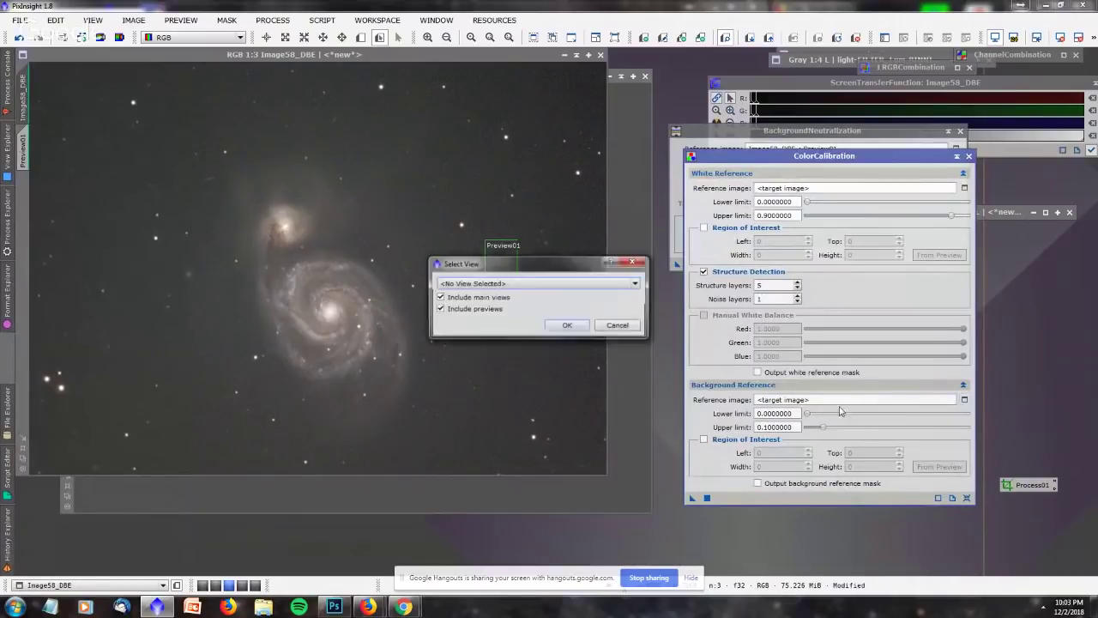
click(553, 285)
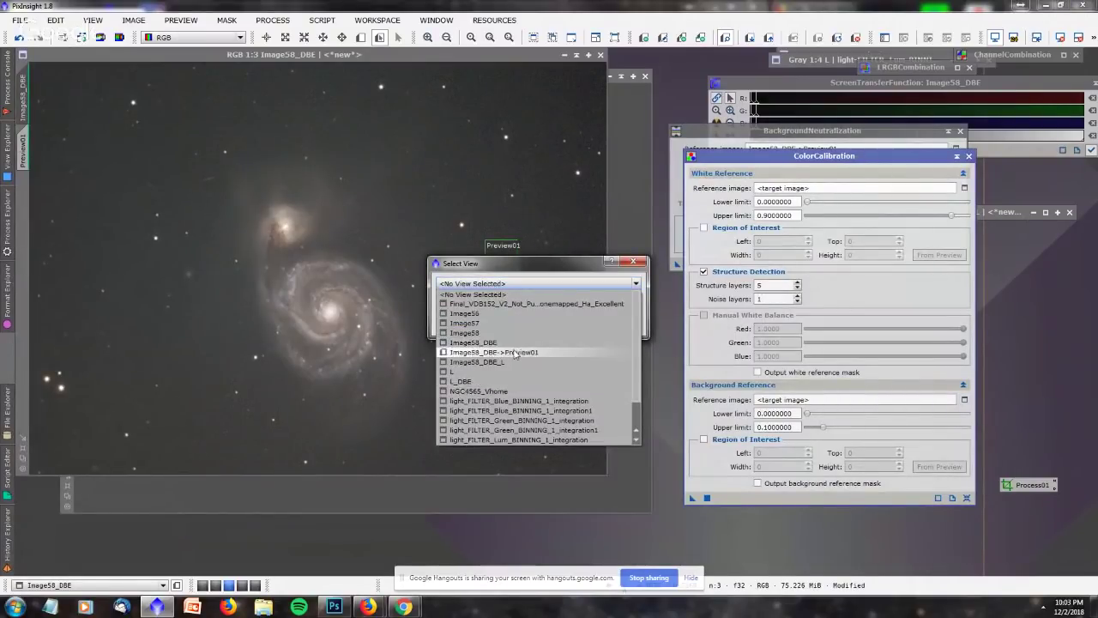
click(495, 352)
click(567, 325)
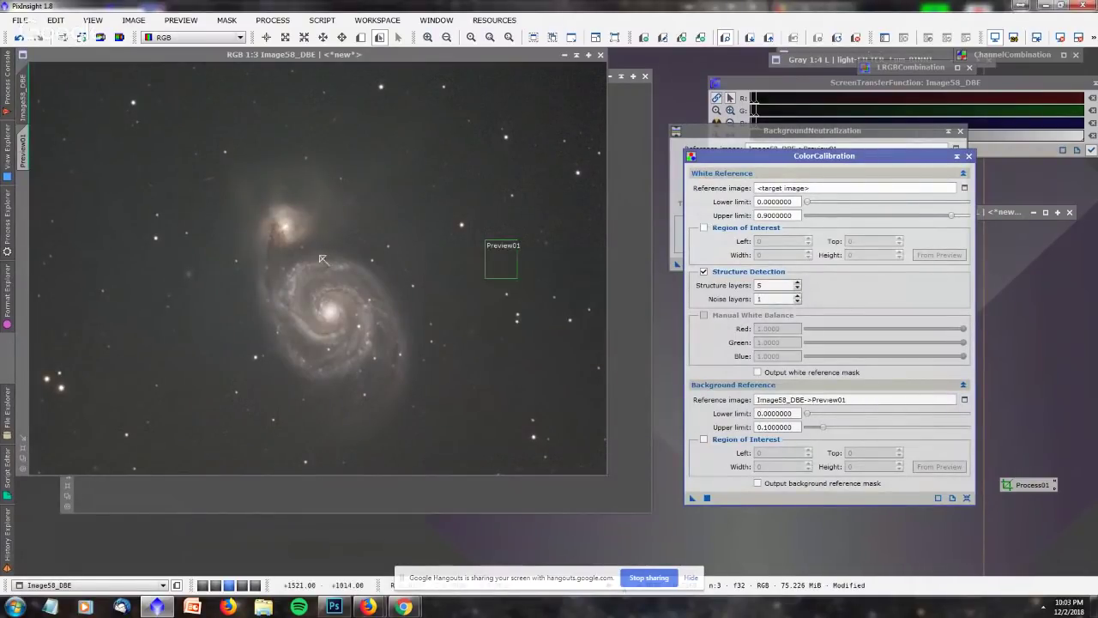
Define a large preview around both galaxies and set Image58_DBE->Preview02 as the white reference image in ColorCalibration.
key(alt+n)
drag(202, 169, 452, 447)
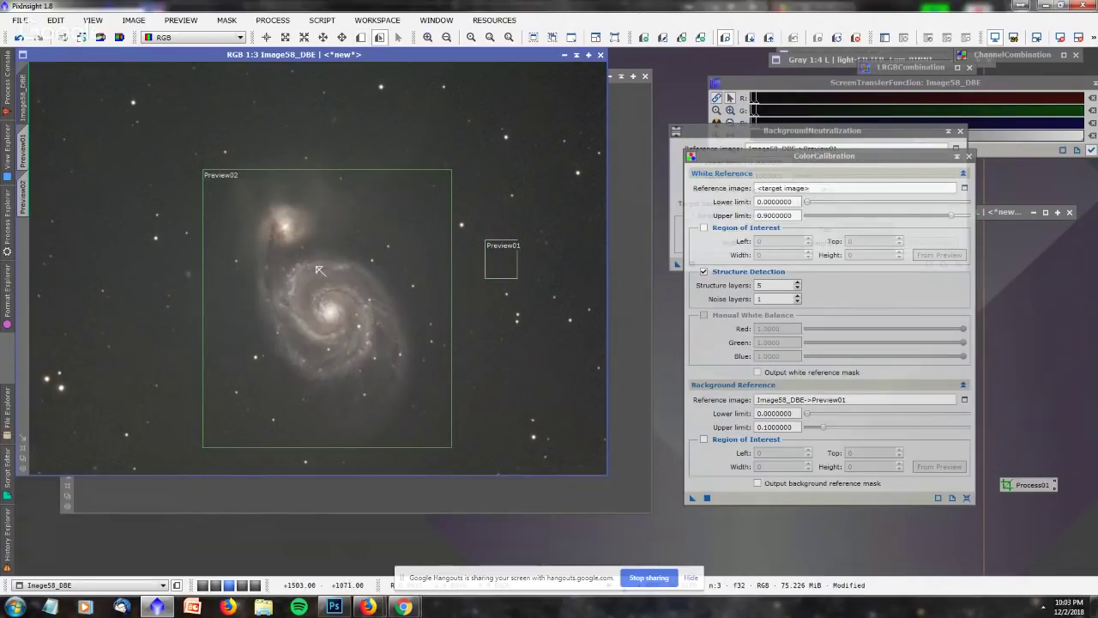
click(964, 187)
click(498, 283)
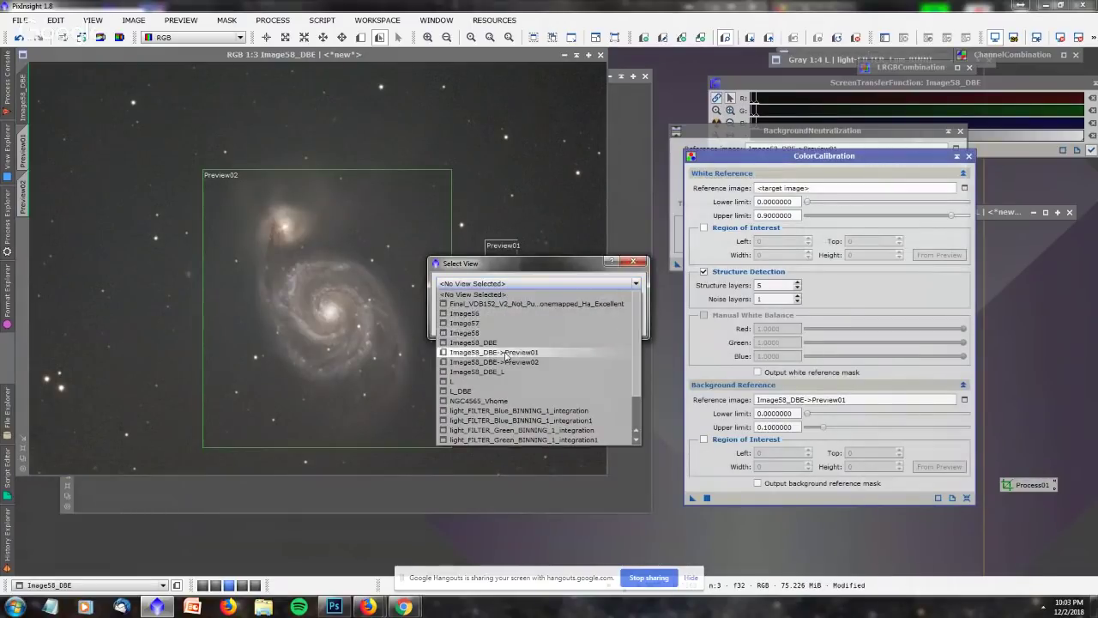
click(493, 361)
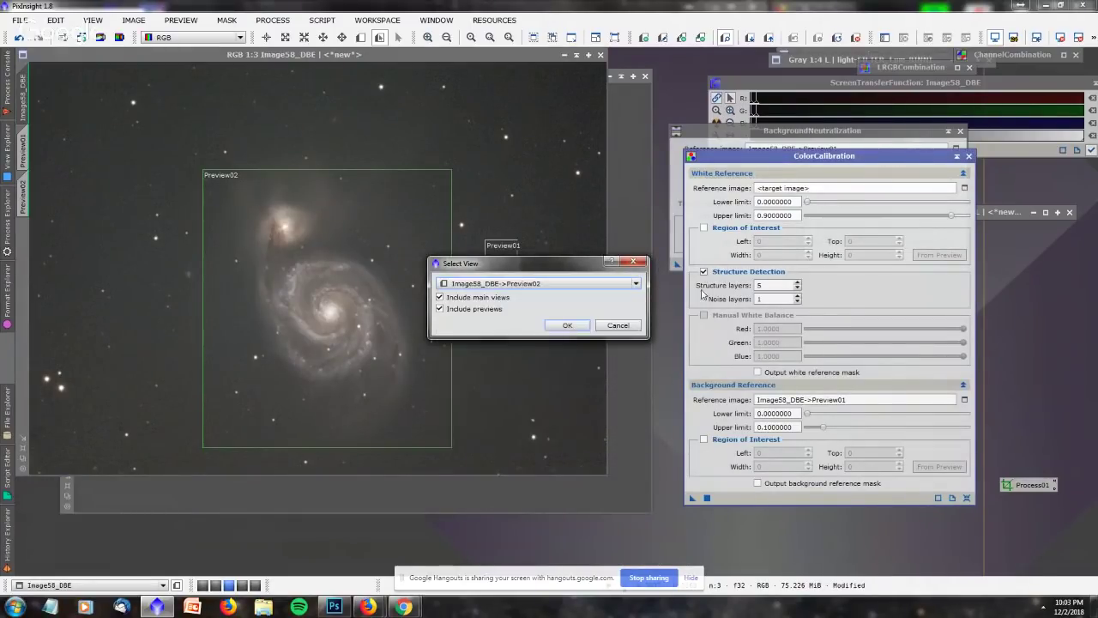
click(567, 325)
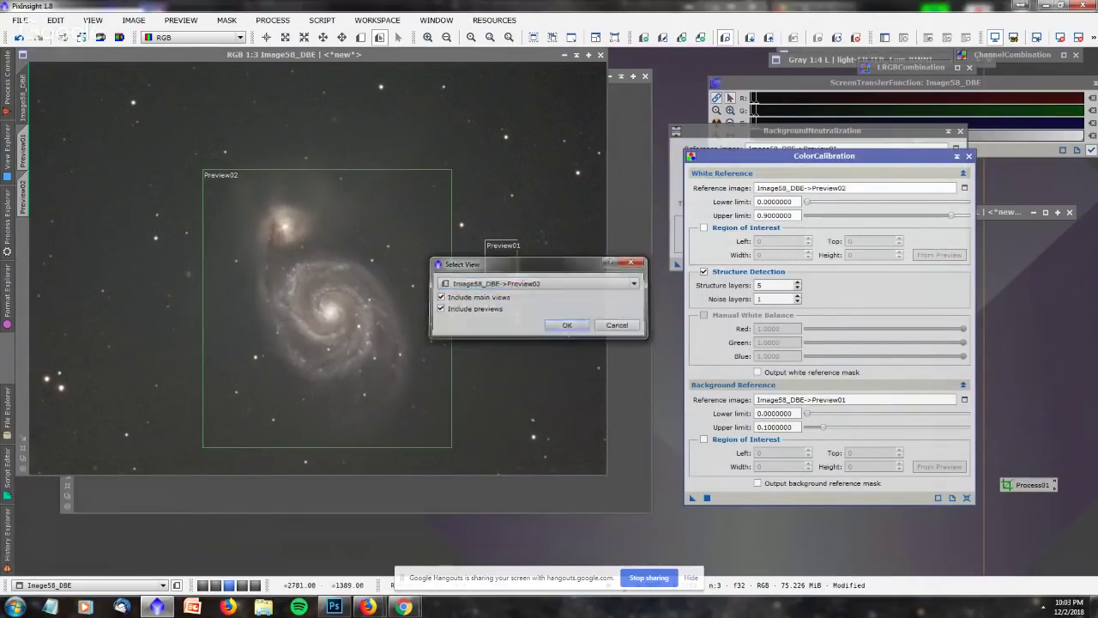
Disable structure detection, apply ColorCalibration to the RGB image, and refresh its display stretch with ScreenTransferFunction.
click(703, 272)
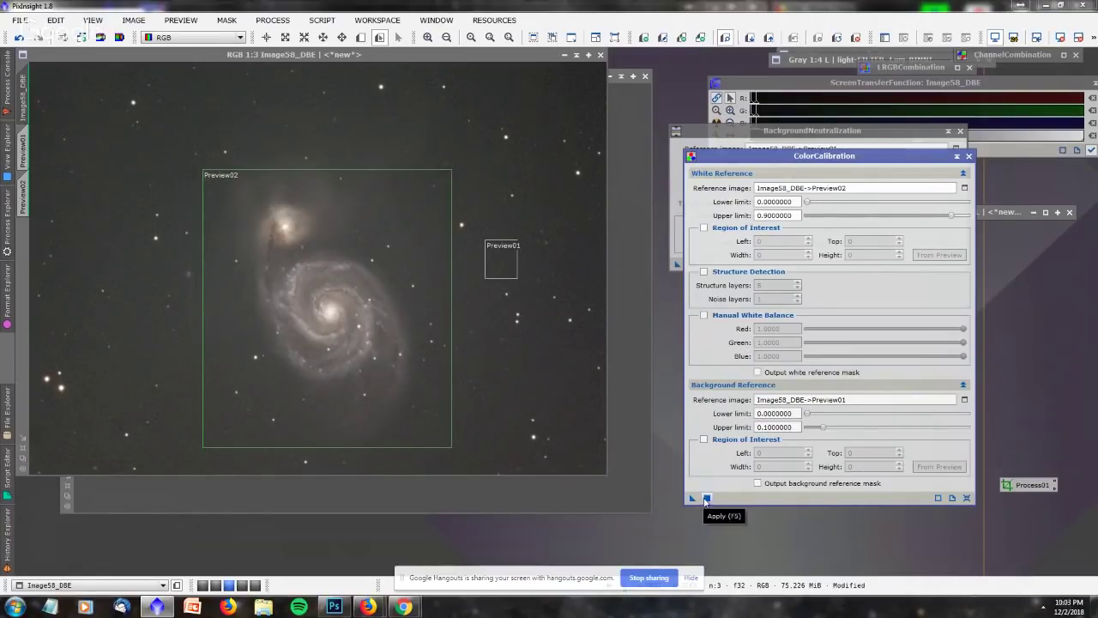
click(707, 498)
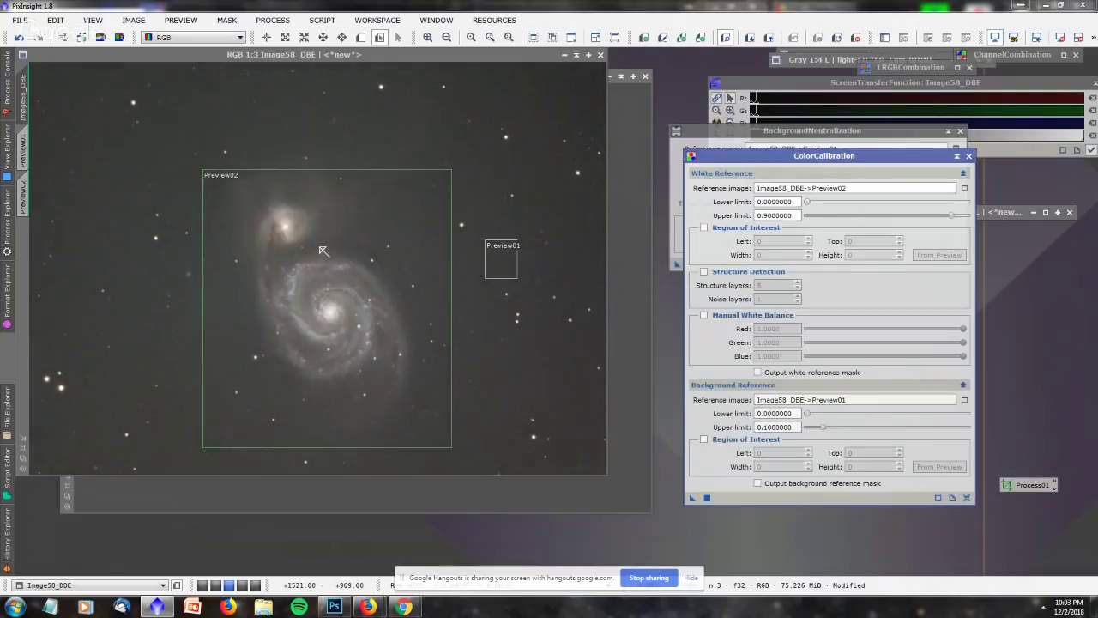
click(785, 85)
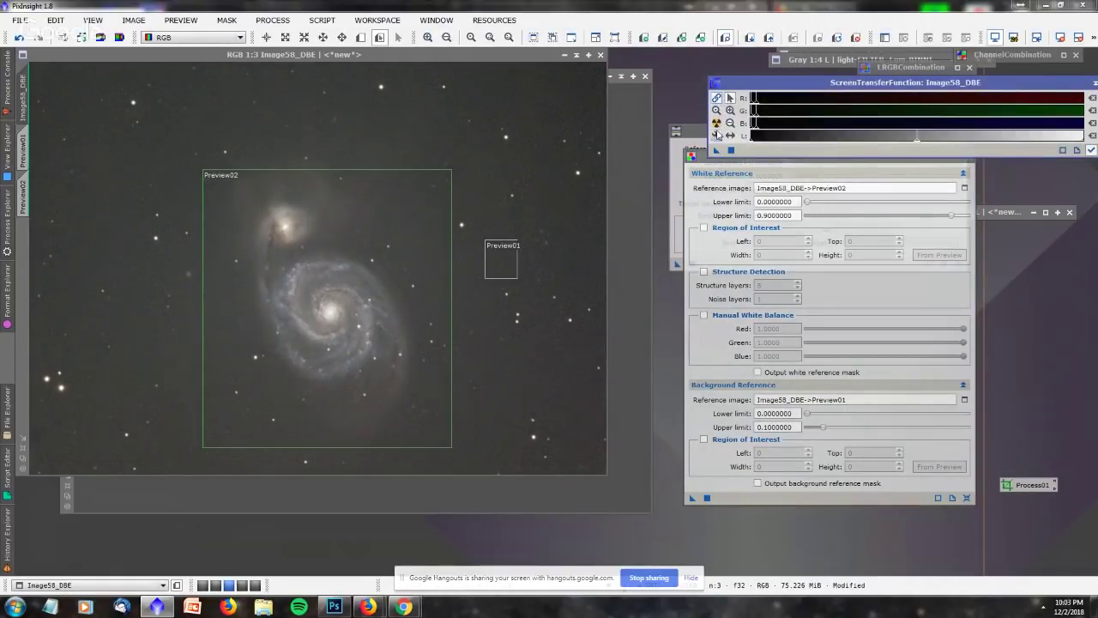
click(716, 135)
click(724, 132)
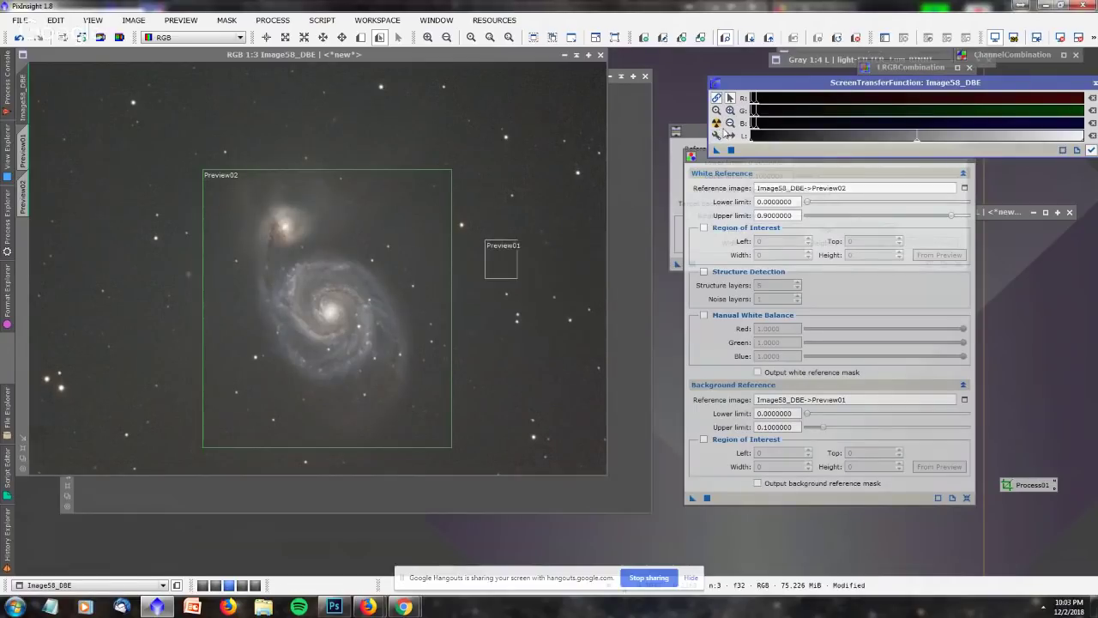
click(374, 217)
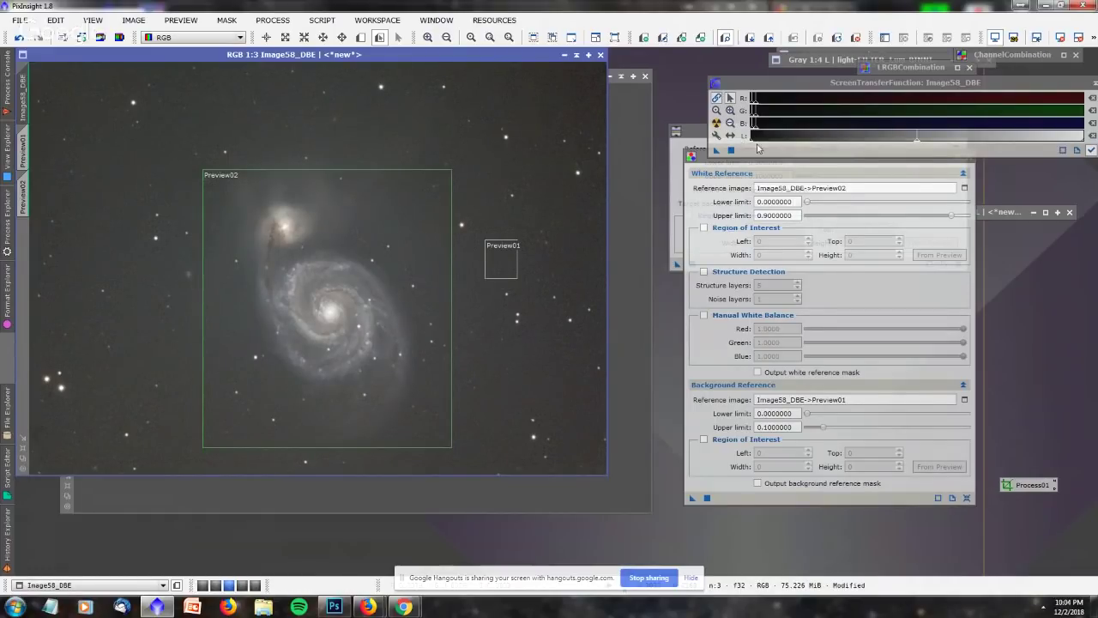
Collapse the ColorCalibration window and delete all previews from the RGB image.
drag(701, 163, 702, 195)
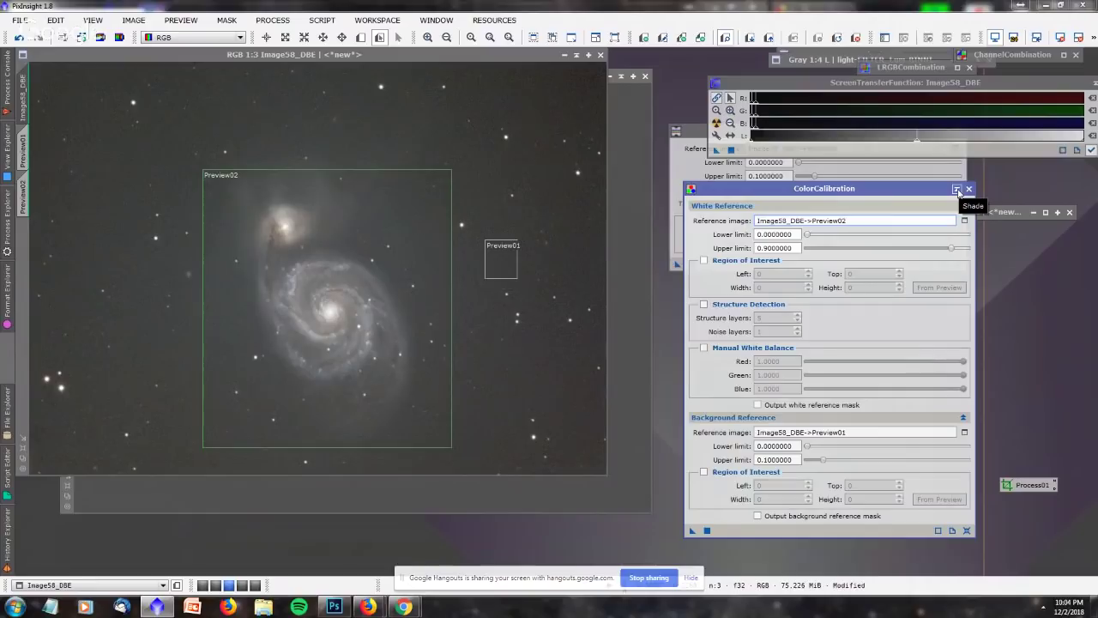
click(957, 188)
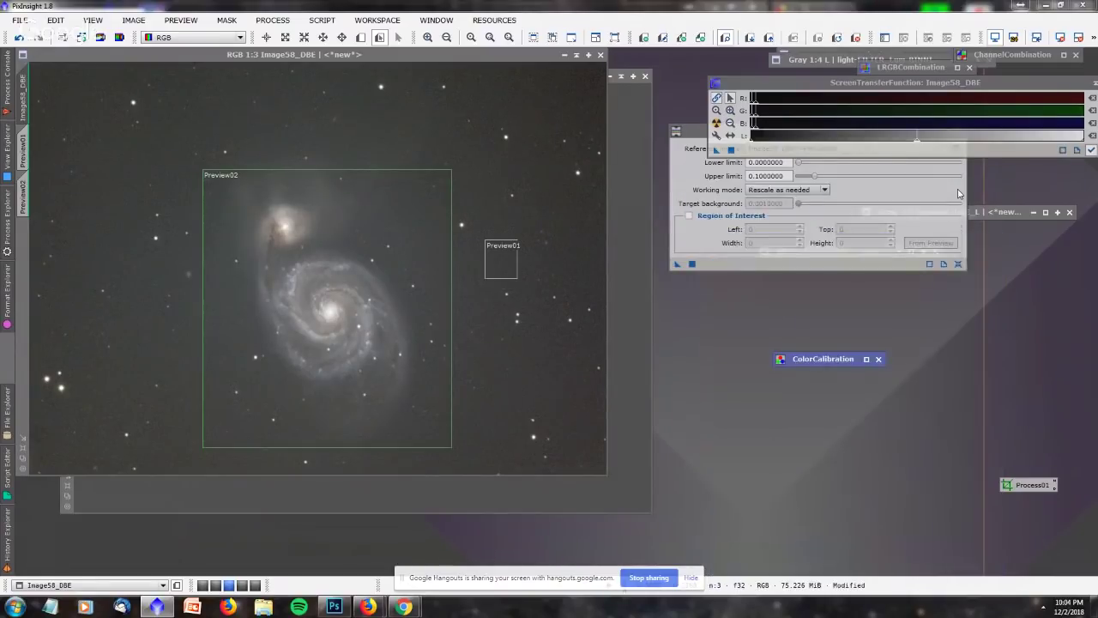
click(211, 55)
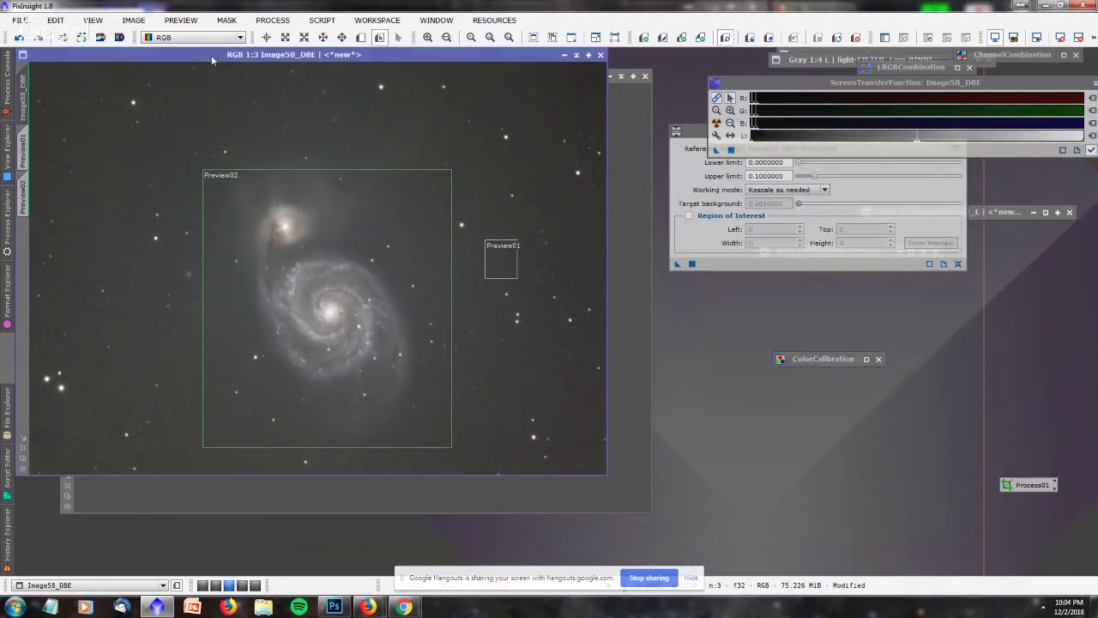
click(169, 22)
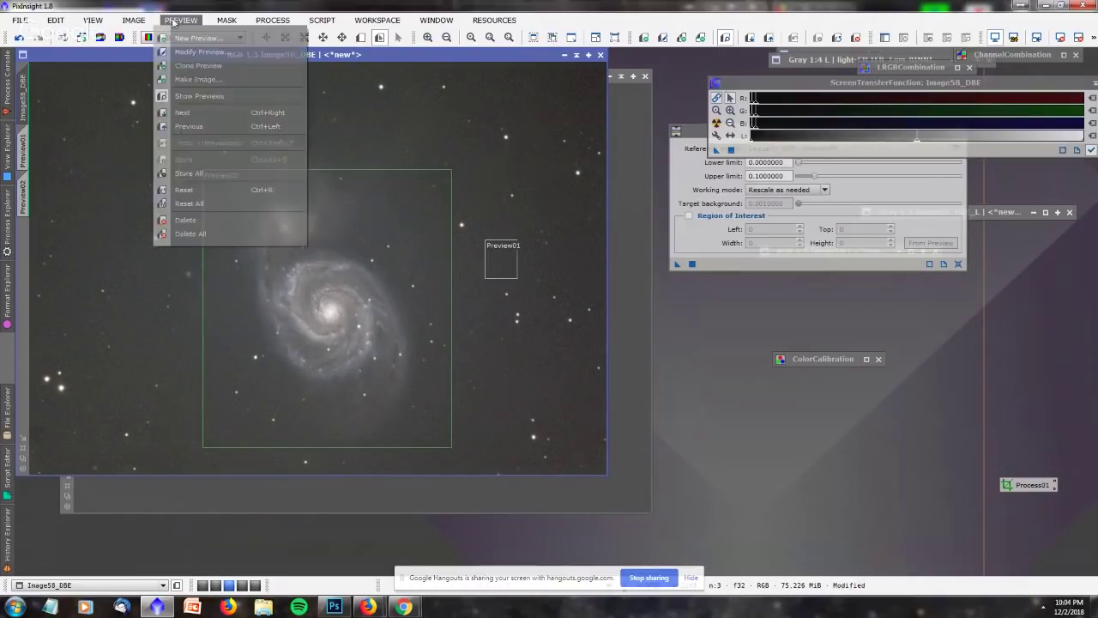
click(193, 236)
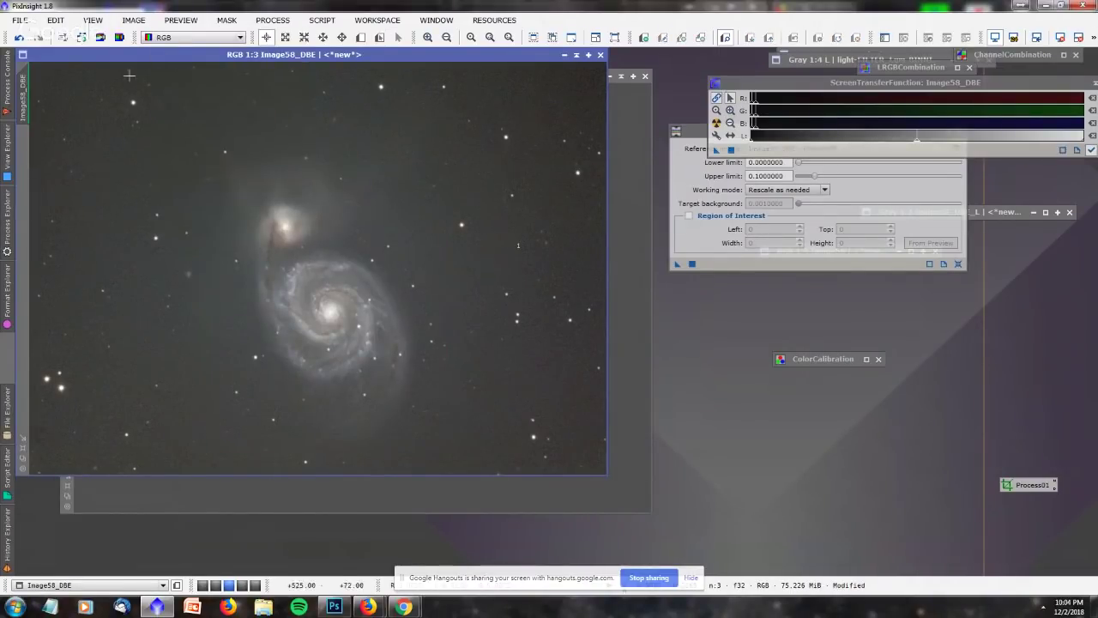
Open the HistogramTransformation process from the full process list and collapse its window beside the RGB image.
click(7, 246)
scroll(93, 147, up, 18)
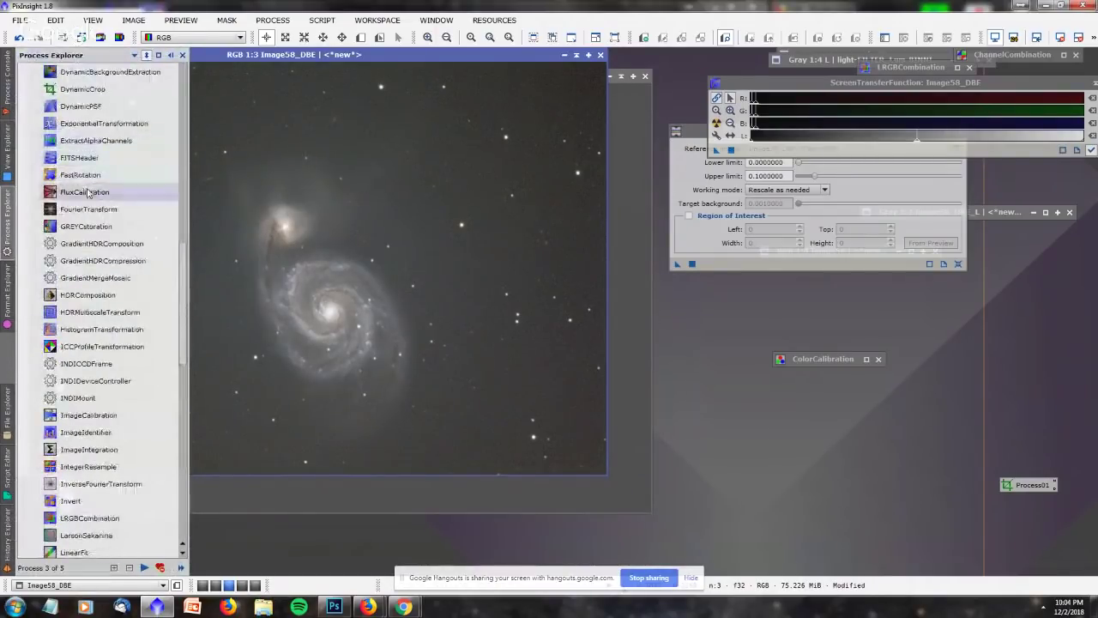
double_click(101, 329)
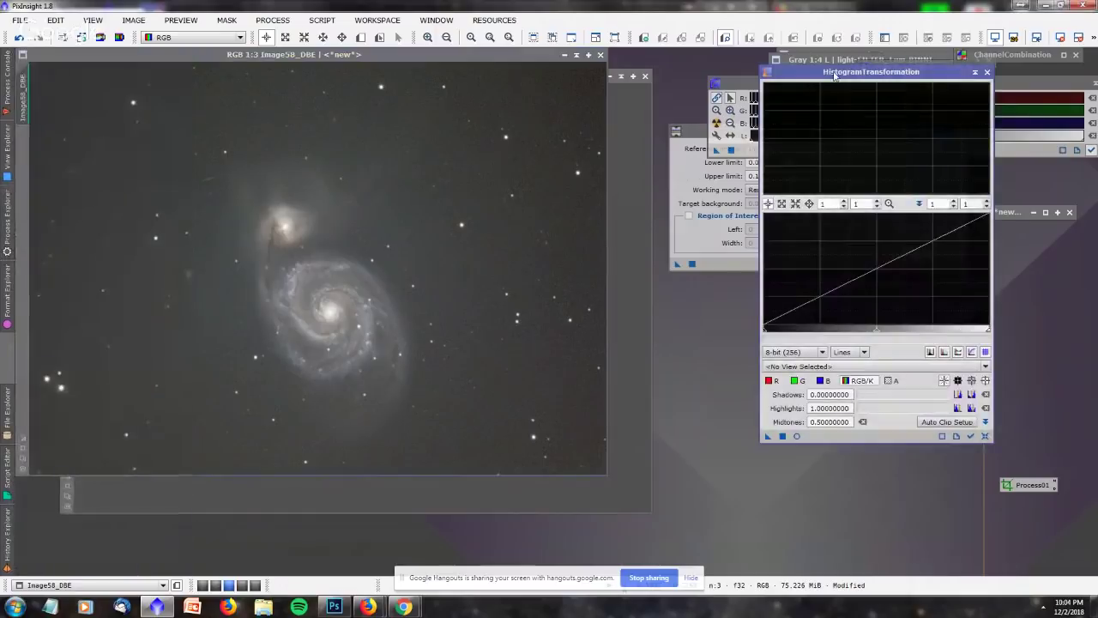
click(974, 72)
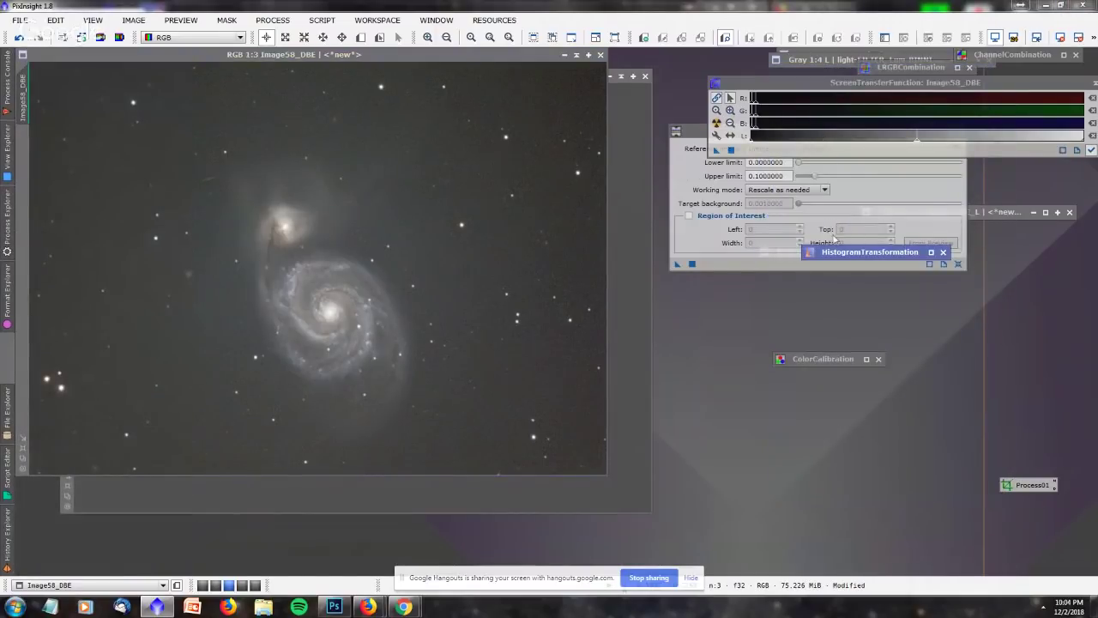
Clear the screen stretch on Image58_DBE and apply a first HistogramTransformation stretch with midtones of about 0.096.
double_click(850, 253)
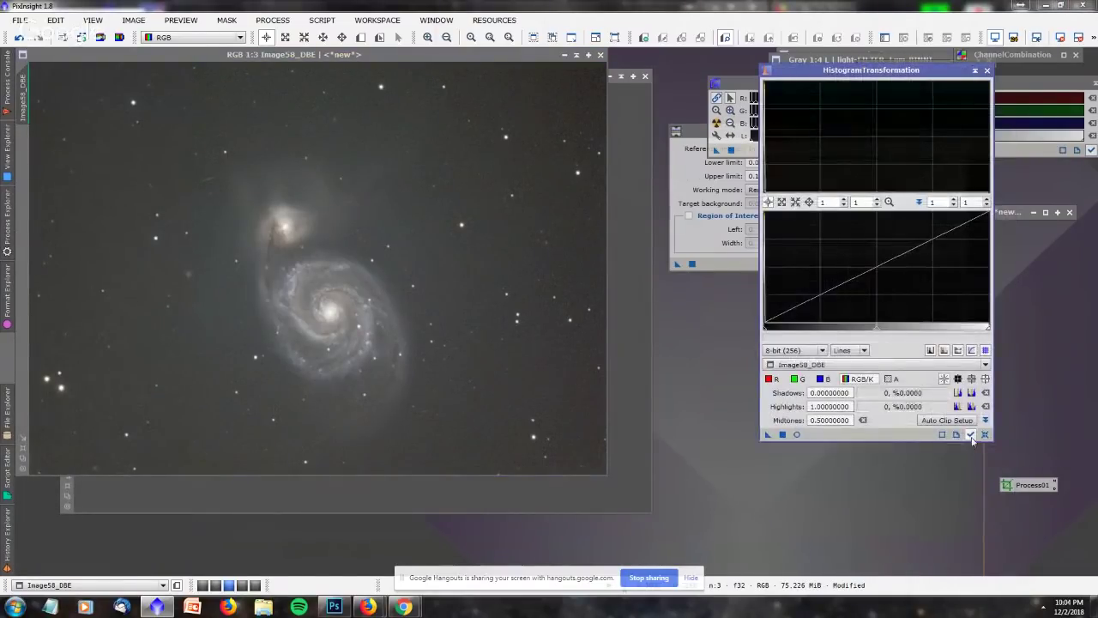
drag(875, 72, 928, 168)
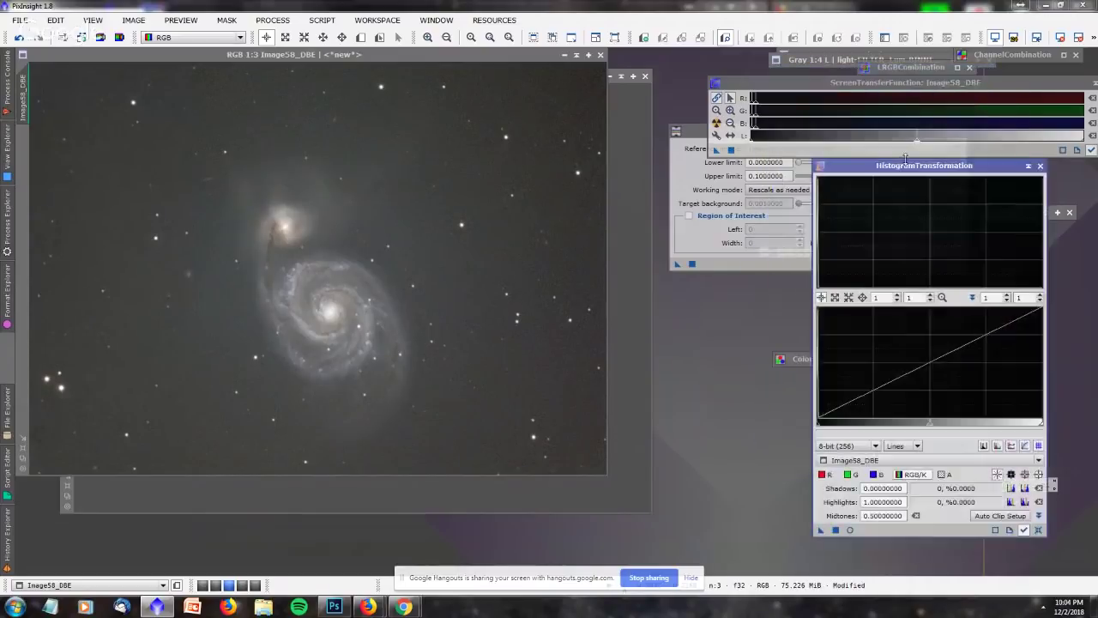
click(801, 97)
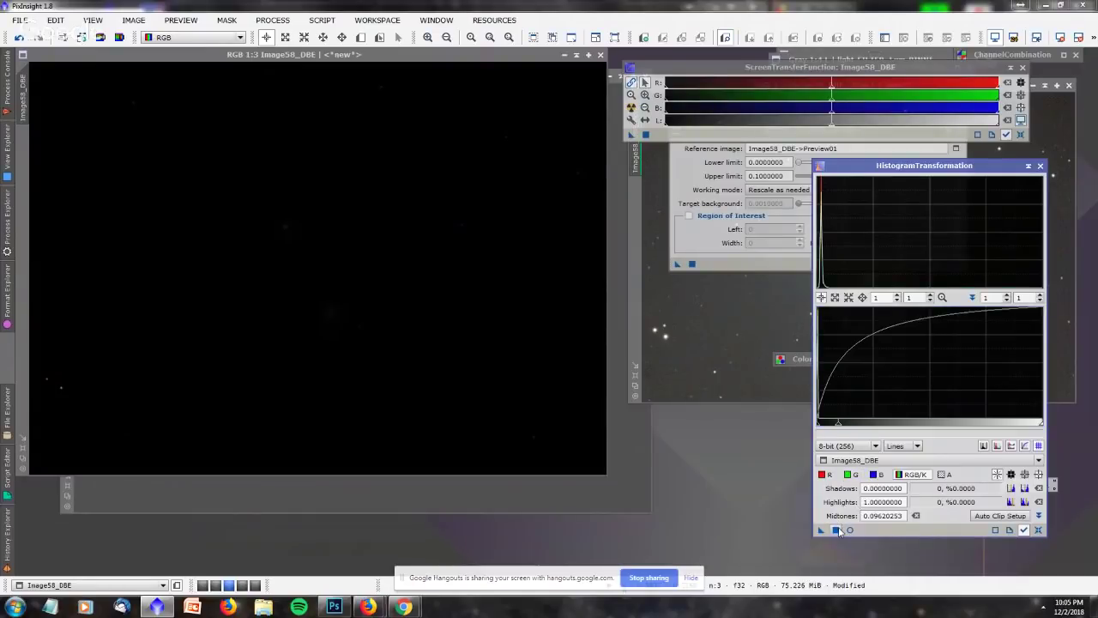
click(836, 529)
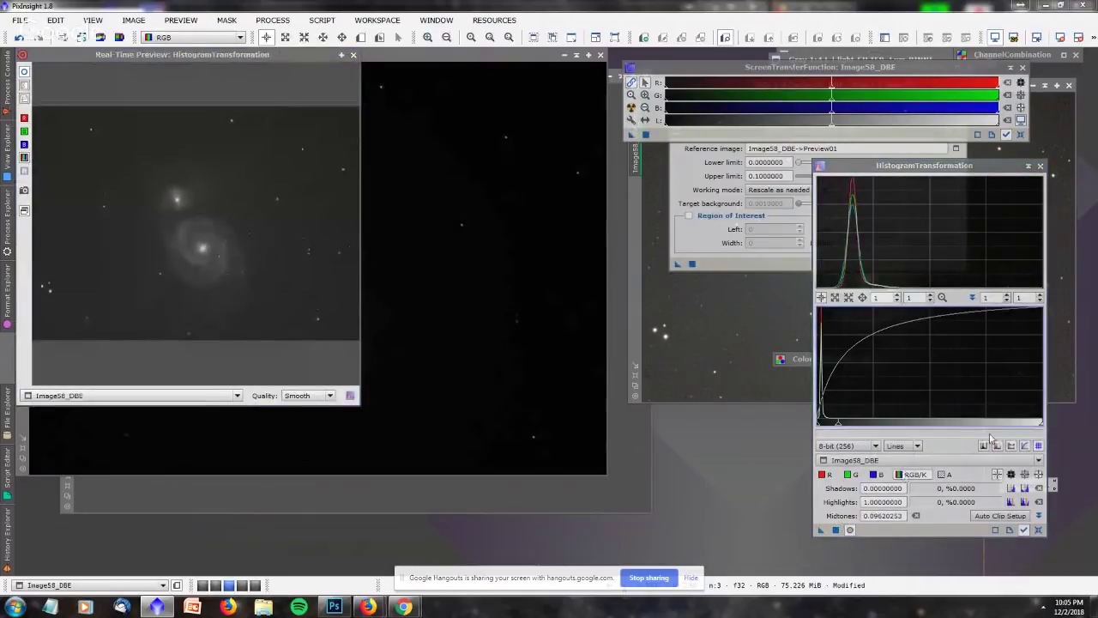
Reset the histogram settings and apply a second stretch to Image58_DBE with midtones of about 0.165.
click(1038, 529)
drag(930, 424, 853, 426)
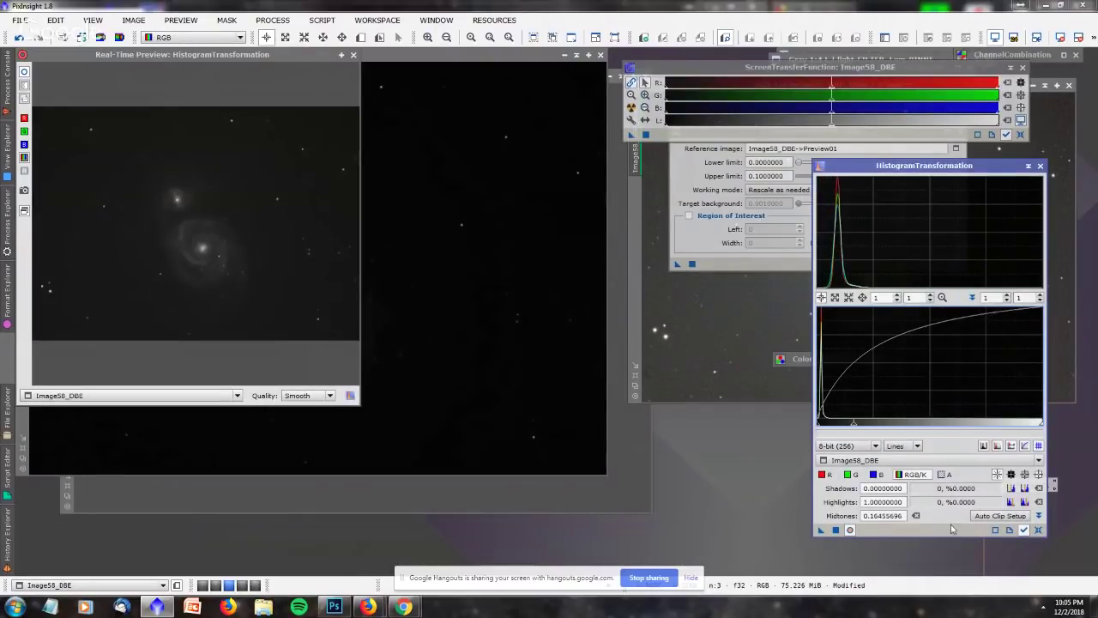
click(836, 529)
Reset the histogram settings and stretch Image58_DBE again with shadows of about 0.033 and midtones of about 0.263.
click(1038, 529)
drag(929, 425, 824, 426)
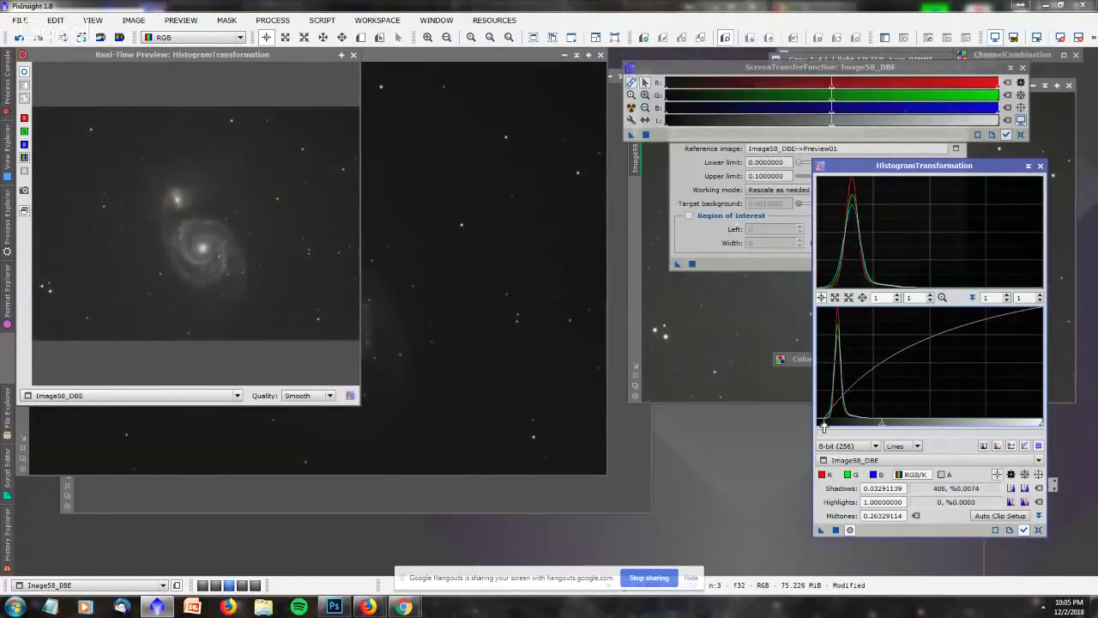
click(836, 529)
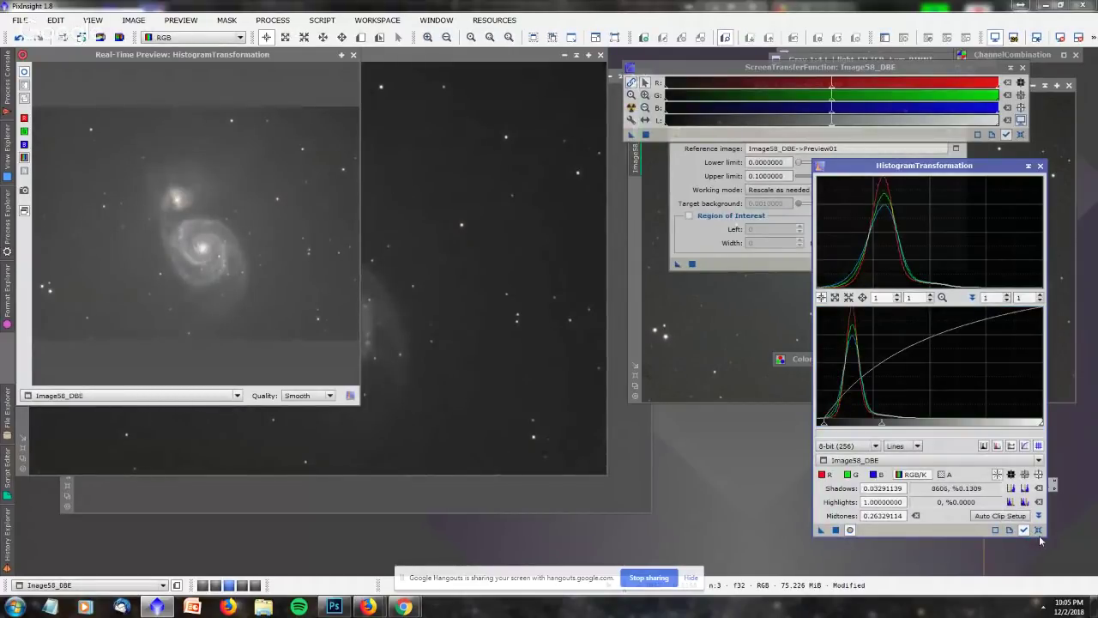
Reset the histogram settings and apply a fourth stretch to Image58_DBE with shadows at 0 and midtones of about 0.349.
click(1036, 527)
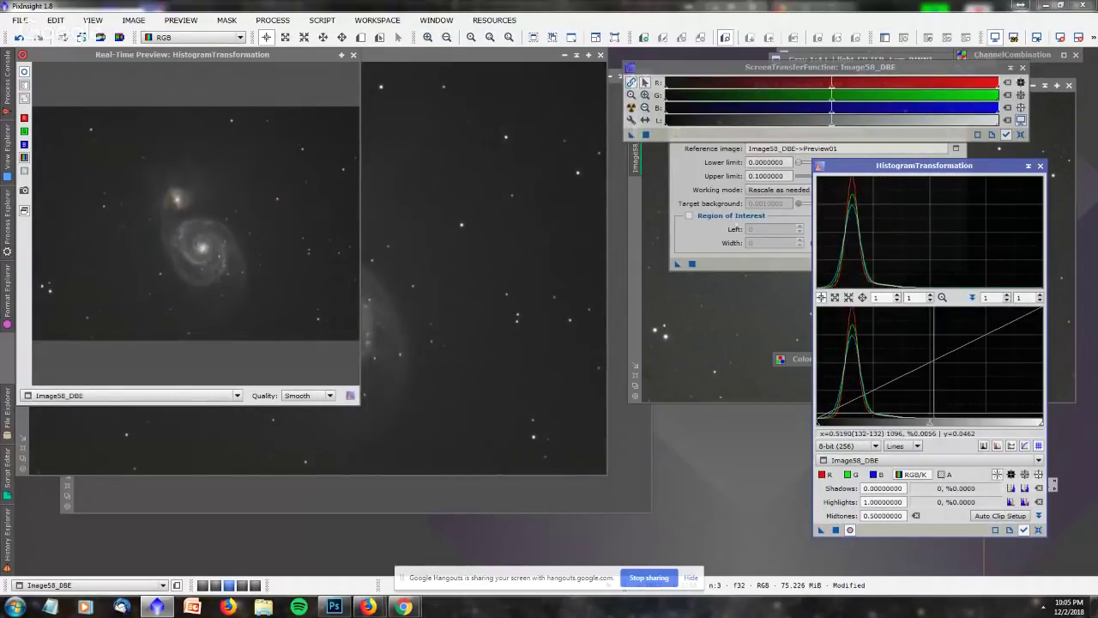
mouse_move(930, 426)
mouse_down()
mouse_move(903, 426)
mouse_move(918, 425)
mouse_up()
drag(816, 426, 816, 426)
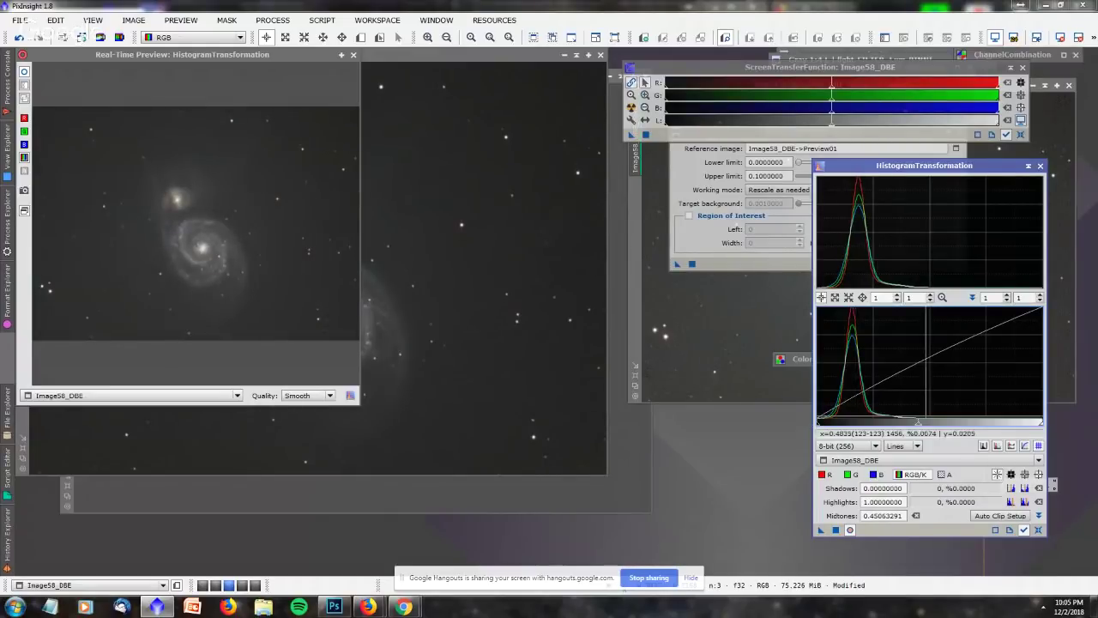
drag(920, 426, 896, 427)
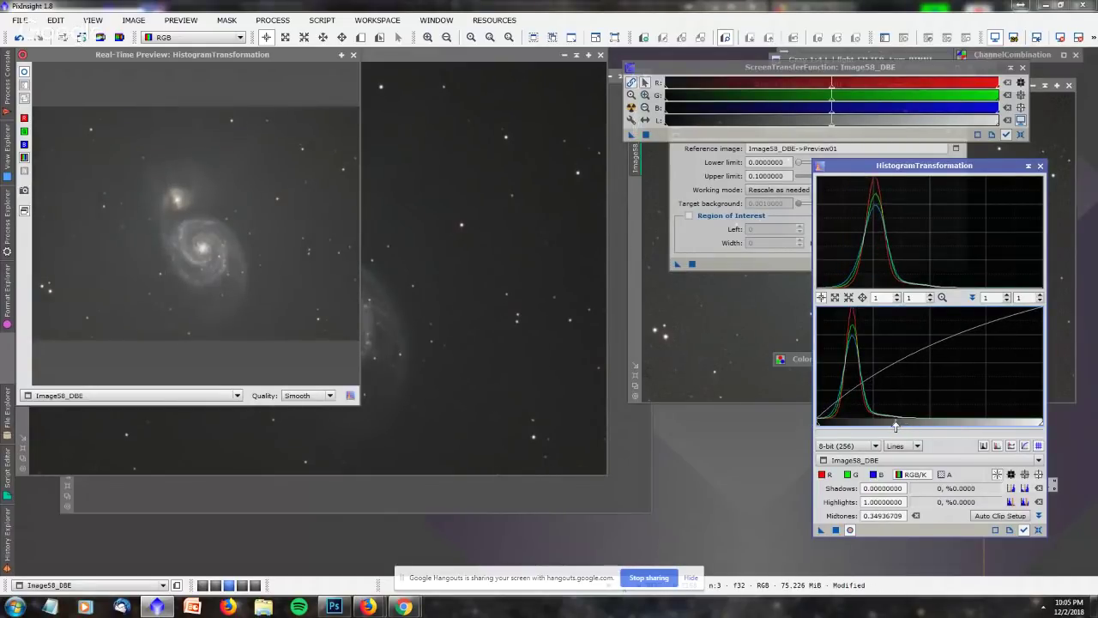
click(837, 530)
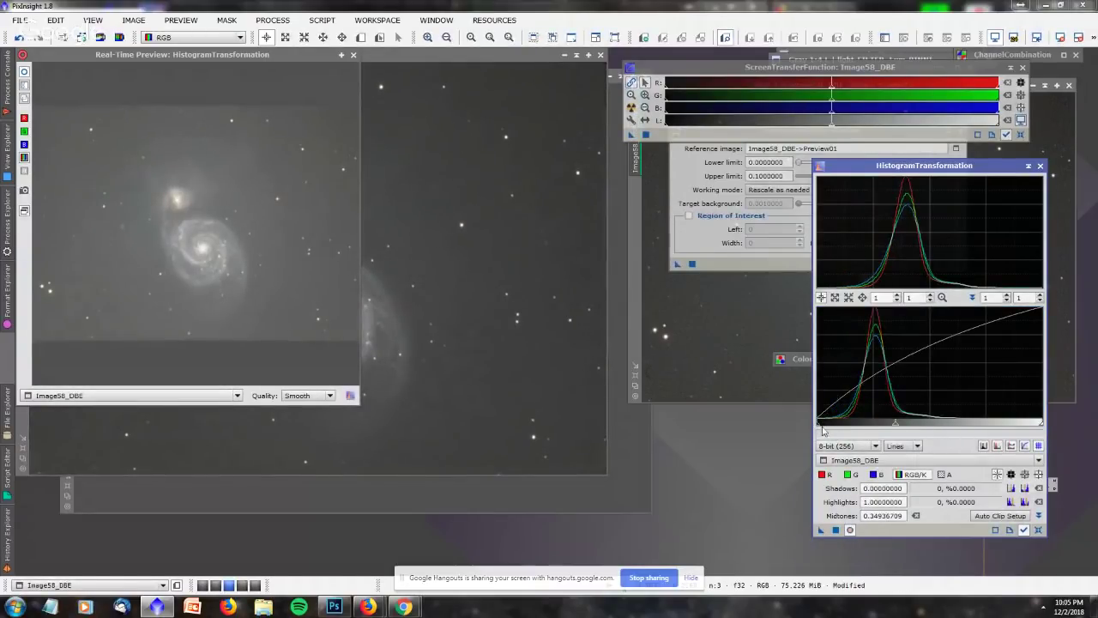
Darken Image58_DBE by applying a HistogramTransformation with shadows at 0 and midtones of about 0.66.
drag(822, 429, 823, 433)
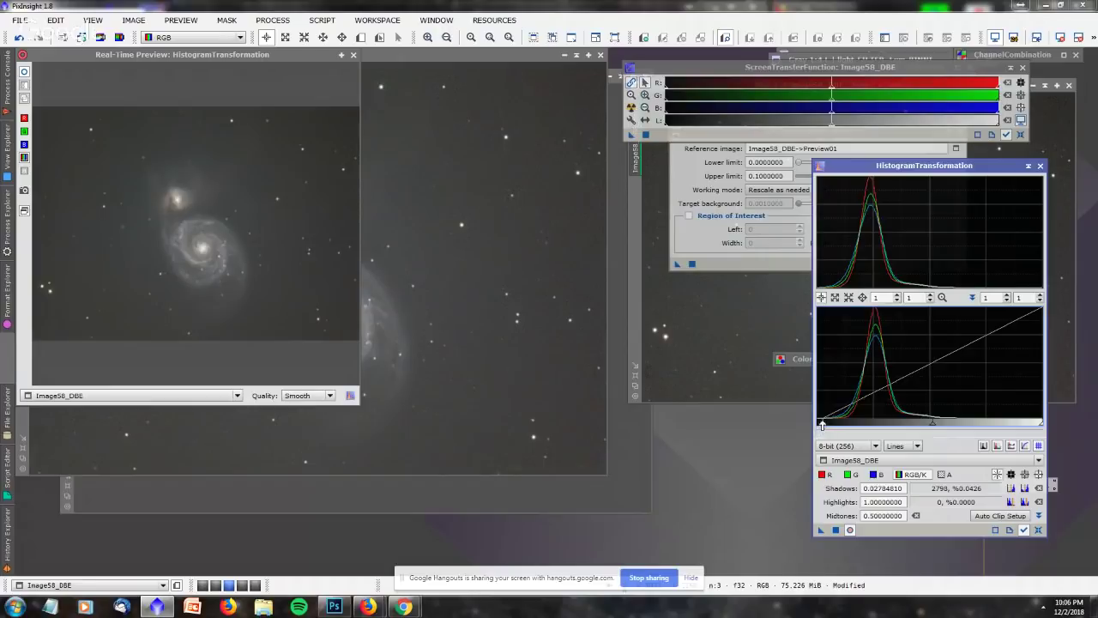
drag(822, 423, 785, 425)
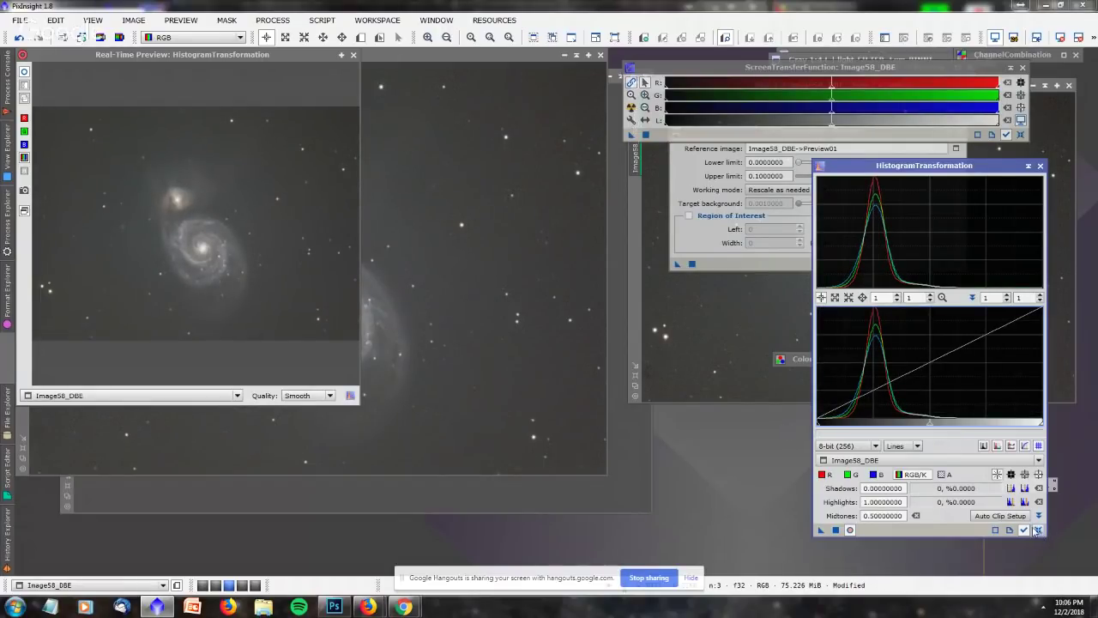
drag(928, 425, 965, 424)
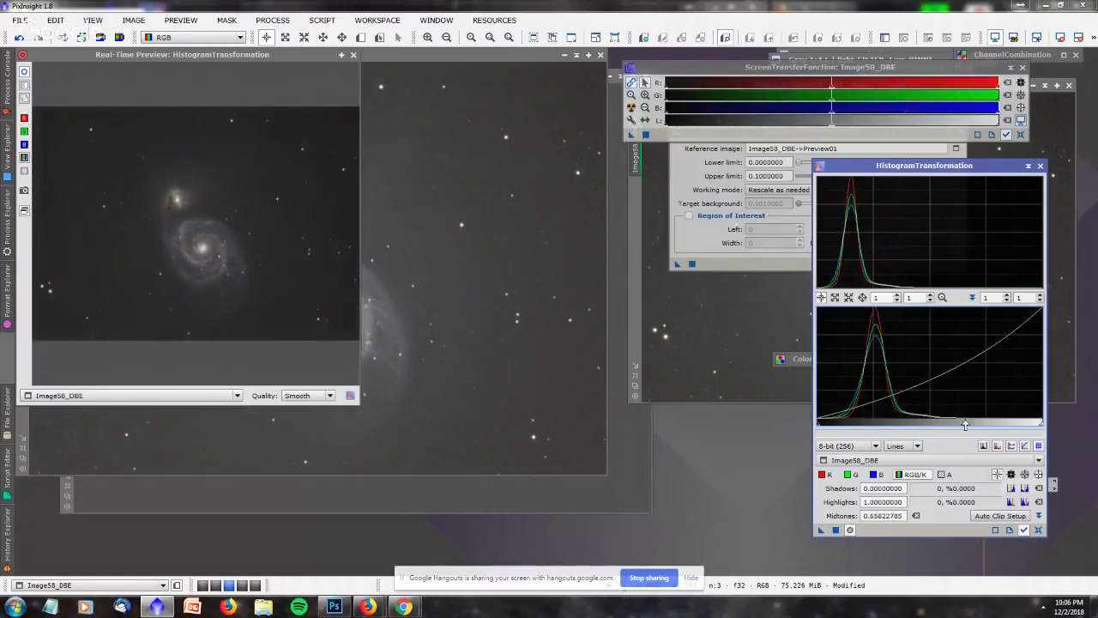
click(835, 529)
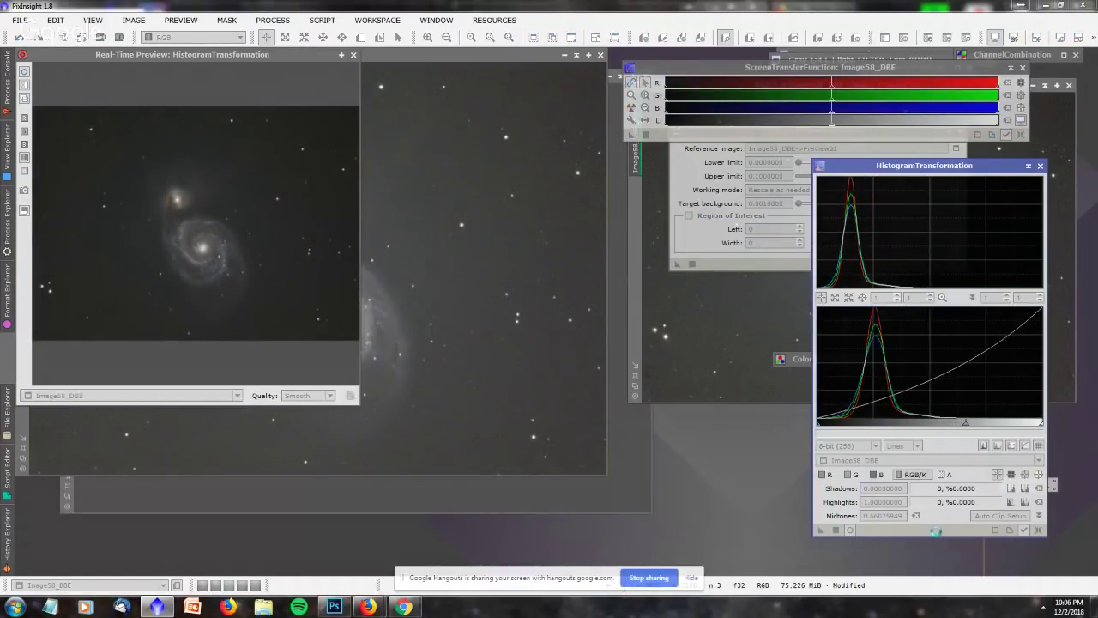
Close the real-time preview, inspect the stretched galaxy, and apply BackgroundNeutralization to Image58_DBE using Preview01 as the reference.
click(352, 54)
scroll(415, 168, up, 1)
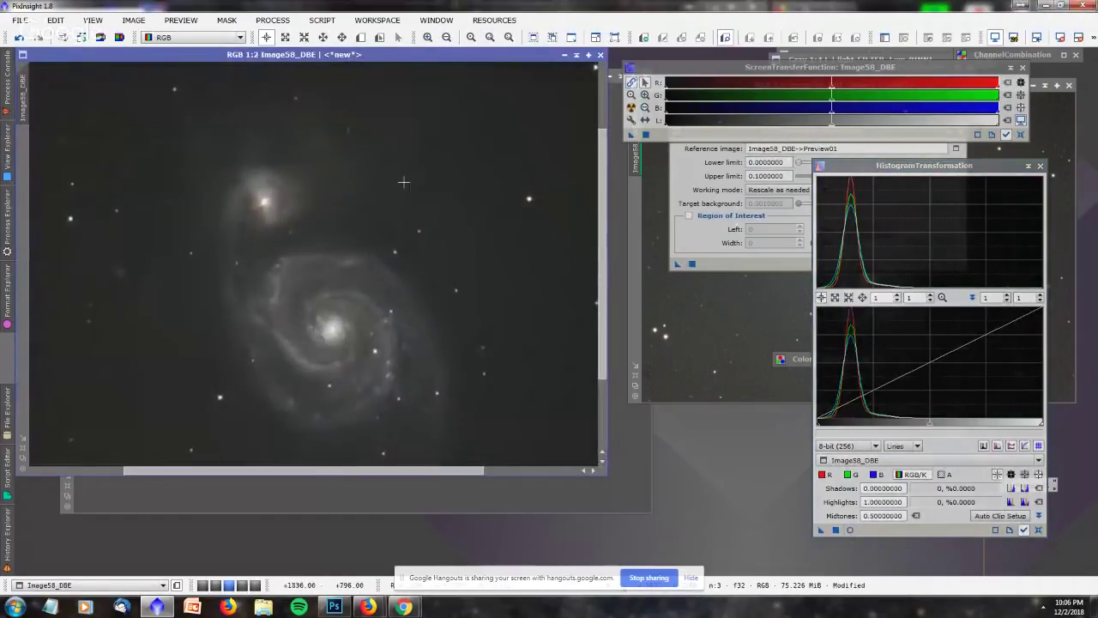
scroll(404, 182, down, 1)
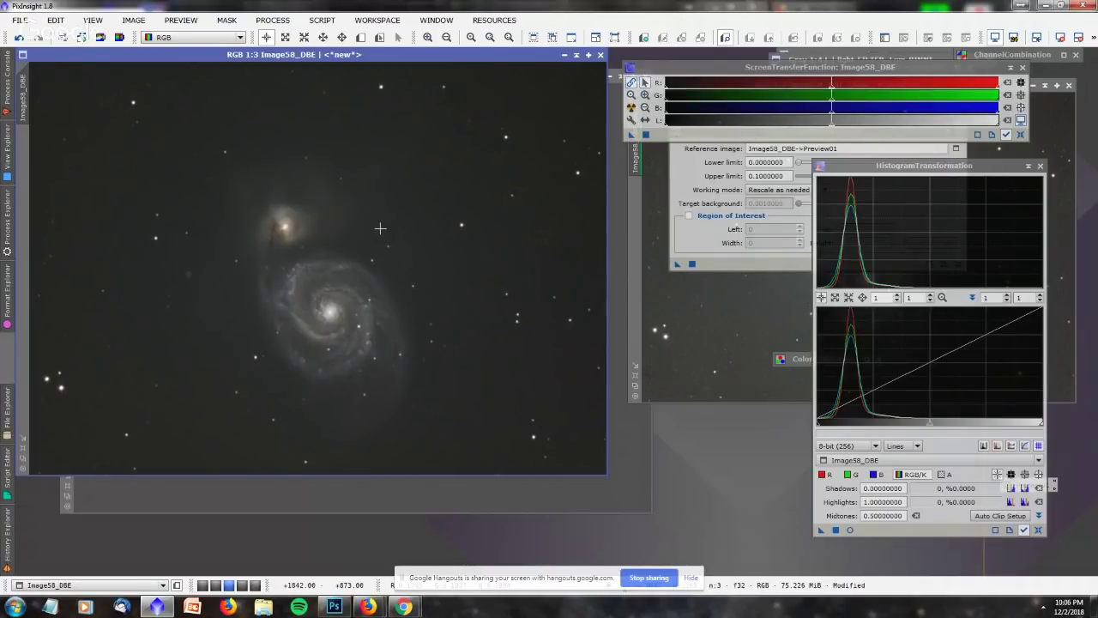
click(691, 265)
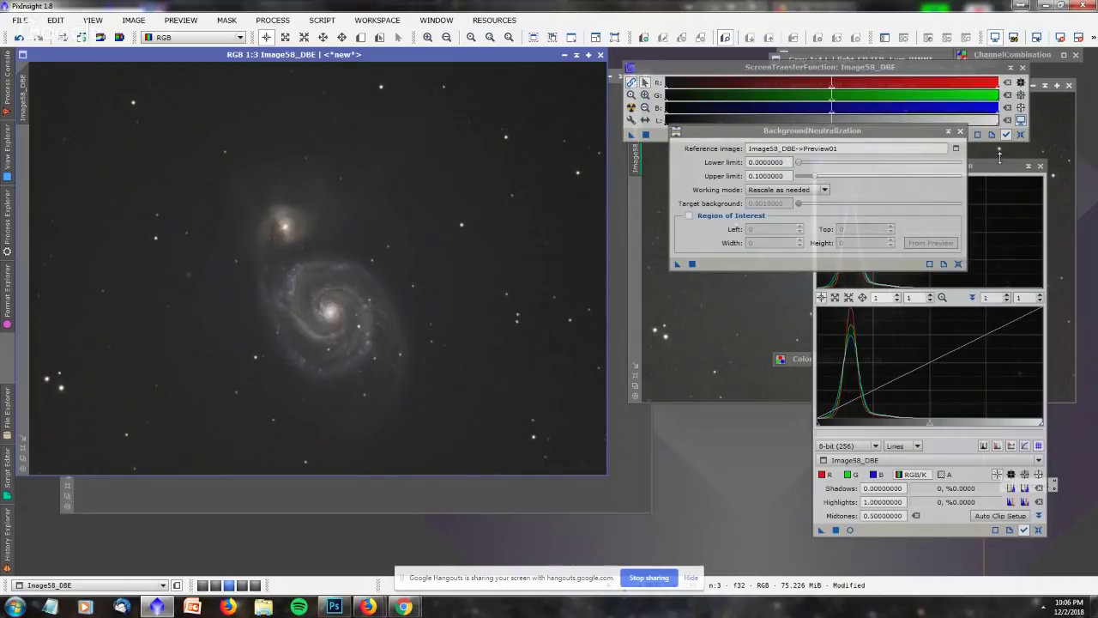
click(972, 167)
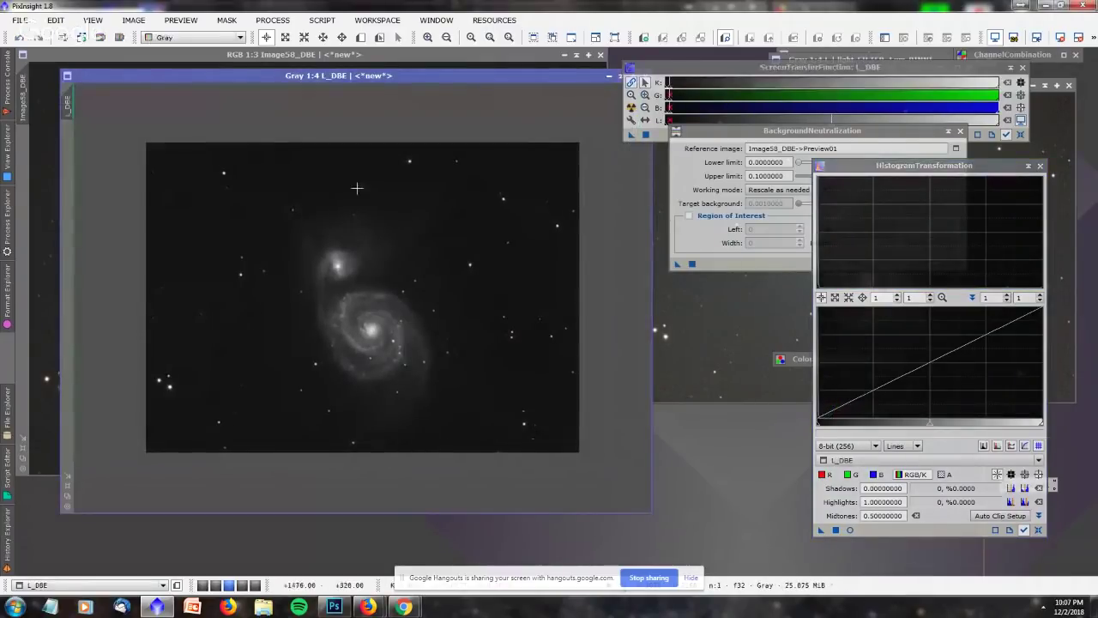
Reset the screen stretch of the luminance image L_DBE and open its real-time HistogramTransformation preview.
drag(341, 76, 296, 55)
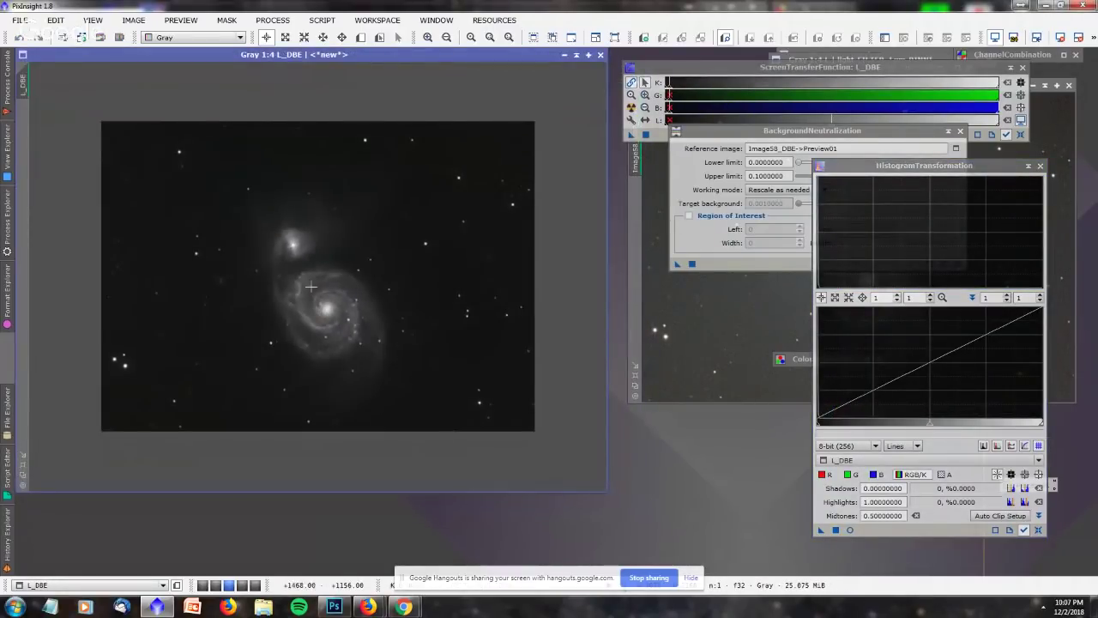
click(788, 69)
click(1020, 134)
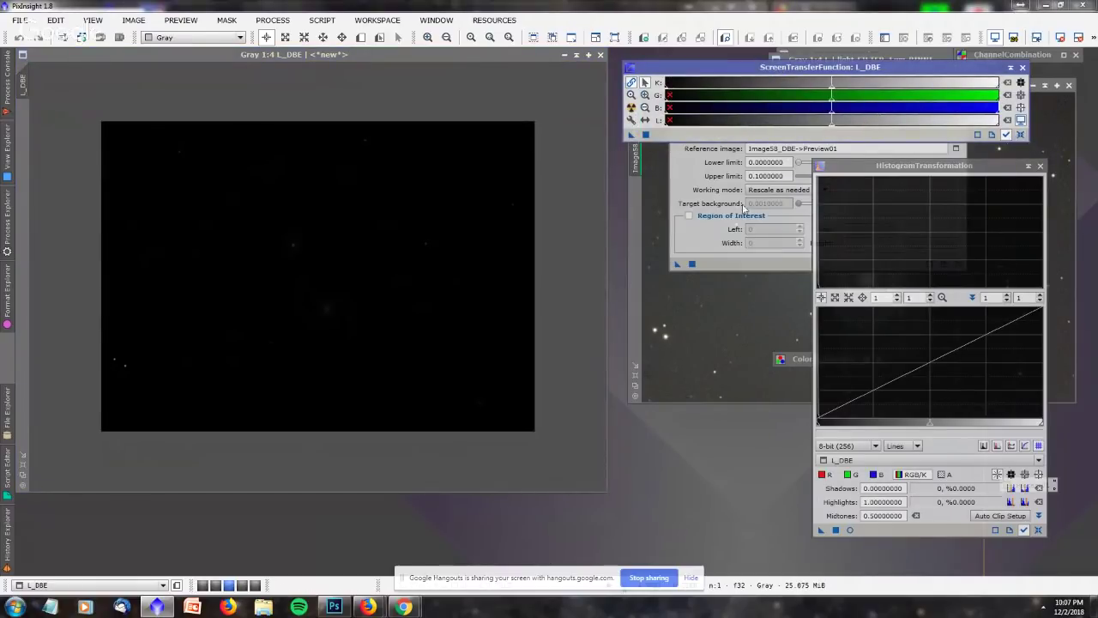
click(849, 529)
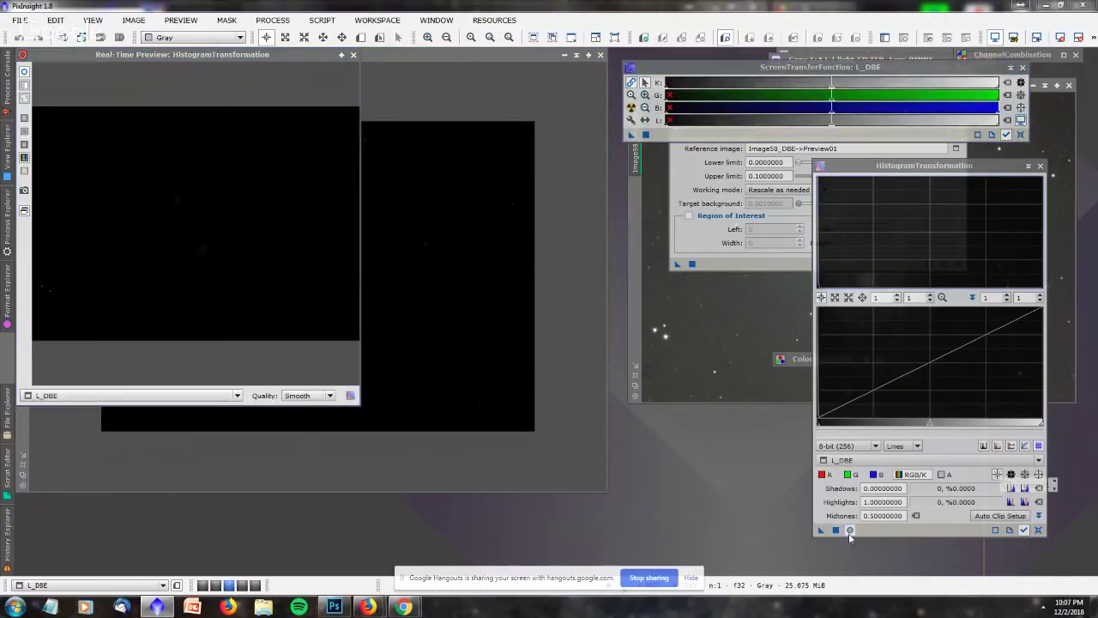
Stretch L_DBE in two HistogramTransformation passes, with midtones of about 0.066 and about 0.157, resetting the settings in between.
drag(929, 424, 832, 425)
click(835, 529)
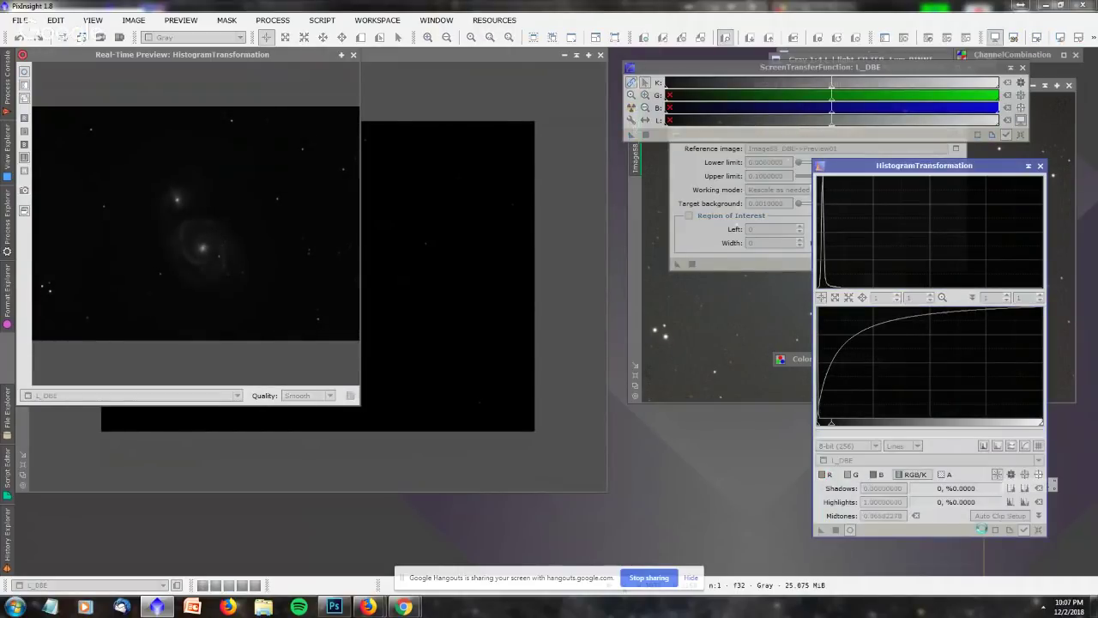
click(1038, 529)
drag(928, 424, 852, 425)
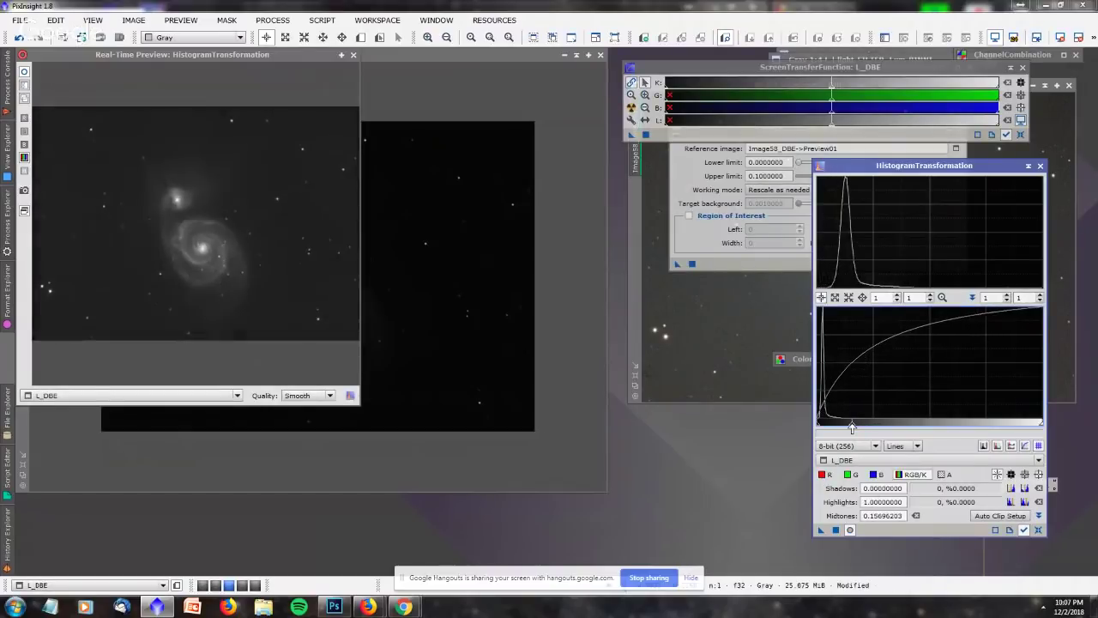
click(836, 529)
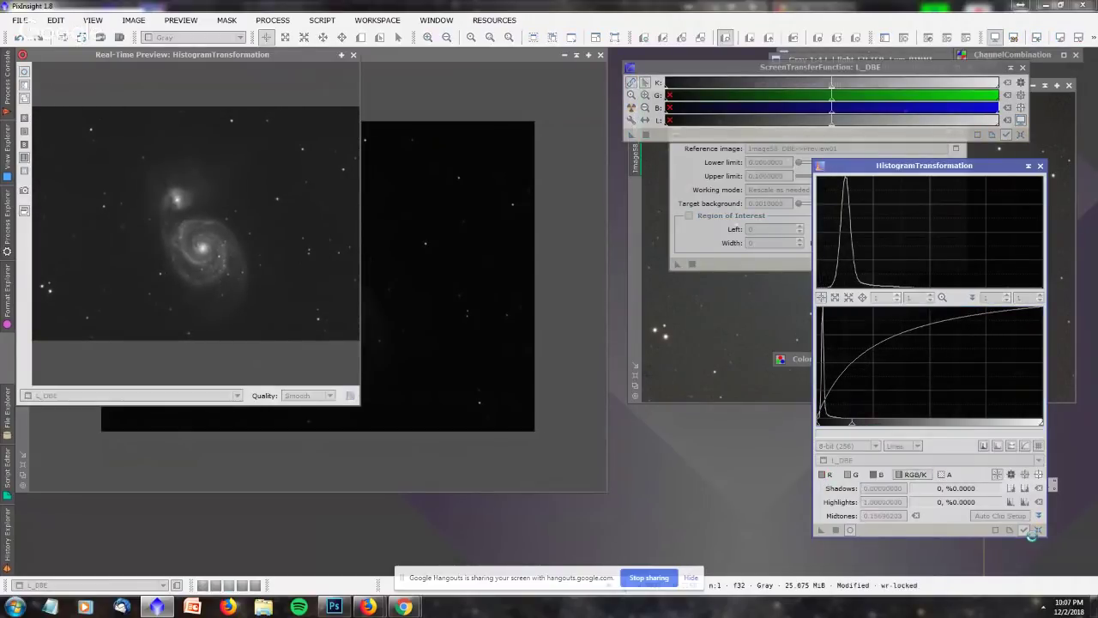
Reset the histogram settings and apply a third stretch to L_DBE with shadows raised to about 0.03 and lowered midtones.
click(1037, 529)
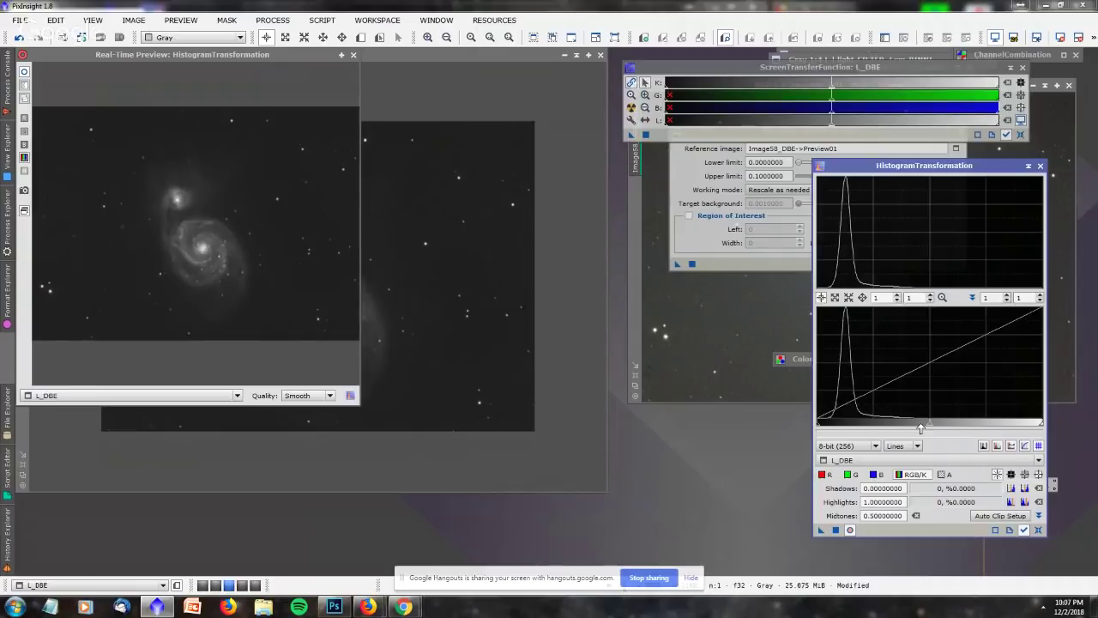
drag(929, 424, 903, 425)
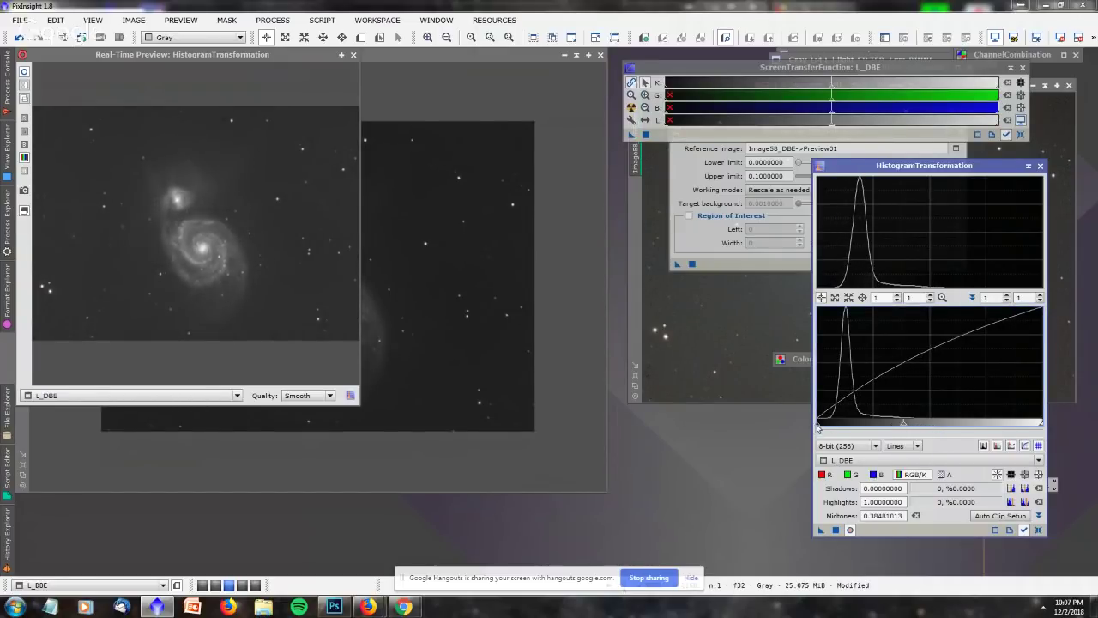
mouse_move(818, 426)
mouse_down()
mouse_move(826, 439)
mouse_move(826, 423)
mouse_up()
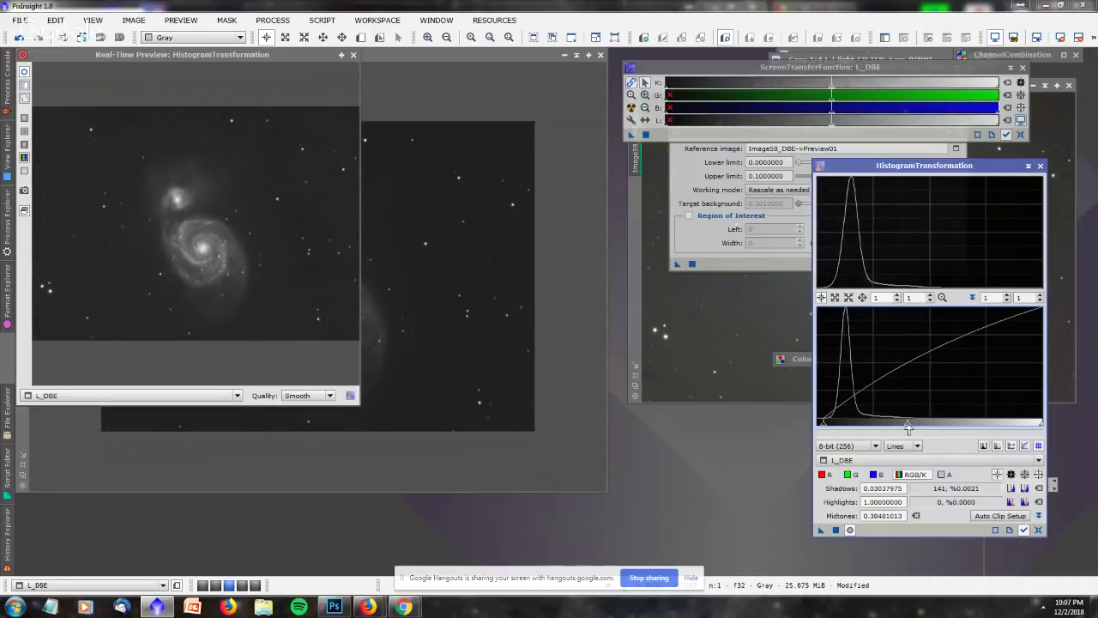
drag(909, 426, 908, 426)
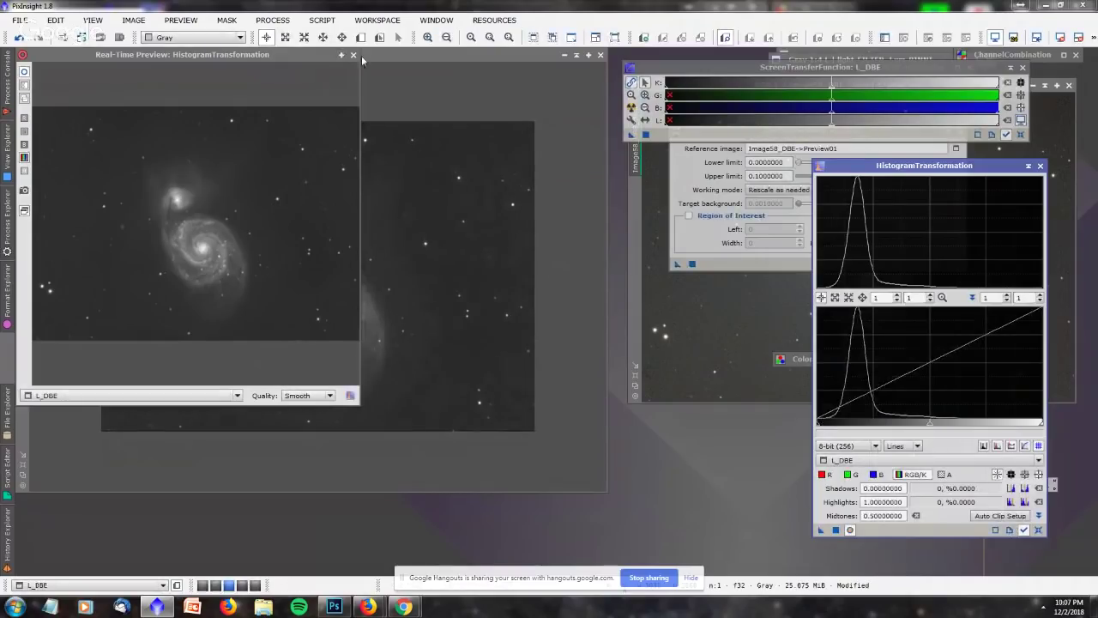
Close the real-time preview and examine the galaxy detail and background in the stretched L_DBE image.
click(355, 55)
scroll(350, 262, up, 1)
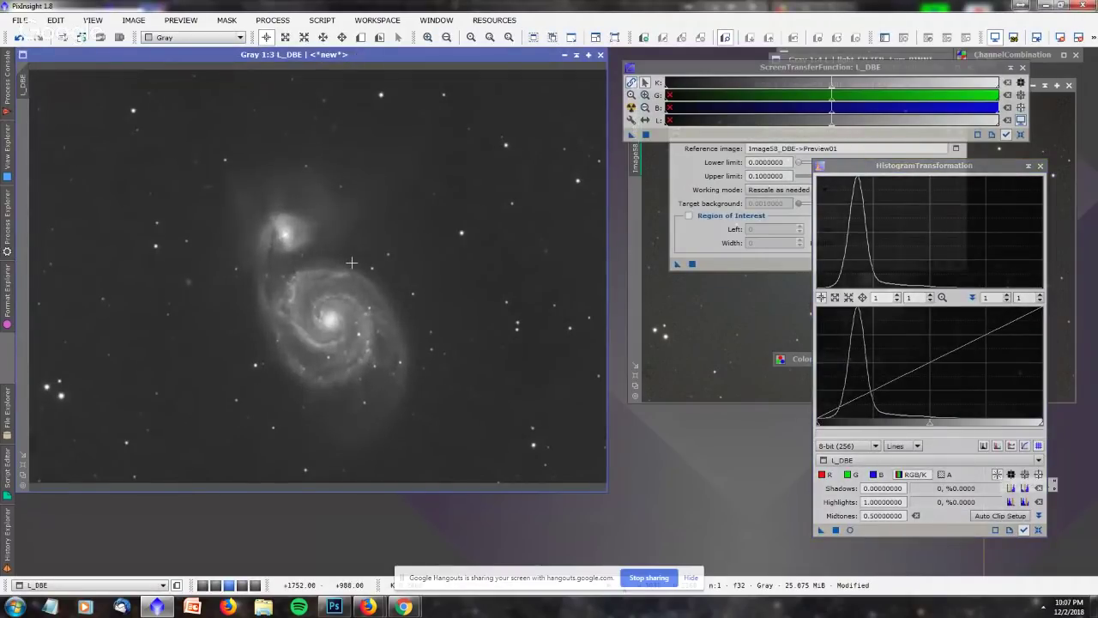
scroll(351, 262, down, 1)
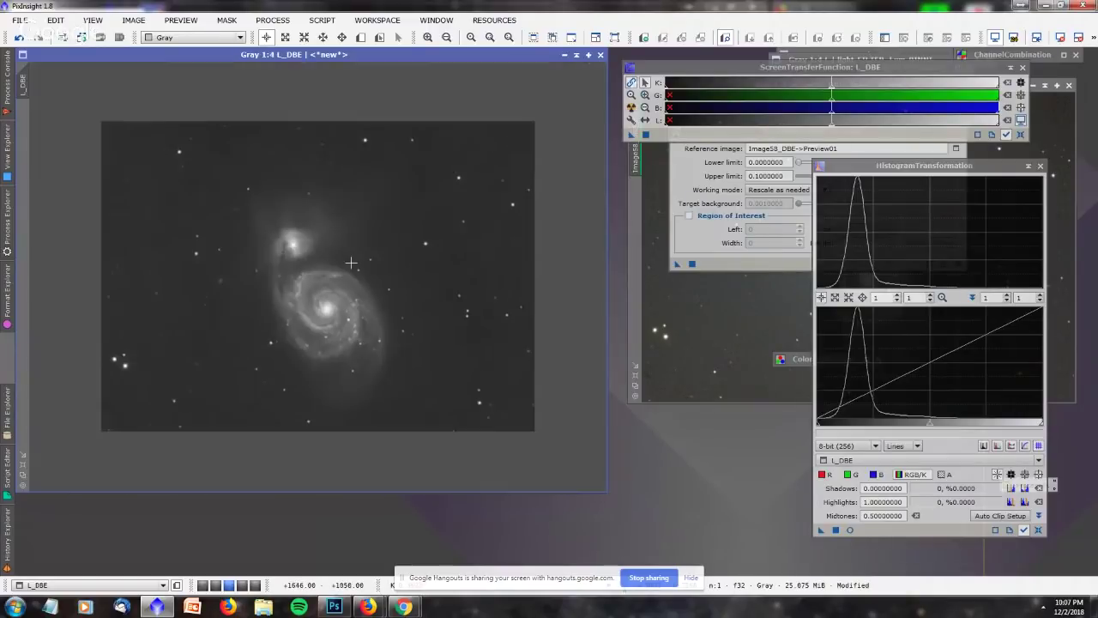
scroll(351, 262, up, 1)
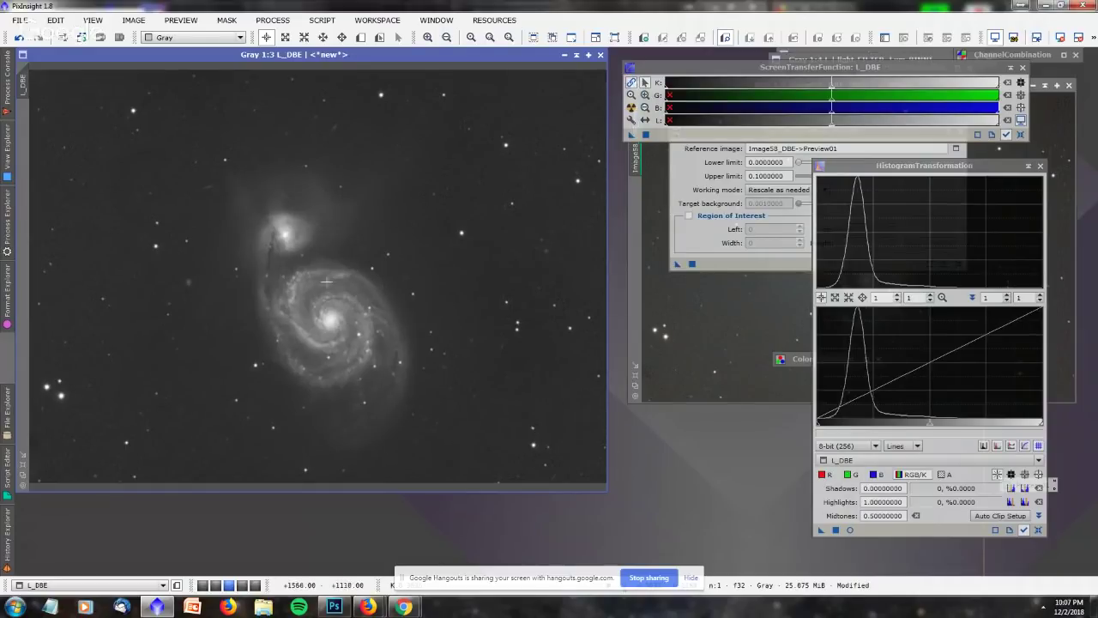
scroll(331, 265, down, 1)
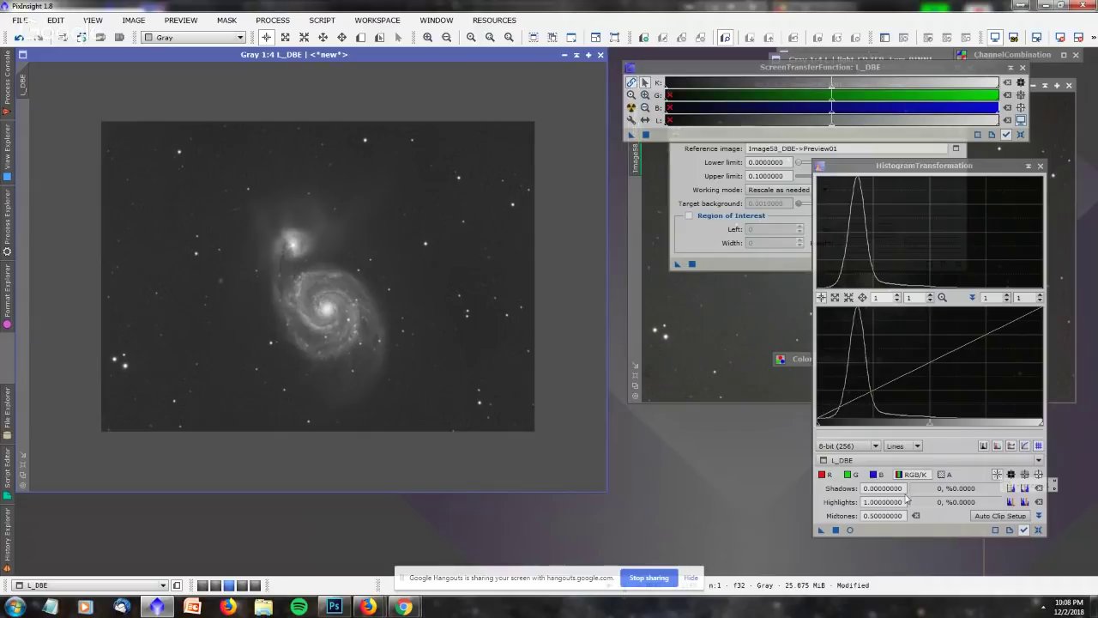
Stretch L_DBE with shadows at about 0.033 and midtones at about 0.45, reset the histogram settings and close the real-time preview.
drag(818, 427, 824, 426)
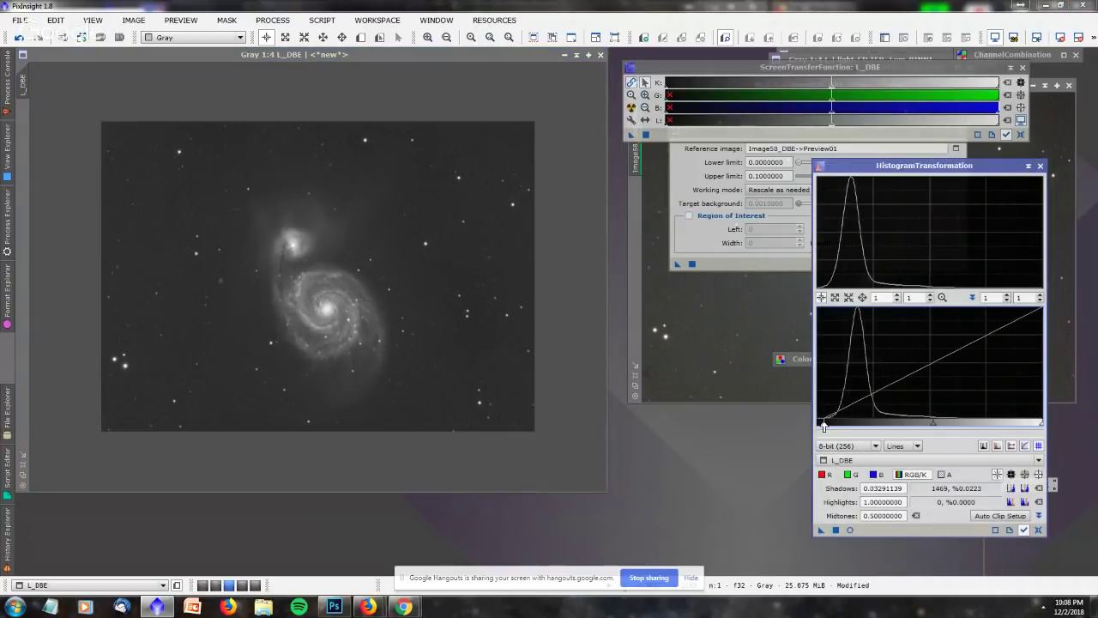
click(849, 530)
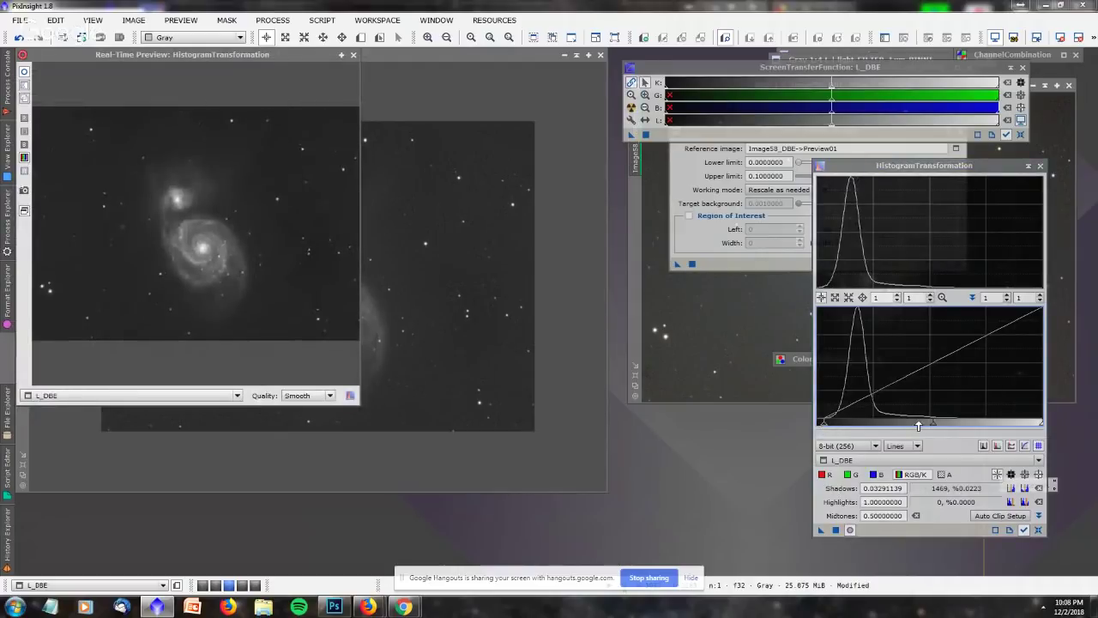
drag(932, 425, 923, 427)
click(835, 529)
click(1036, 529)
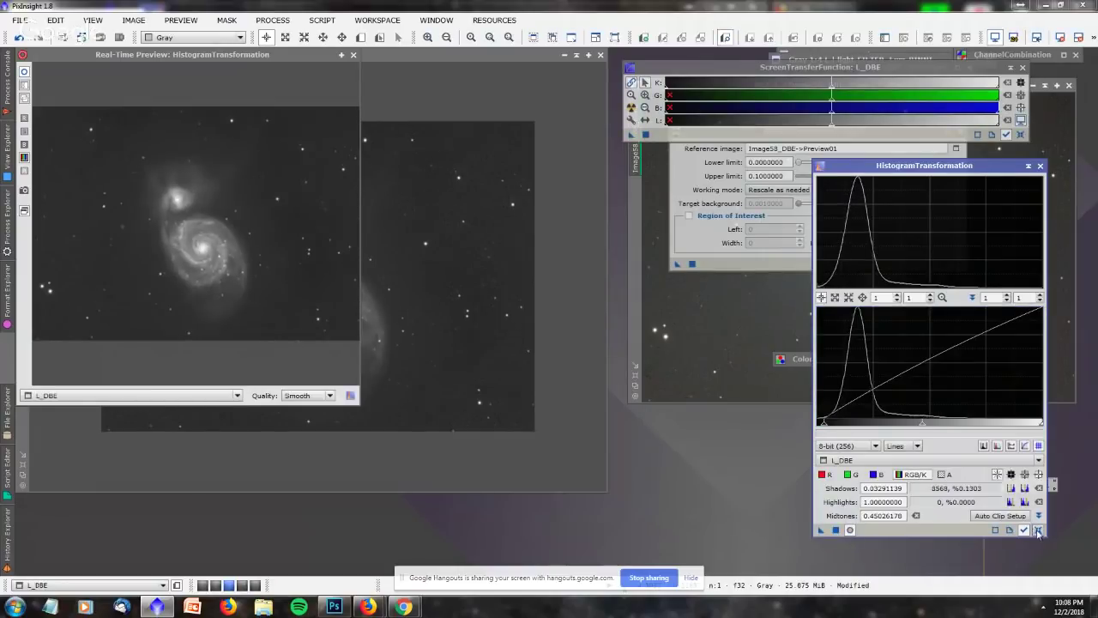
click(352, 55)
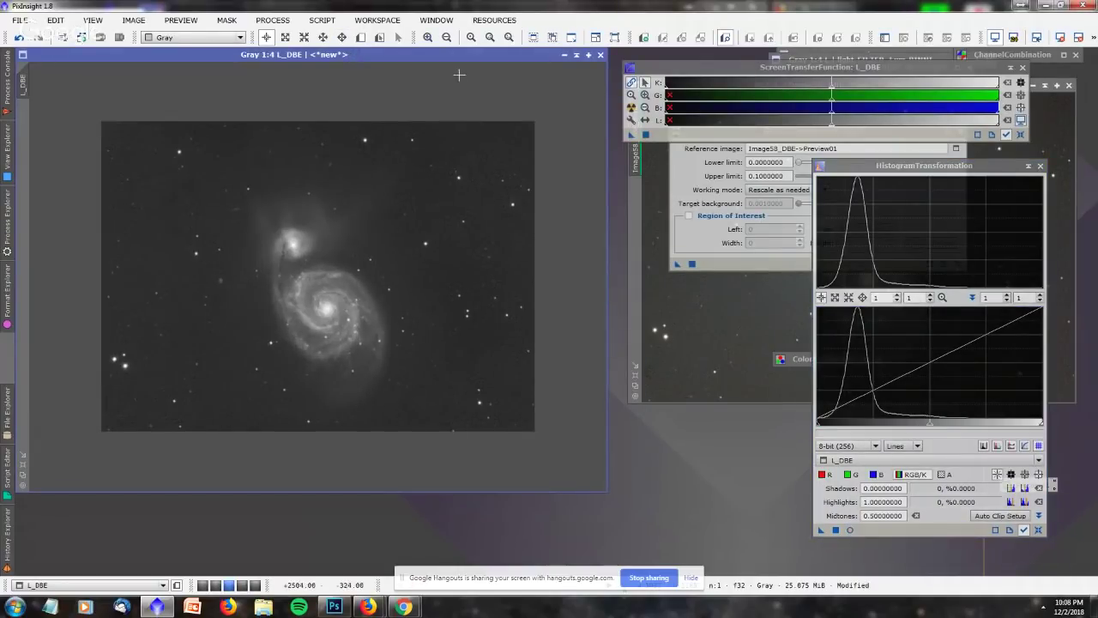
drag(559, 58, 635, 106)
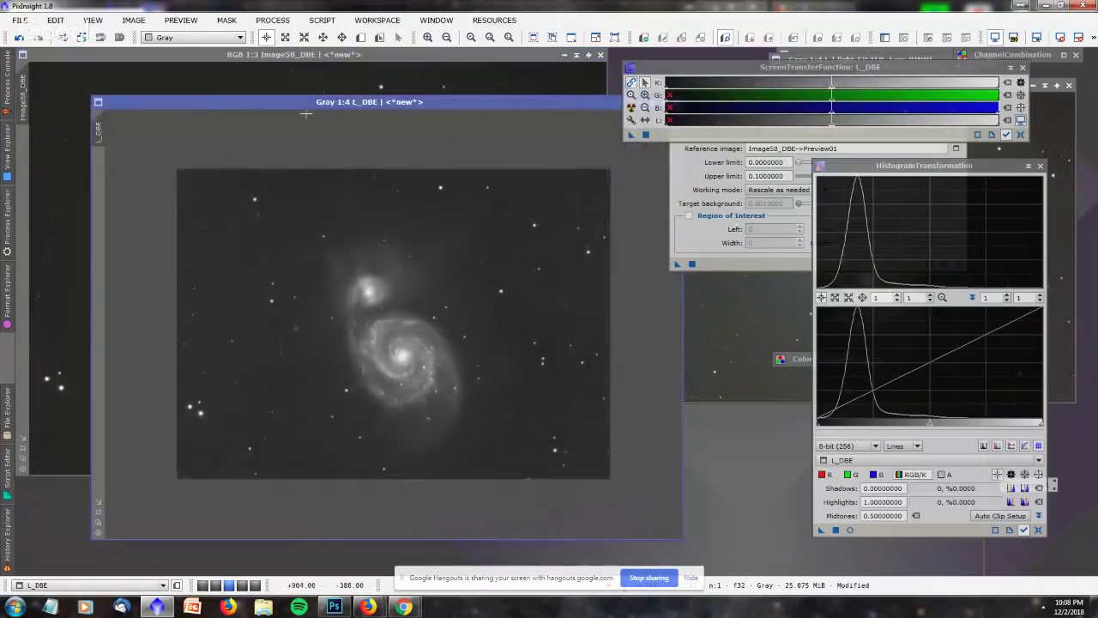
right_click(98, 127)
click(142, 176)
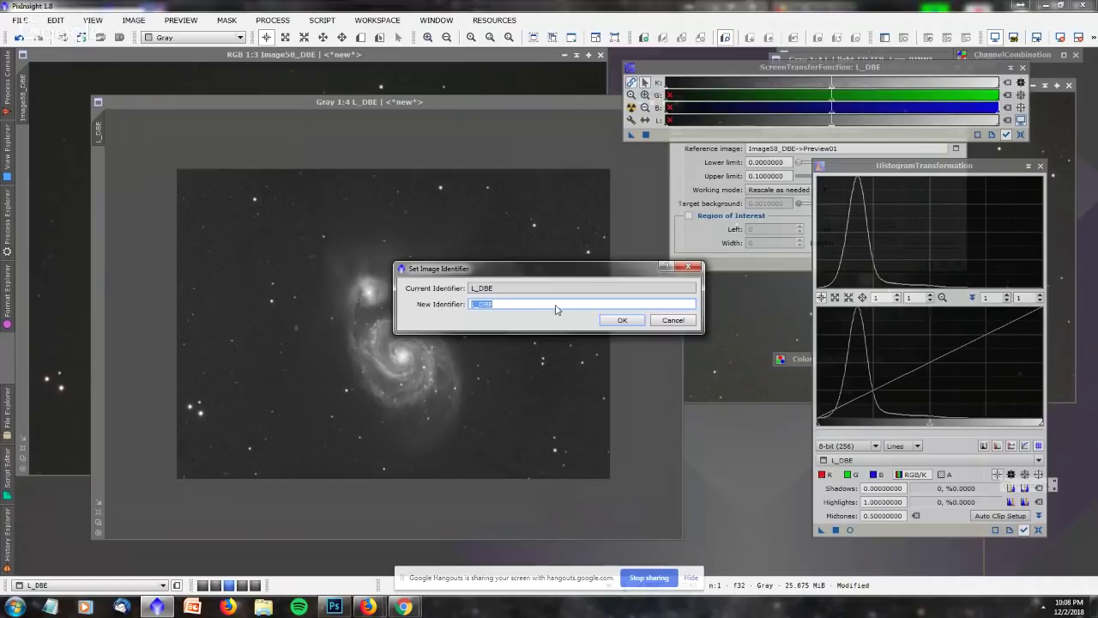
click(673, 320)
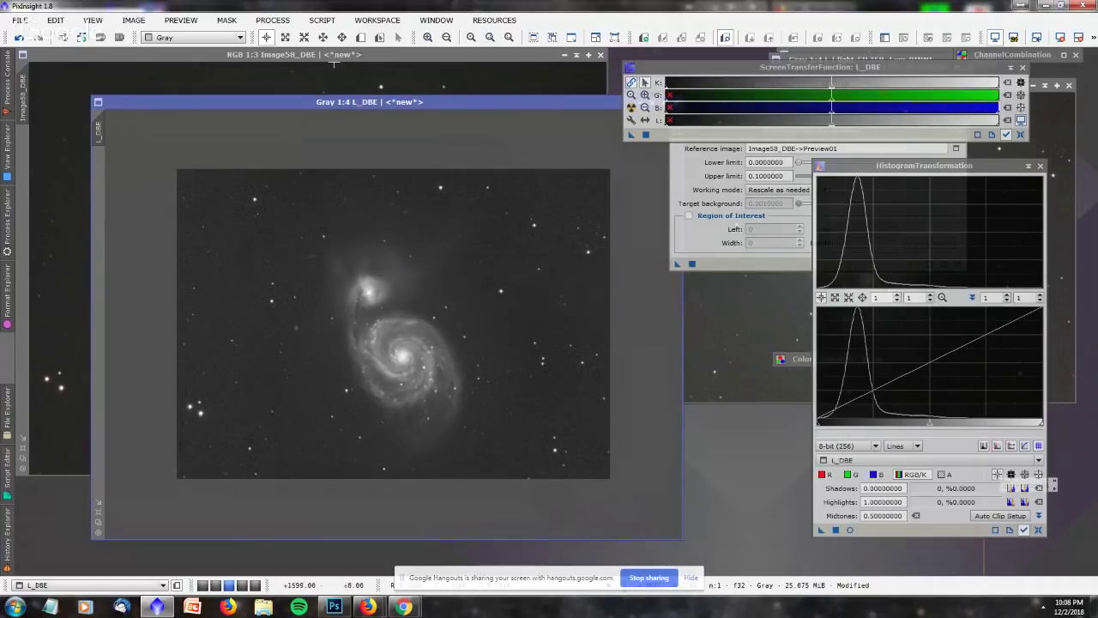
Set ChannelCombination to CIE L*a*b* with only the L channel enabled and L_DBE as its source image.
click(330, 57)
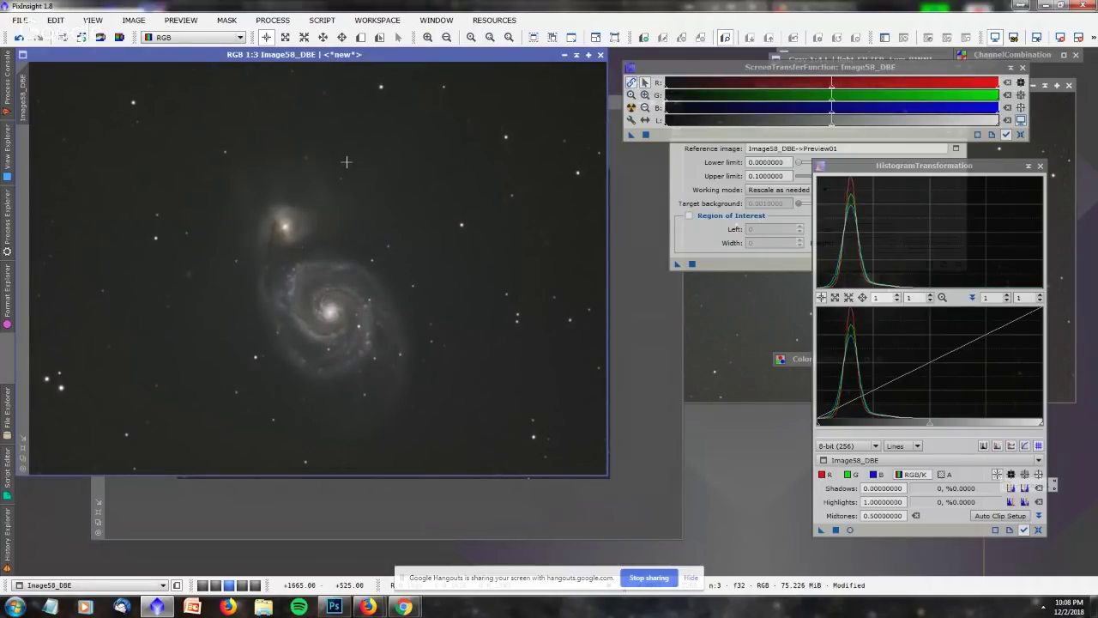
double_click(988, 55)
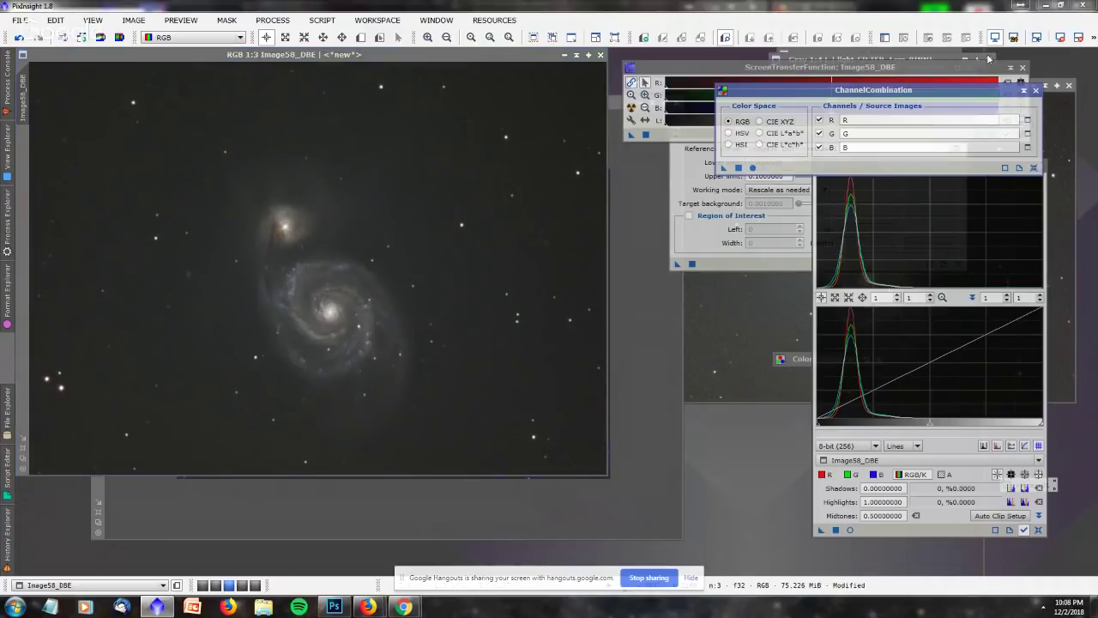
click(763, 143)
click(809, 142)
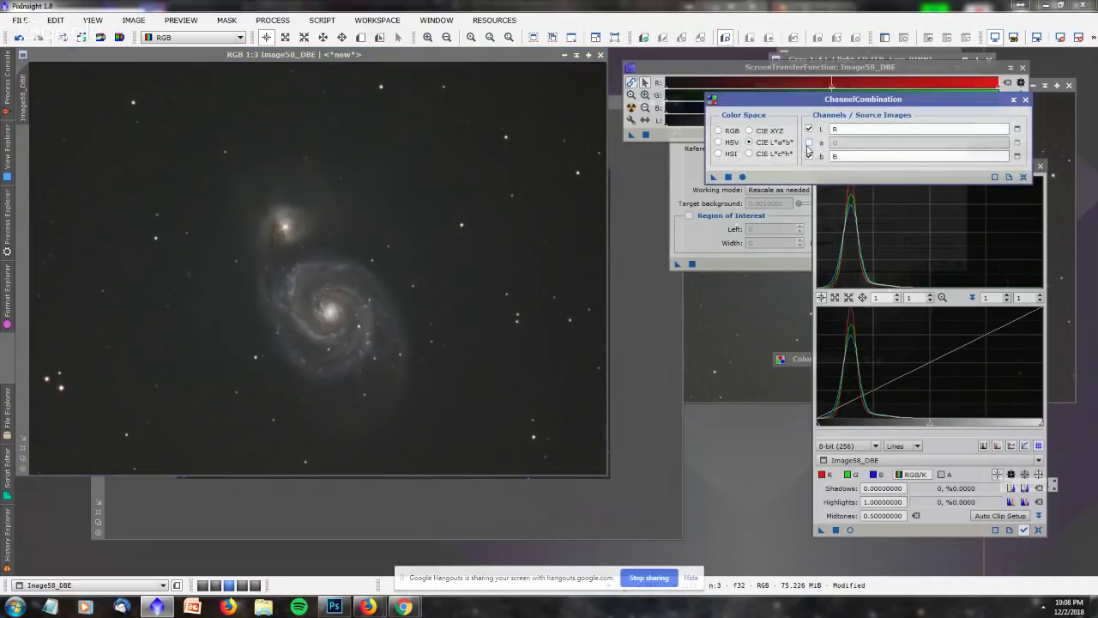
click(809, 156)
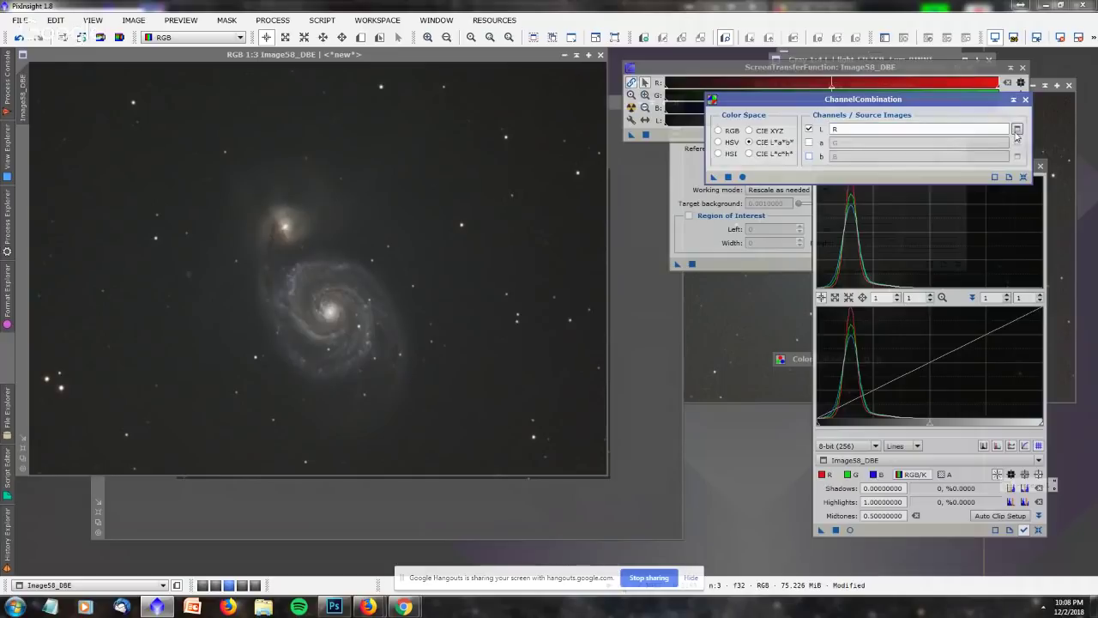
click(1017, 129)
click(540, 294)
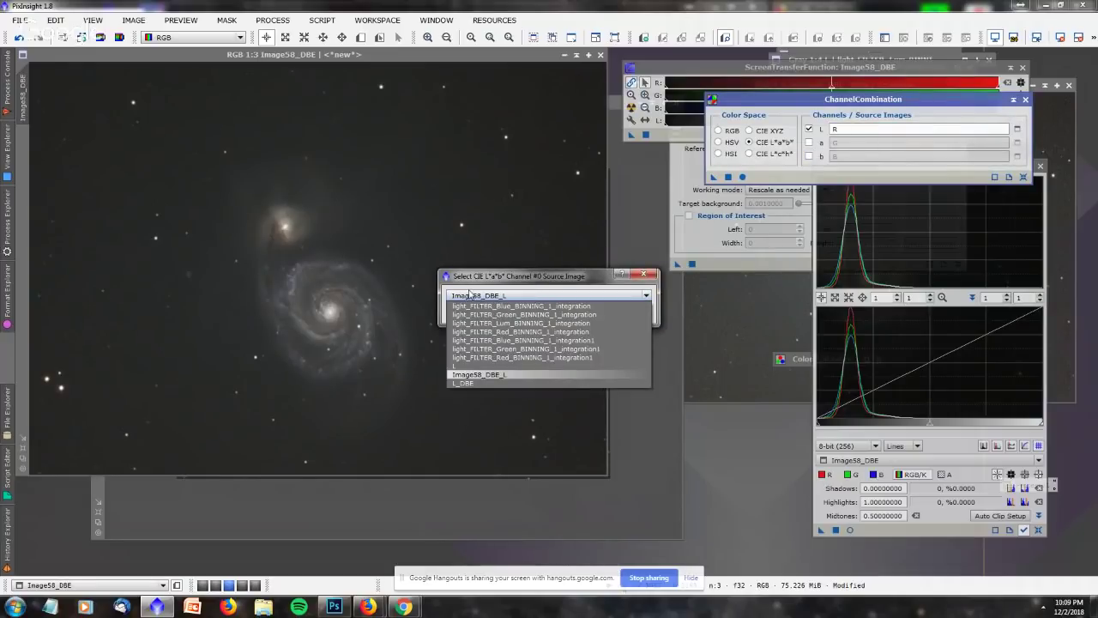
click(508, 383)
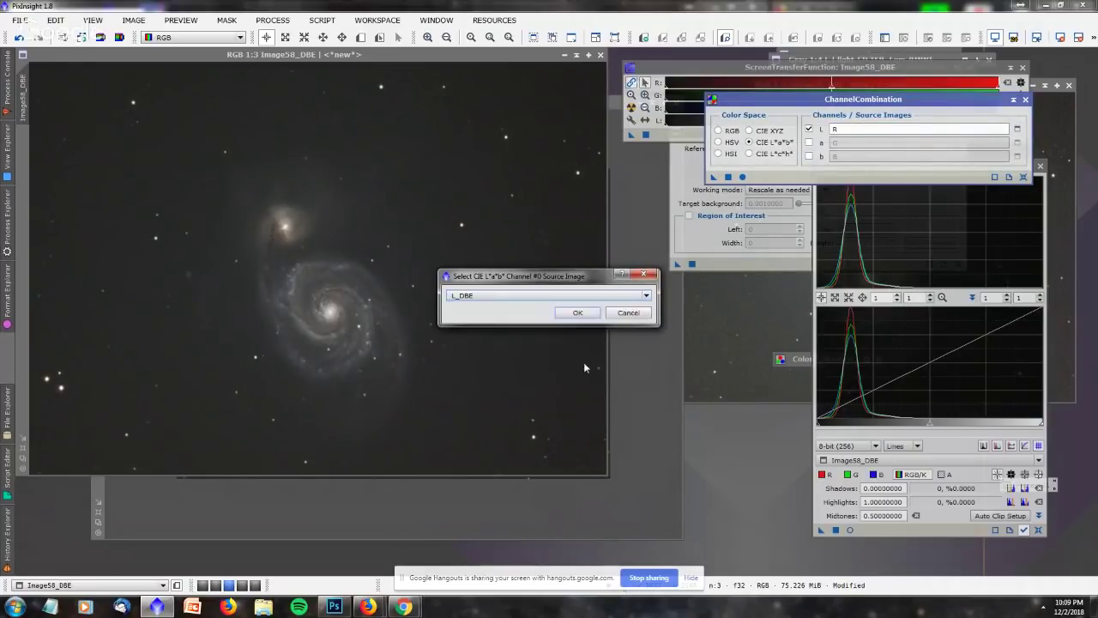
click(587, 318)
Apply the L_DBE lightness combination to the colour image Image58_DBE and undo it.
click(646, 292)
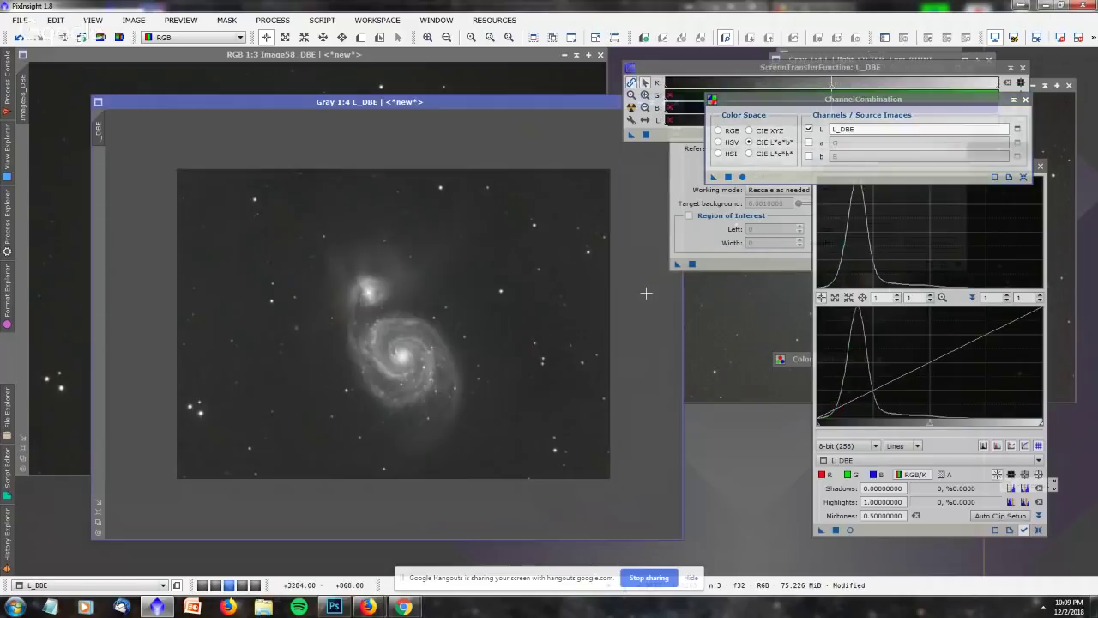
click(404, 55)
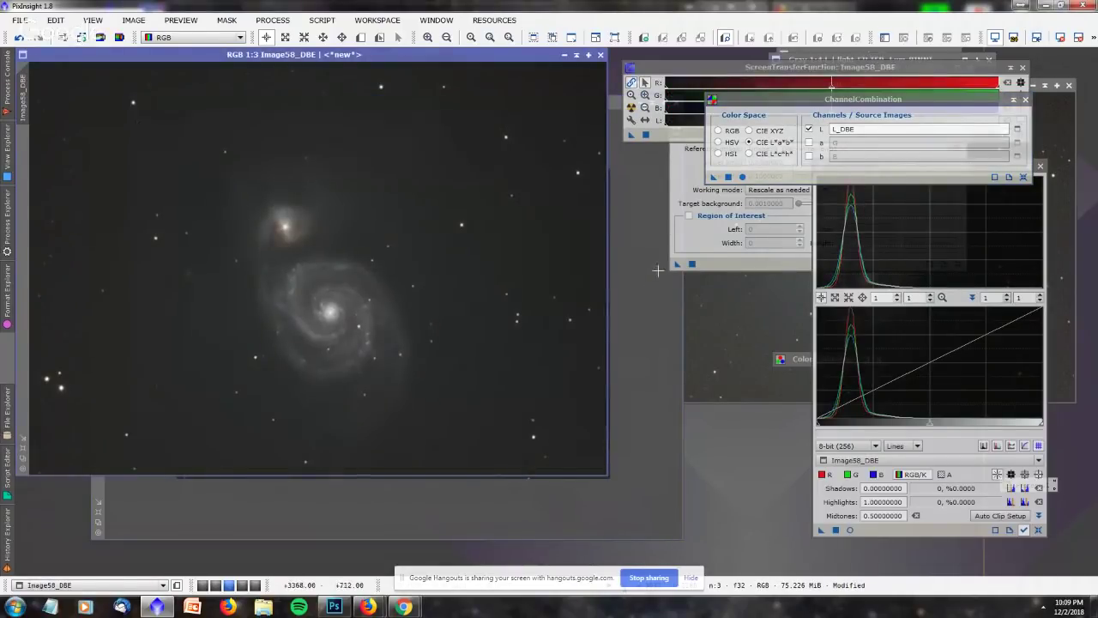
drag(713, 176, 517, 242)
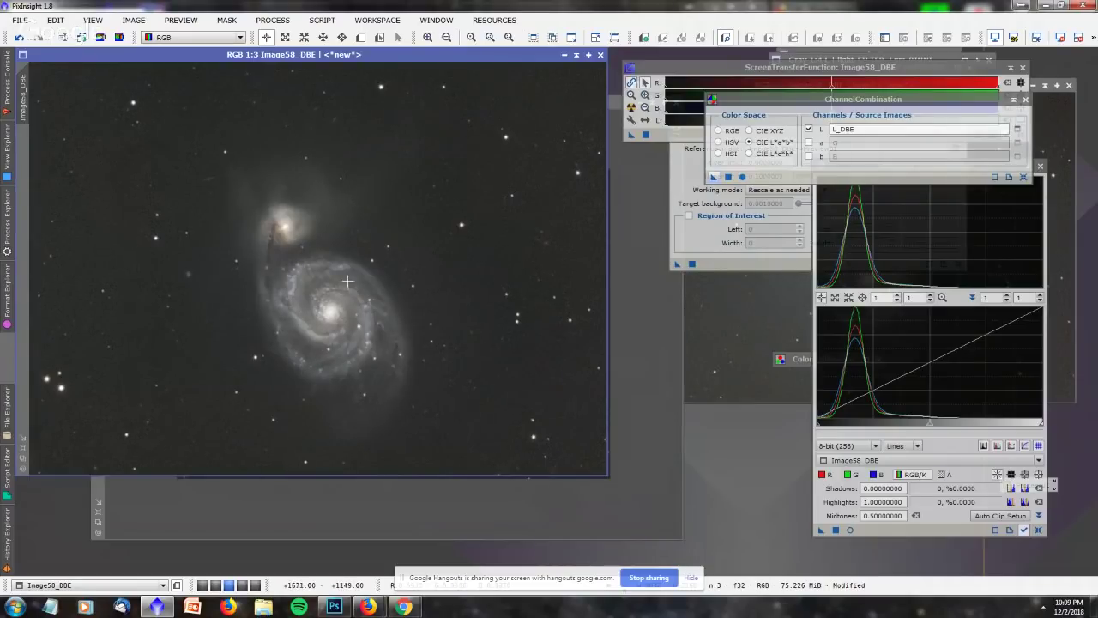
click(20, 38)
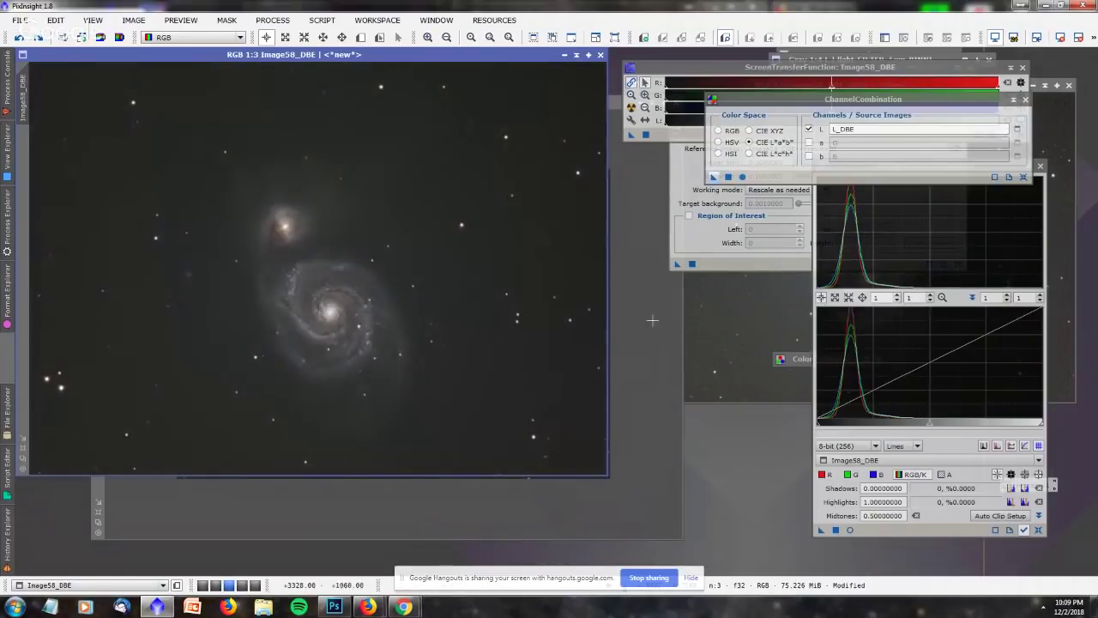
Open the ColorSaturation process for Image58_DBE and show its real-time preview.
click(654, 318)
click(374, 67)
click(6, 218)
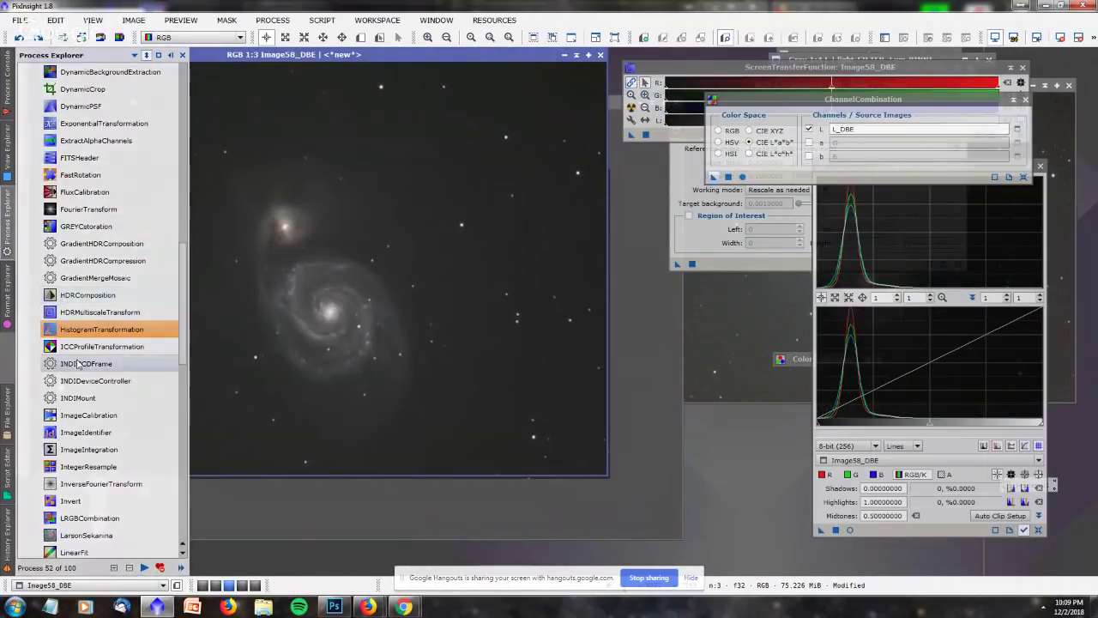
scroll(83, 416, down, 4)
scroll(83, 416, down, 6)
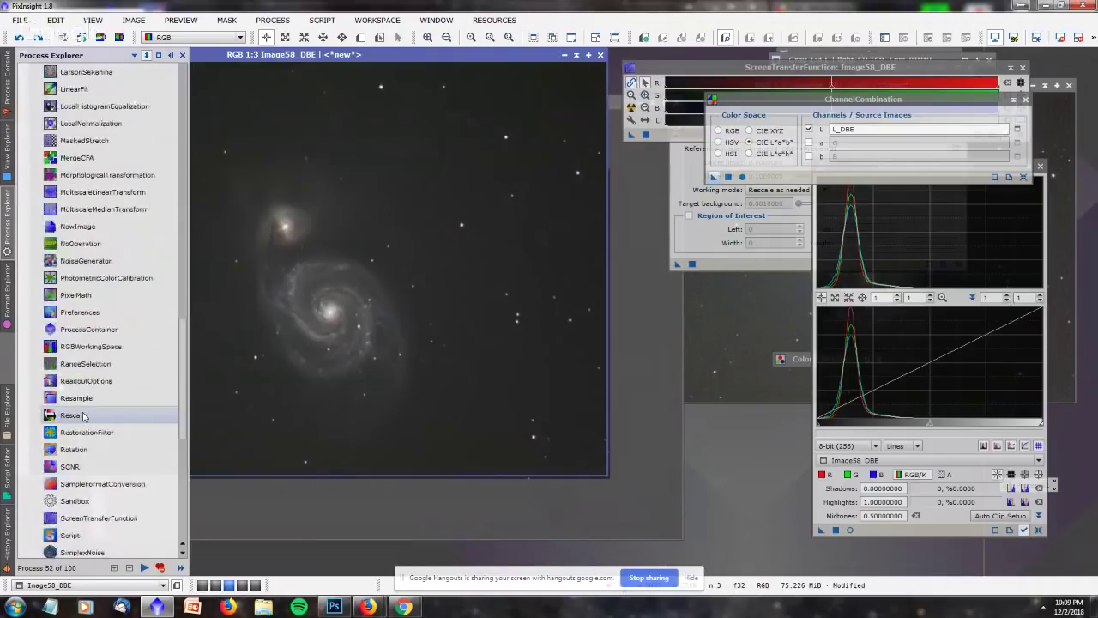
scroll(83, 416, down, 2)
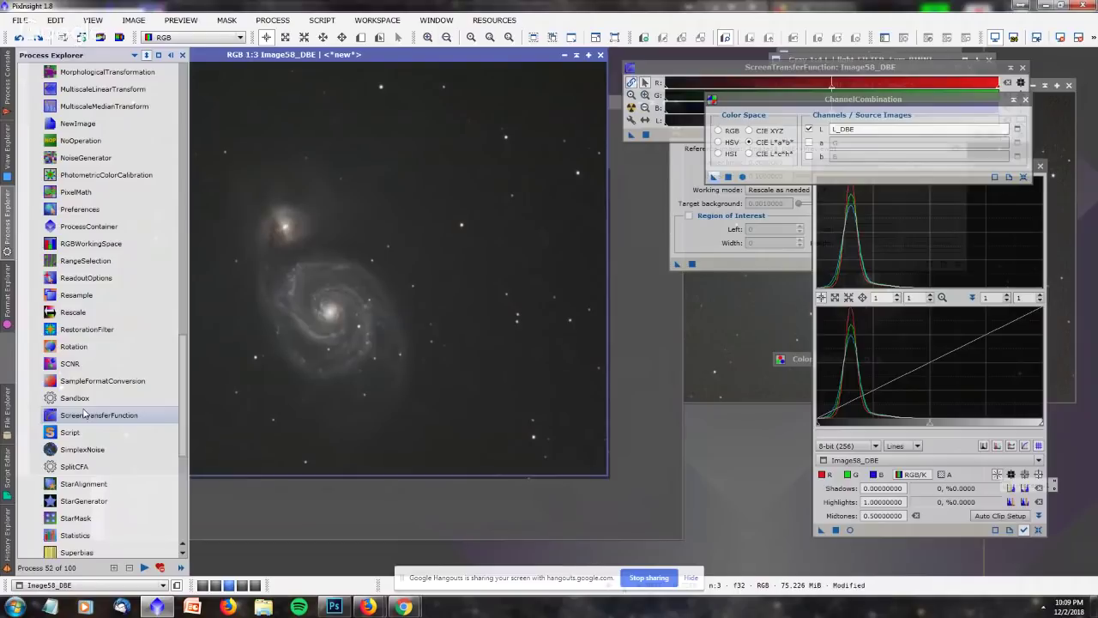
scroll(83, 414, up, 12)
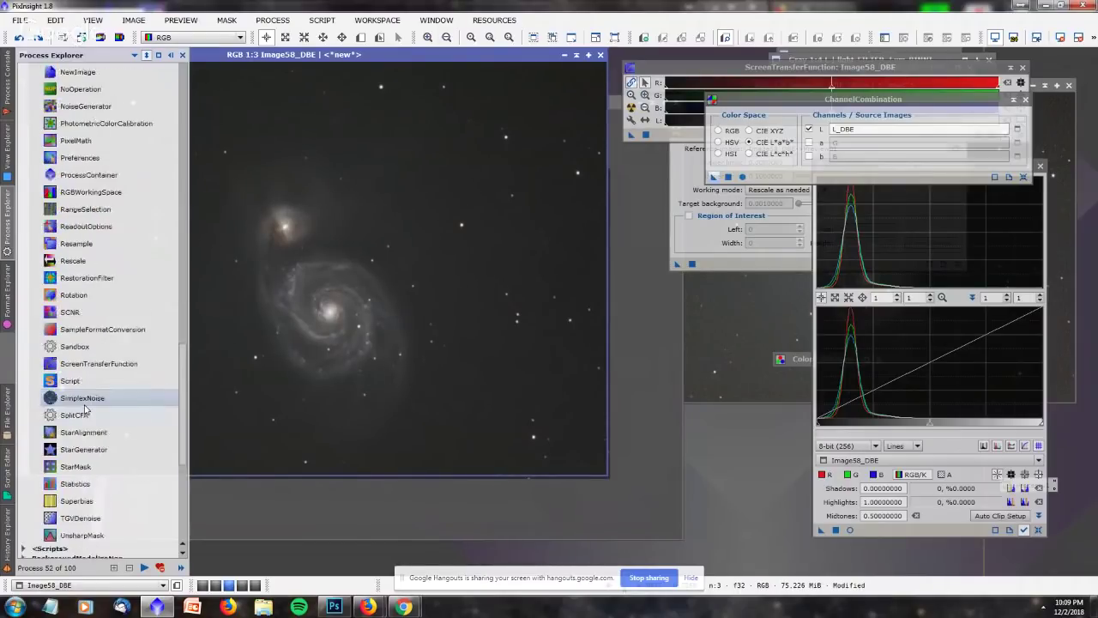
scroll(92, 397, up, 5)
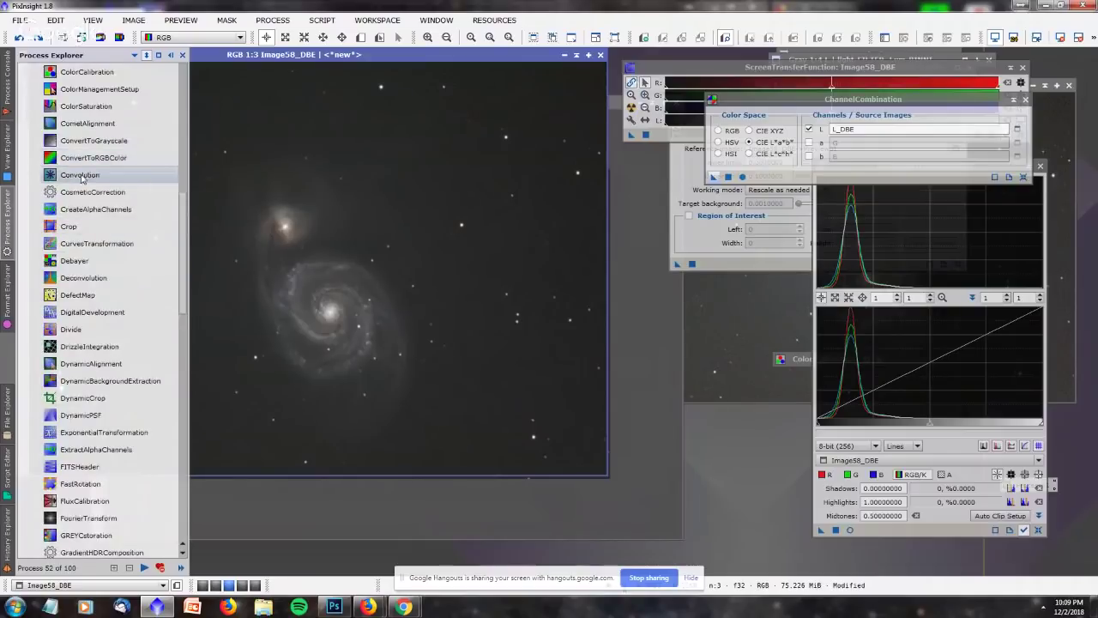
double_click(85, 105)
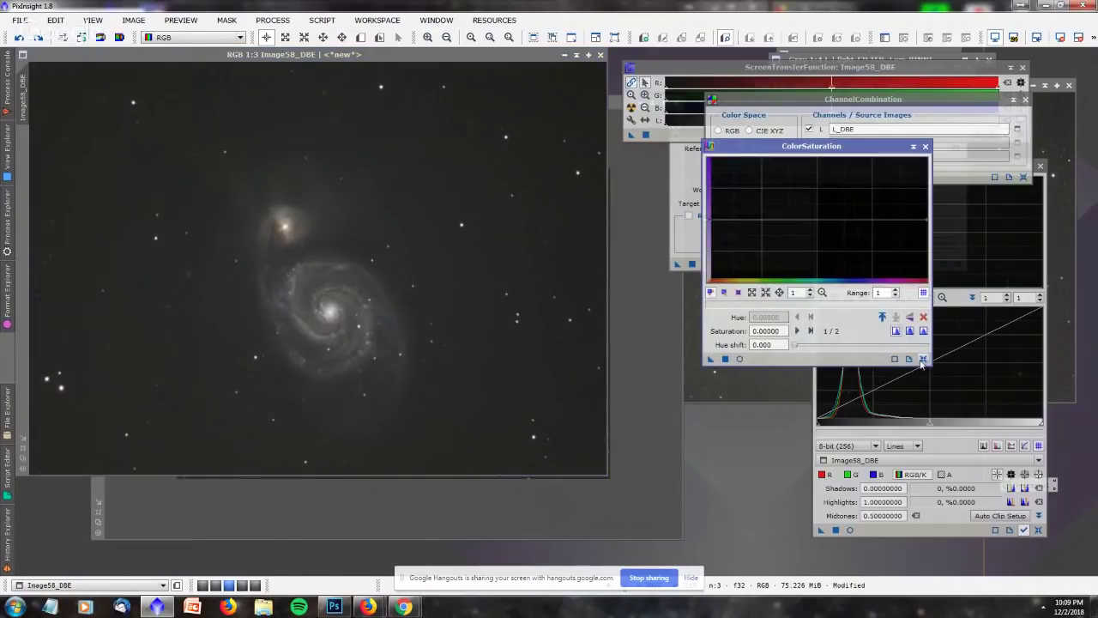
click(739, 359)
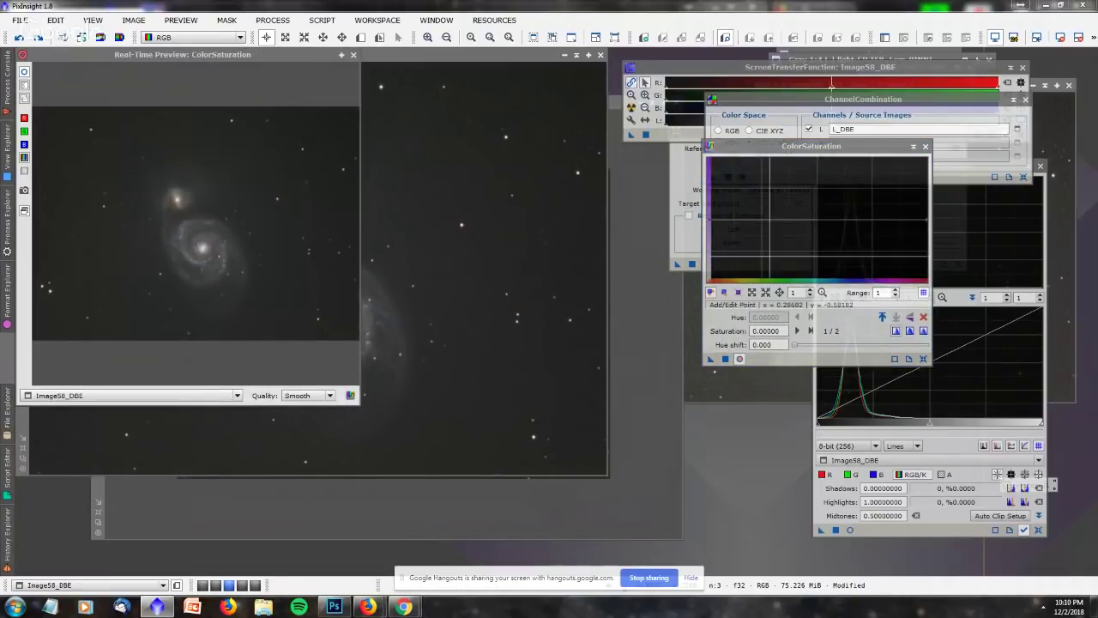
Set the ColorSaturation range to 2, raise saturation across all hues to about 1.345 and apply it to Image58_DBE, closing the tool and preview.
click(895, 289)
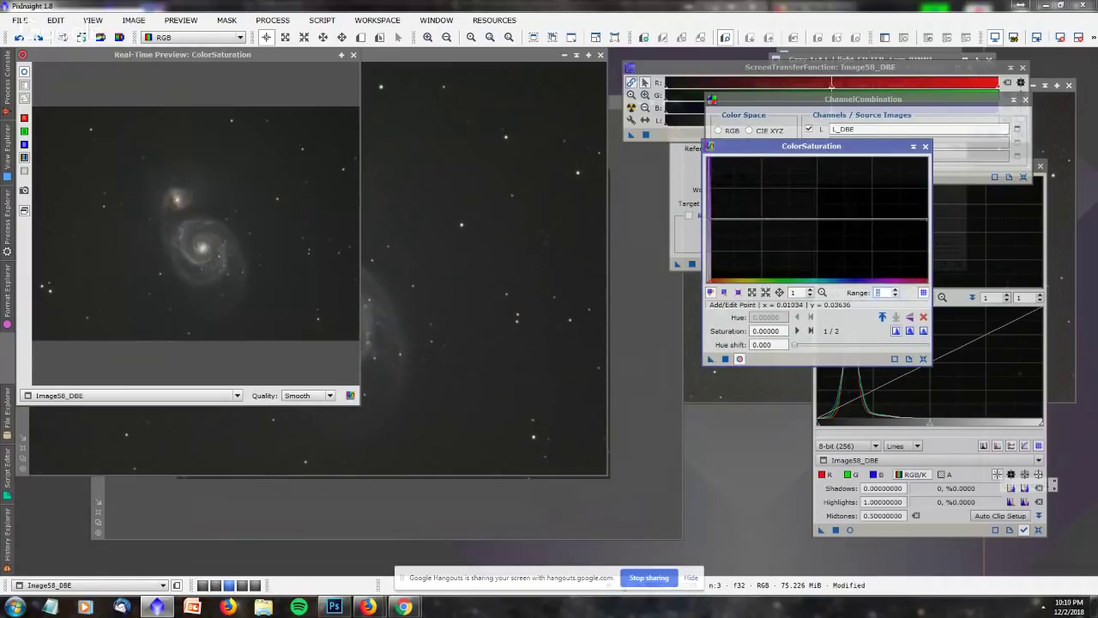
drag(710, 220, 711, 178)
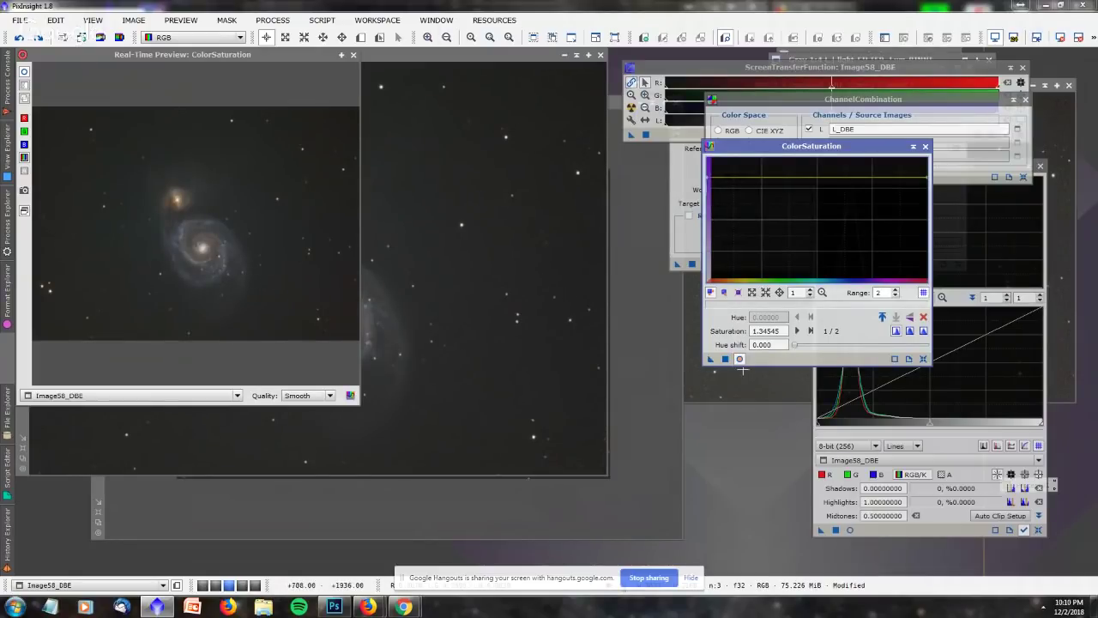
drag(711, 359, 292, 228)
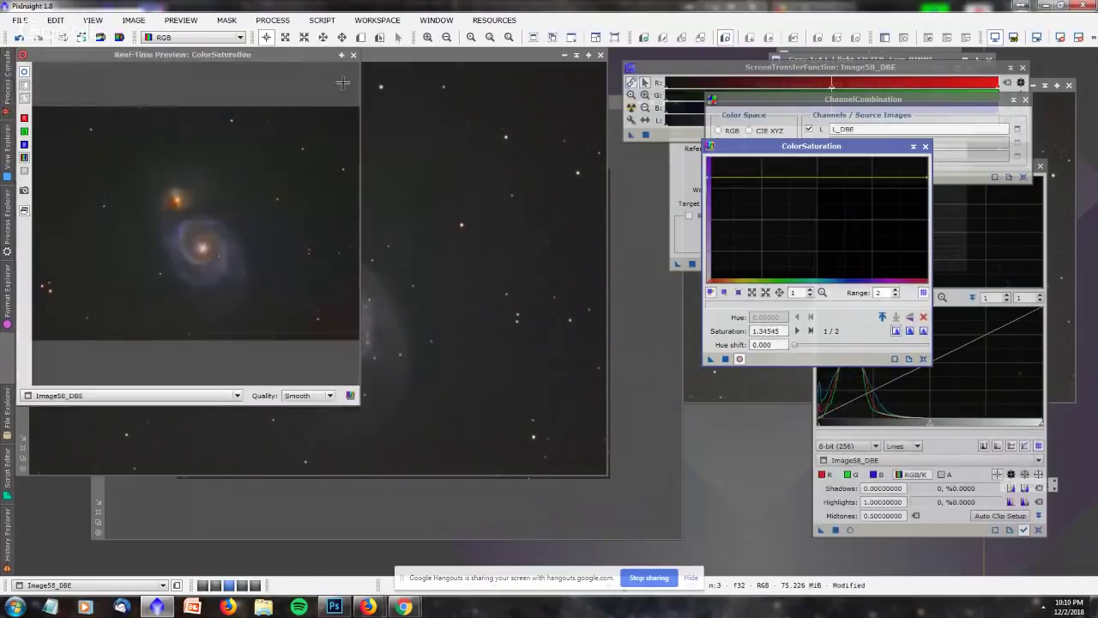
drag(925, 148, 928, 153)
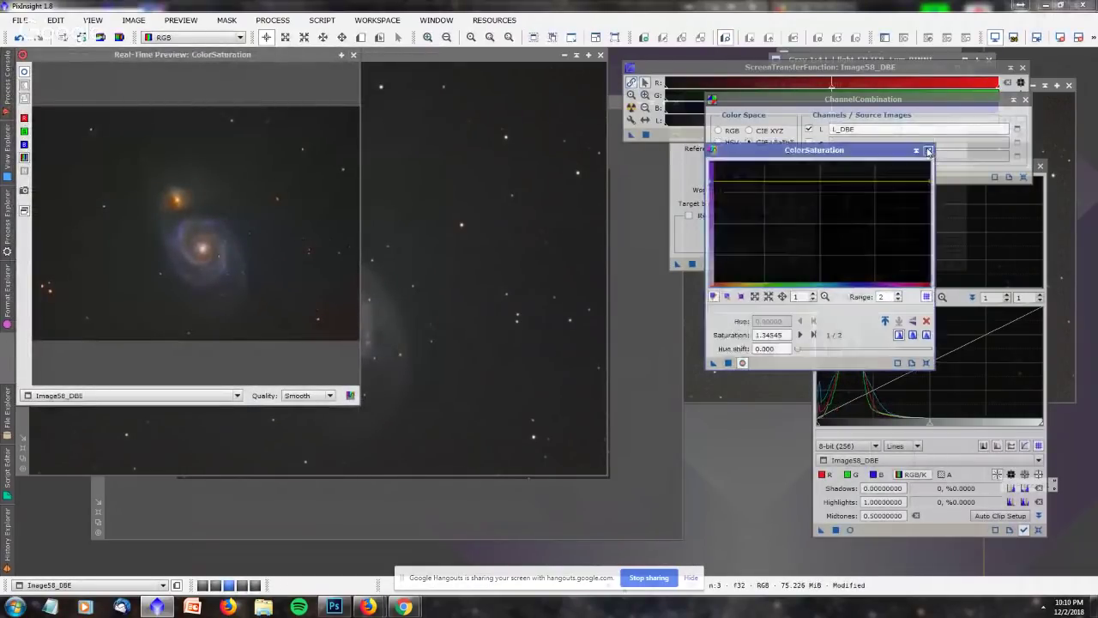
click(927, 151)
click(353, 55)
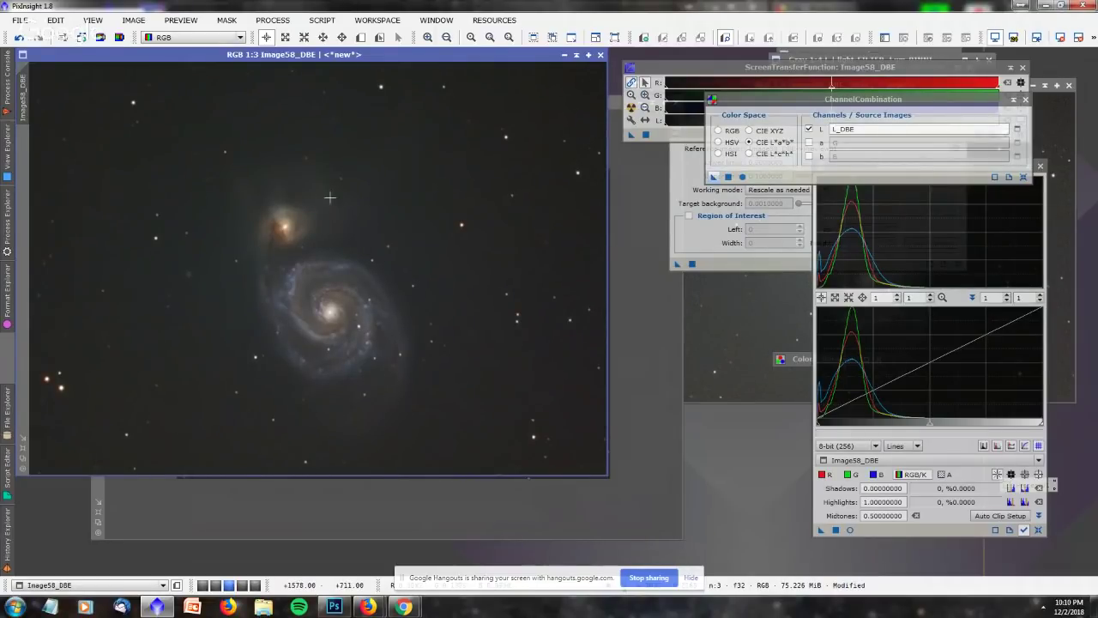
Close the HistogramTransformation and ChannelCombination tools and open the ACDNR noise reduction process.
click(1039, 165)
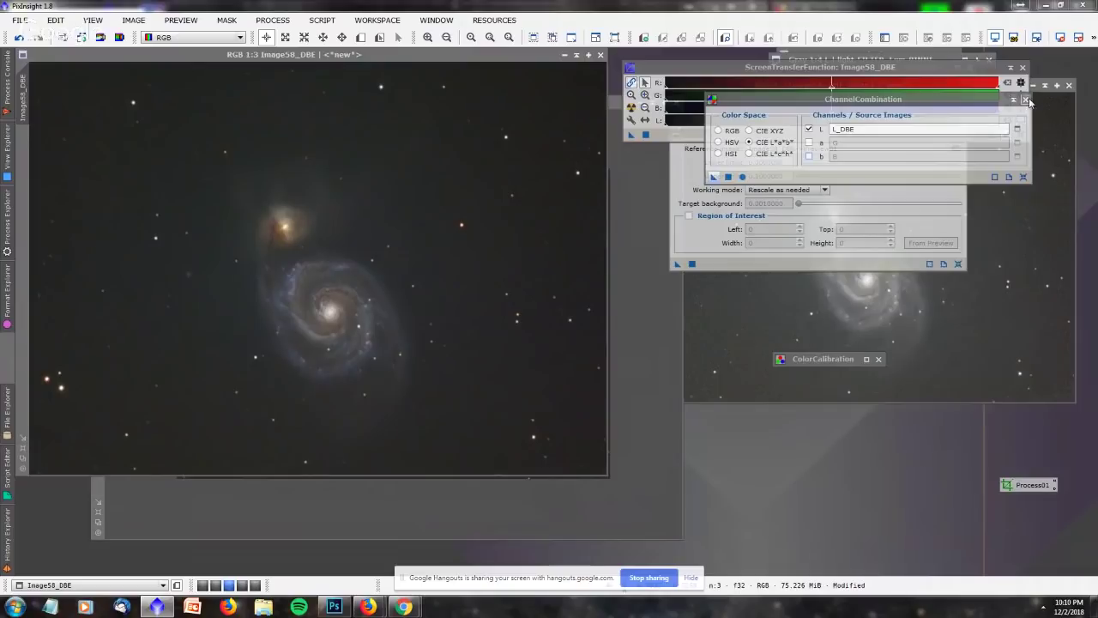
click(1025, 100)
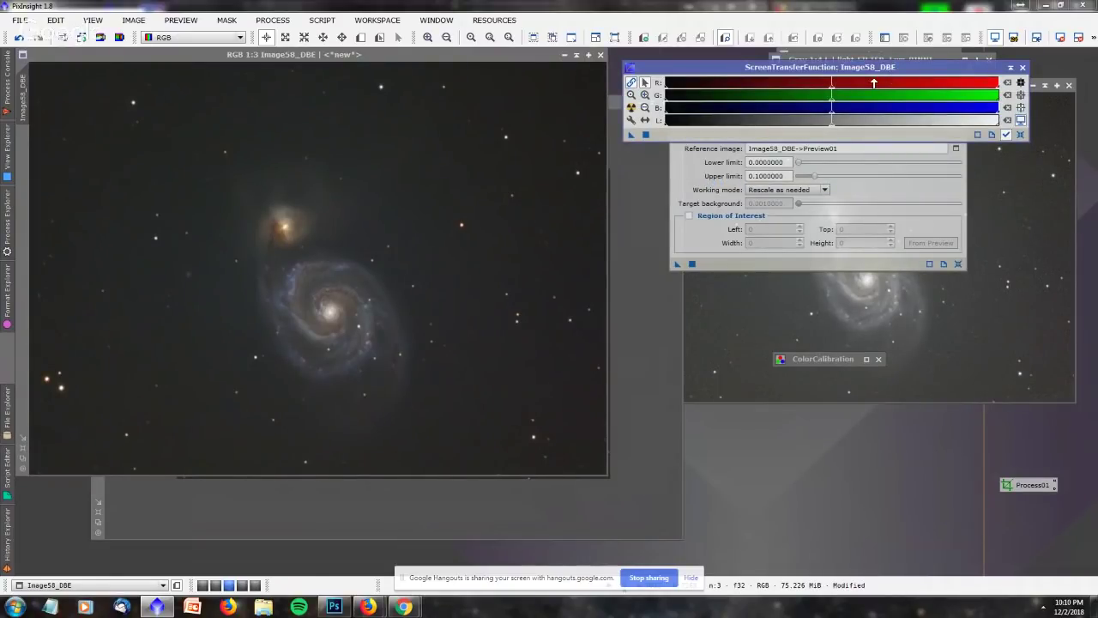
click(8, 206)
scroll(75, 220, up, 8)
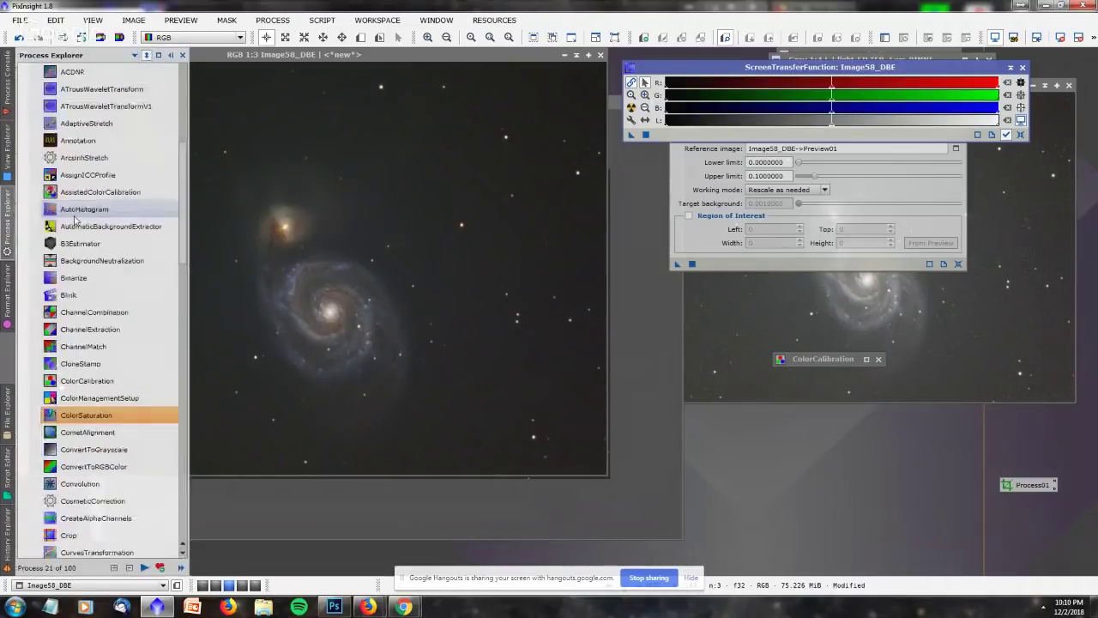
click(74, 213)
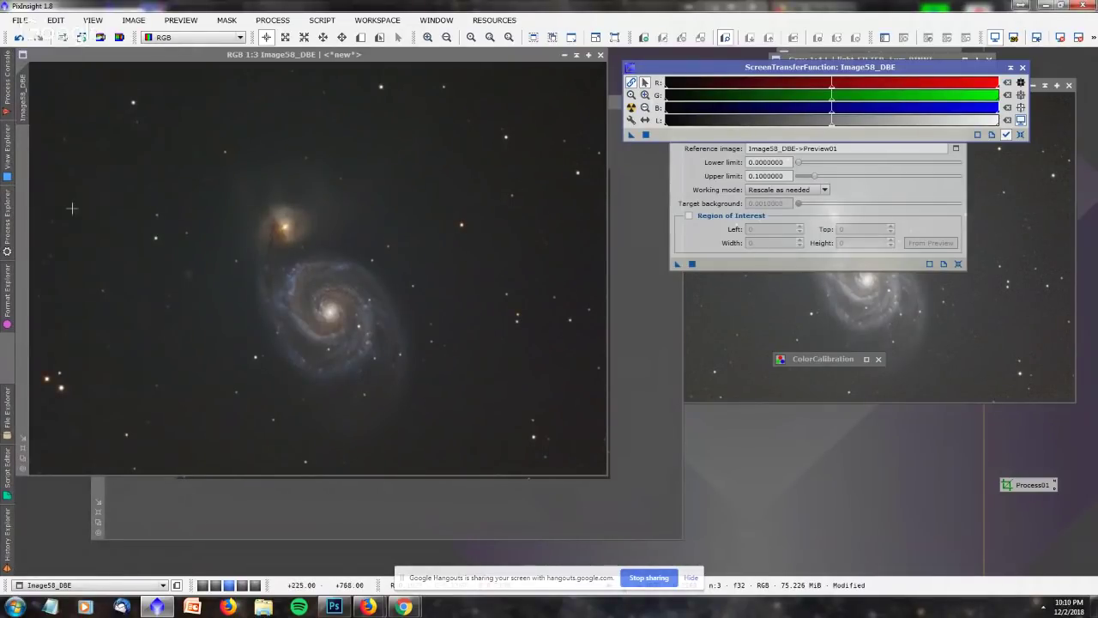
click(8, 219)
double_click(89, 212)
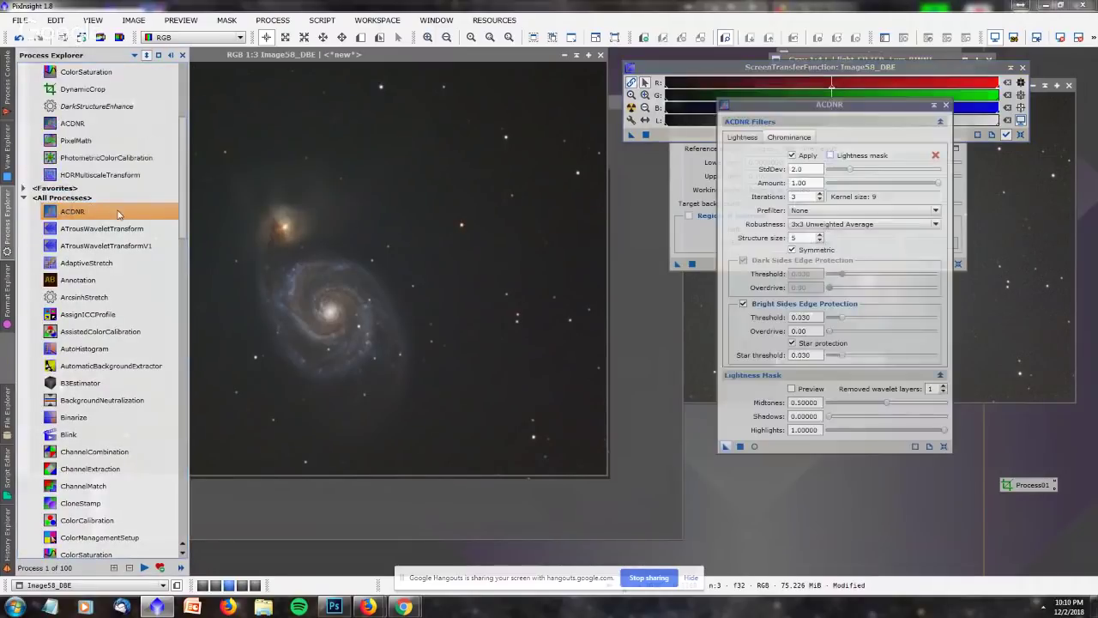
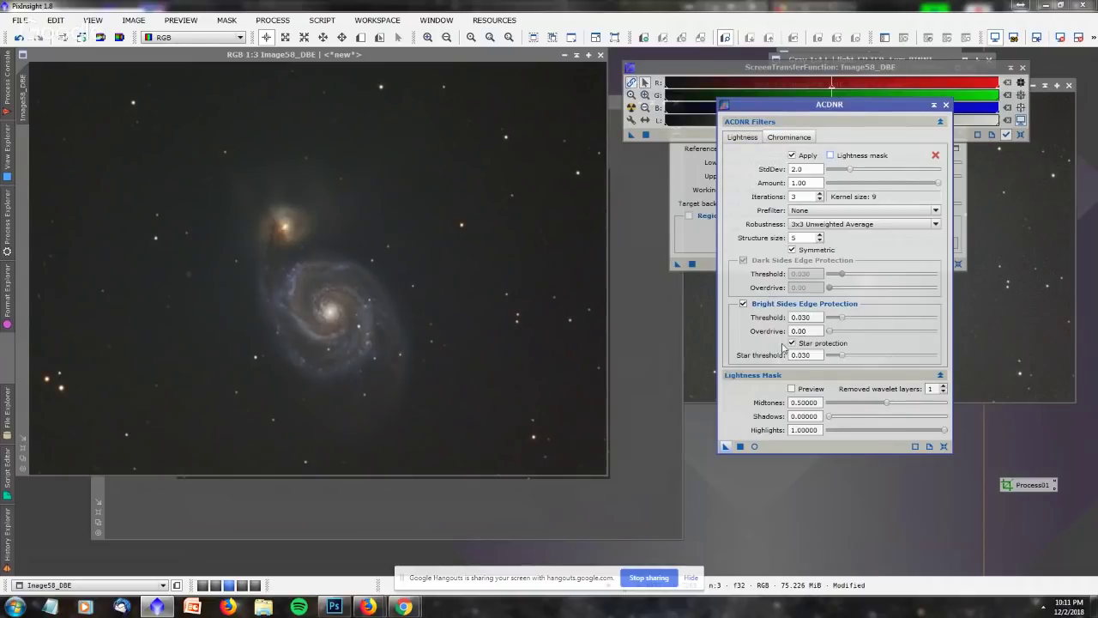
Apply ACDNR chrominance noise reduction to Image58_DBE without a lightness mask and check the chat window meanwhile.
click(635, 372)
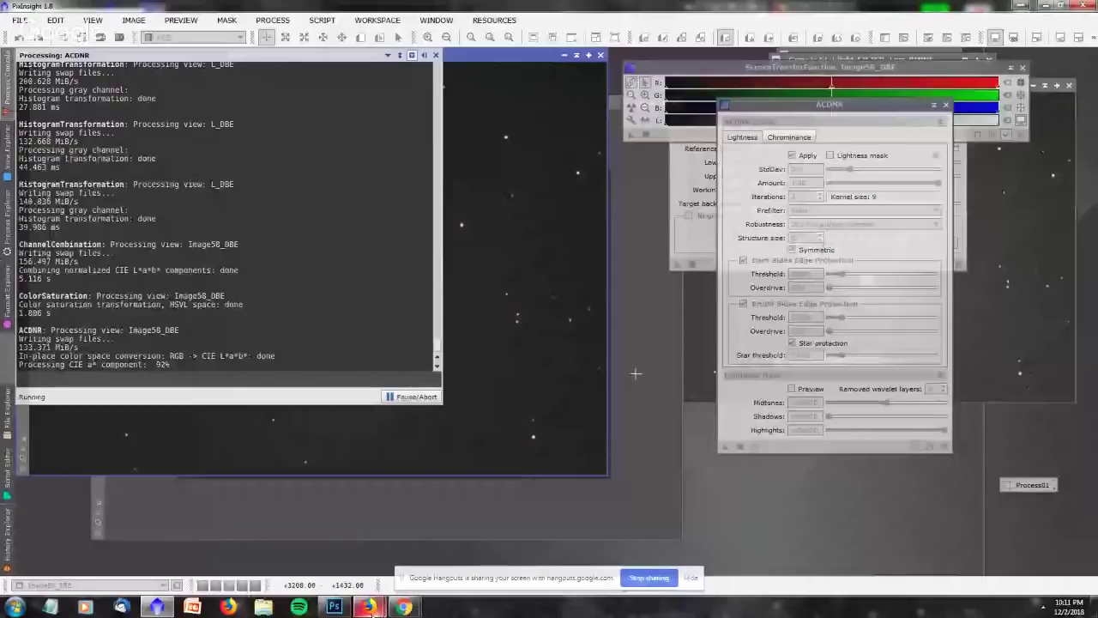
mouse_move(403, 608)
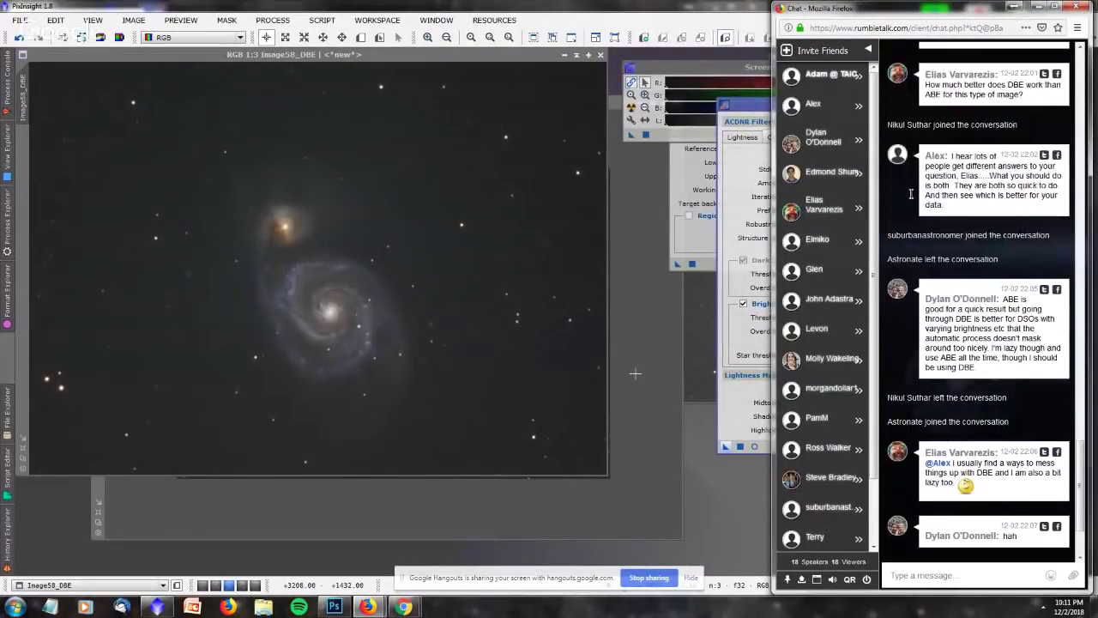
click(528, 4)
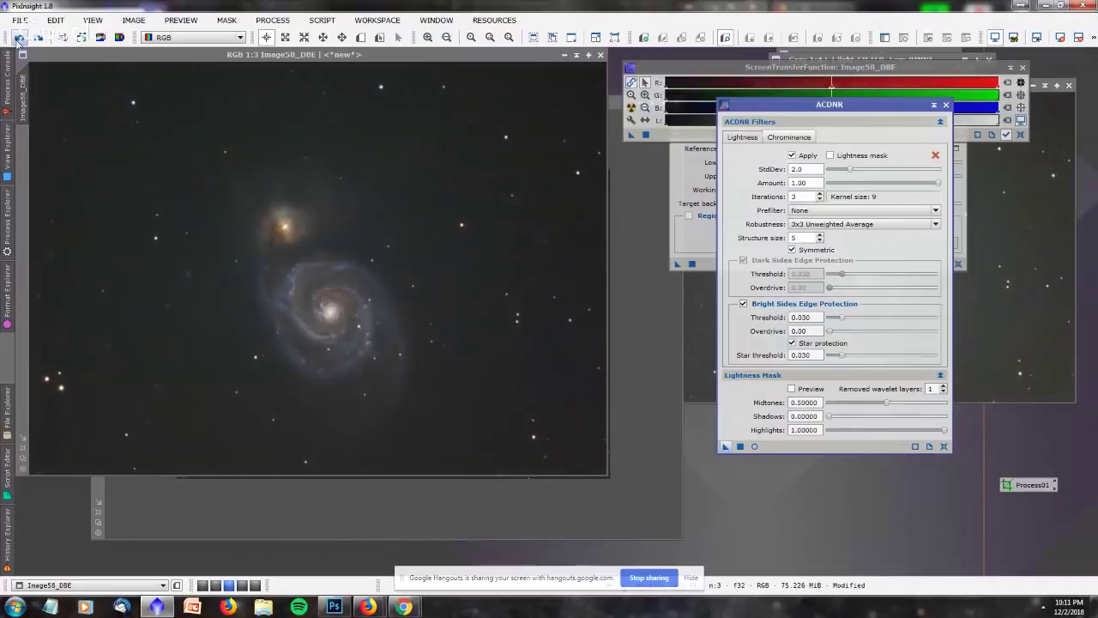
Compare the background and galaxy of Image58_DBE close up with and without the ACDNR noise reduction, and undo it.
scroll(355, 206, up, 2)
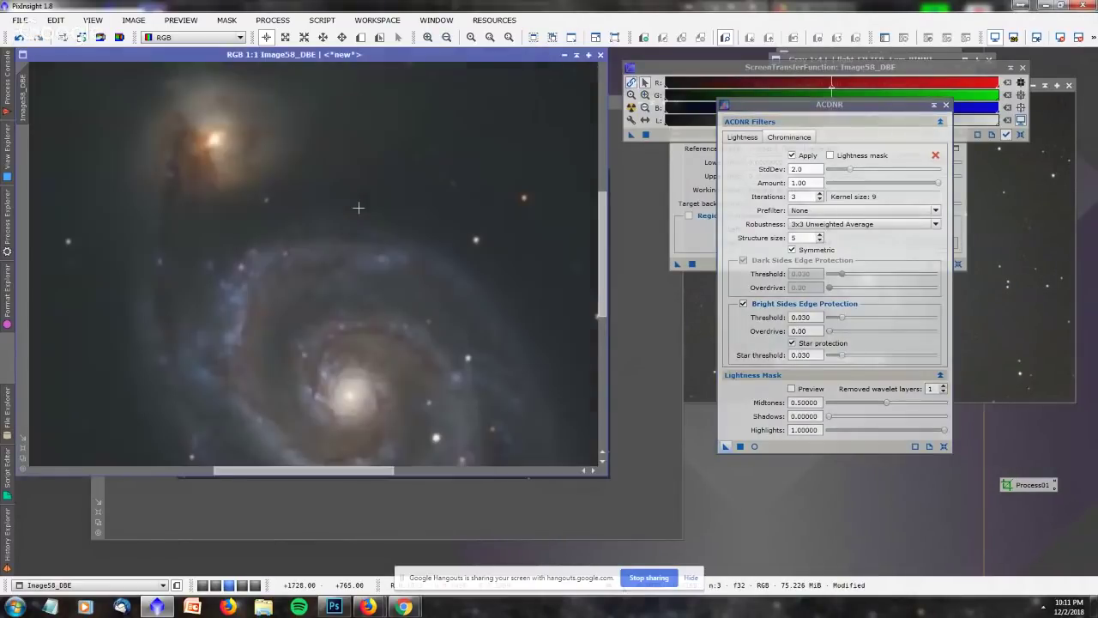
drag(354, 470, 474, 470)
scroll(343, 249, up, 2)
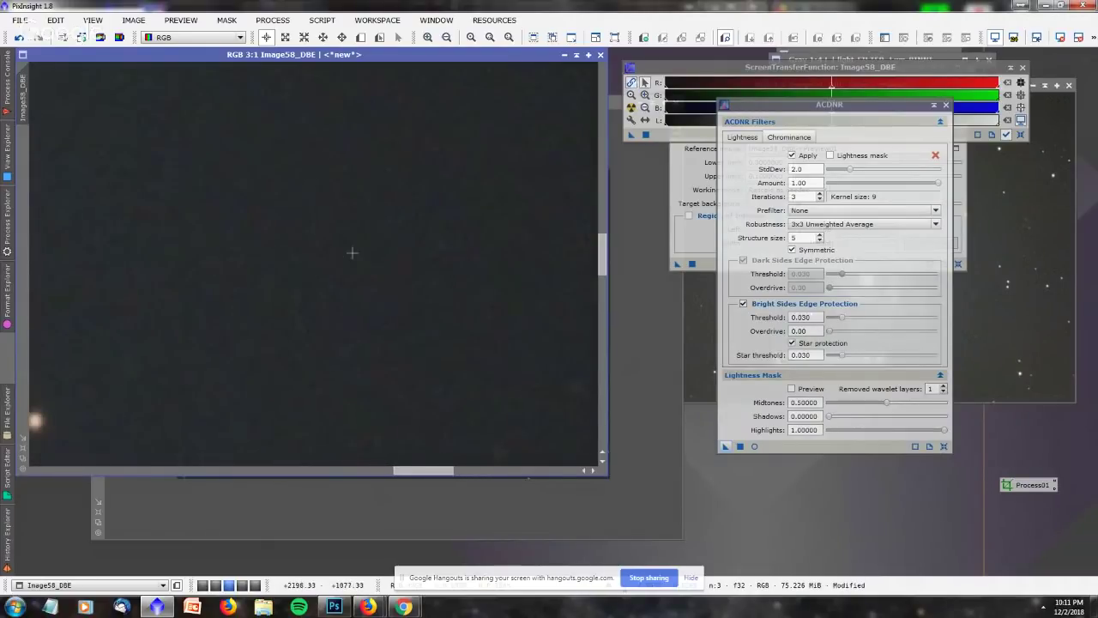
click(19, 37)
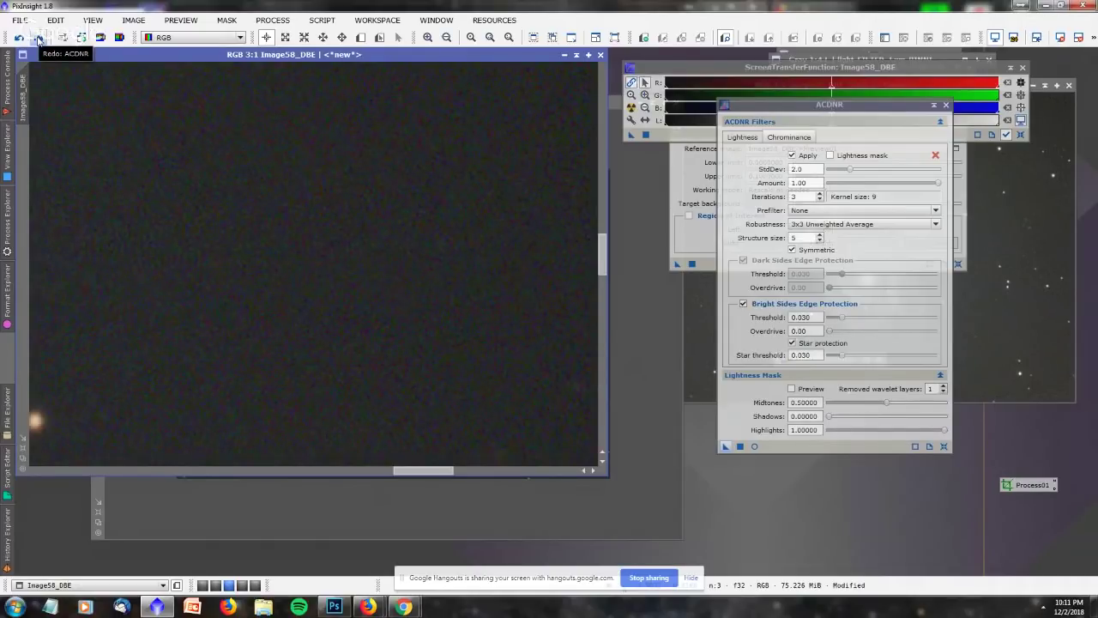
click(37, 38)
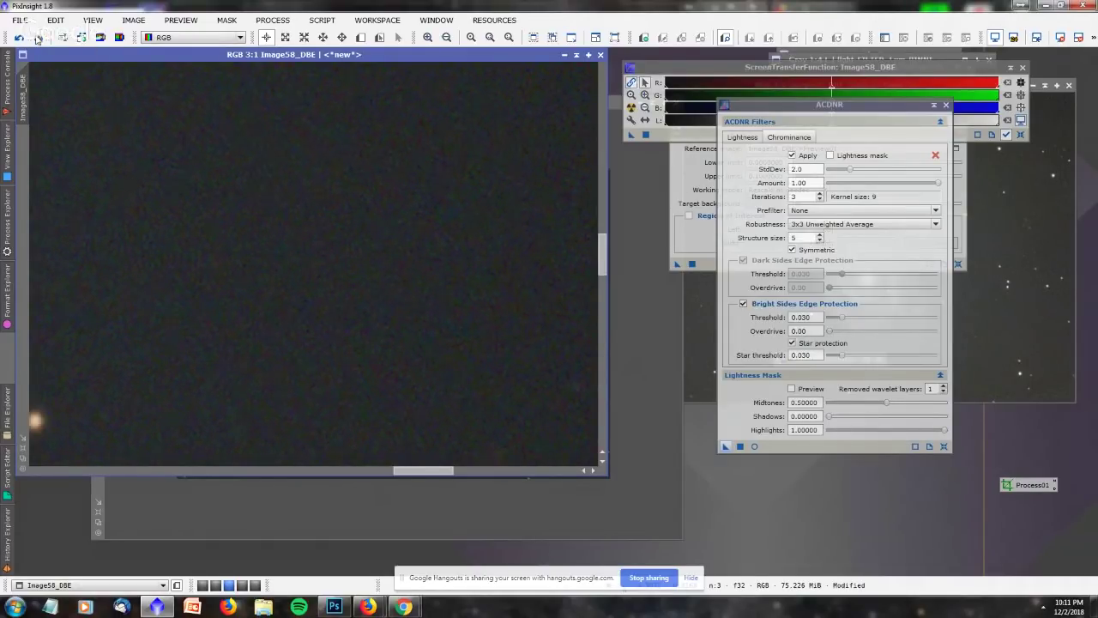
scroll(238, 294, down, 3)
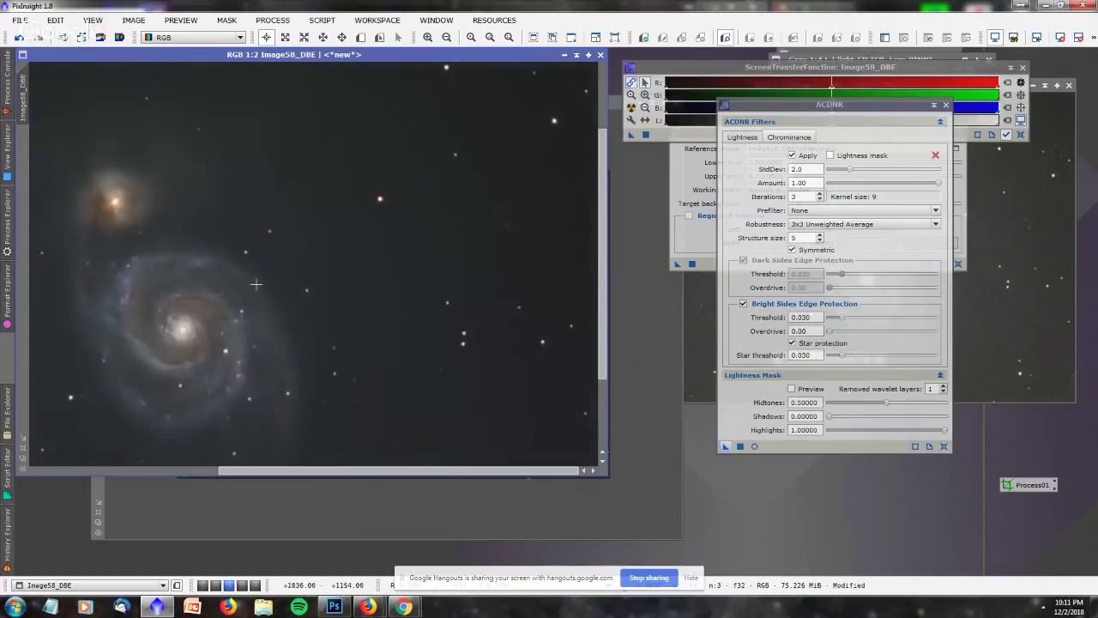
click(19, 38)
scroll(279, 269, down, 1)
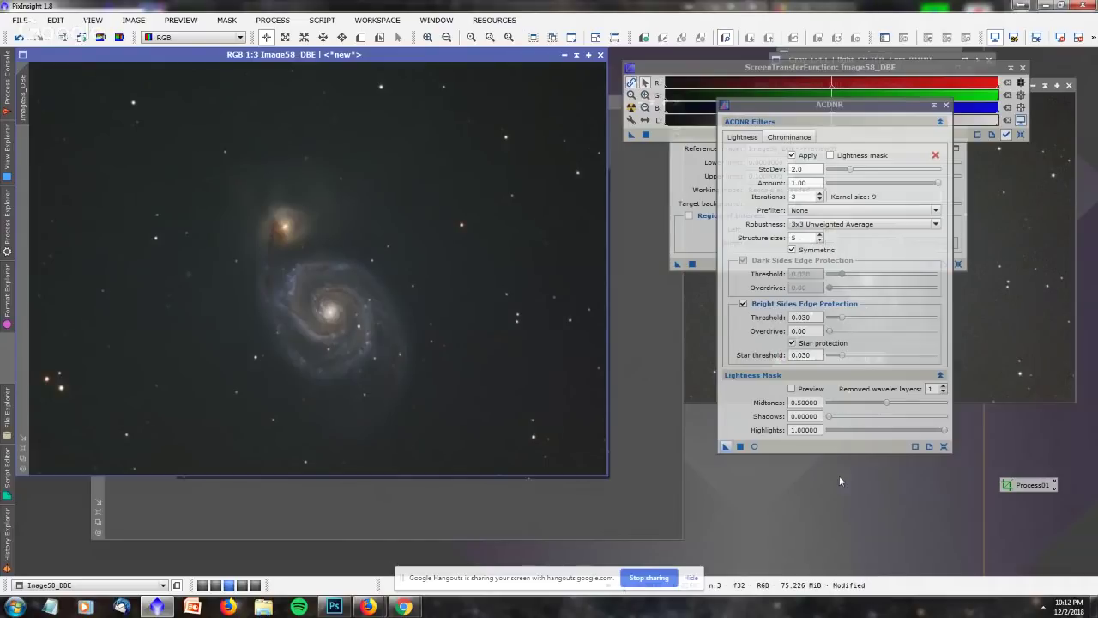
Preview ACDNR's lightness mask on Image58_DBE in real time and set its midtones to 0.22 and shadows to 0.10.
click(793, 389)
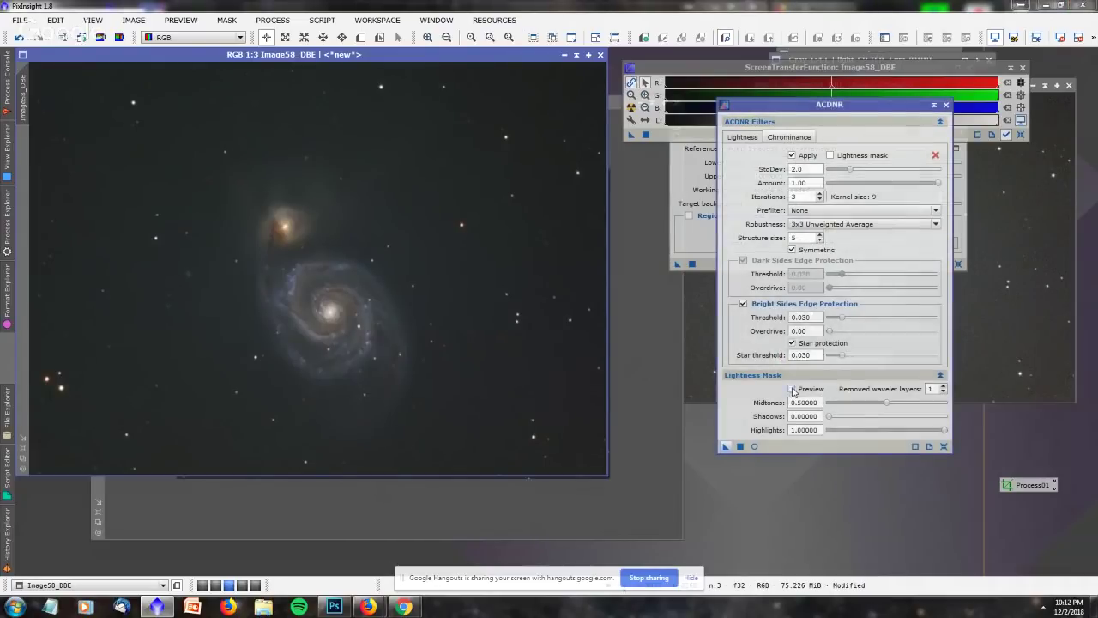
click(754, 446)
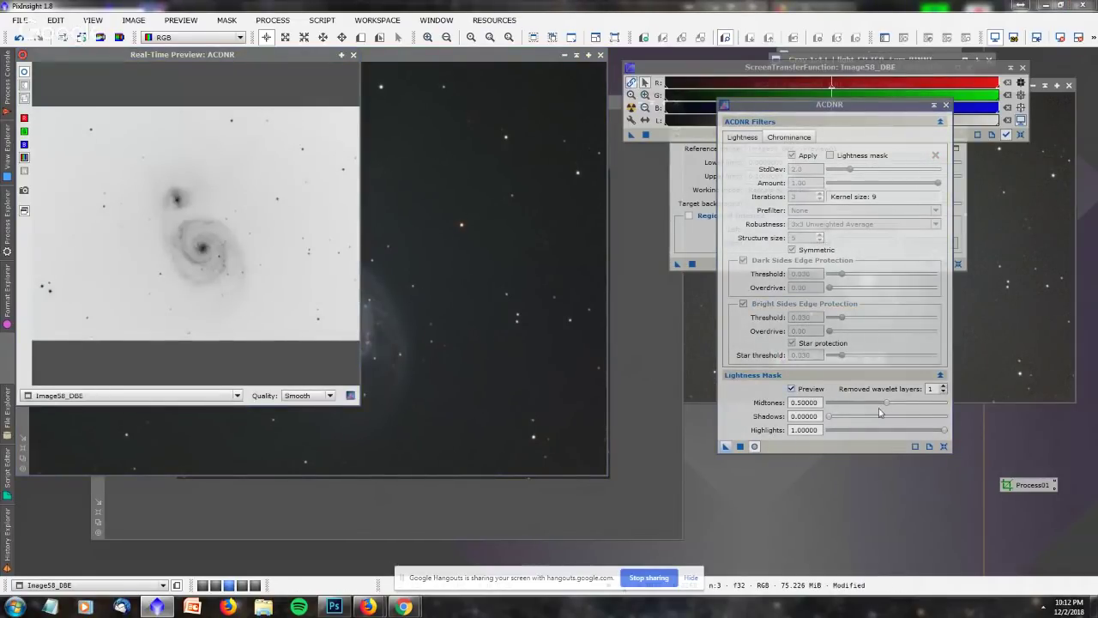
drag(885, 403, 843, 419)
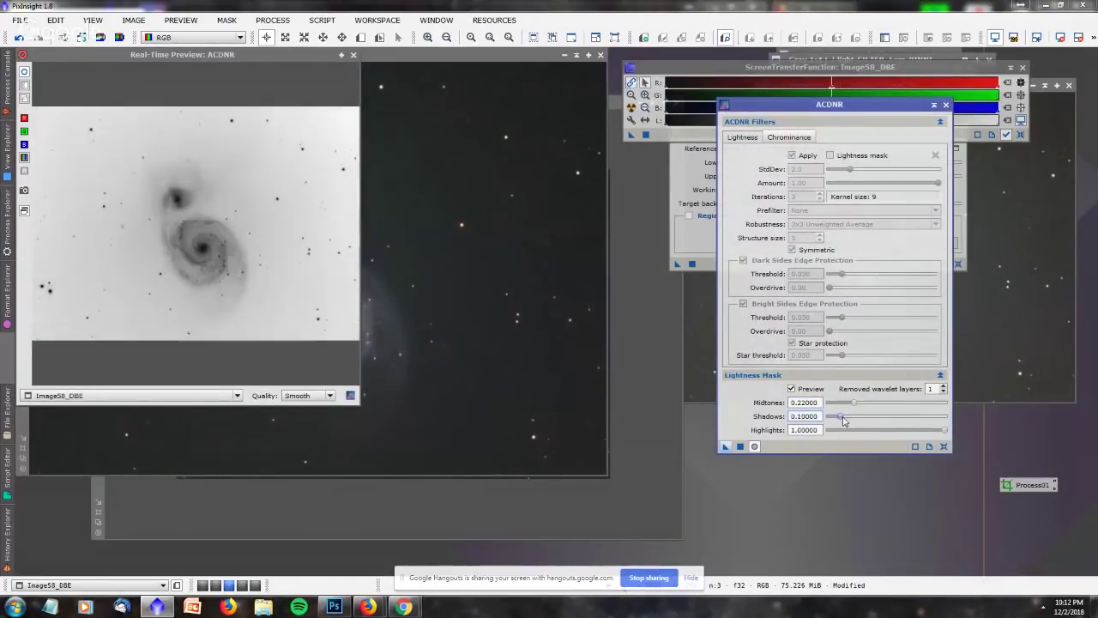
click(754, 446)
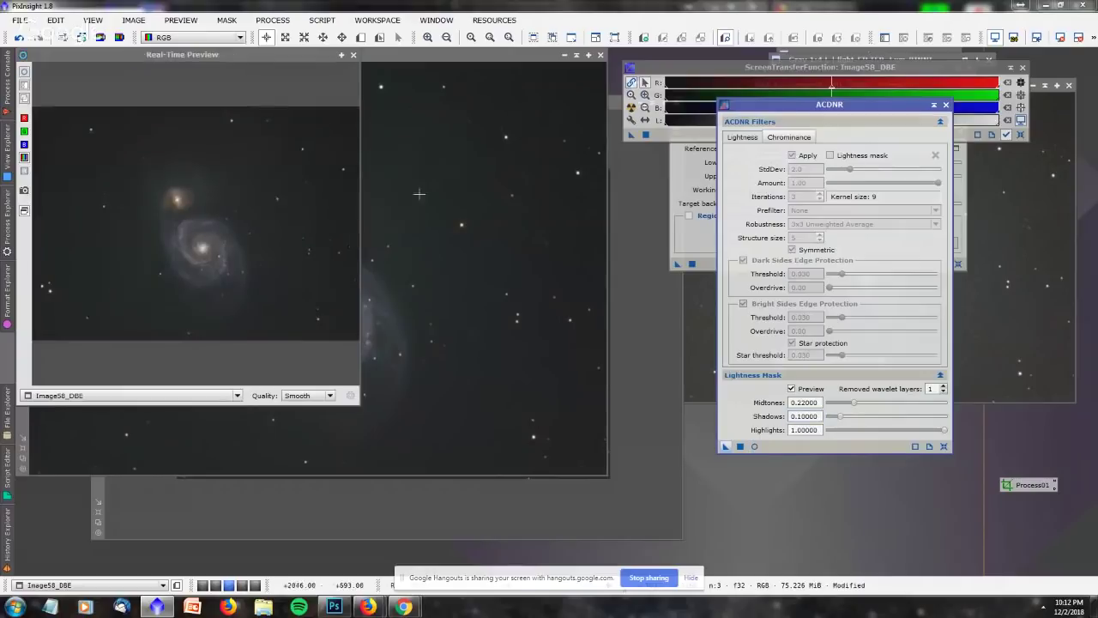
click(352, 54)
Turn off the mask preview, enable the lightness mask for ACDNR's chrominance filter and apply the process to Image58_DBE.
click(19, 38)
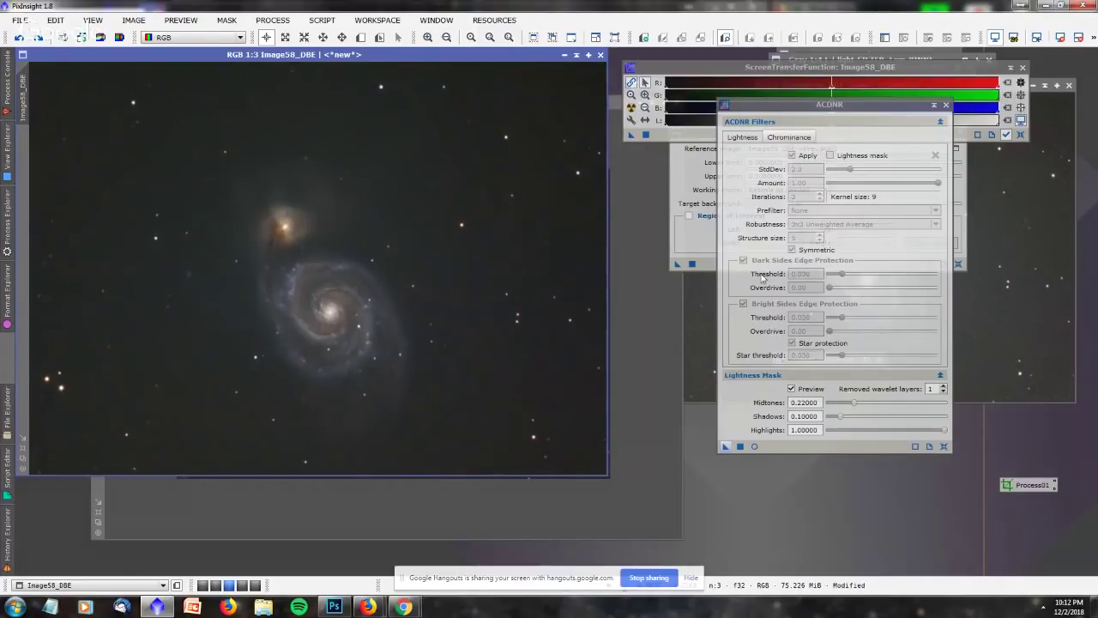
click(825, 160)
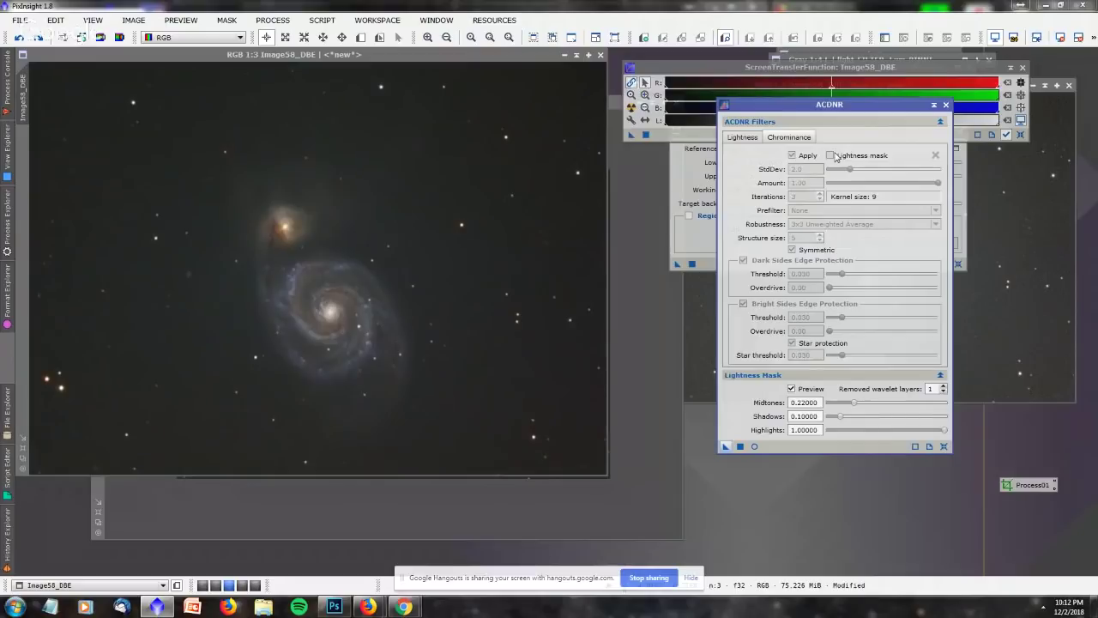
click(794, 389)
click(834, 153)
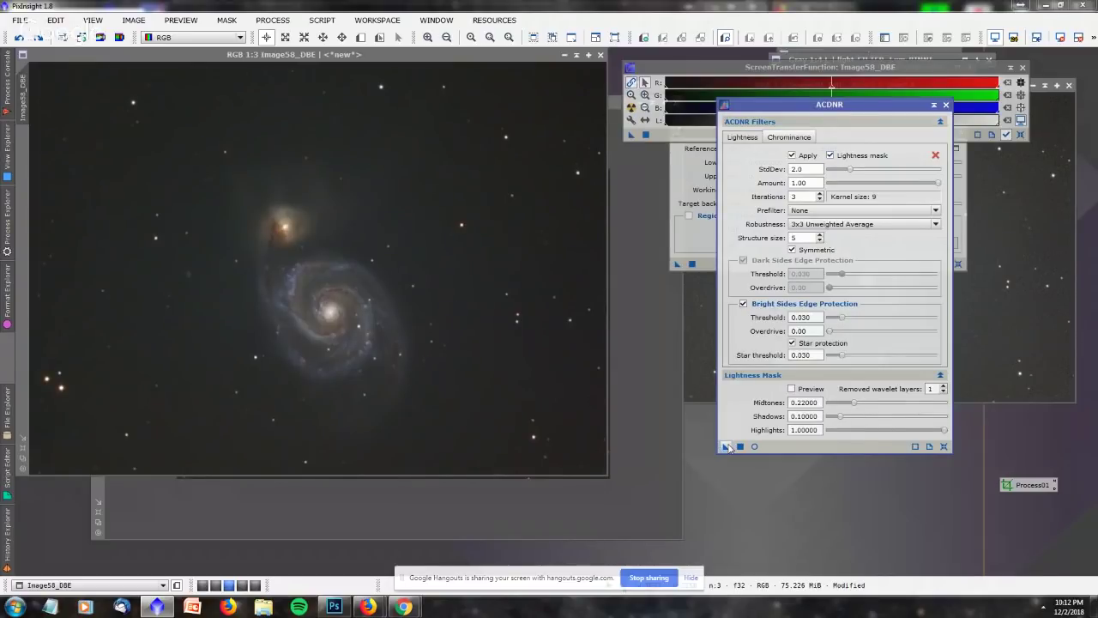
drag(727, 447, 441, 294)
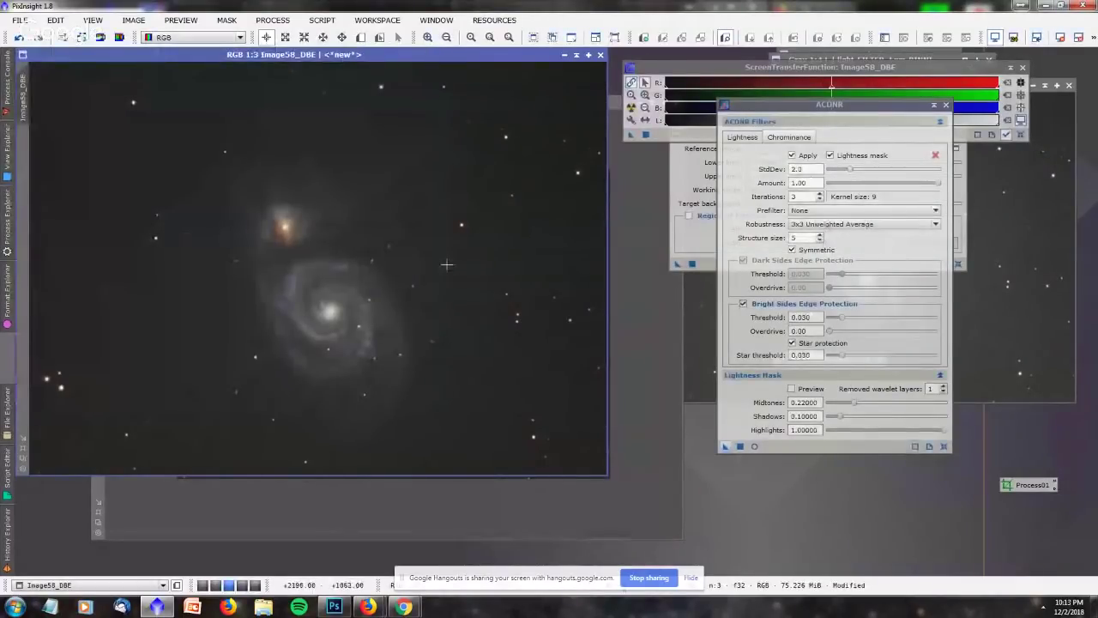
Compare Image58_DBE before and after the masked ACDNR noise reduction by undoing and redoing it.
key(ctrl+z)
key(ctrl+y)
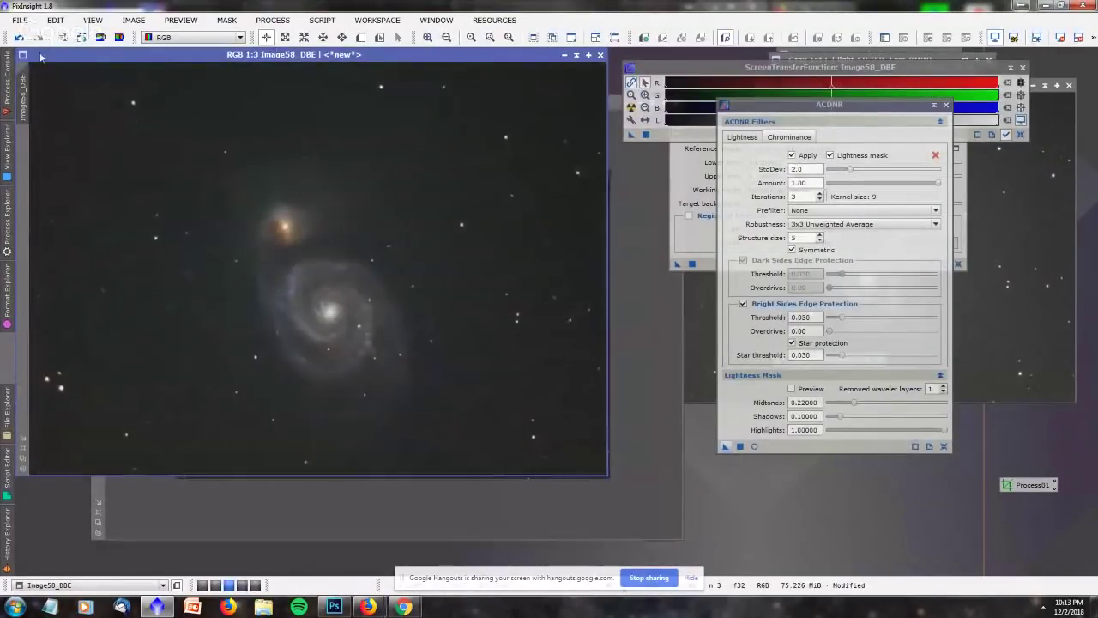
click(19, 38)
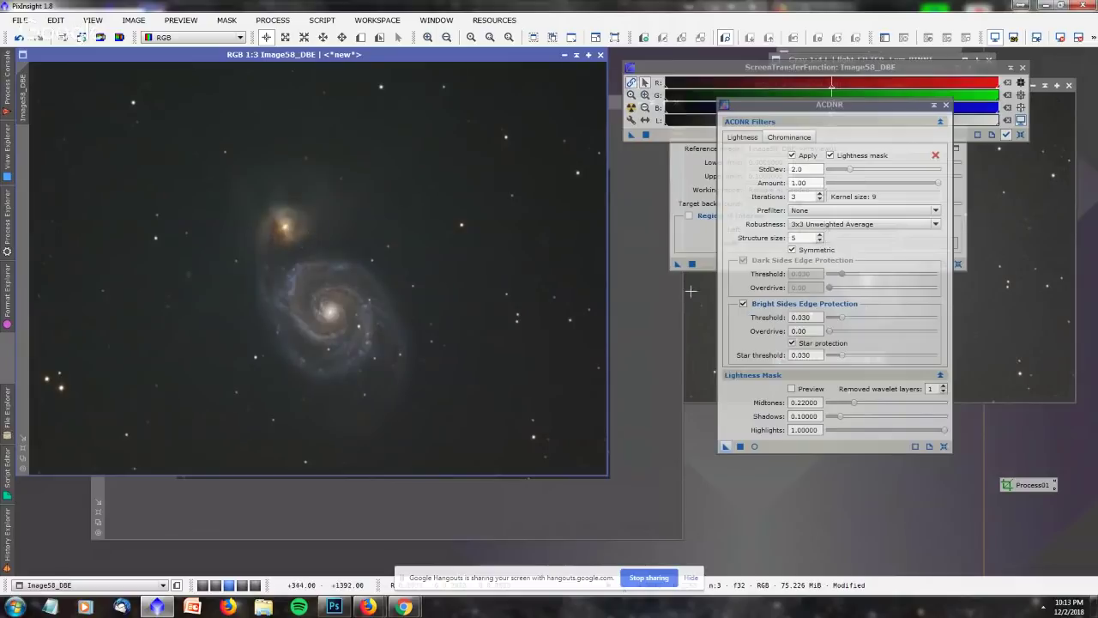
Bring the luminance image L_DBE to the front over the colour image and activate ACDNR's lightness filter.
click(617, 347)
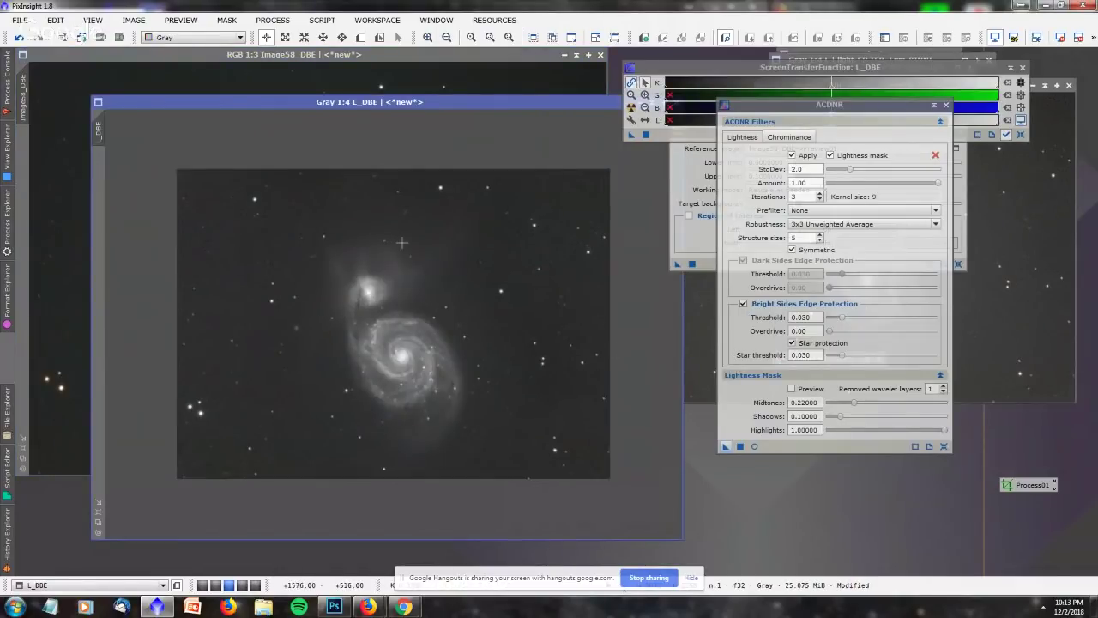
drag(354, 103, 278, 49)
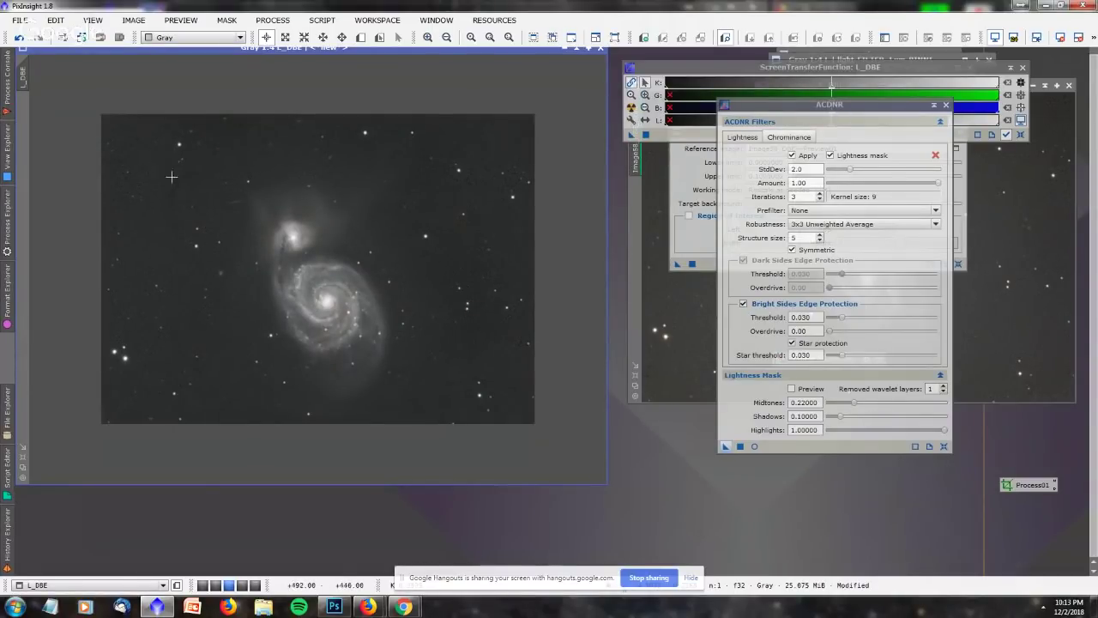
click(751, 139)
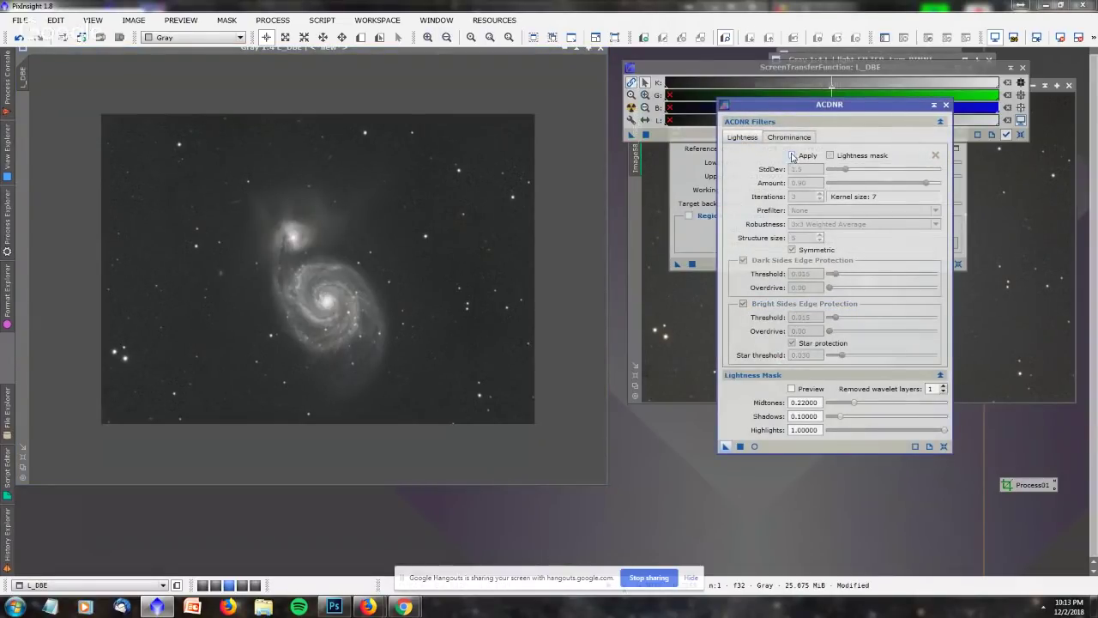
click(792, 155)
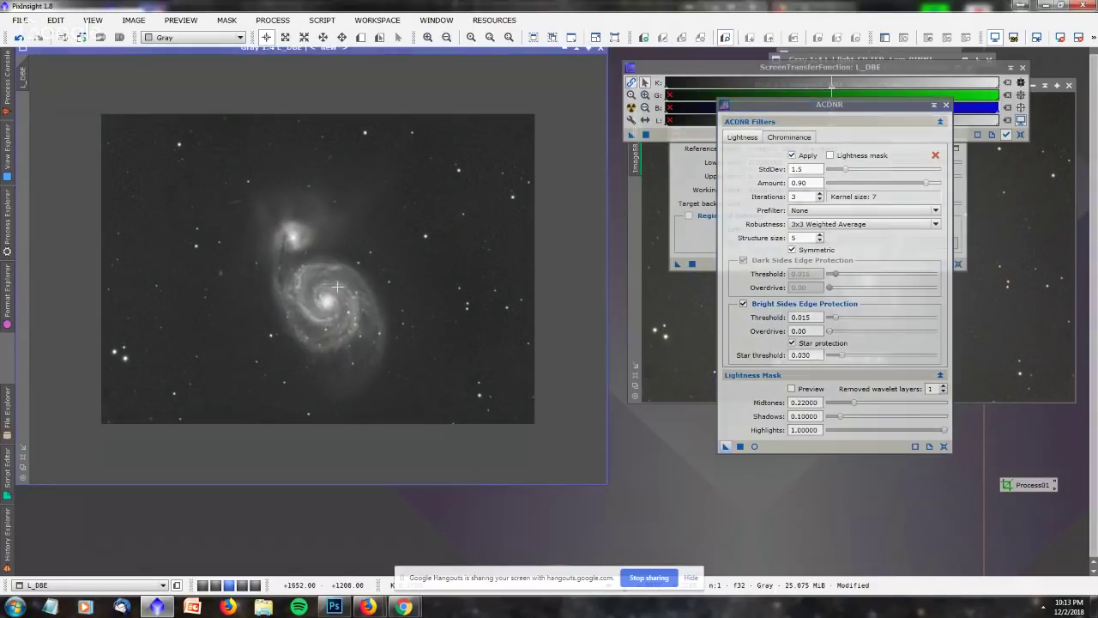
scroll(339, 286, up, 3)
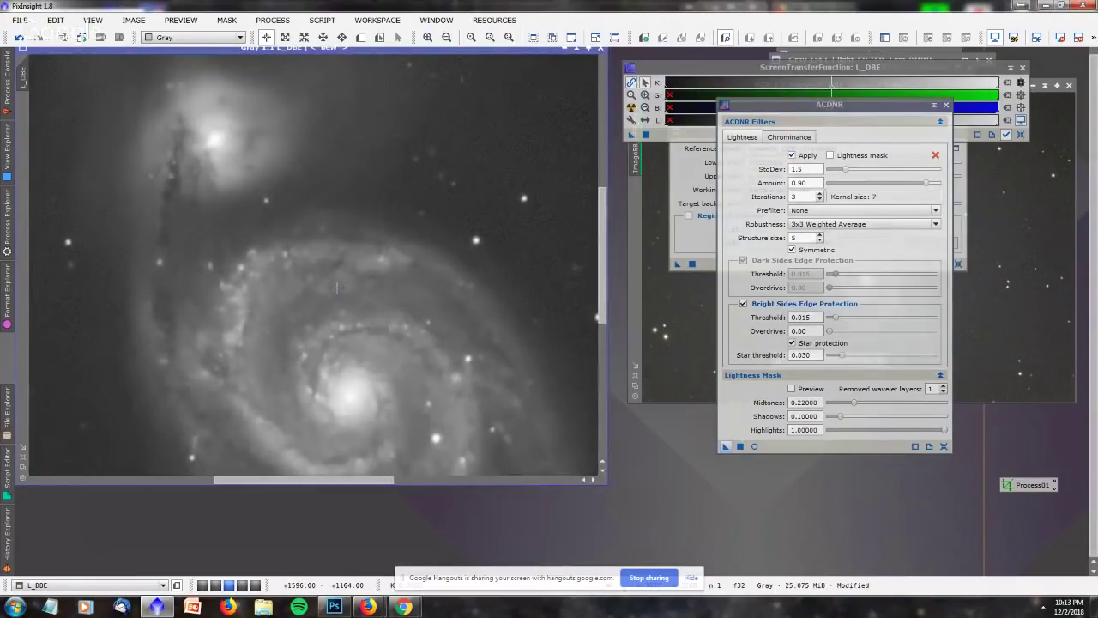
scroll(336, 287, down, 1)
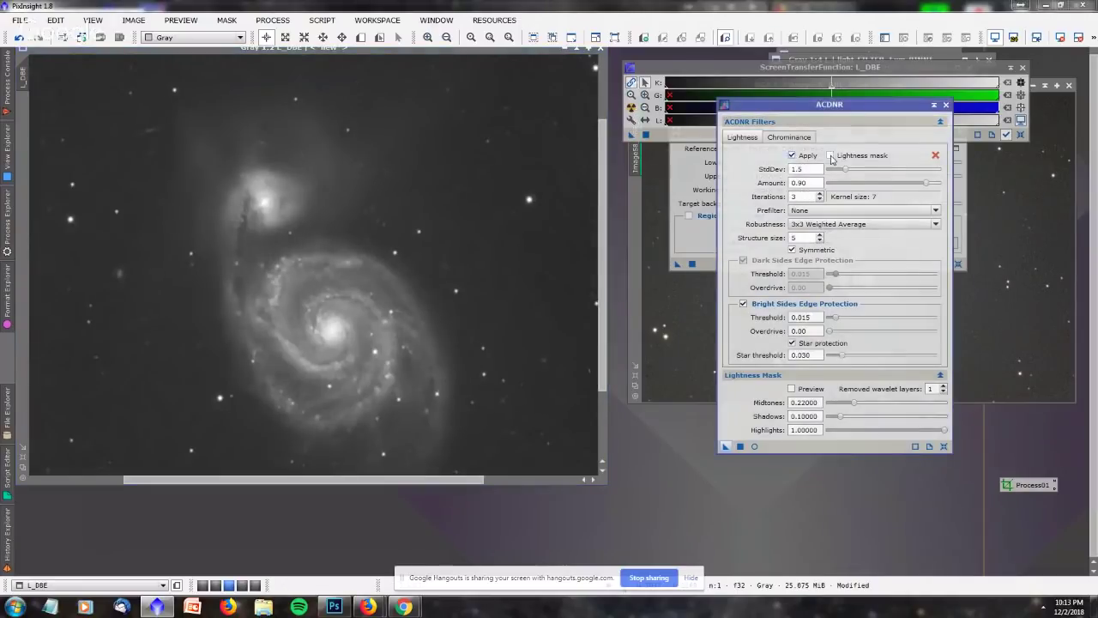
Preview ACDNR's lightness mask on L_DBE, set its shadows to 0.17, and close the mask preview.
click(790, 389)
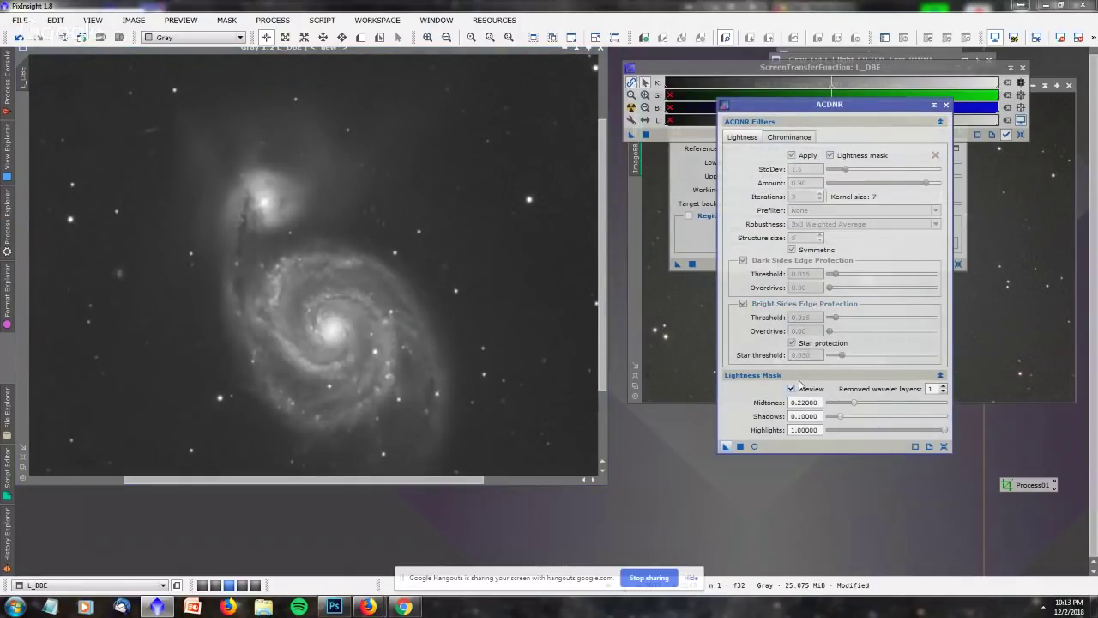
click(754, 446)
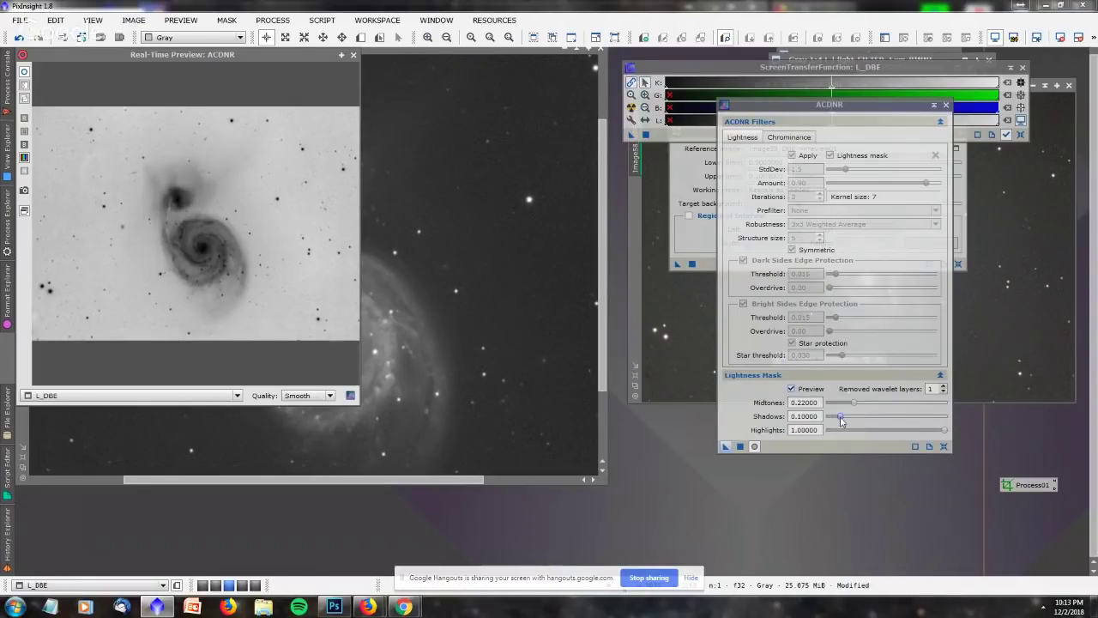
drag(840, 418, 846, 420)
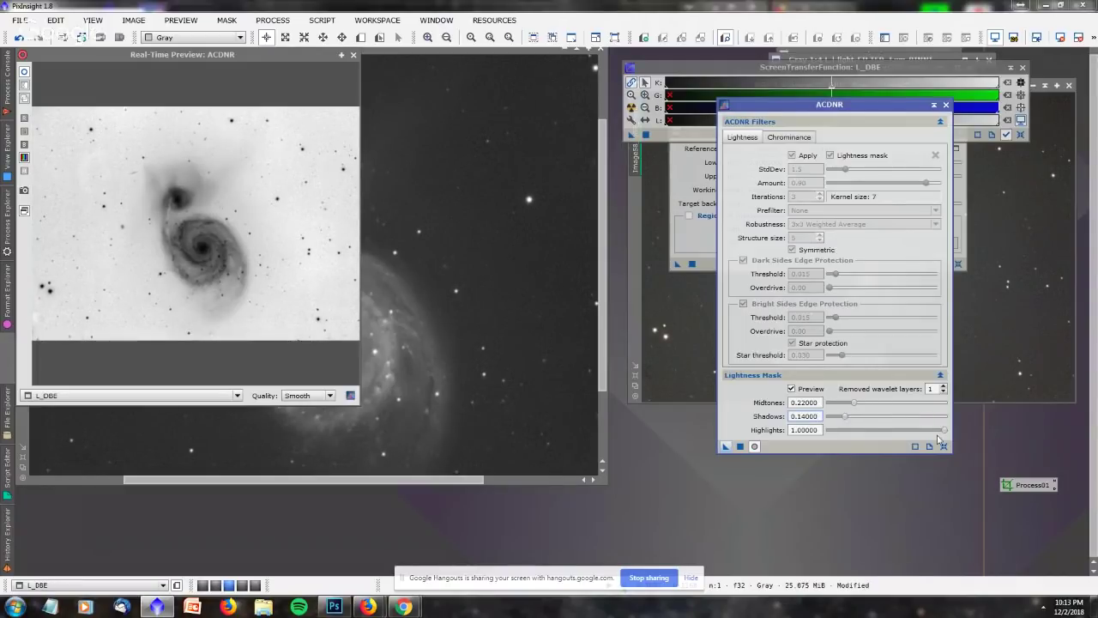
drag(845, 418, 851, 419)
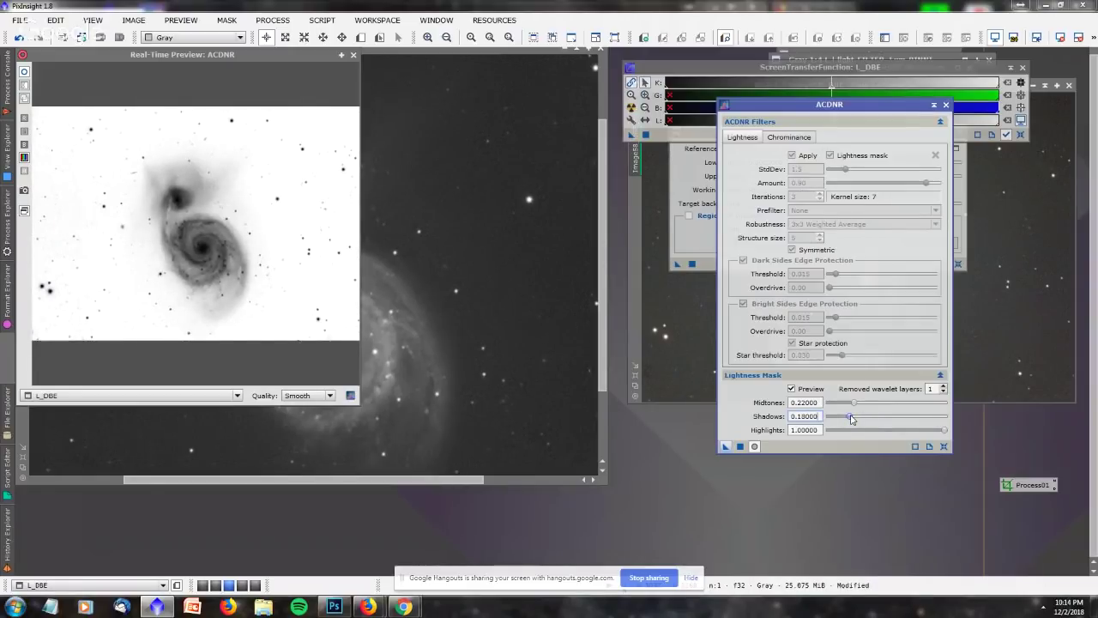
drag(851, 417, 850, 419)
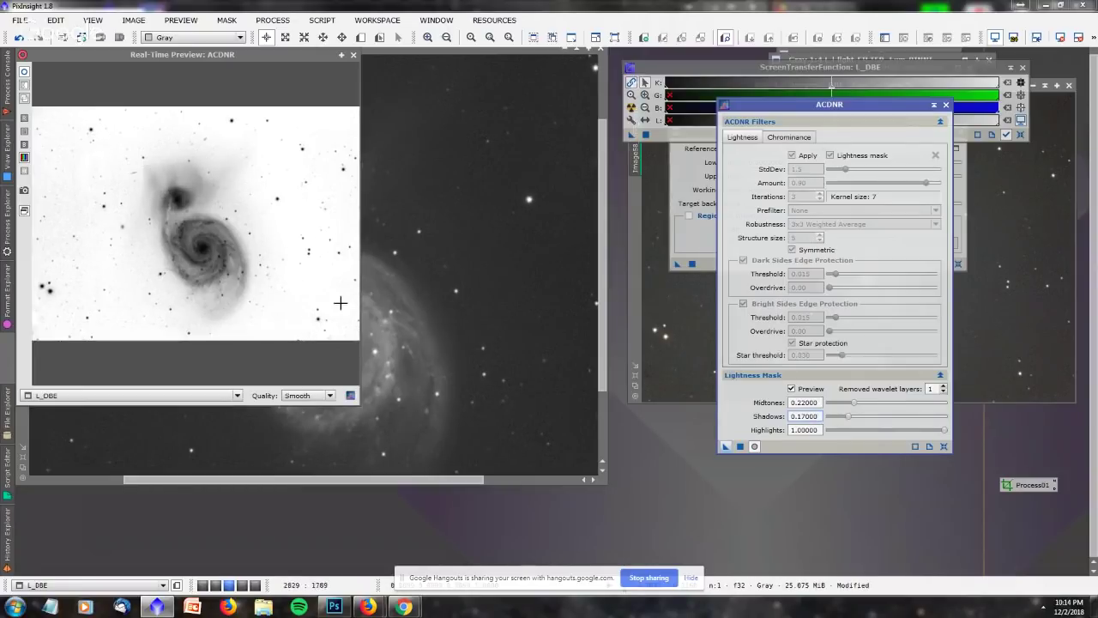
click(791, 389)
click(353, 54)
Define a preview region on the dark sky beside the galaxy in L_DBE and display it for testing ACDNR.
scroll(445, 255, up, 3)
scroll(445, 255, down, 4)
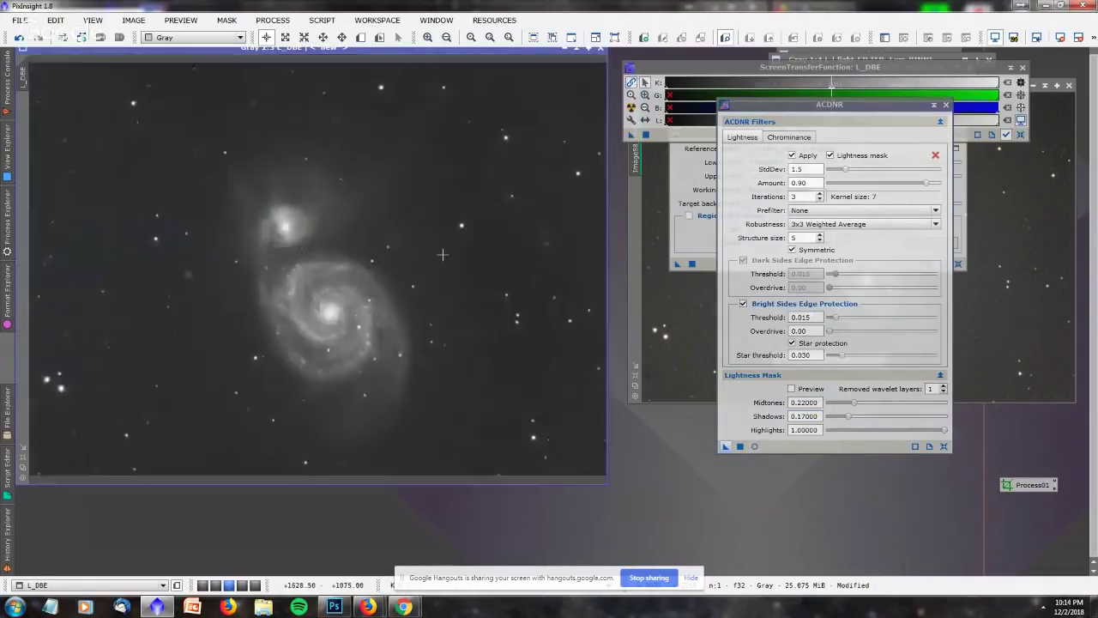
scroll(442, 245, up, 1)
key(alt+n)
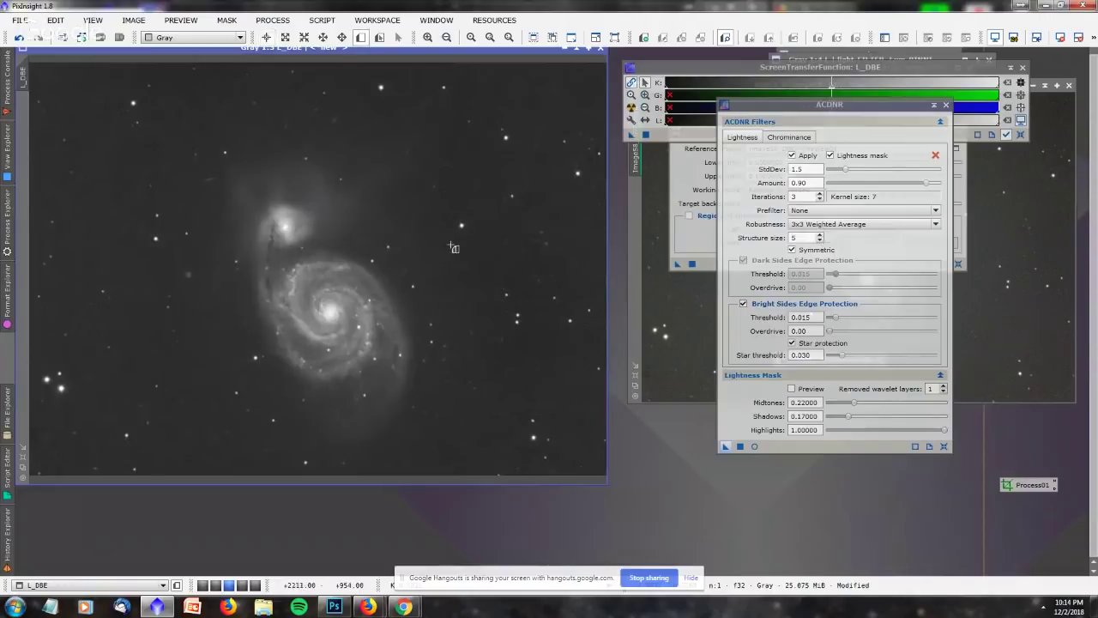
drag(447, 237, 555, 299)
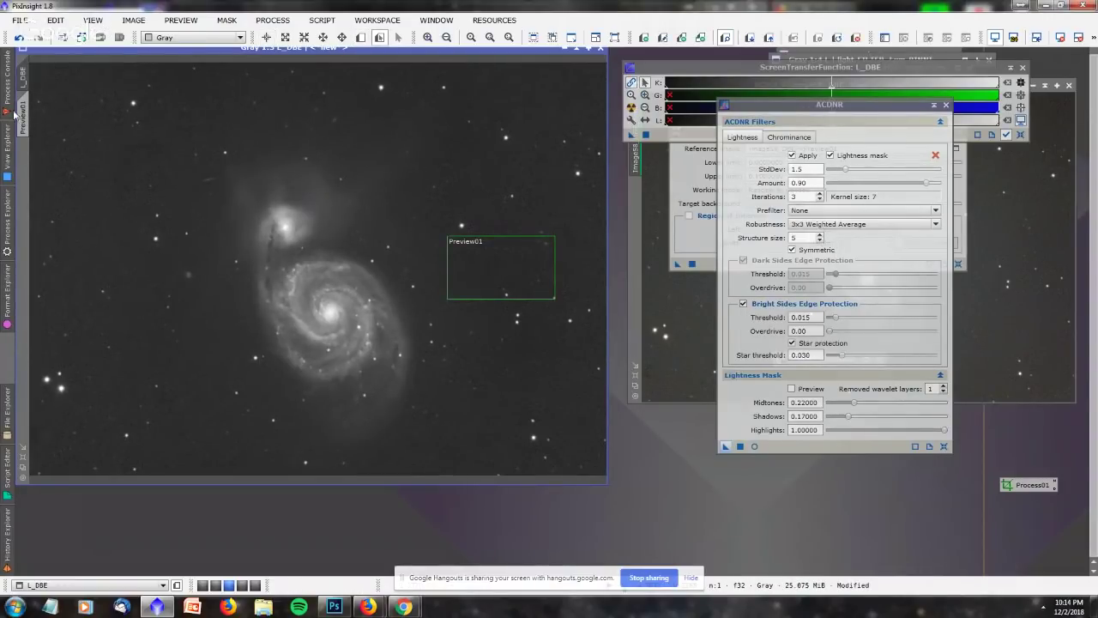
key(F5)
key(F5)
drag(466, 48, 463, 78)
click(41, 144)
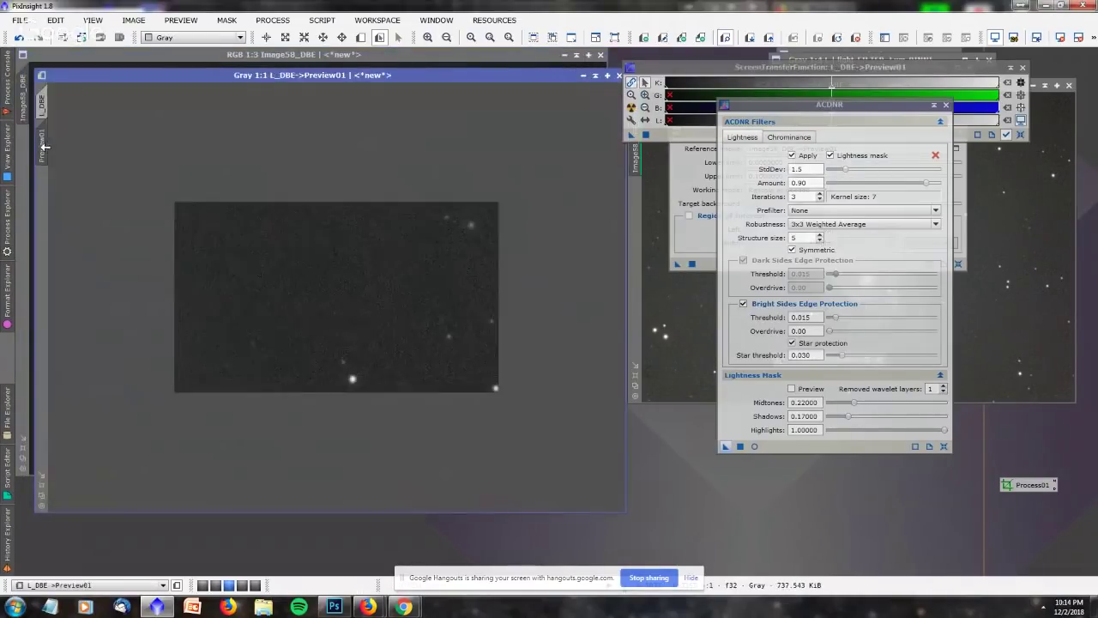
click(830, 155)
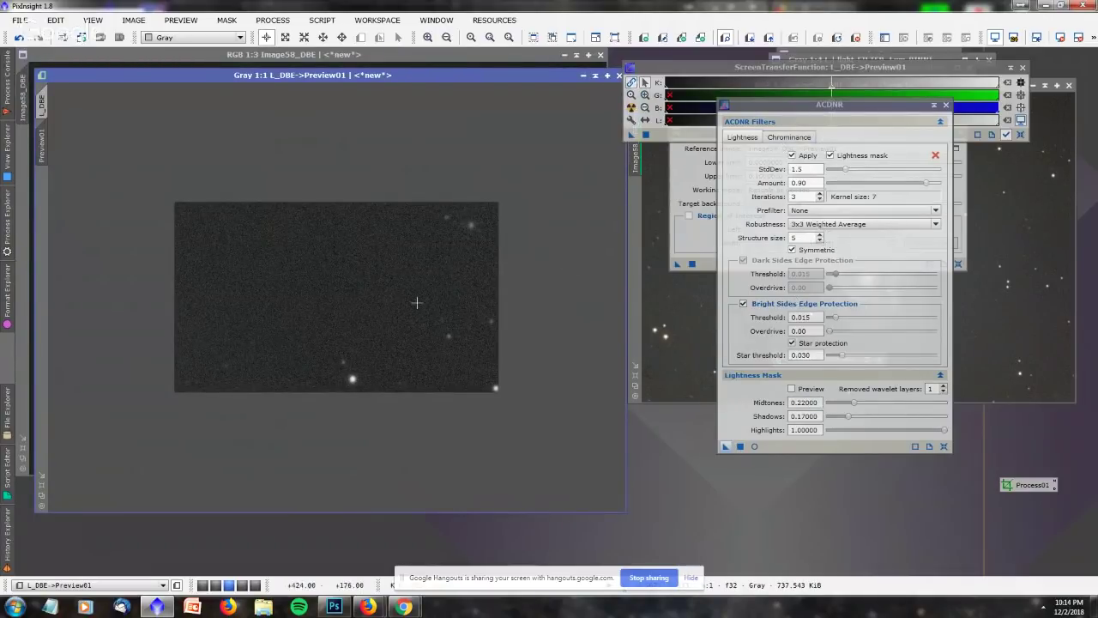
Test ACDNR on Preview01, easing it to StdDev 1.0, amount 0.50 and structure size 4, then to StdDev 0.7 and amount 0.30.
drag(725, 447, 368, 334)
drag(925, 183, 843, 173)
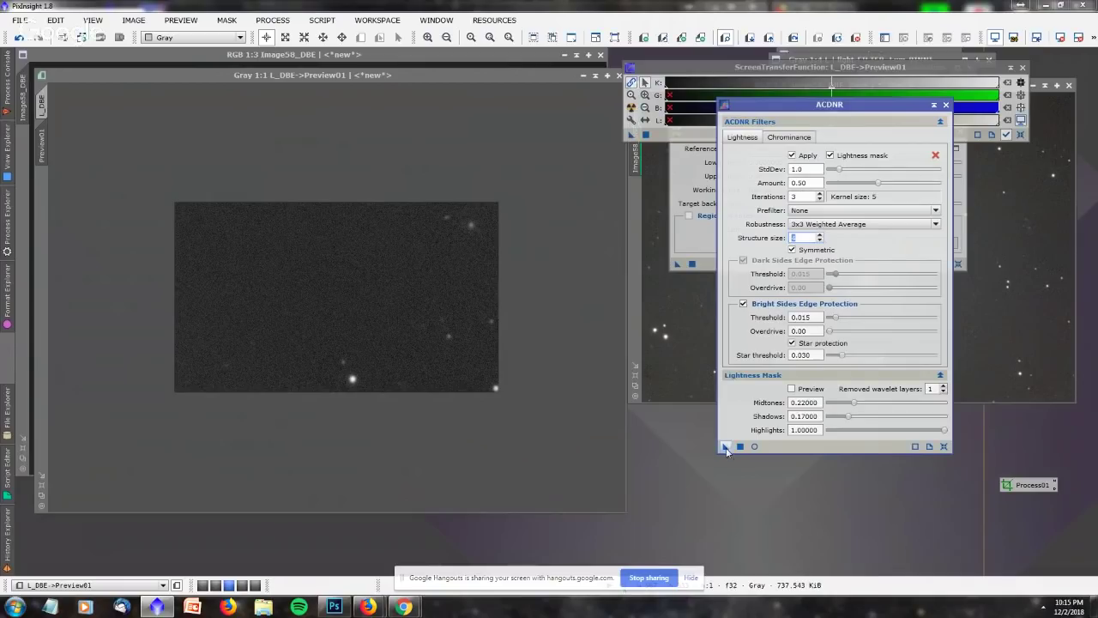
drag(725, 447, 369, 299)
click(400, 330)
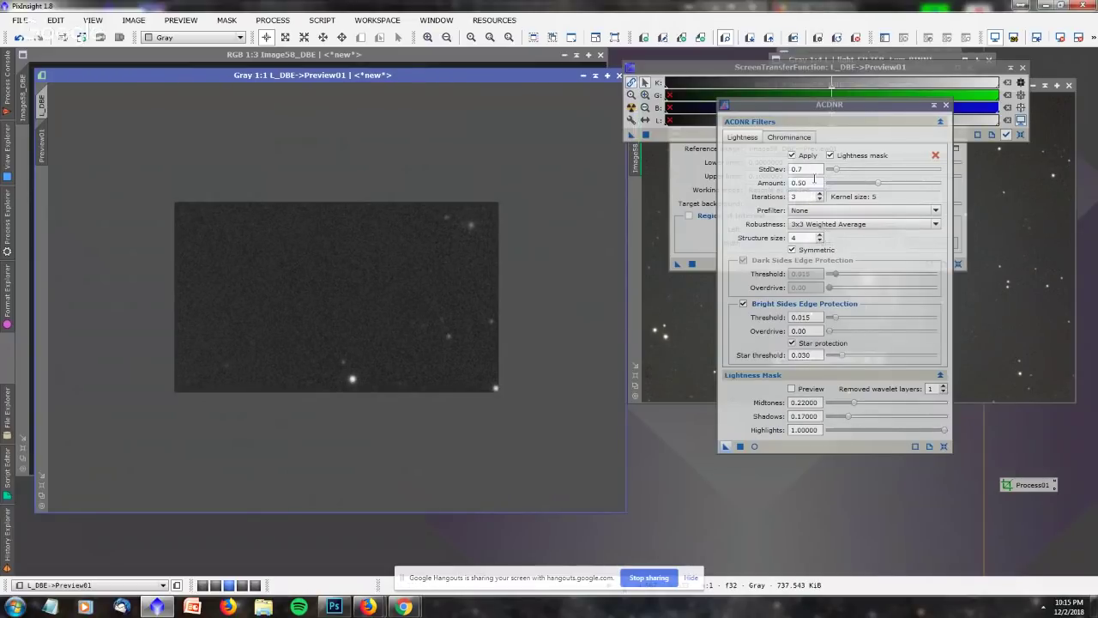
drag(877, 183, 856, 187)
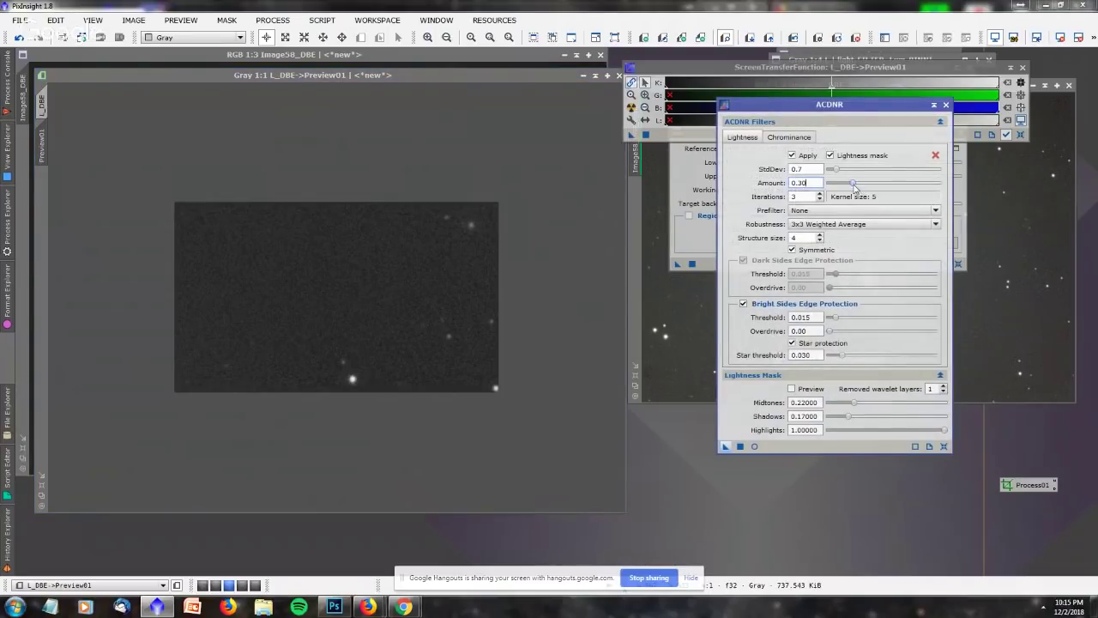
drag(725, 446, 391, 287)
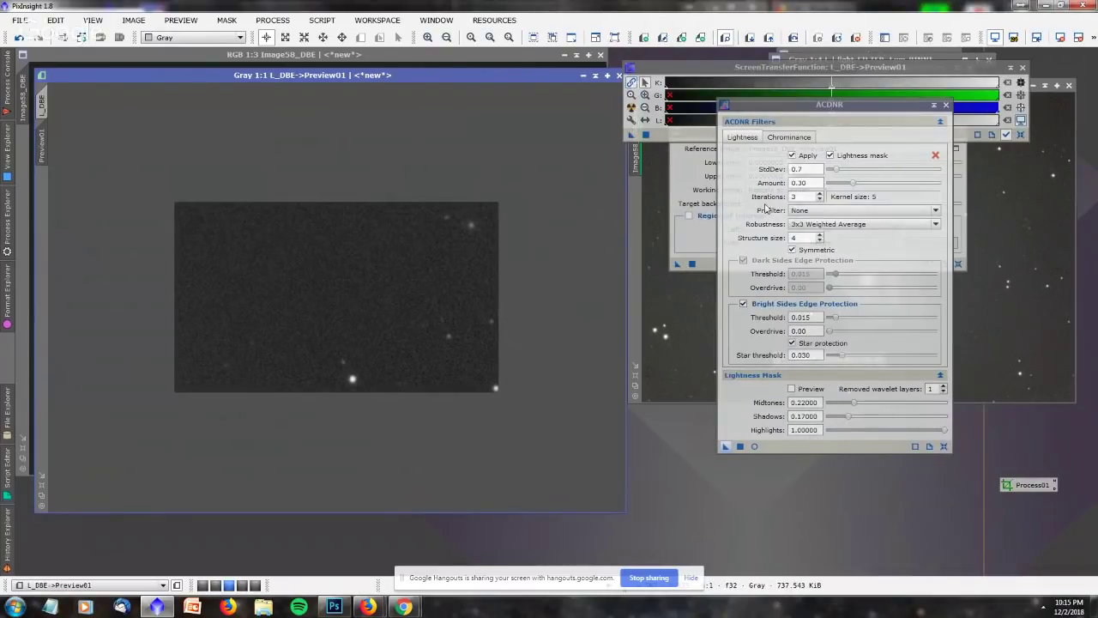
Apply the ACDNR settings to the whole L_DBE image and examine the noise reduction on the galaxy and sky.
click(41, 101)
drag(725, 446, 400, 240)
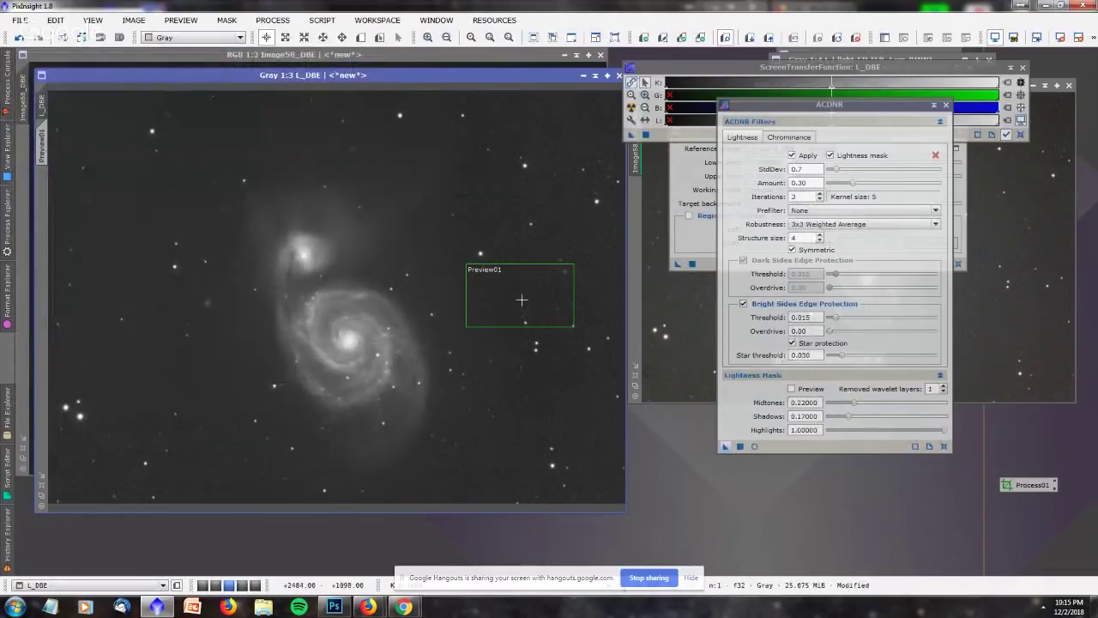
scroll(505, 285, down, 1)
scroll(505, 285, up, 1)
scroll(505, 286, down, 1)
scroll(505, 285, up, 1)
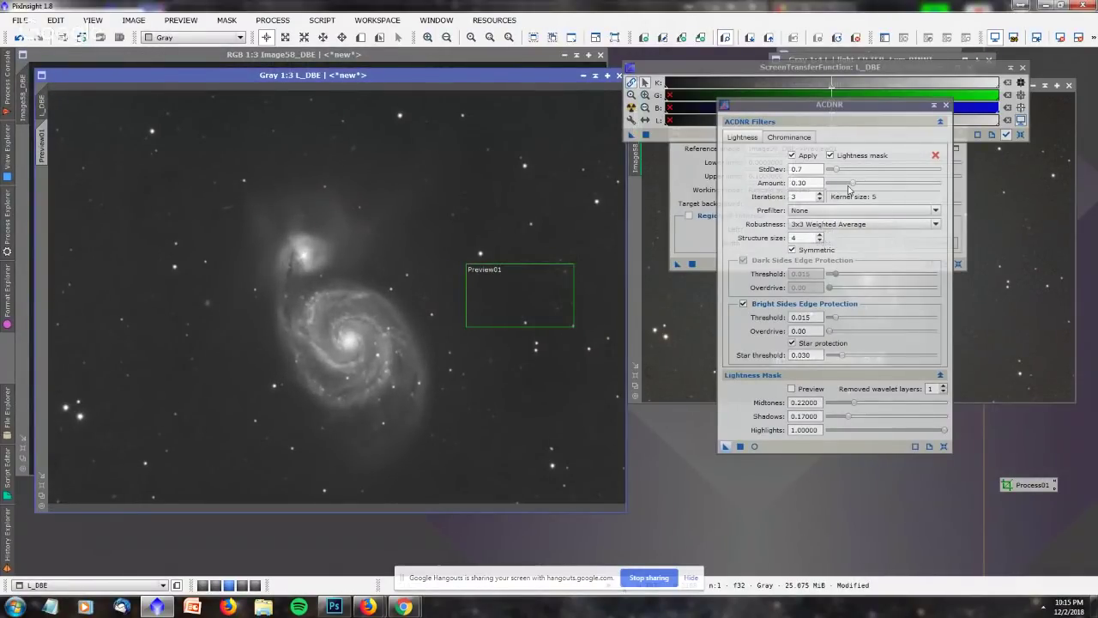
Test ACDNR on Preview01 with StdDev 1.5 at amounts 0.10 and 0.22, then with StdDev 1.3 at amount 0.22.
drag(836, 171, 844, 176)
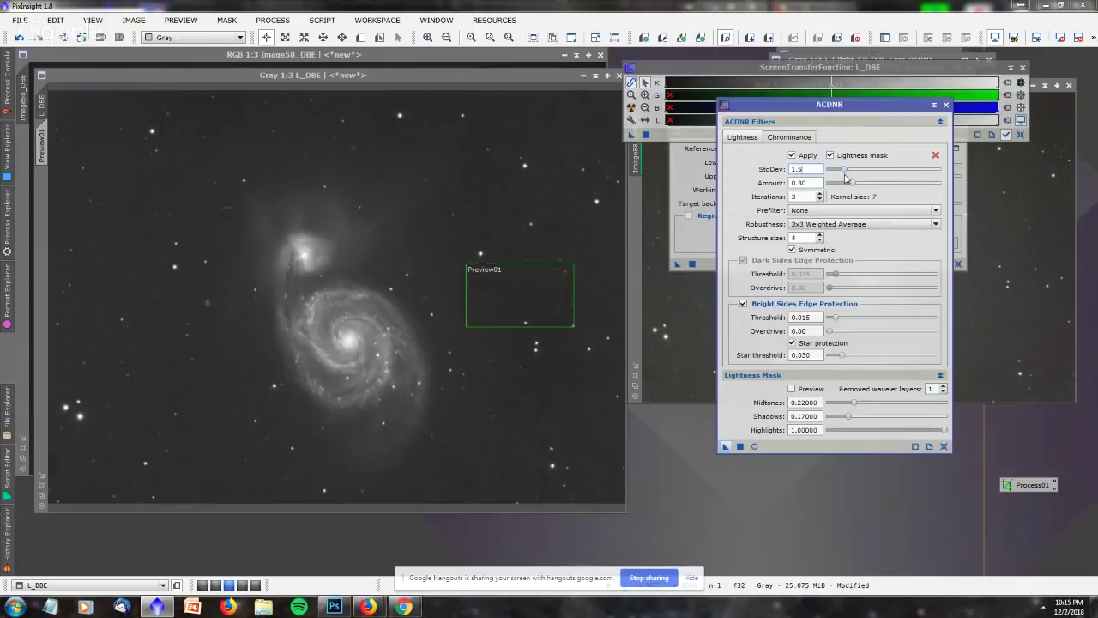
drag(854, 185, 828, 190)
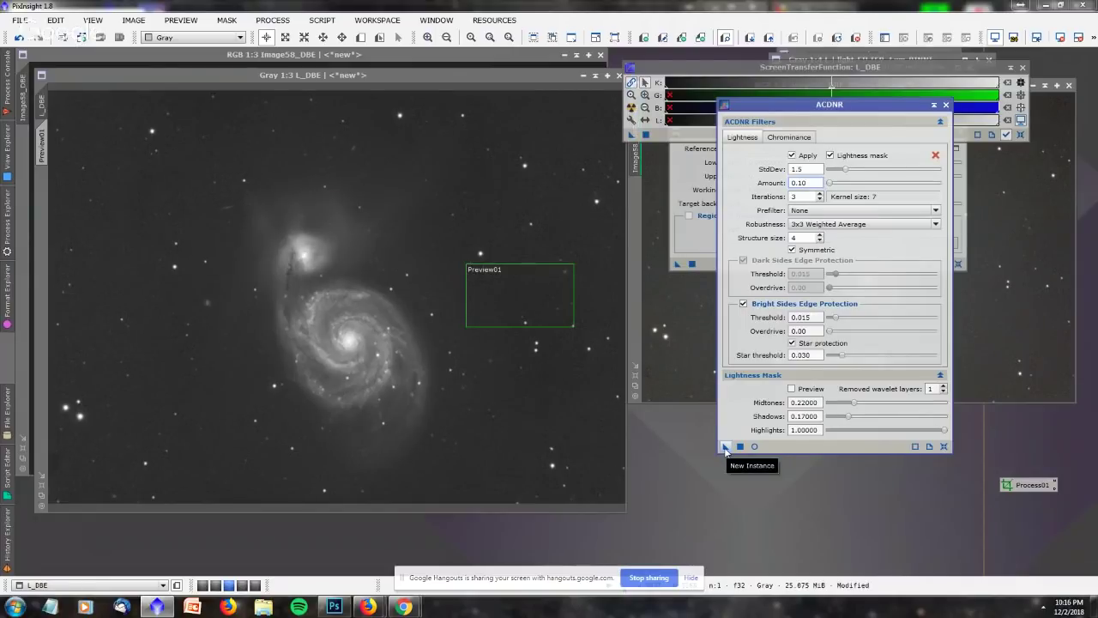
click(41, 146)
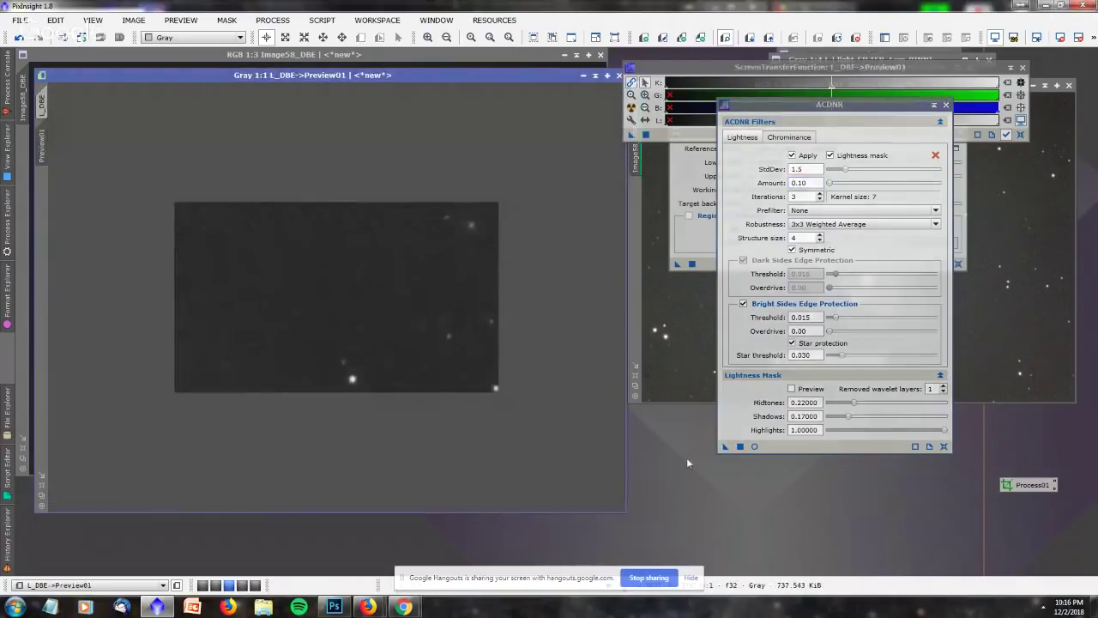
drag(725, 446, 417, 282)
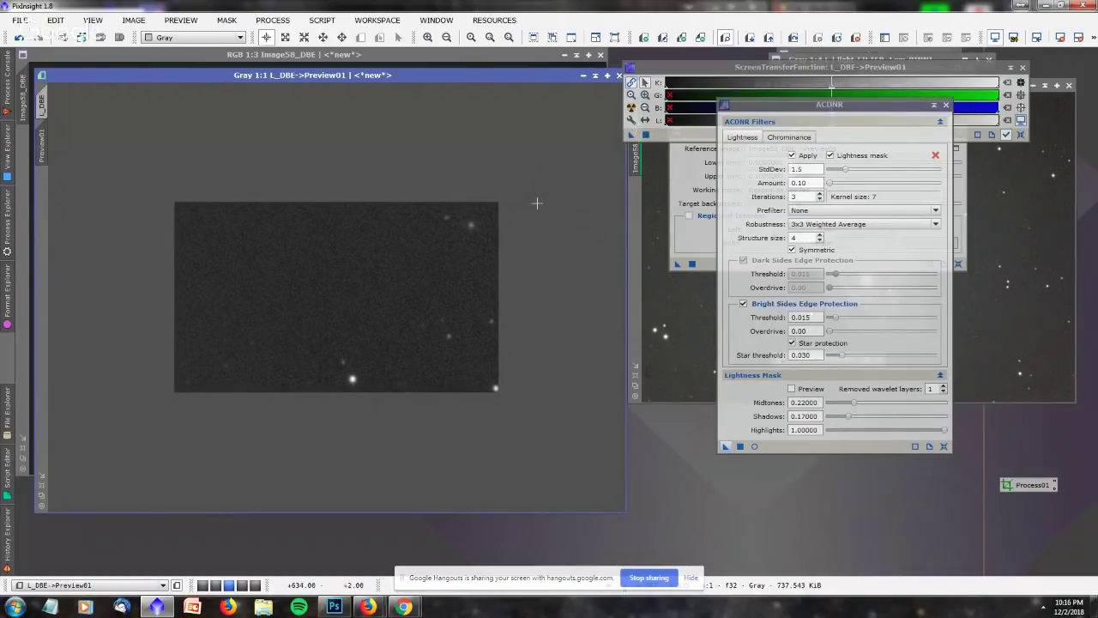
drag(831, 184, 846, 184)
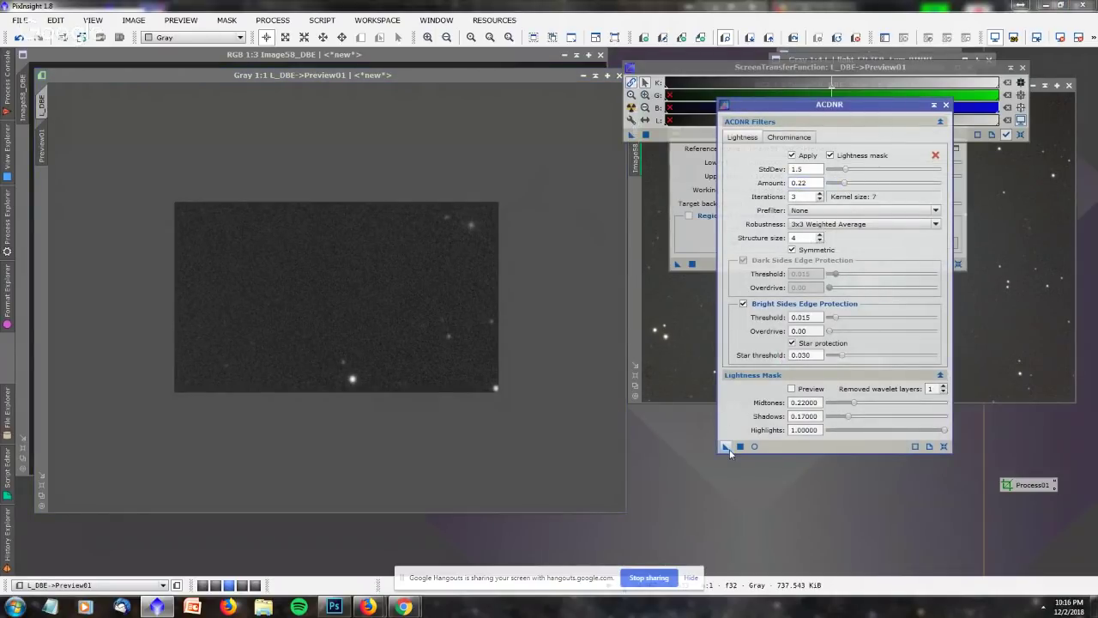
drag(728, 450, 407, 302)
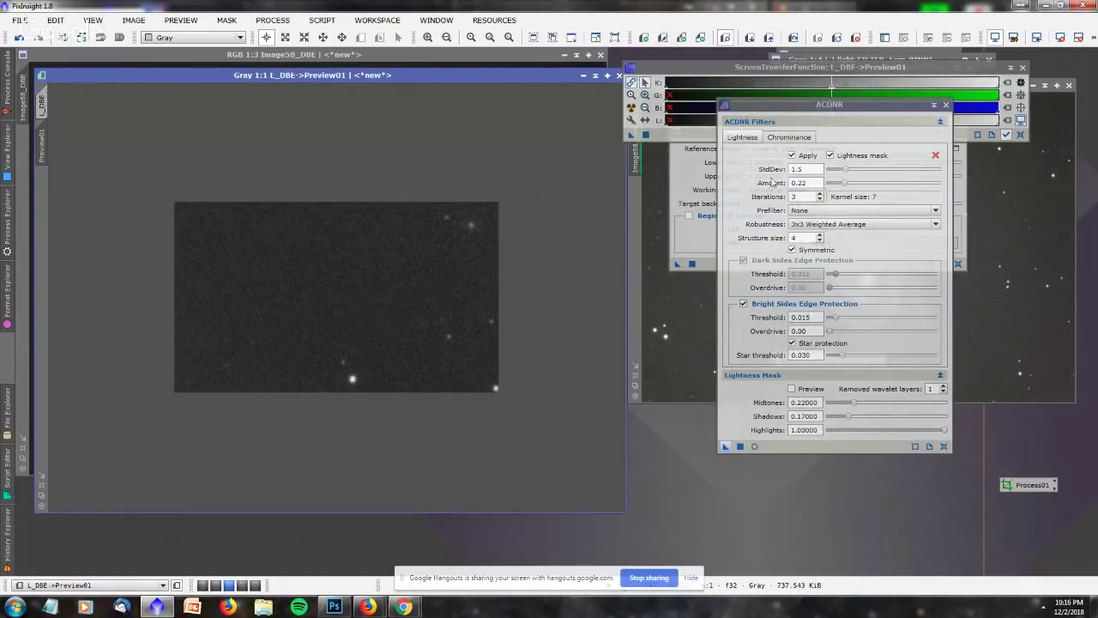
drag(840, 171, 838, 170)
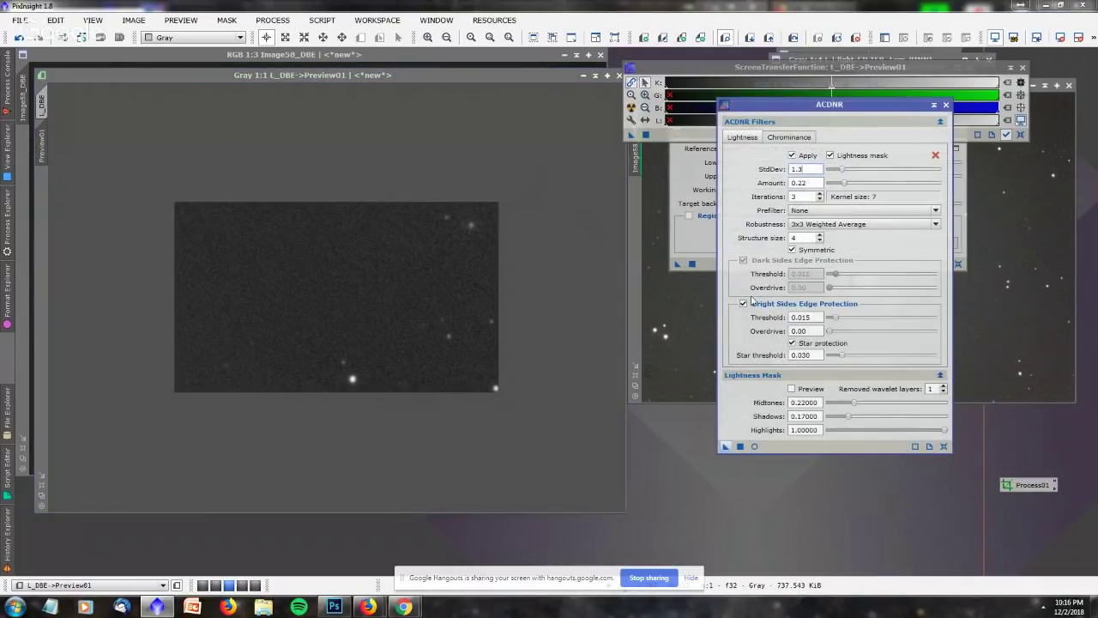
drag(373, 292, 377, 294)
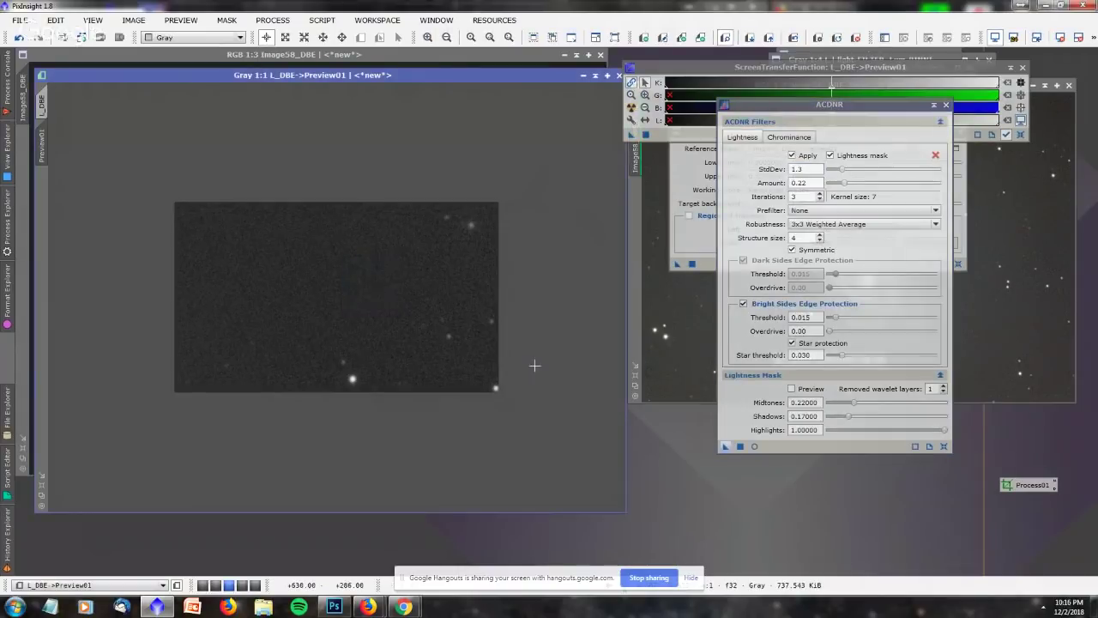
Apply the adjusted ACDNR to the full L_DBE image and compare before and after by undoing and redoing it.
click(42, 107)
drag(724, 446, 527, 245)
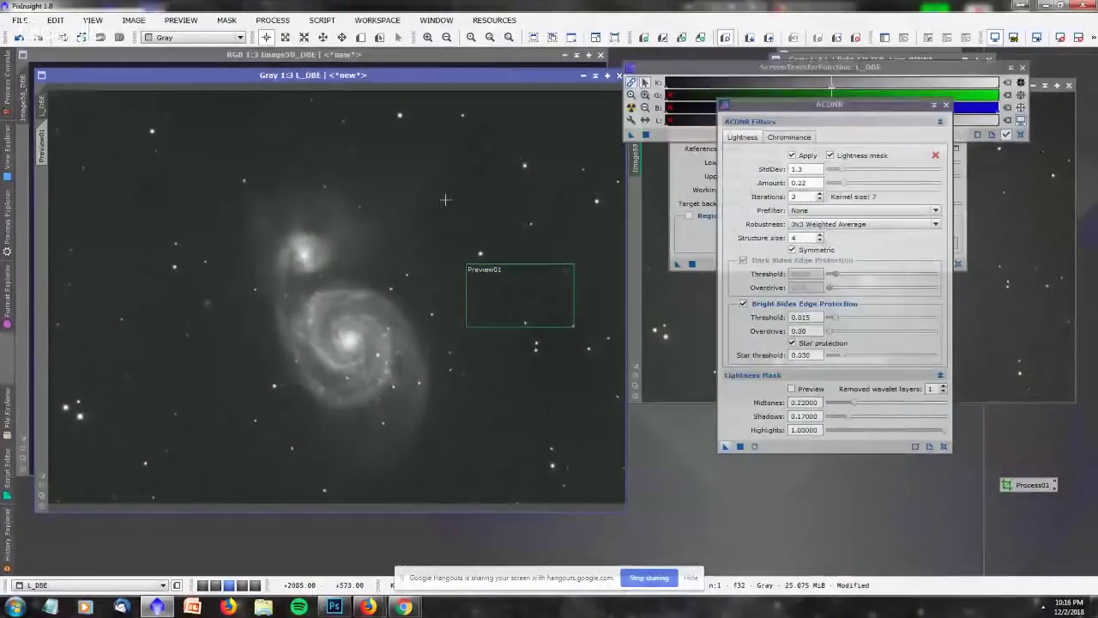
key(ctrl+z)
key(ctrl+y)
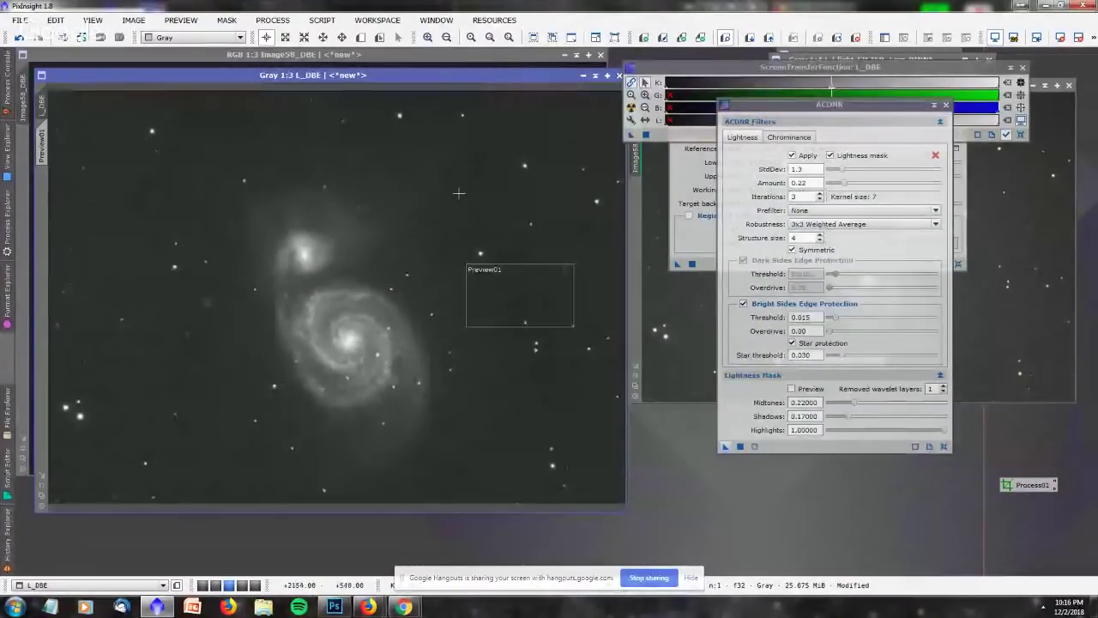
Clear the workspace by closing ACDNR, BackgroundNeutralization and ScreenTransferFunction and collapsing the Image58_DBE_clone window.
click(946, 104)
click(680, 177)
drag(918, 130, 927, 144)
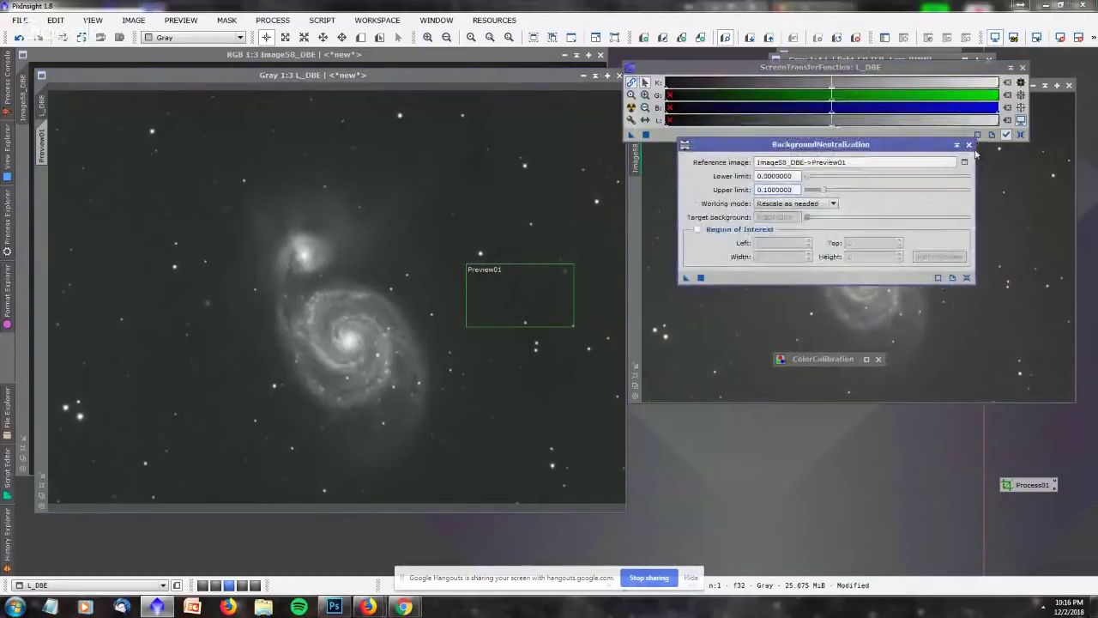
click(968, 144)
drag(857, 66, 892, 87)
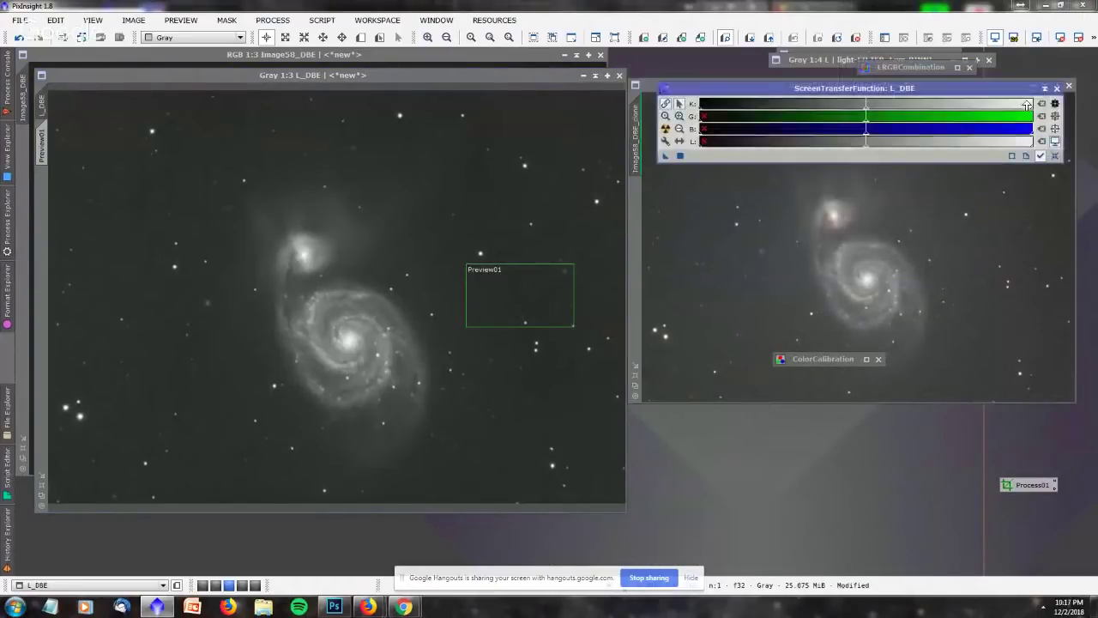
click(1056, 88)
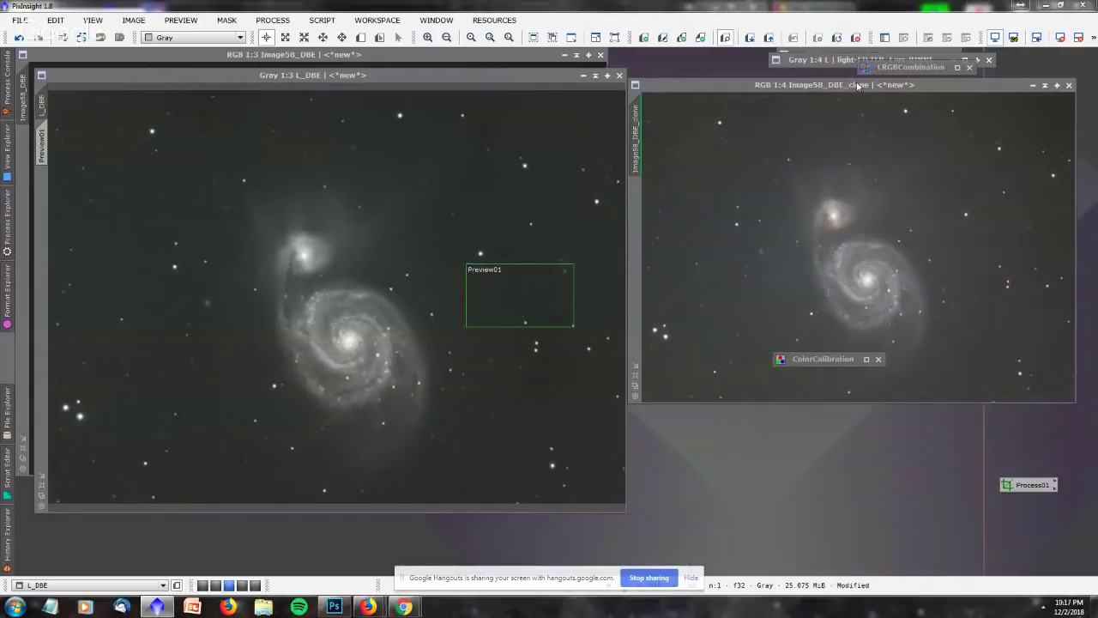
click(1045, 86)
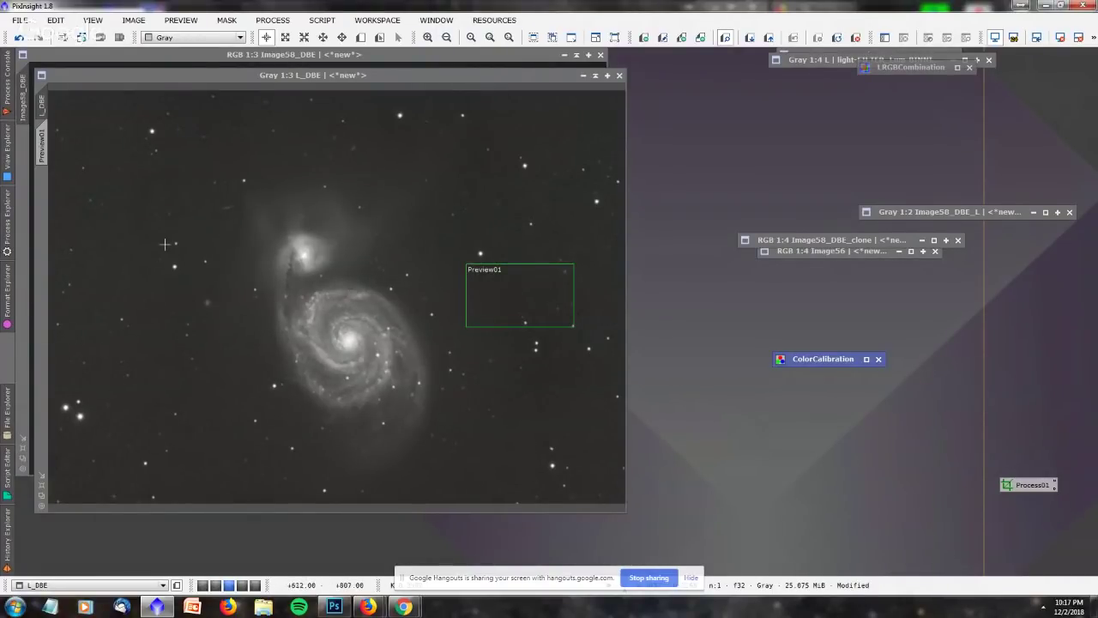
Open CurvesTransformation and start its real-time preview on L_DBE.
click(7, 222)
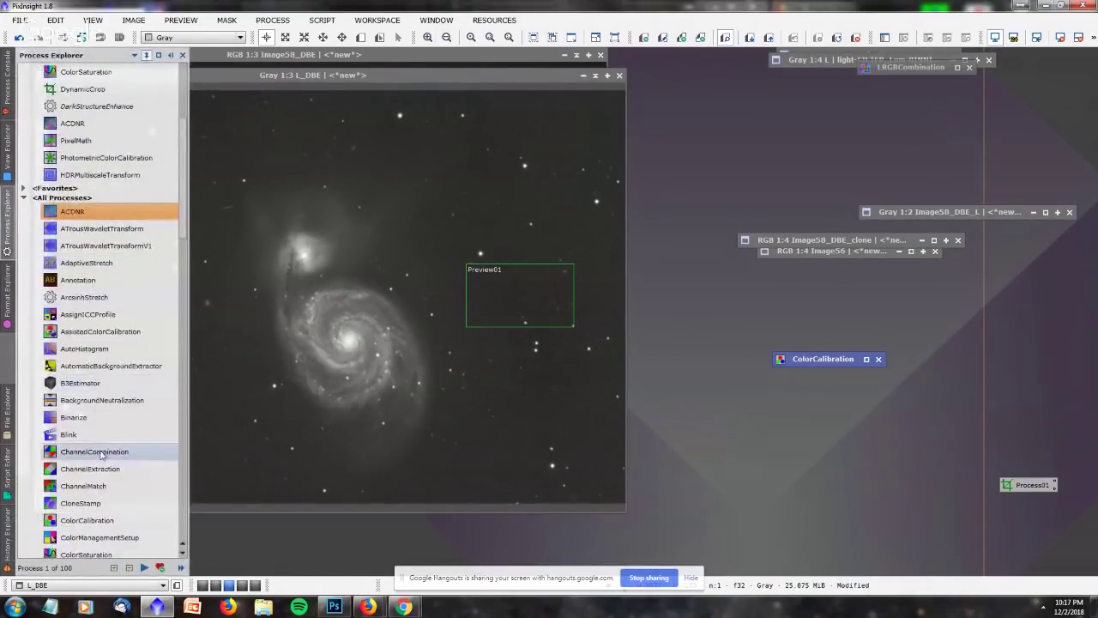
scroll(92, 368, down, 2)
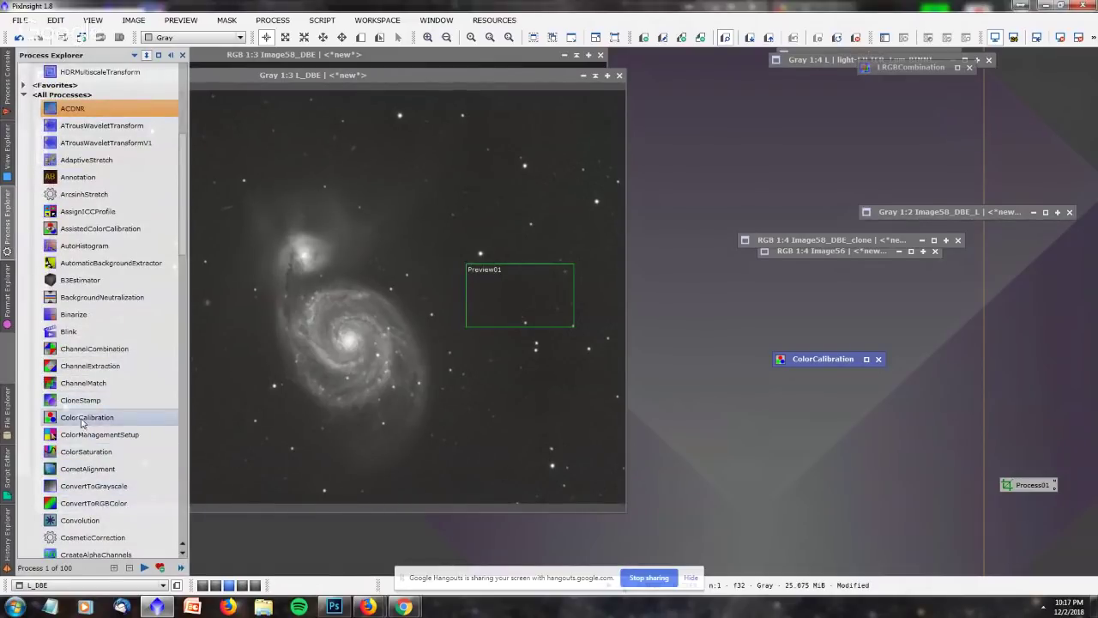
scroll(84, 483, down, 2)
double_click(94, 552)
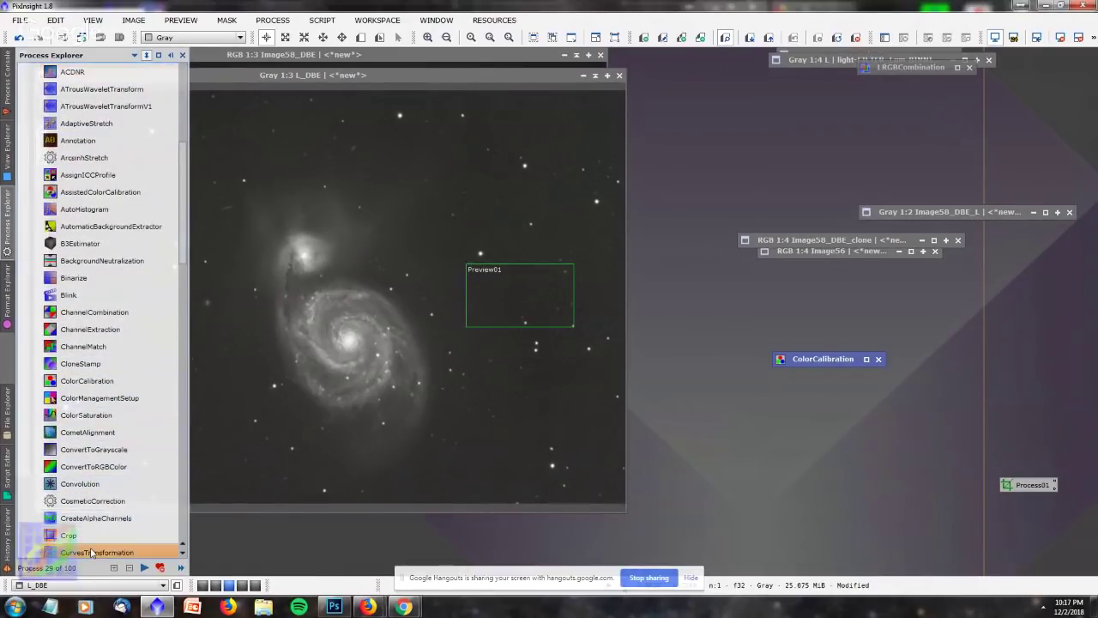
click(799, 466)
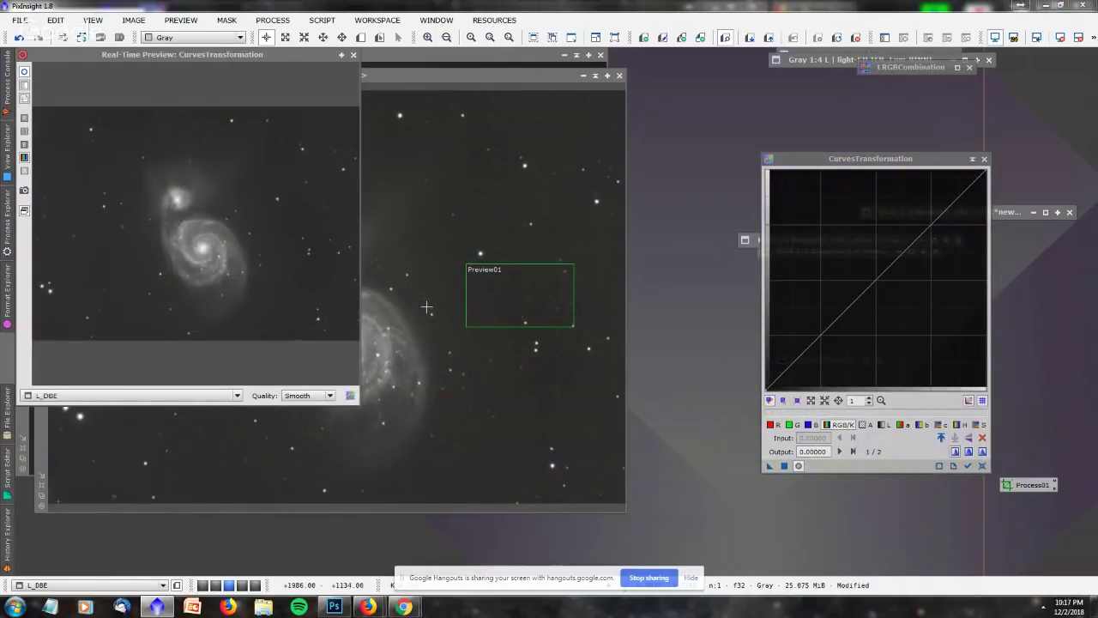
Shape an RGB/K S-curve with a raised midtone point and a shadow point at input 0.16537, output 0.11886, and apply it to L_DBE.
drag(594, 442, 589, 427)
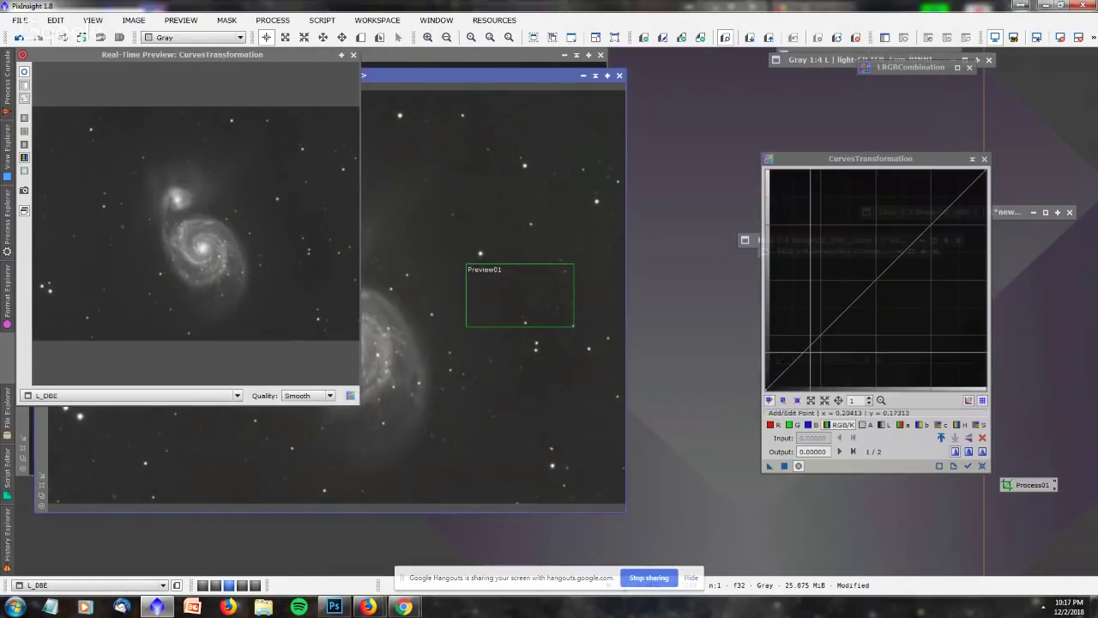
click(802, 354)
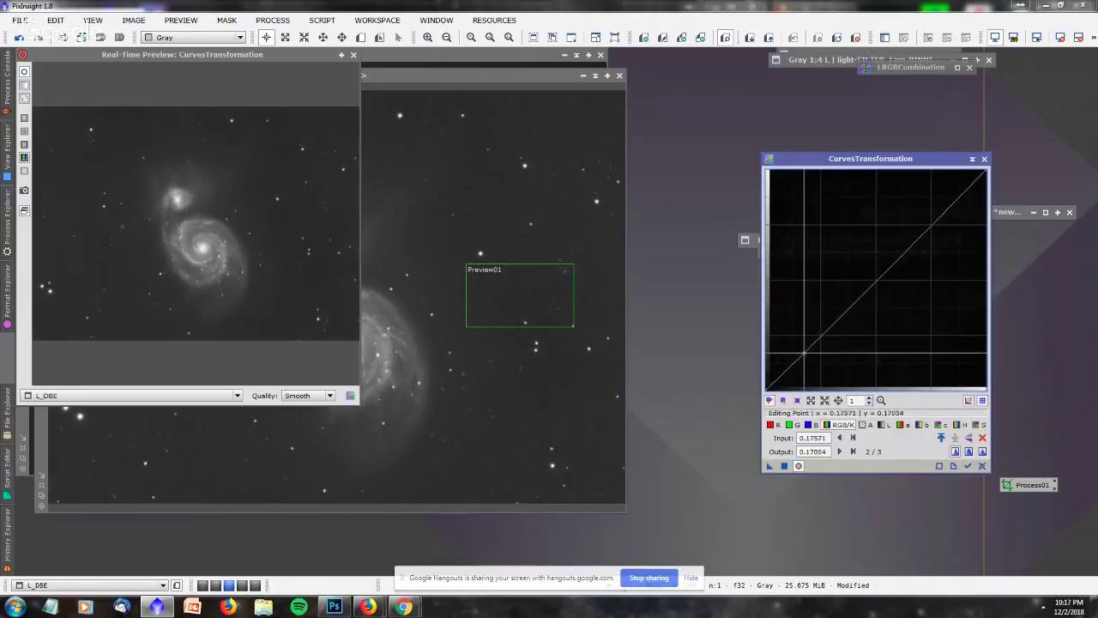
drag(802, 353, 800, 357)
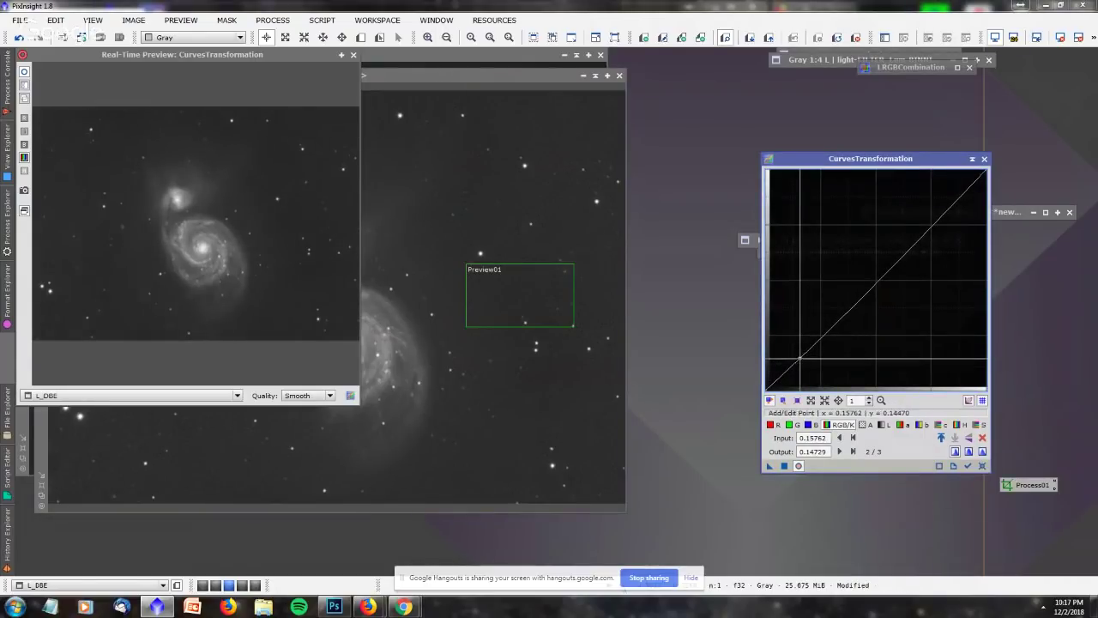
click(824, 334)
drag(824, 334, 826, 319)
drag(799, 358, 802, 365)
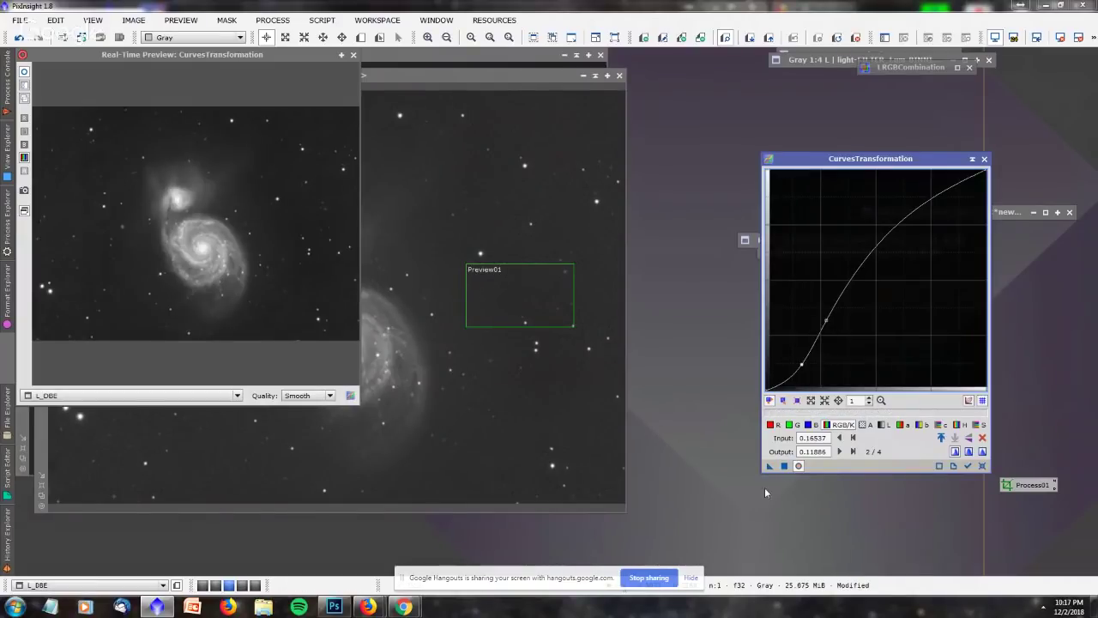
click(784, 467)
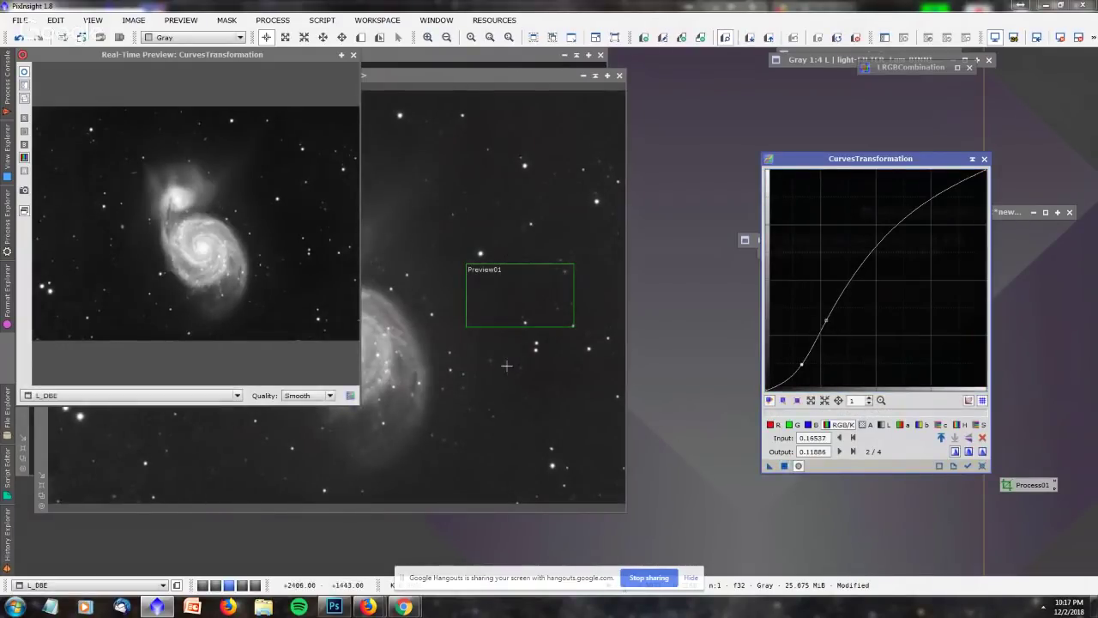
Close the real-time preview and undo the curve applied to L_DBE.
click(353, 56)
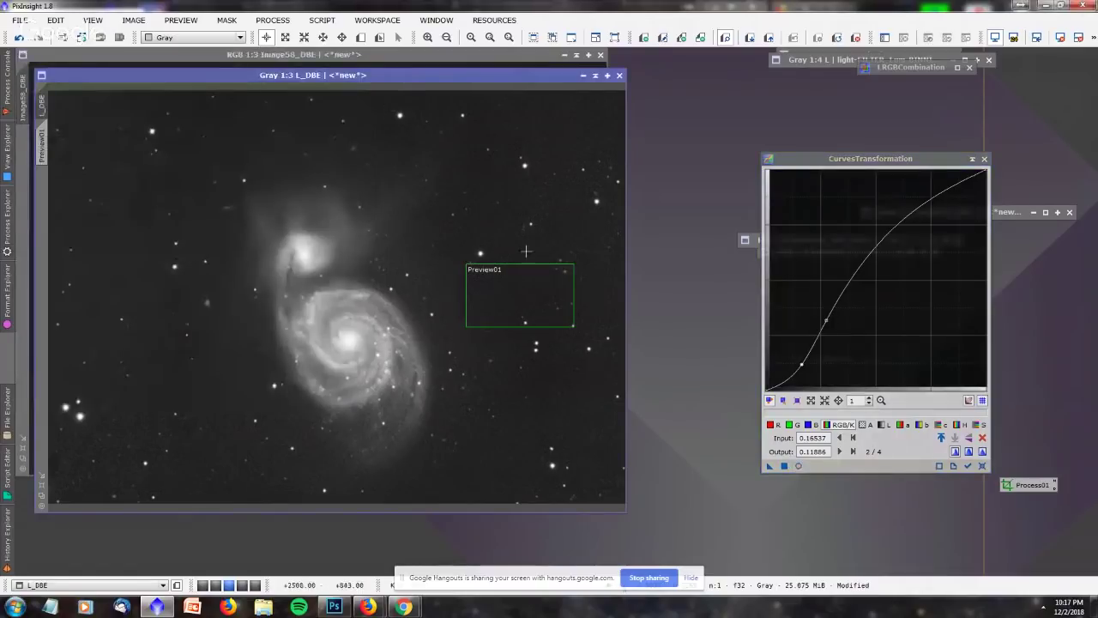
click(18, 37)
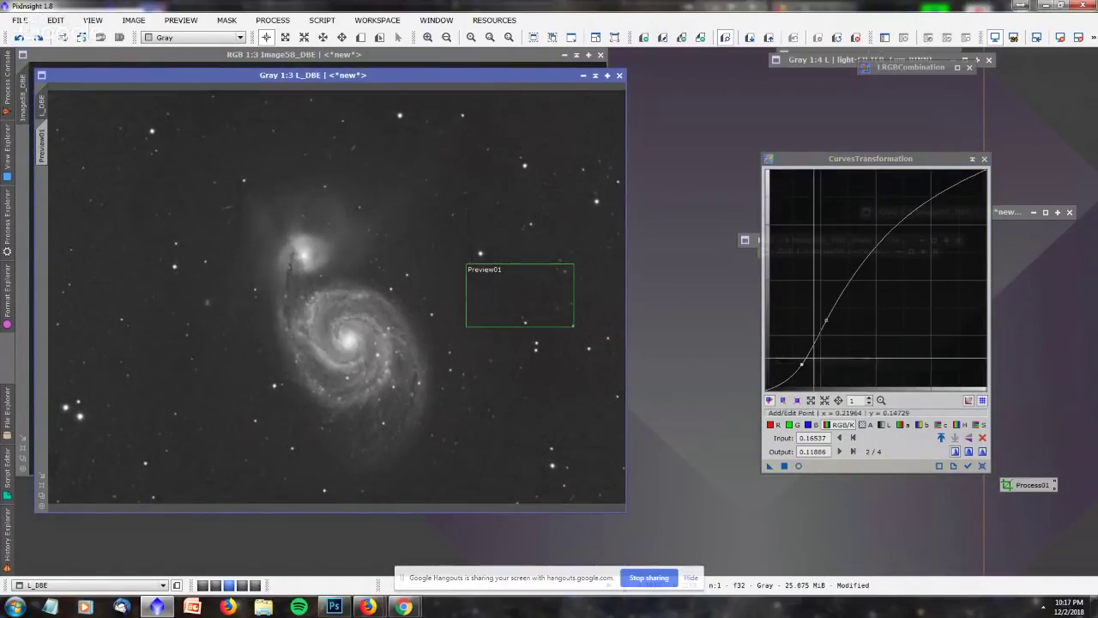
Soften the curve to points 0.29199/0.28682 and 0.16021/0.12920, apply it to L_DBE, and reset CurvesTransformation.
drag(825, 320, 829, 327)
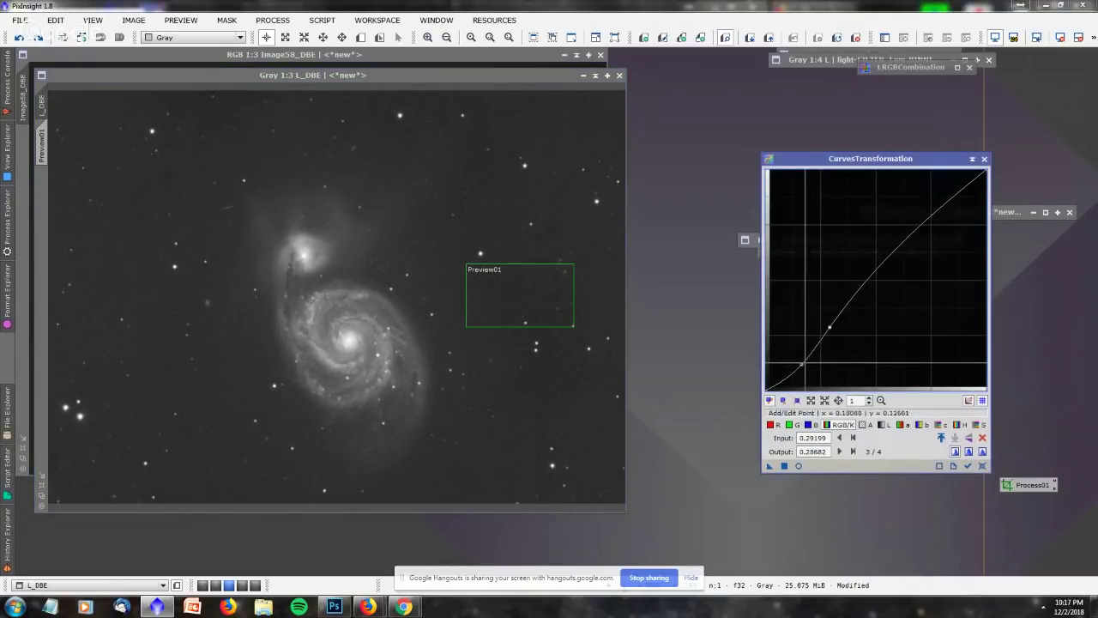
click(800, 364)
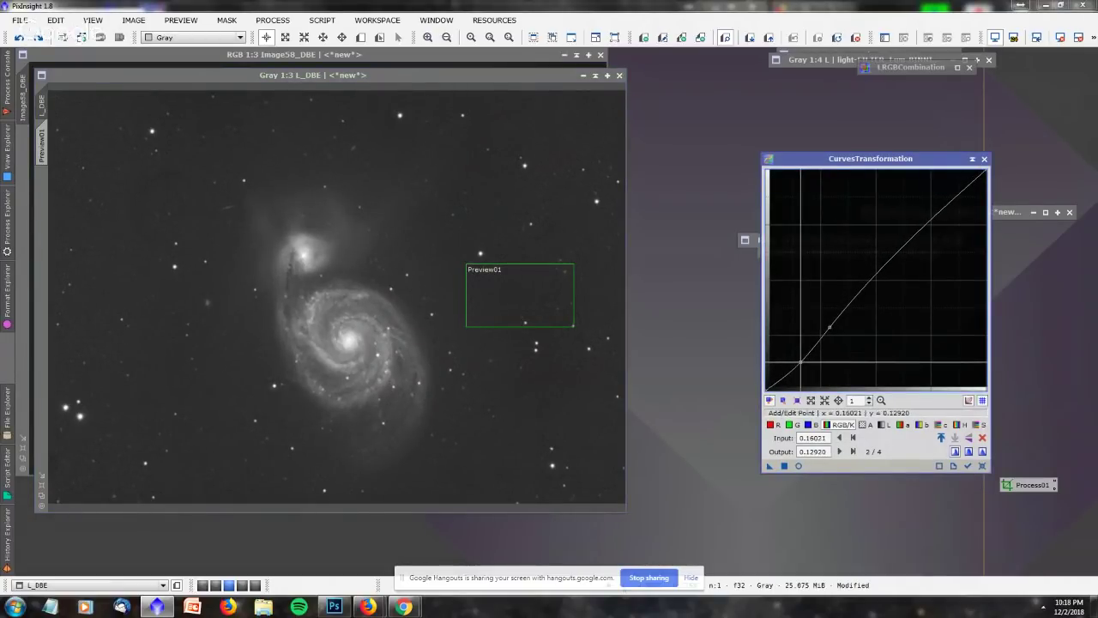
click(527, 380)
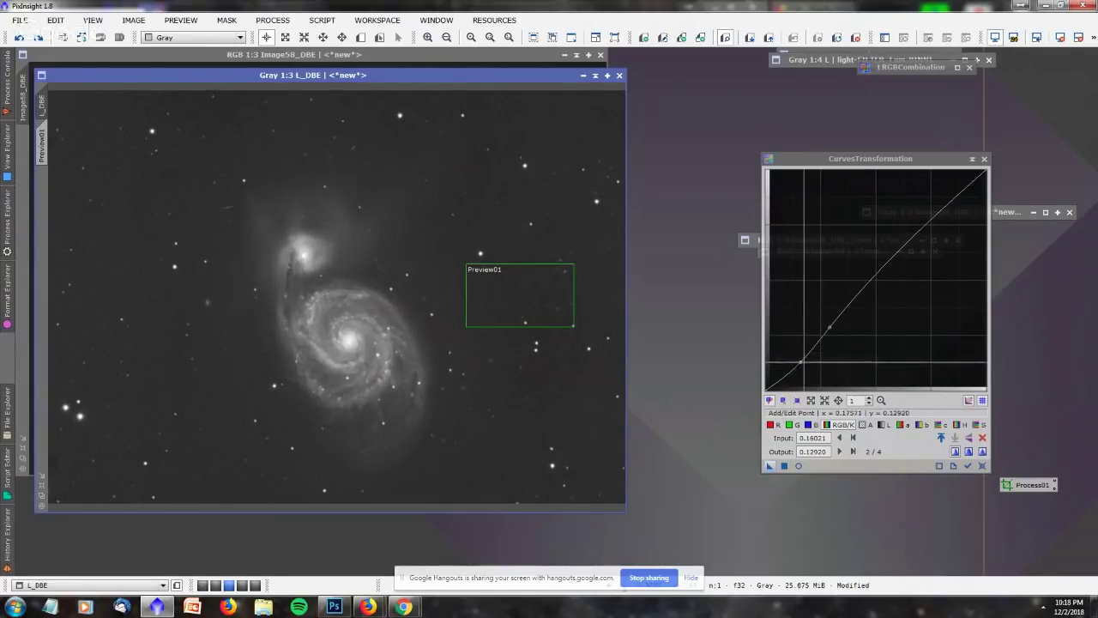
click(795, 362)
click(982, 466)
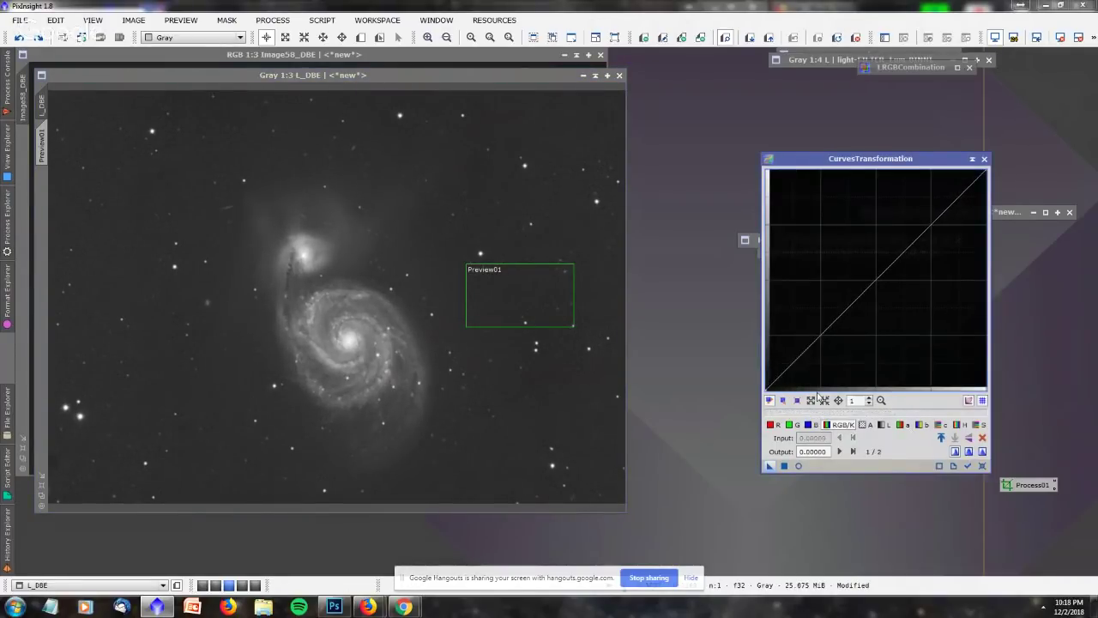
Define a preview over the galaxy's core and outer arms in L_DBE and show it in CurvesTransformation's real-time preview.
click(799, 467)
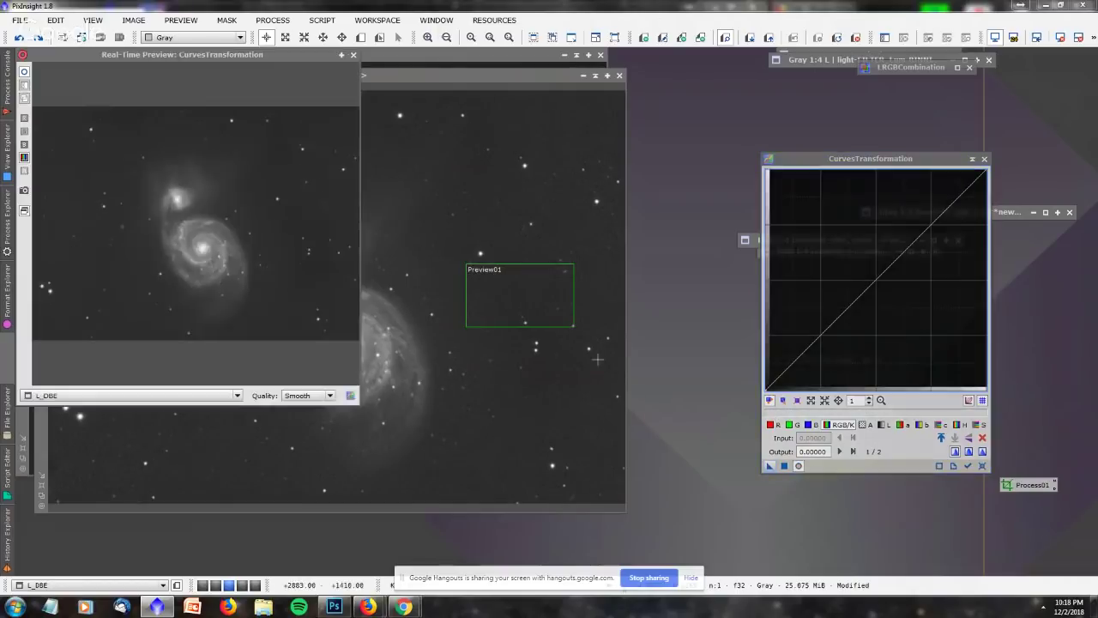
click(352, 54)
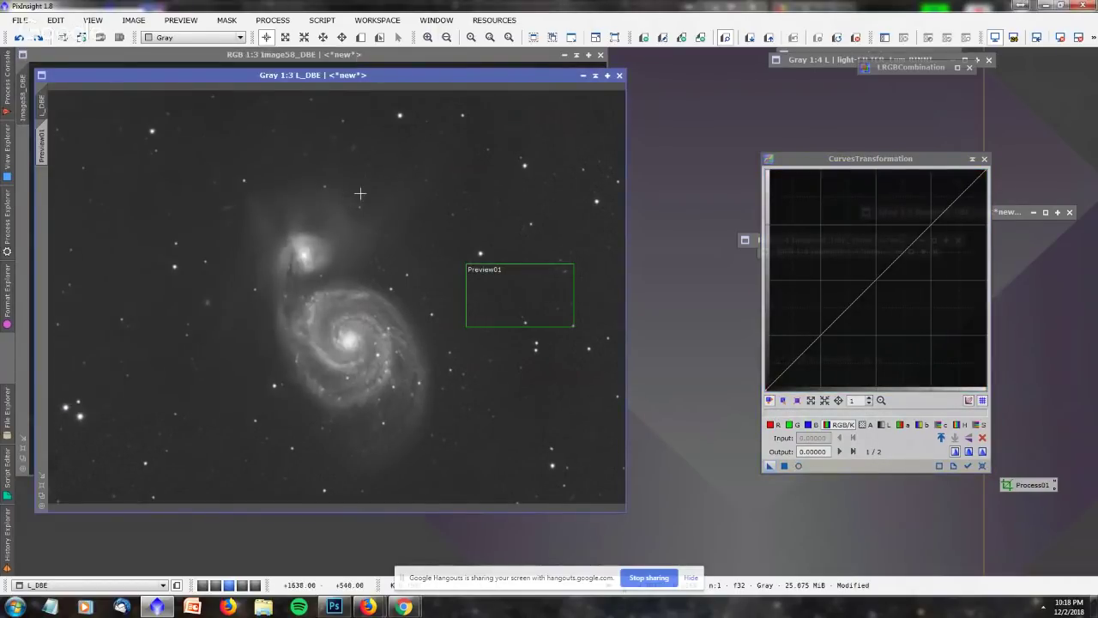
drag(323, 244, 488, 394)
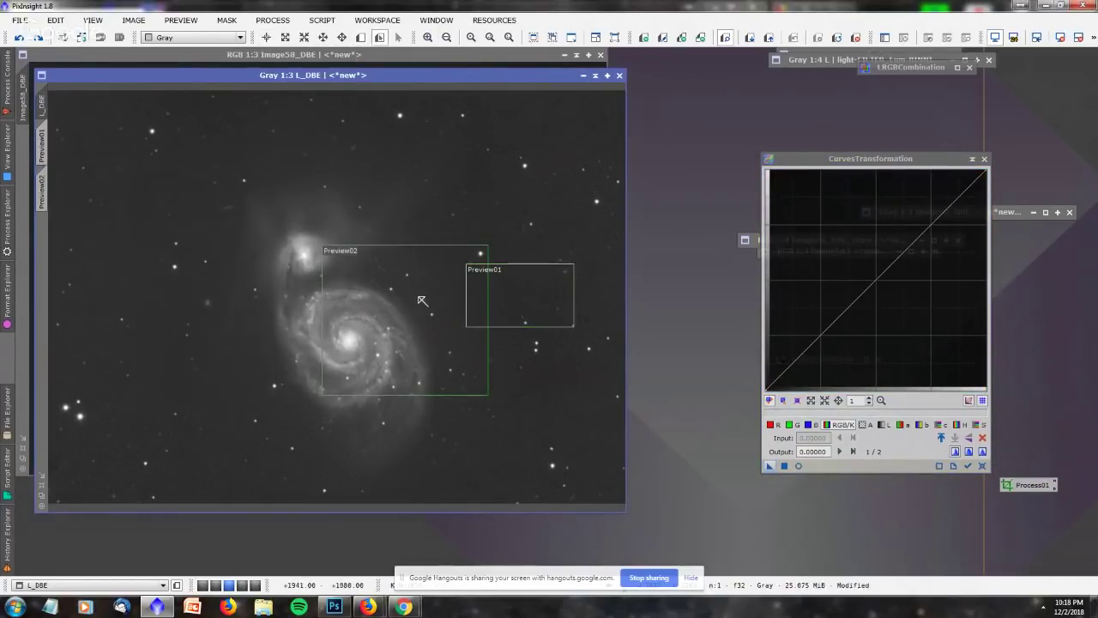
click(42, 191)
scroll(538, 339, down, 1)
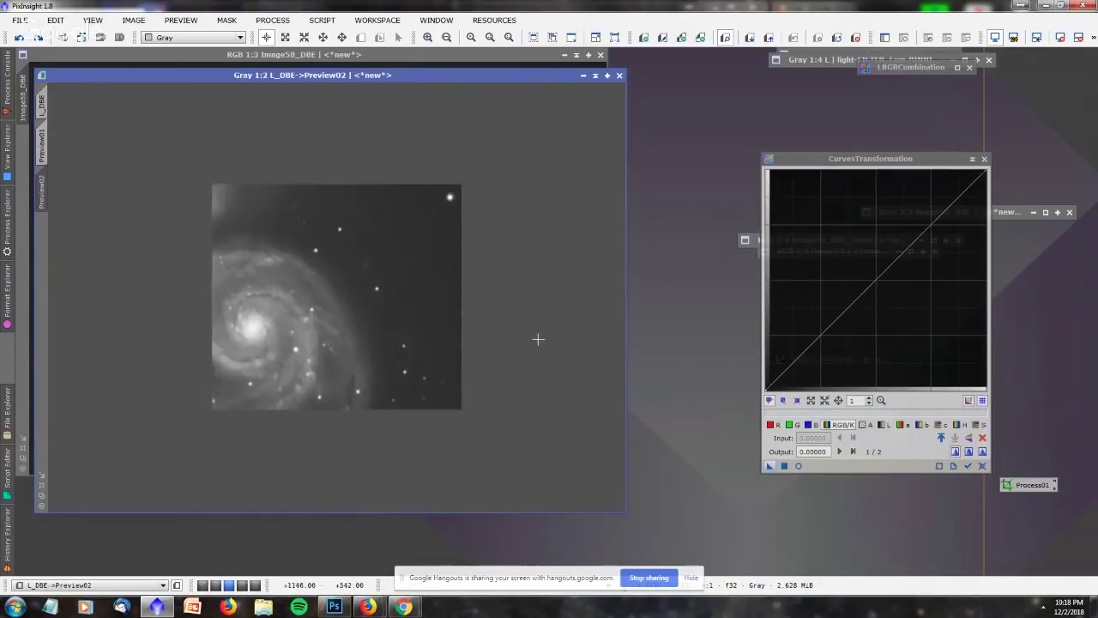
click(799, 466)
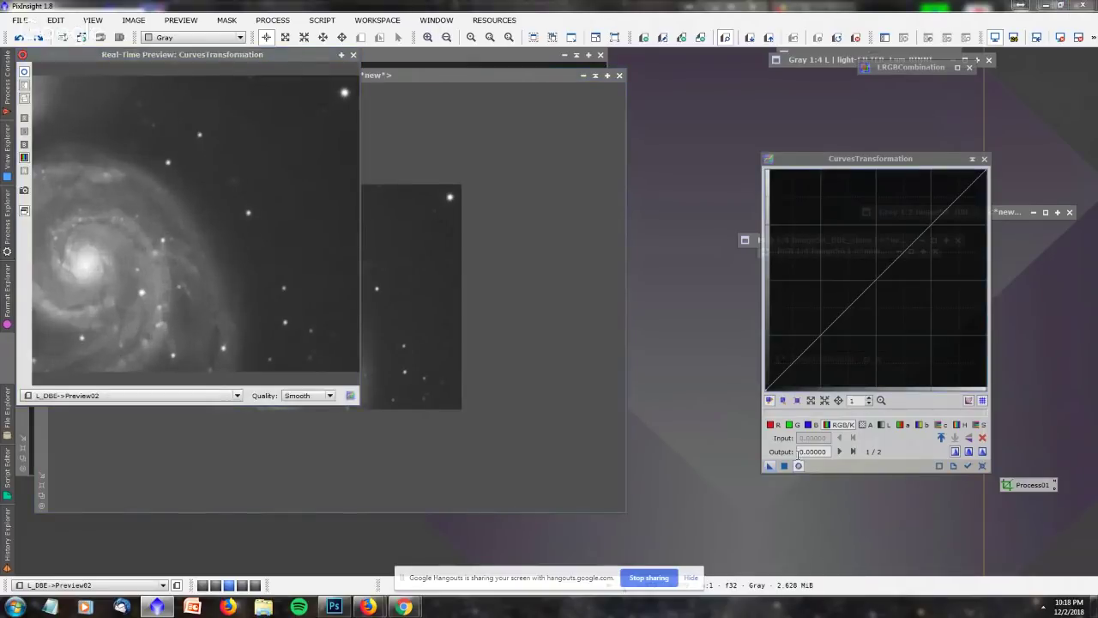
Add an RGB/K shadow point at input 0.06977, output 0.04134, and apply the curve to the full L_DBE image.
drag(784, 367, 780, 377)
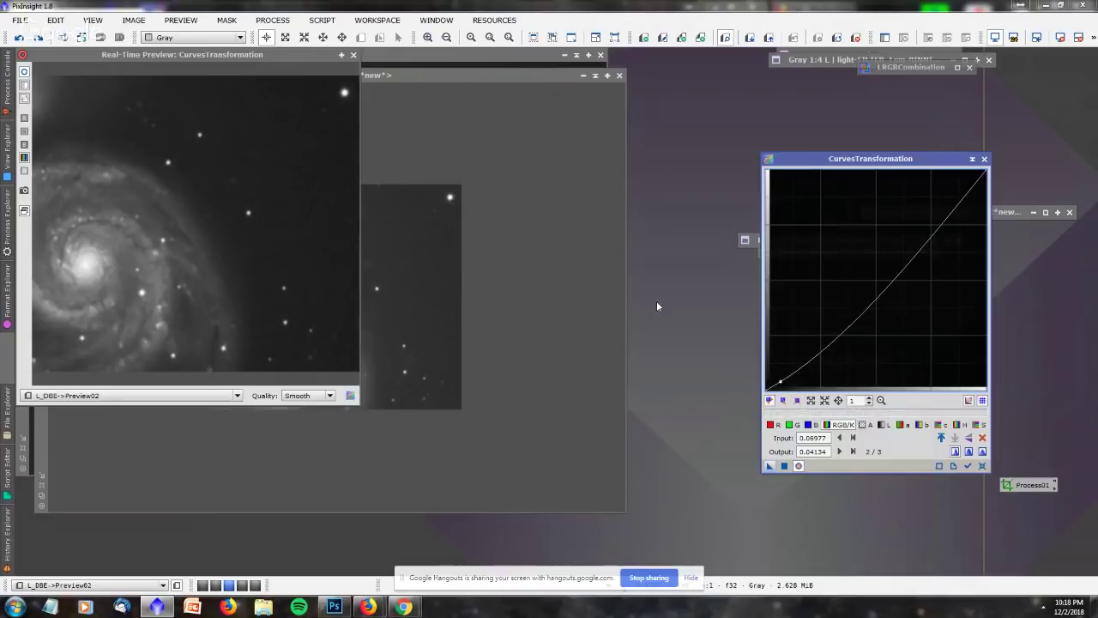
click(353, 55)
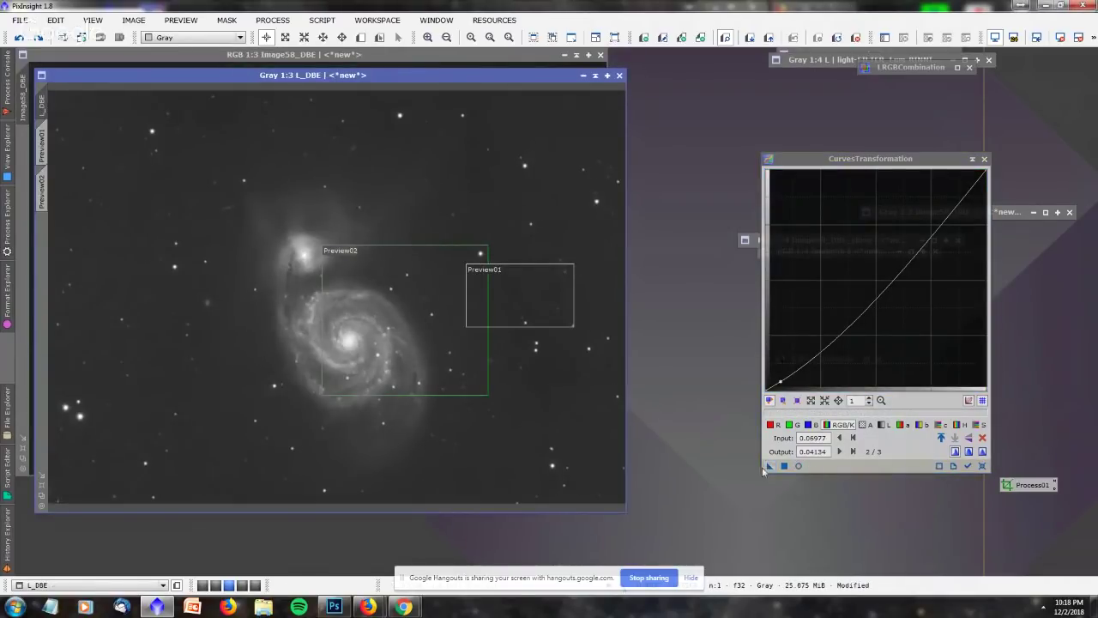
drag(769, 465, 566, 378)
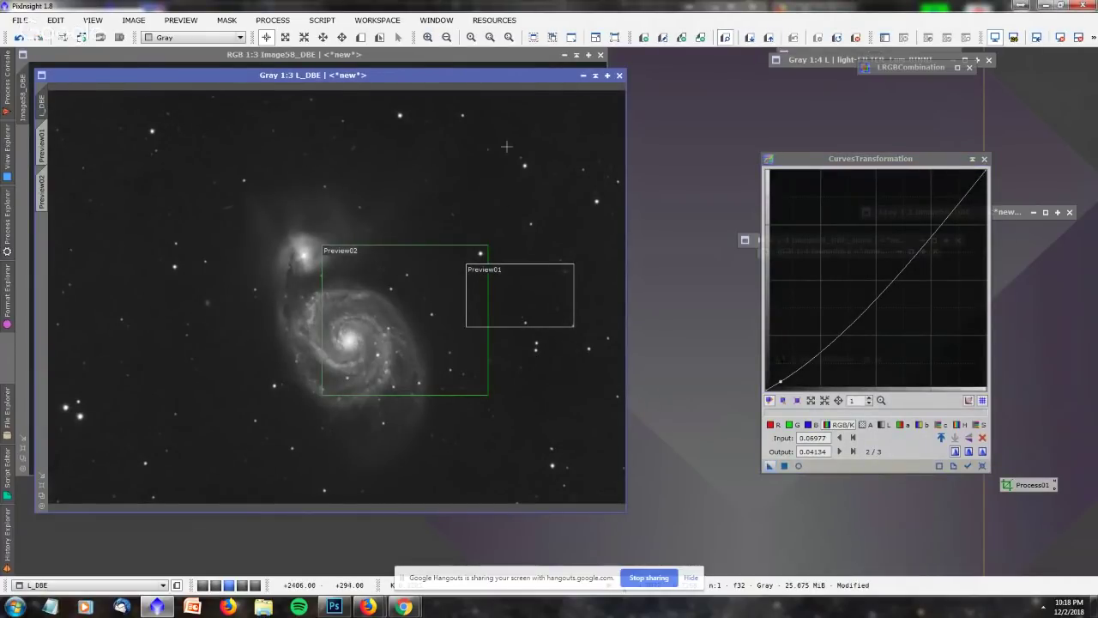
Delete all previews from L_DBE and close CurvesTransformation.
click(180, 20)
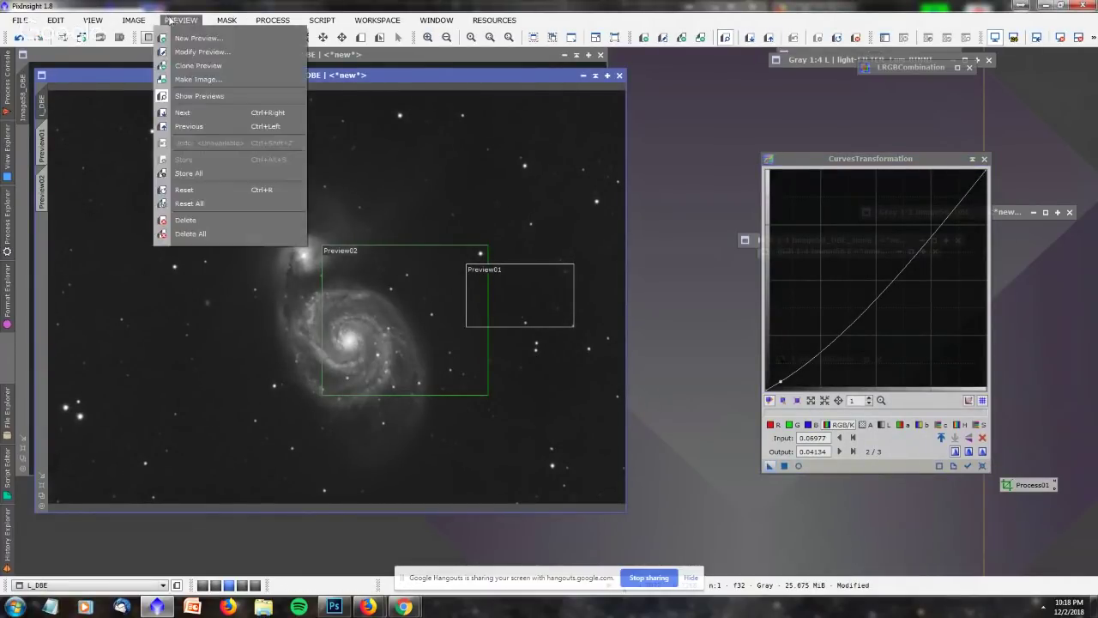
click(189, 234)
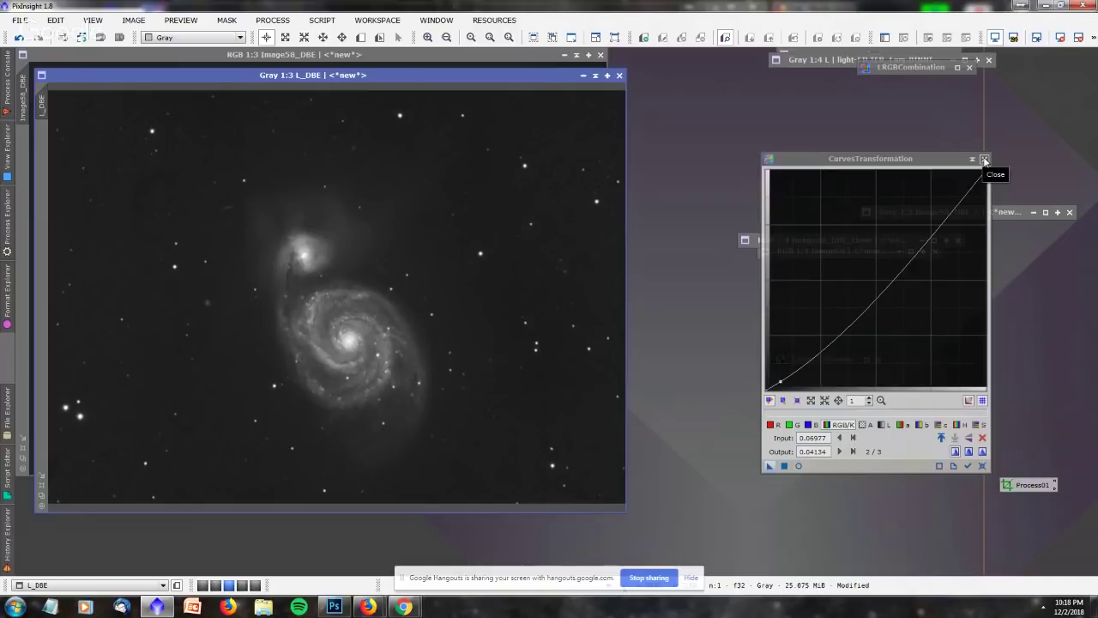
click(984, 161)
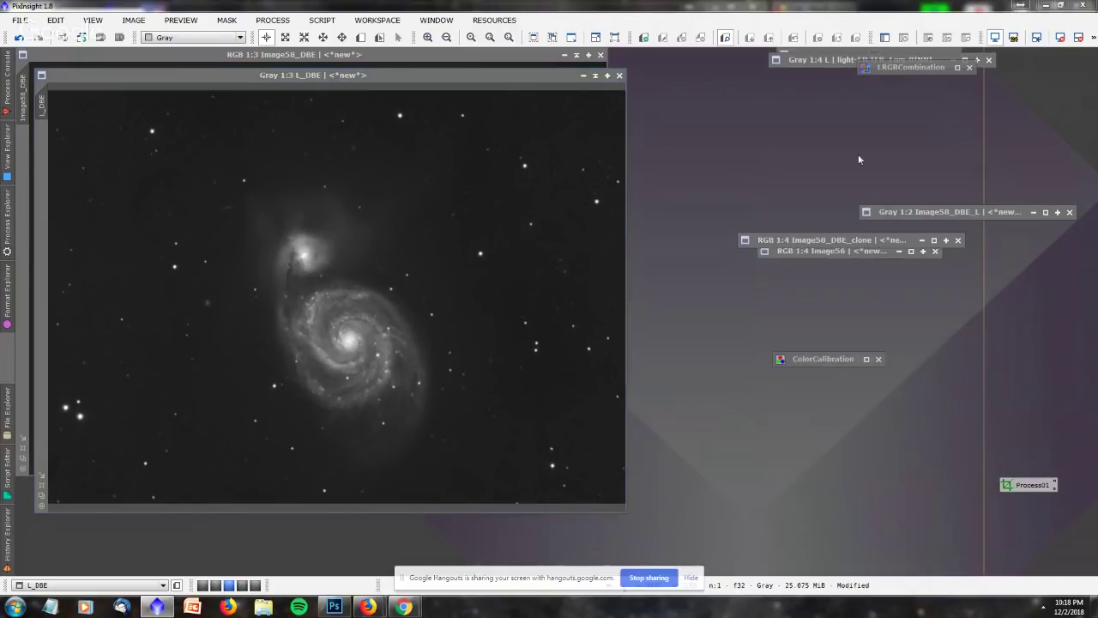
Remove green from Image58_DBE with SCNR, using Average Neutral protection and an amount of 0.50.
click(316, 54)
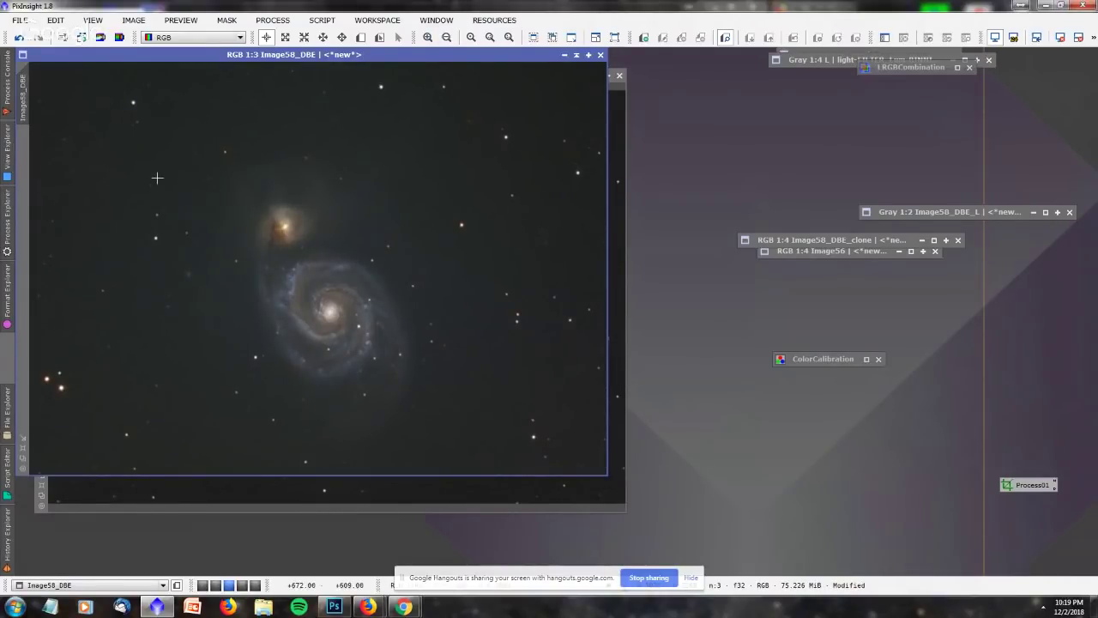
click(7, 219)
scroll(112, 349, down, 10)
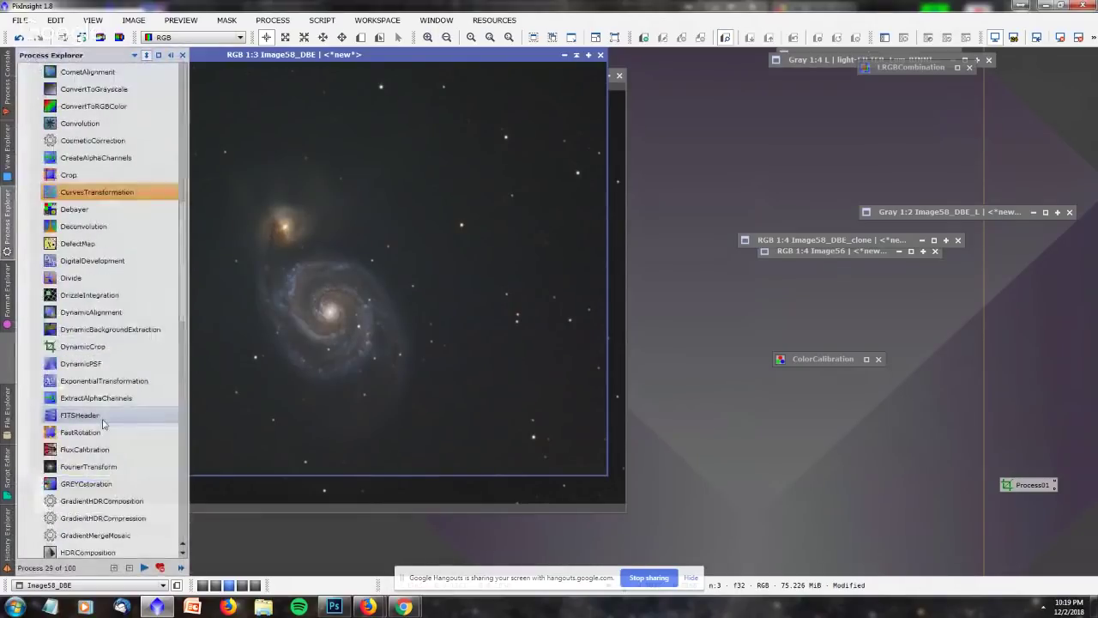
scroll(102, 423, down, 7)
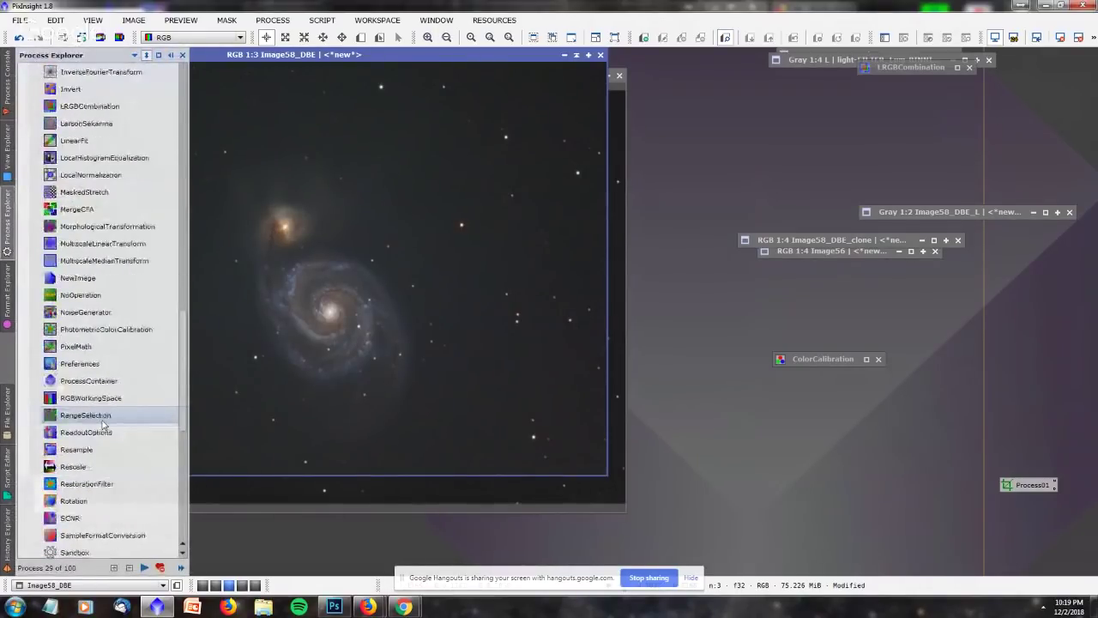
double_click(70, 518)
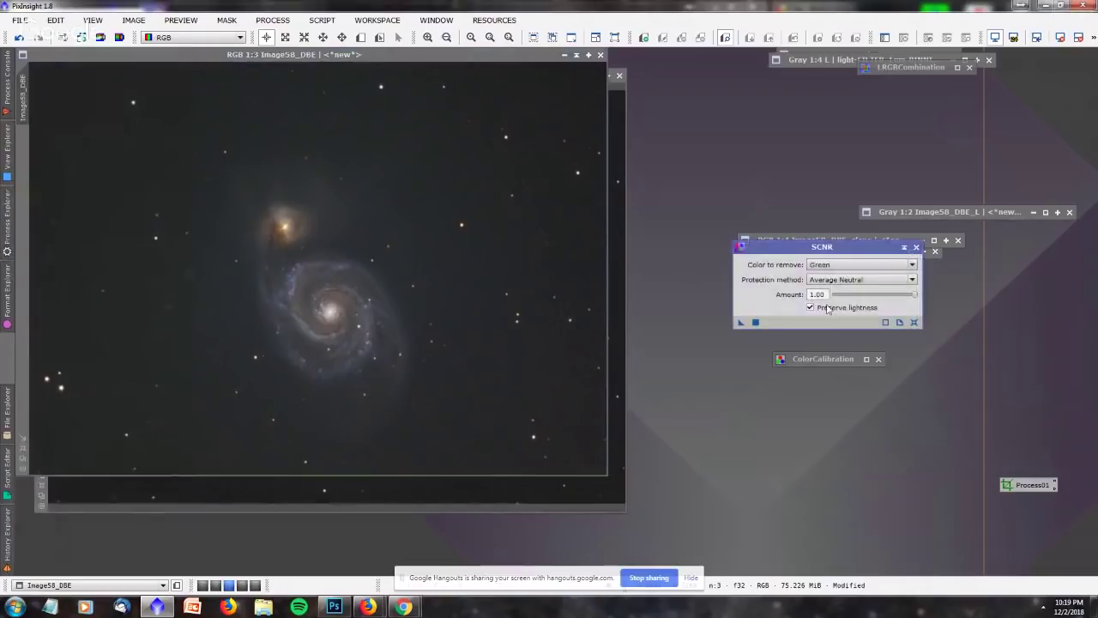
drag(915, 295, 875, 305)
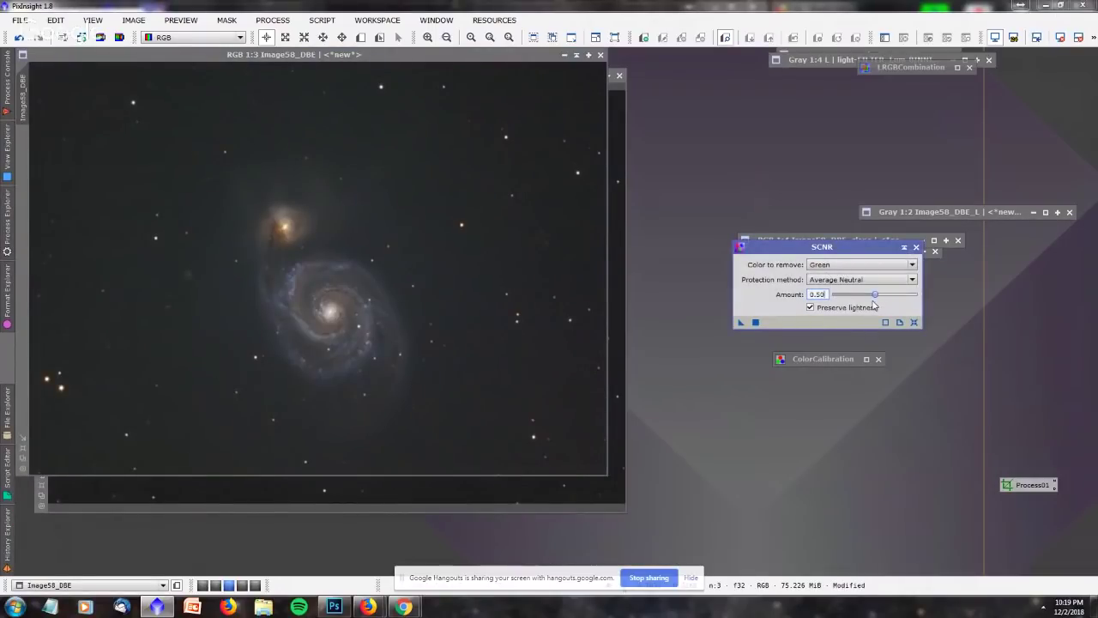
drag(740, 322, 471, 235)
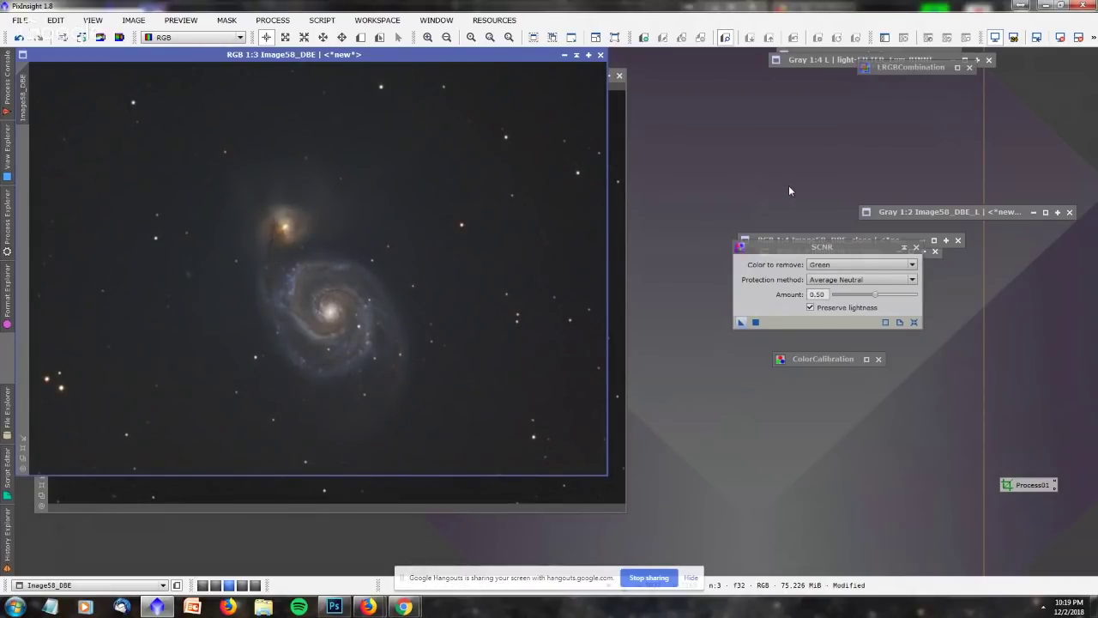
Compare the L_DBE luminance image with the Image58_DBE colour image.
click(623, 116)
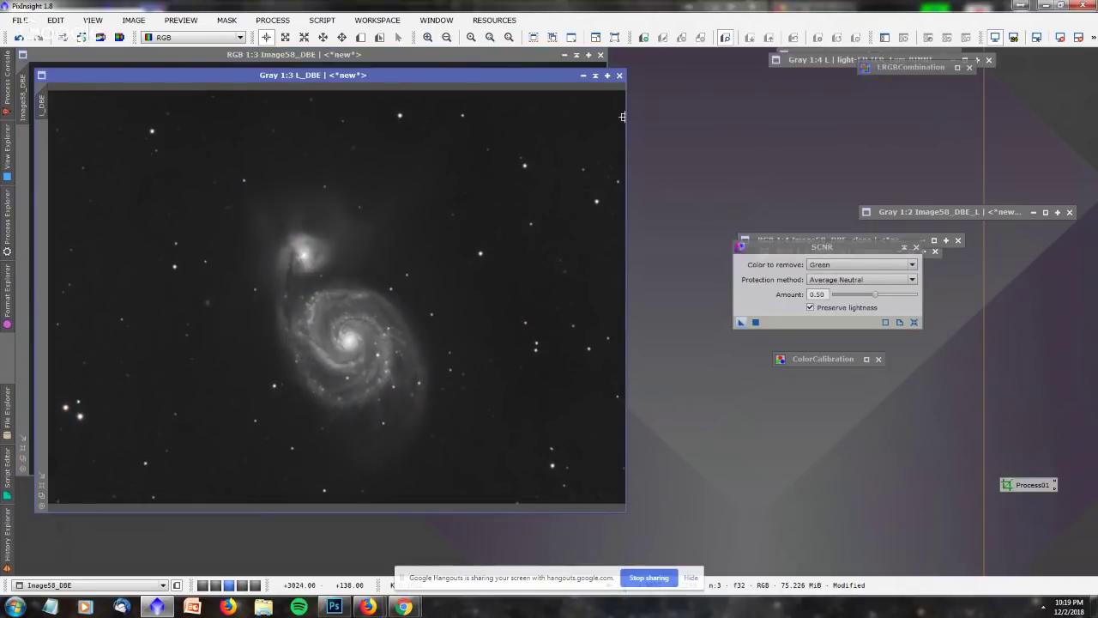
click(434, 58)
click(626, 172)
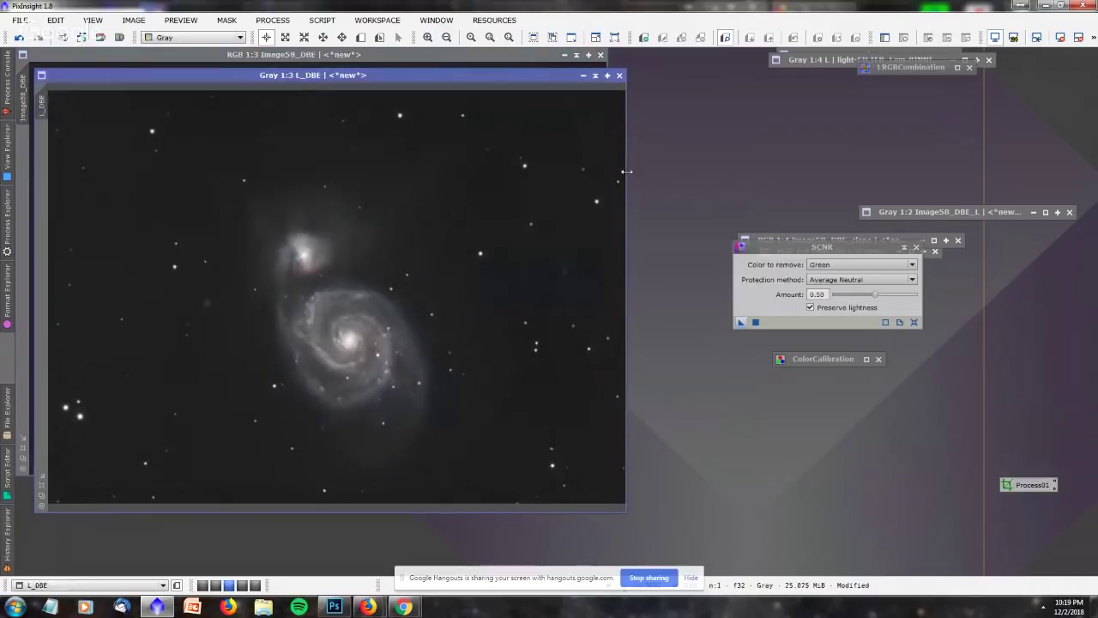
click(418, 54)
Apply L_DBE as the L channel of Image58_DBE with ChannelCombination in the CIE L*a*b* color space.
double_click(892, 67)
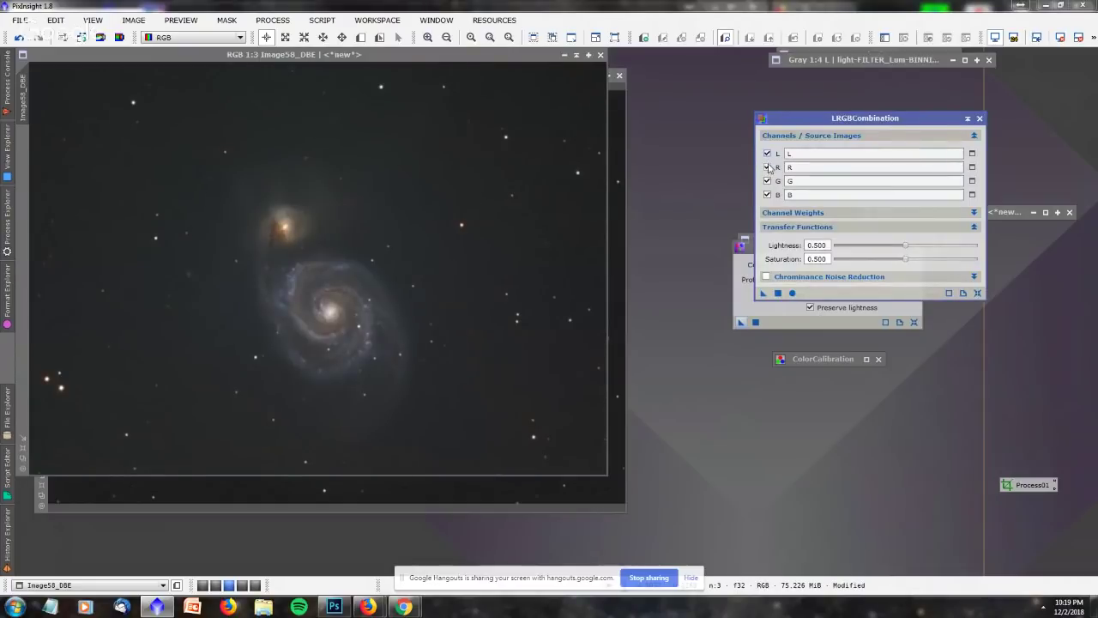
click(979, 118)
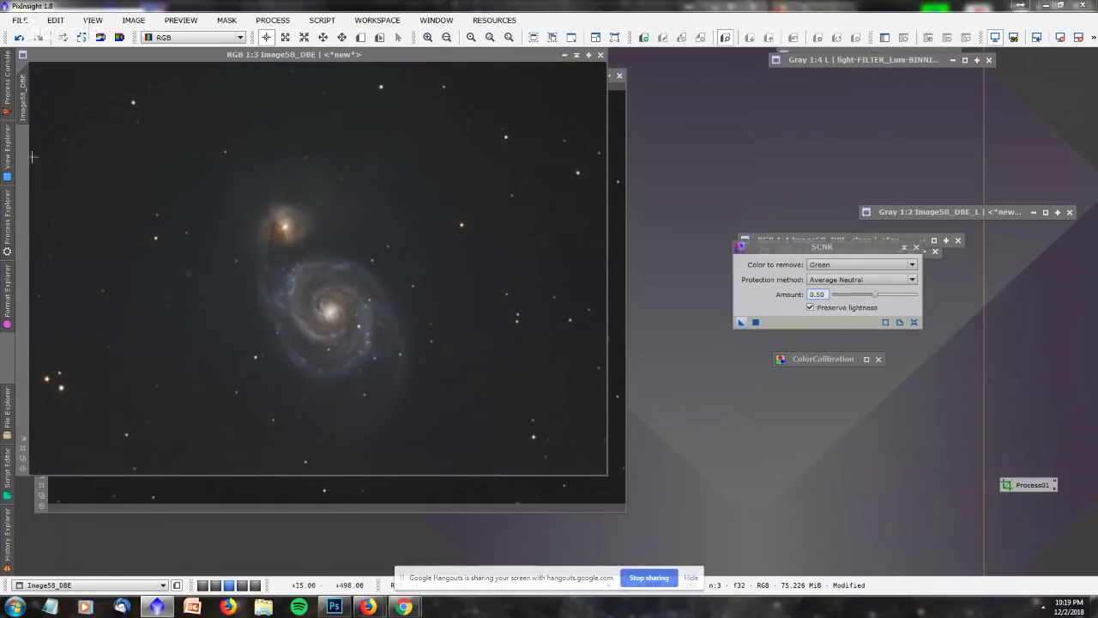
mouse_move(8, 225)
scroll(86, 231, up, 15)
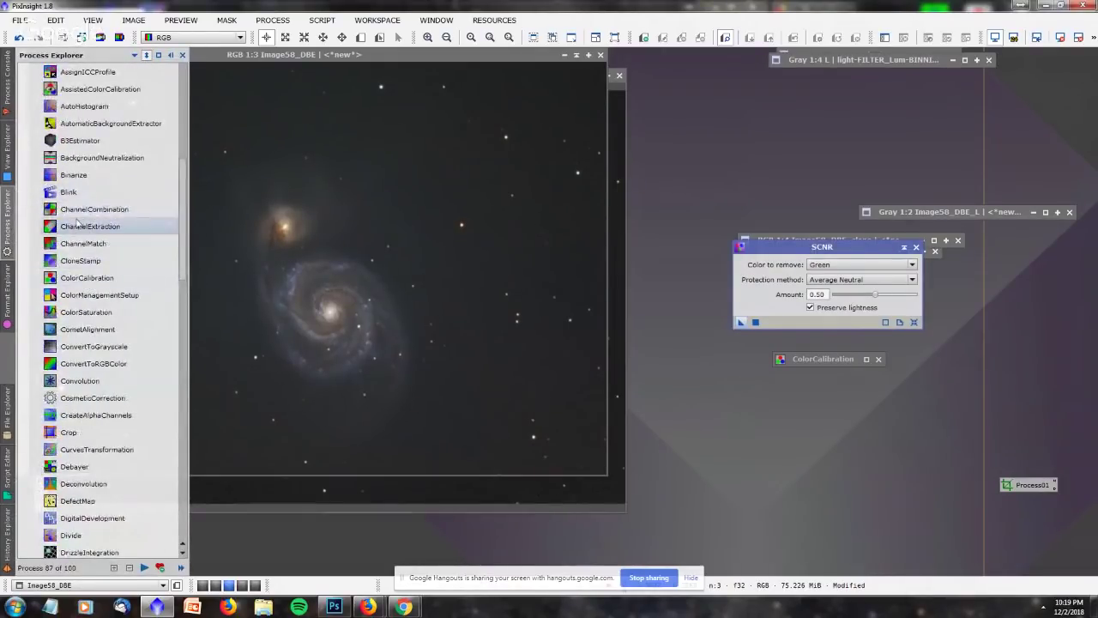
double_click(94, 209)
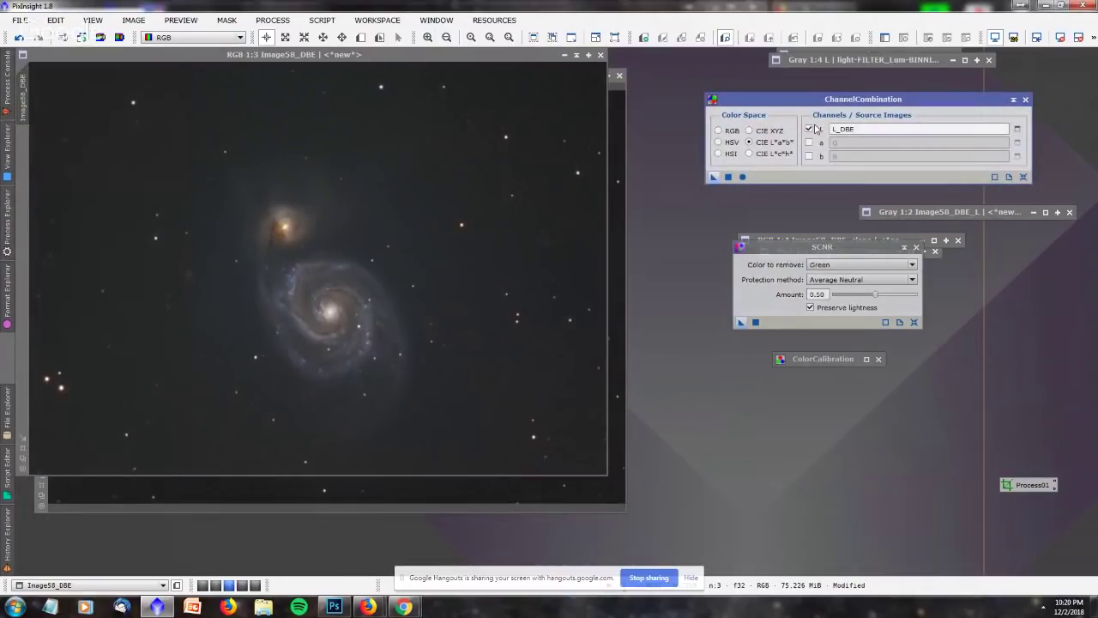
click(616, 233)
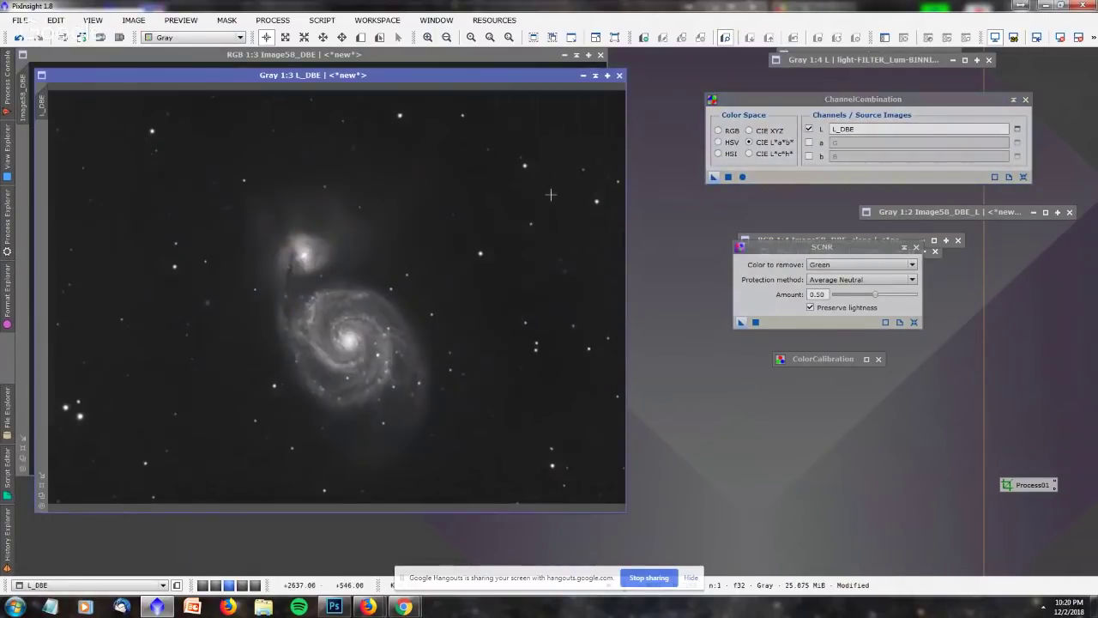
click(382, 66)
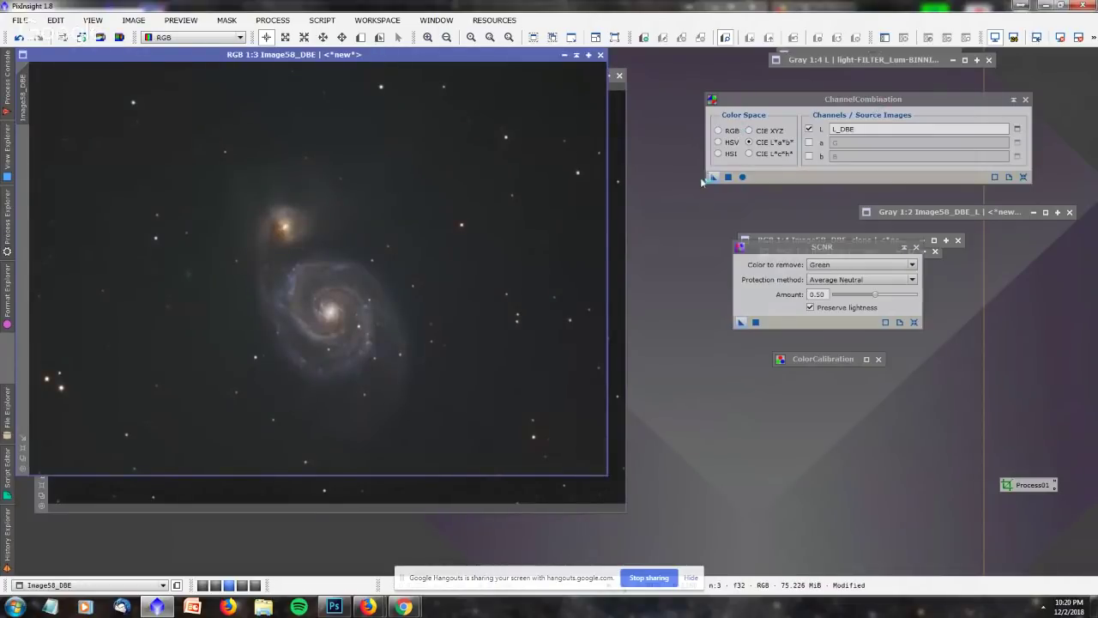
drag(713, 178, 449, 211)
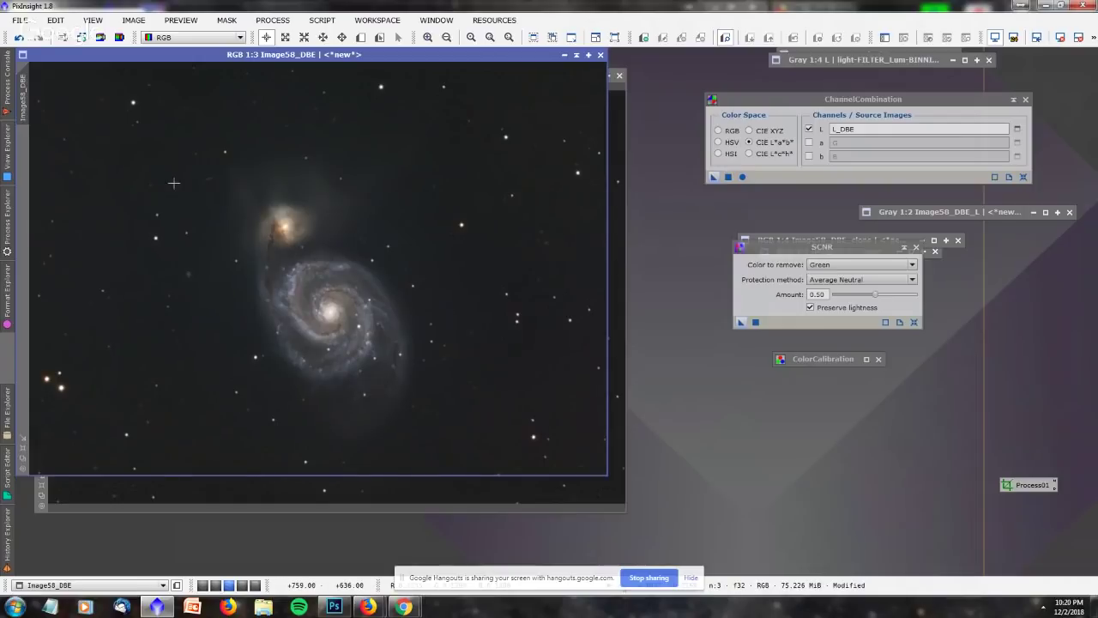
Open DynamicBackgroundExtraction and make Image58_DBE its target.
click(8, 219)
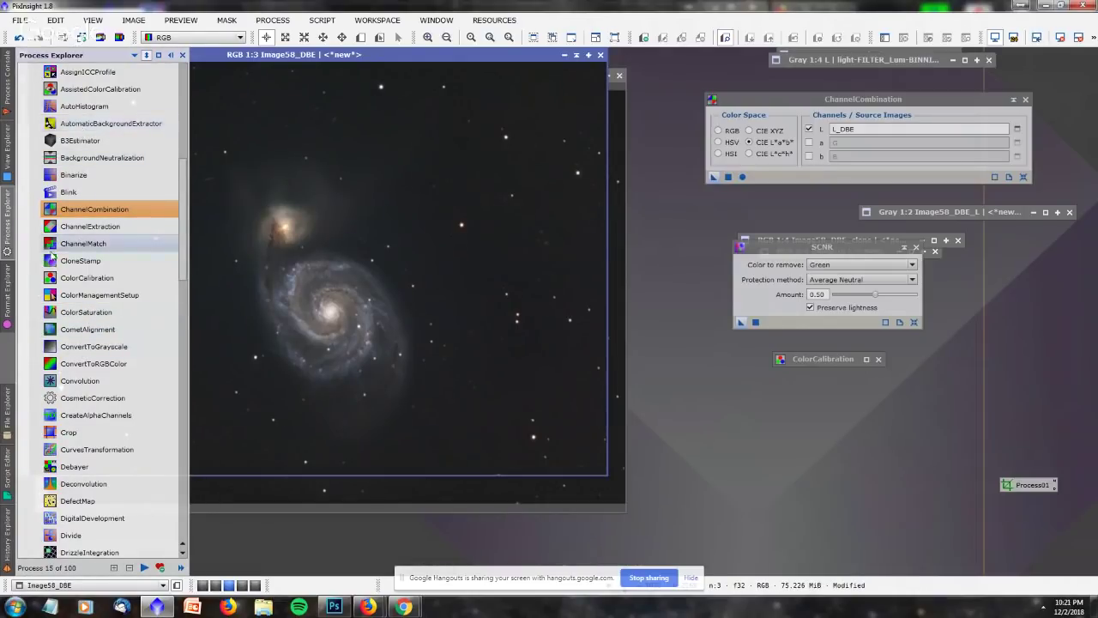
scroll(51, 258, down, 3)
double_click(120, 438)
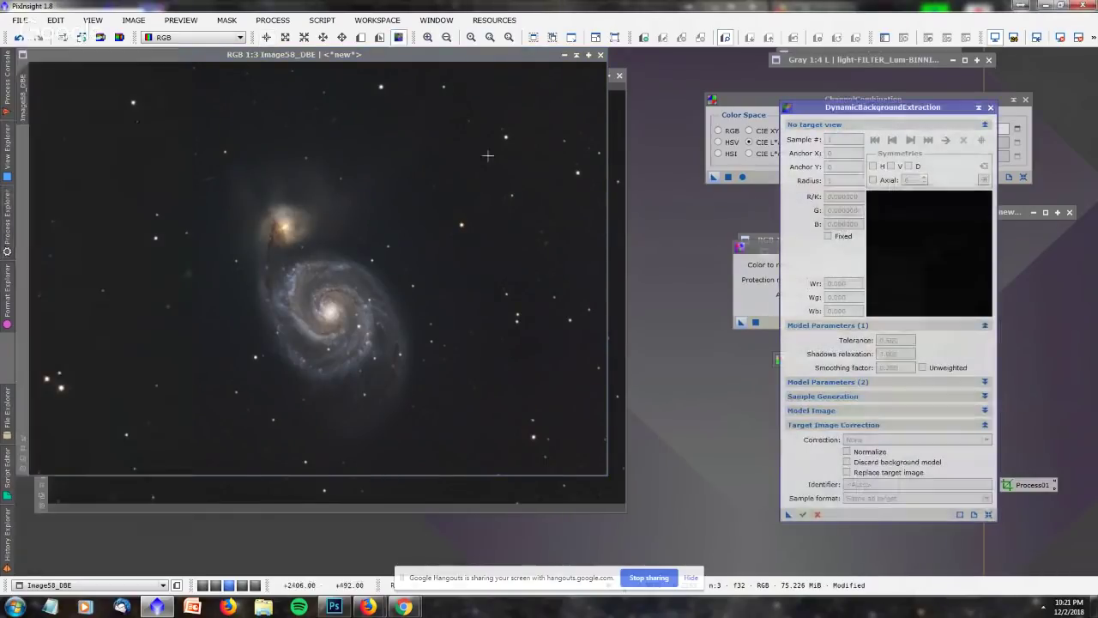
click(67, 142)
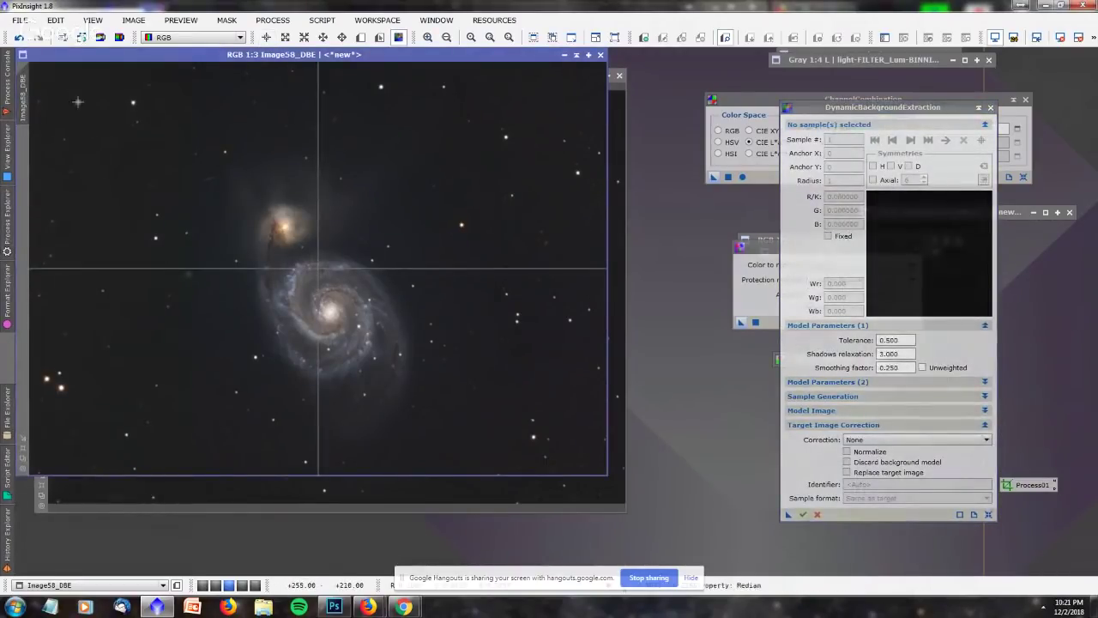
Place 13 background samples on empty sky around the galaxy in Image58_DBE, avoiding stars and nebulosity.
click(77, 101)
click(114, 227)
click(185, 327)
click(210, 392)
click(471, 446)
click(582, 396)
click(584, 244)
click(508, 164)
click(406, 117)
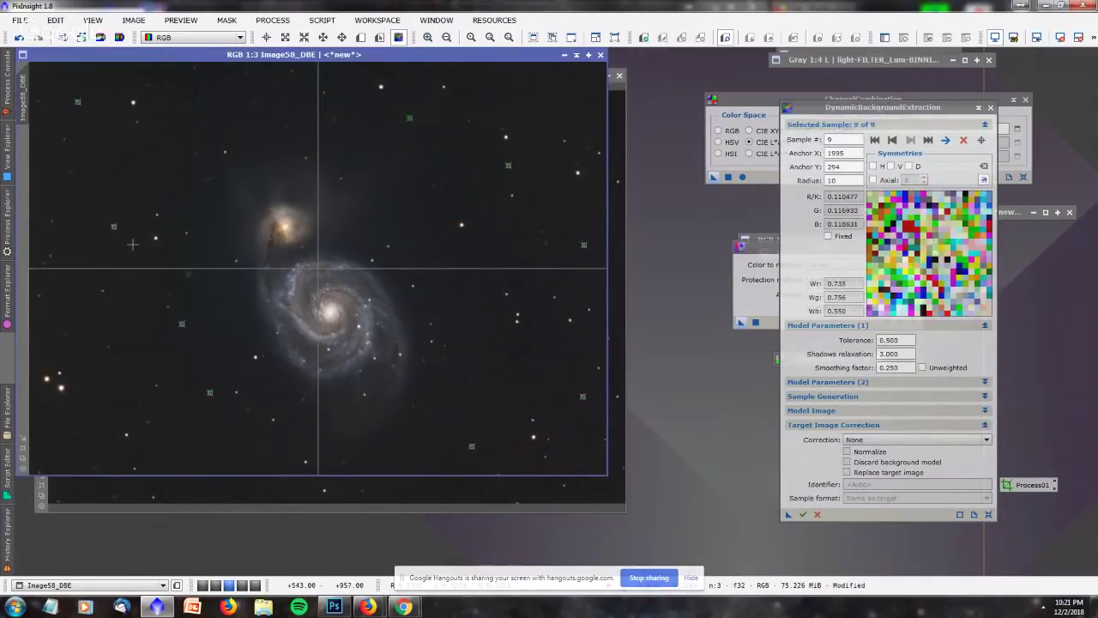
click(95, 315)
click(59, 448)
click(55, 317)
click(58, 168)
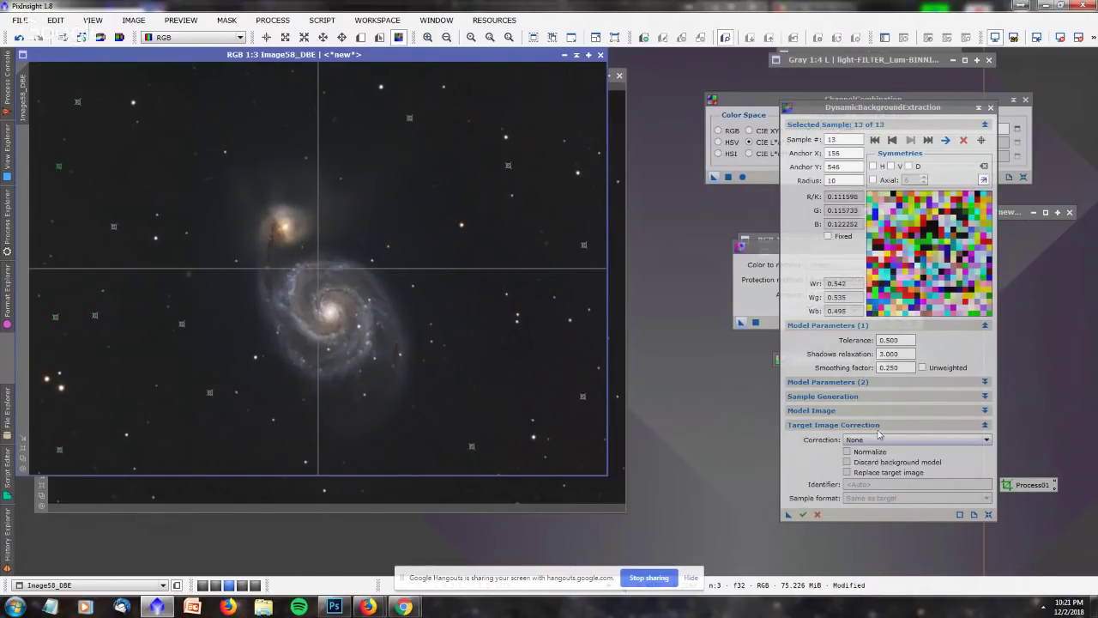
Generate the background model with correction None, inspect it with an automatic screen stretch, and close it.
click(804, 515)
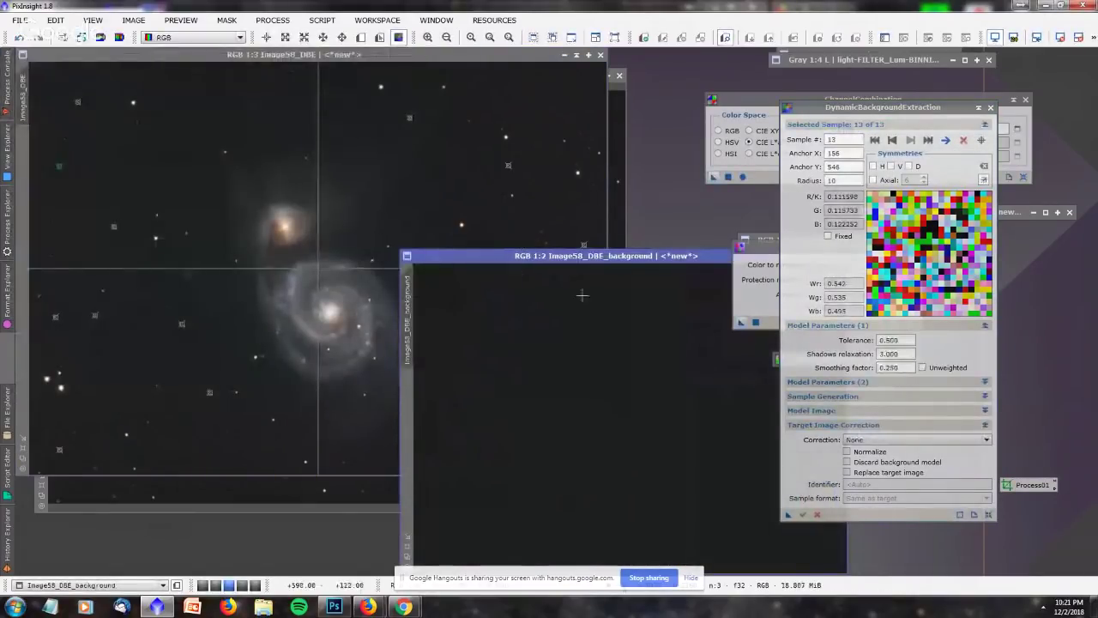
drag(565, 256, 285, 110)
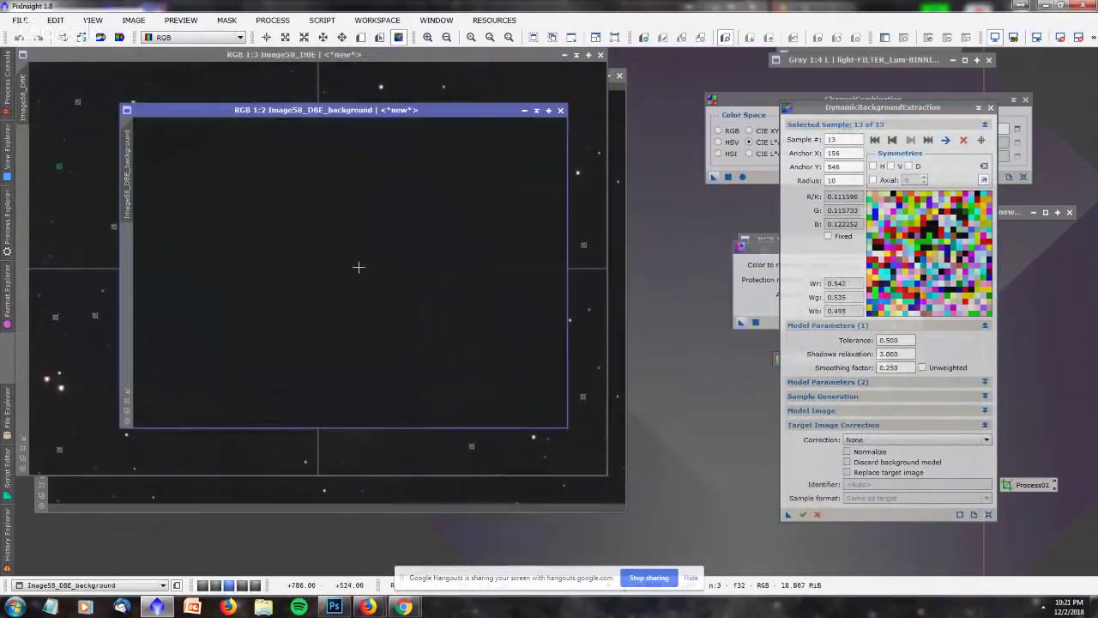
key(ctrl+a)
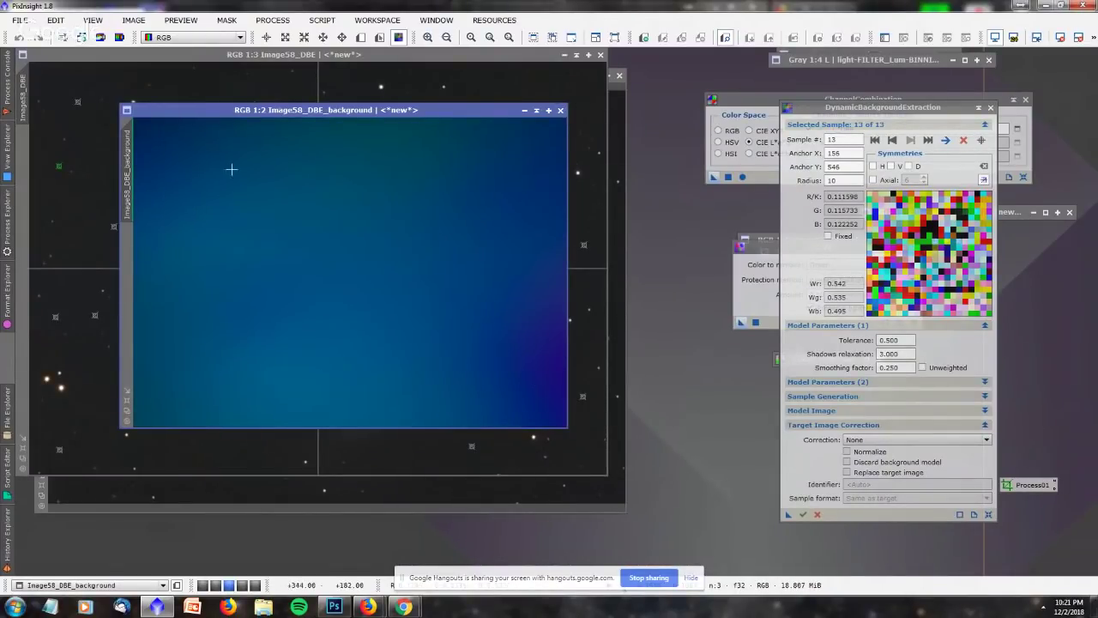
click(560, 110)
Apply DynamicBackgroundExtraction to Image58_DBE with Subtraction correction and close the generated background model.
click(926, 439)
click(903, 463)
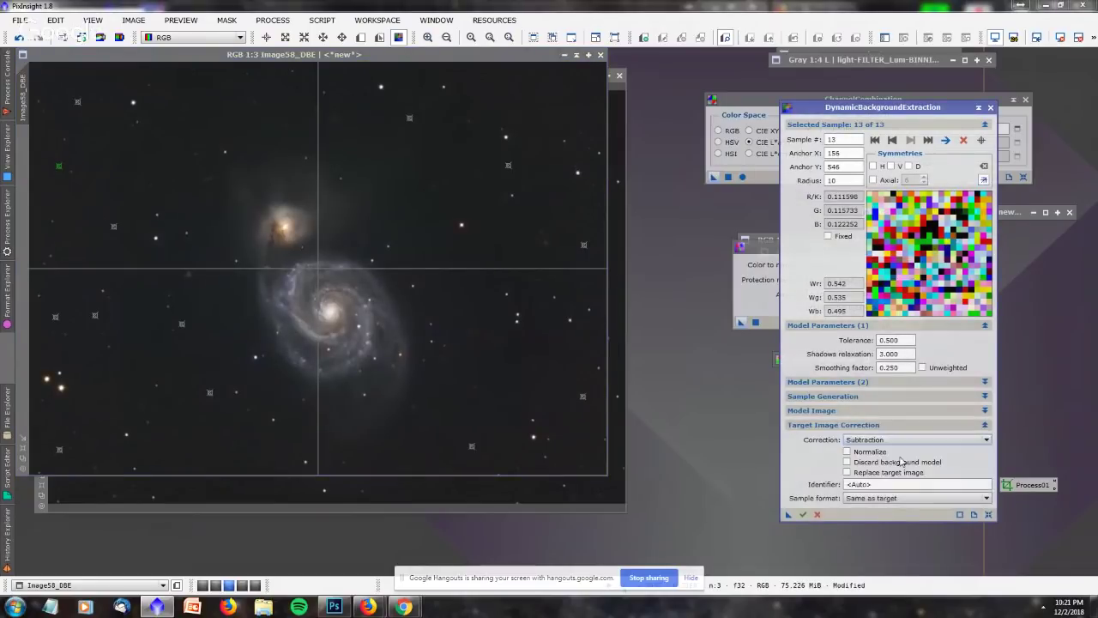
click(787, 515)
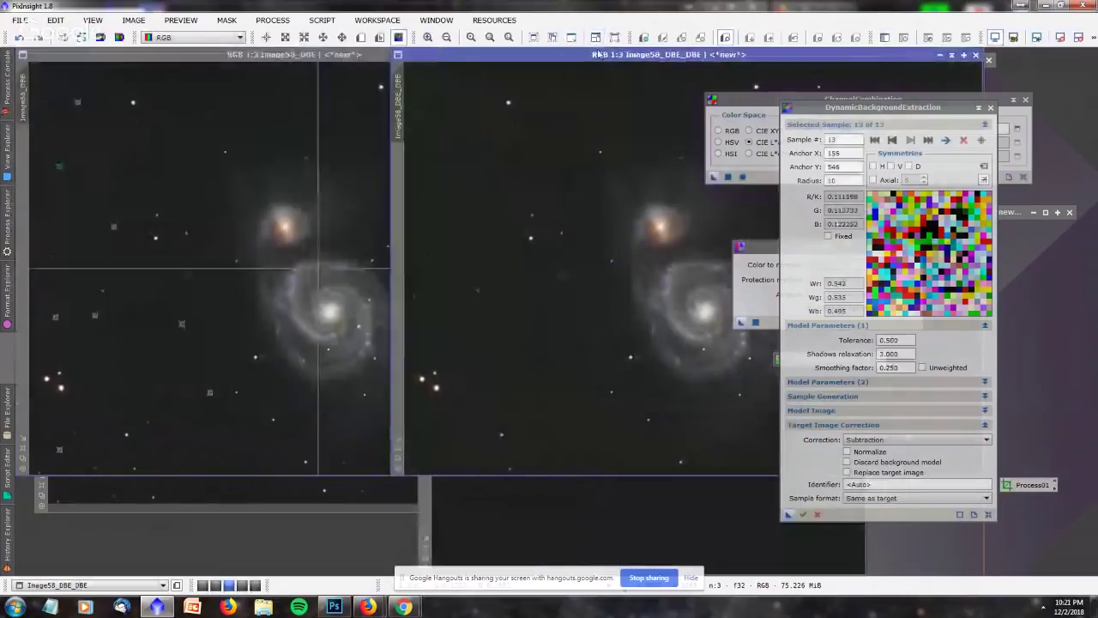
drag(599, 54, 226, 75)
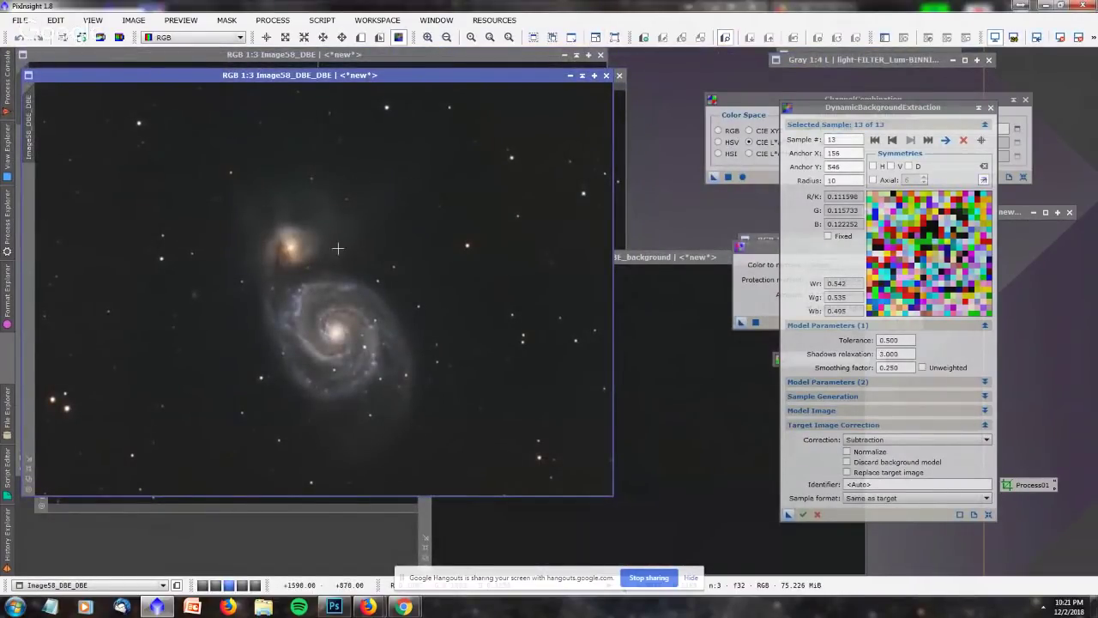
drag(717, 261, 459, 123)
click(599, 118)
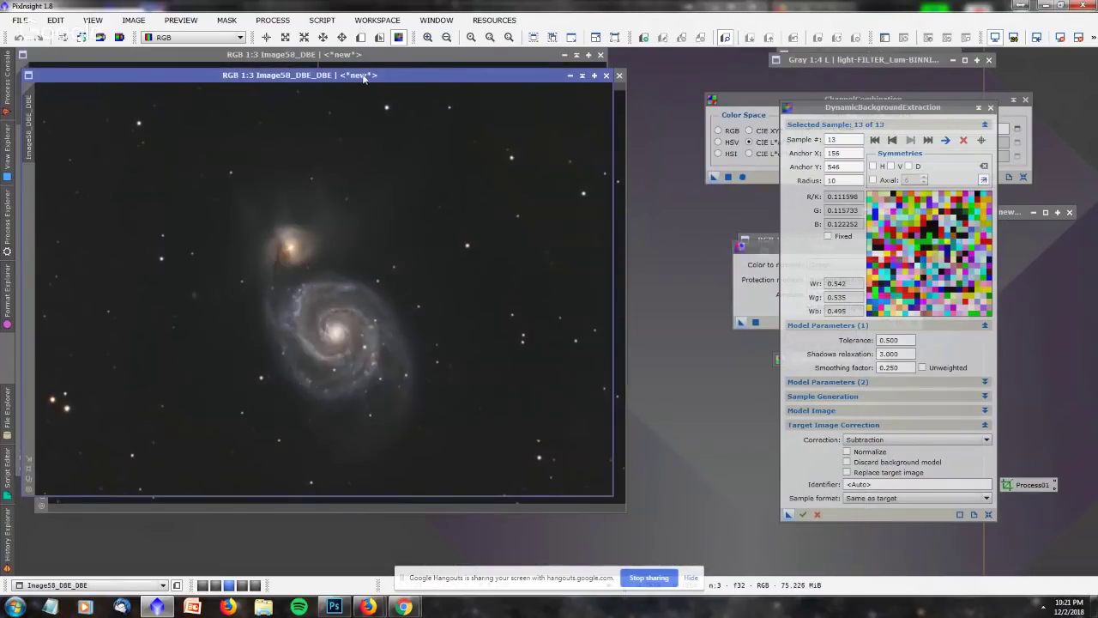
End the DynamicBackgroundExtraction session and compare the corrected Image58_DBE_DBE with Image58_DBE.
drag(364, 77, 598, 101)
click(990, 107)
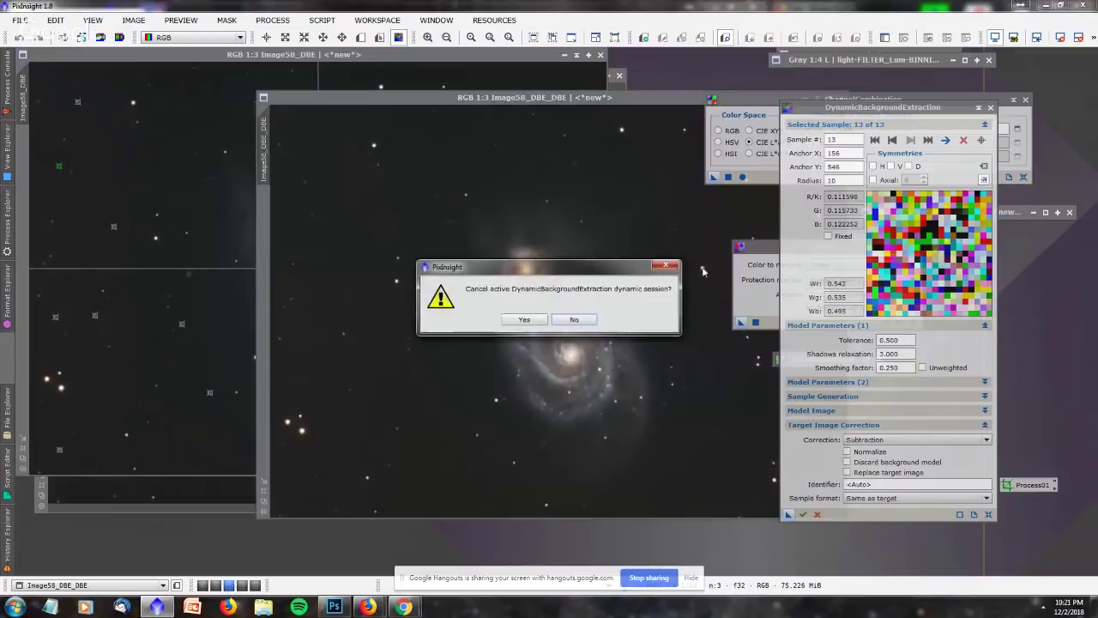
click(512, 323)
drag(422, 101, 199, 86)
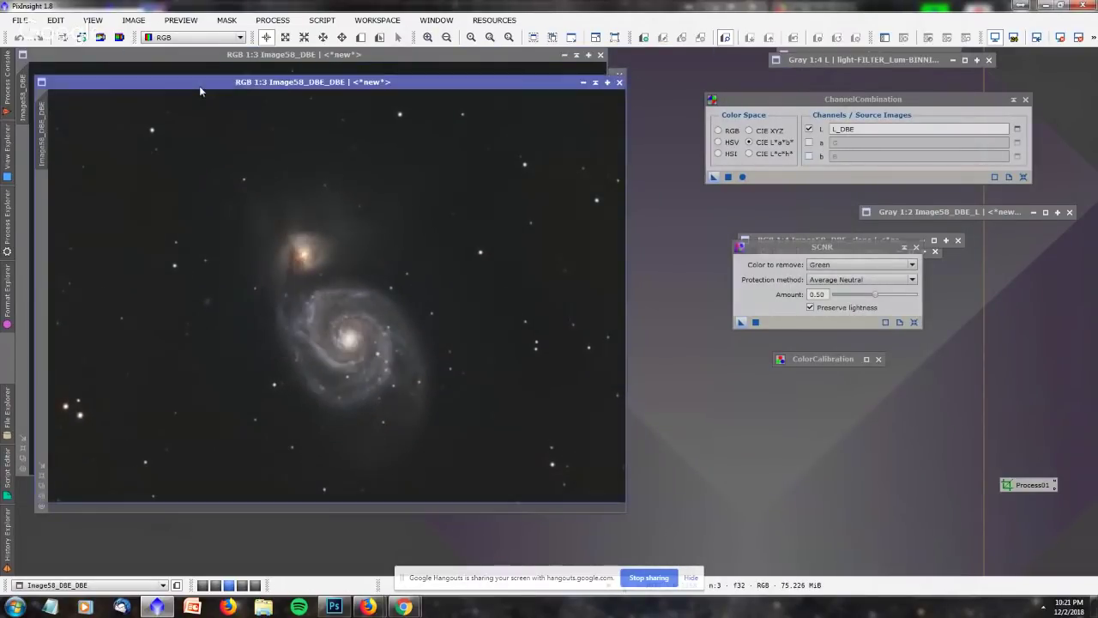
click(263, 56)
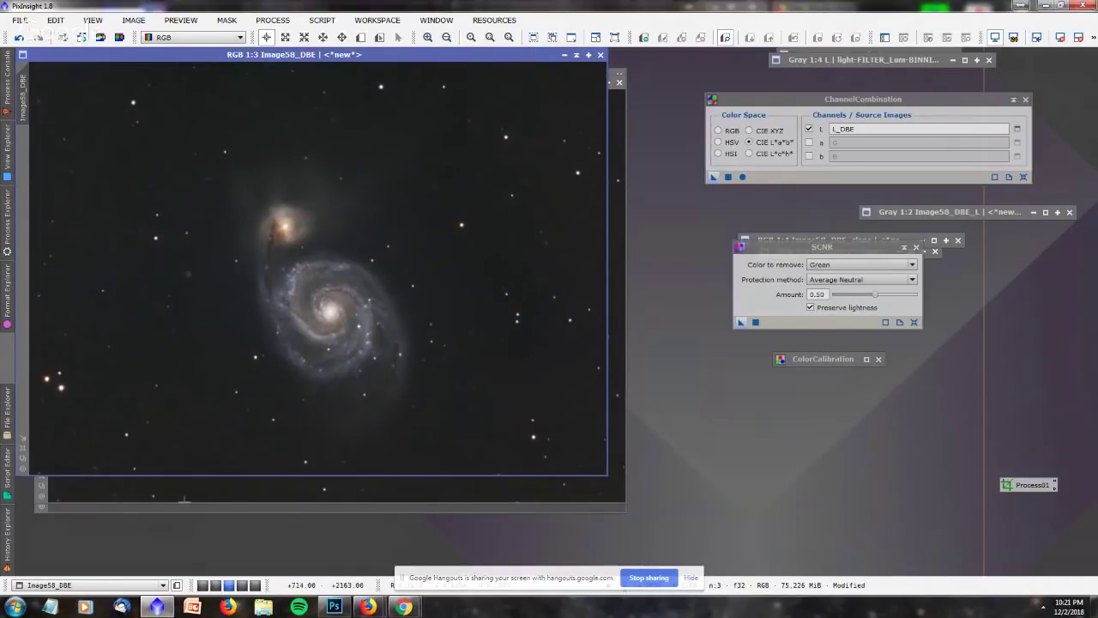
click(177, 487)
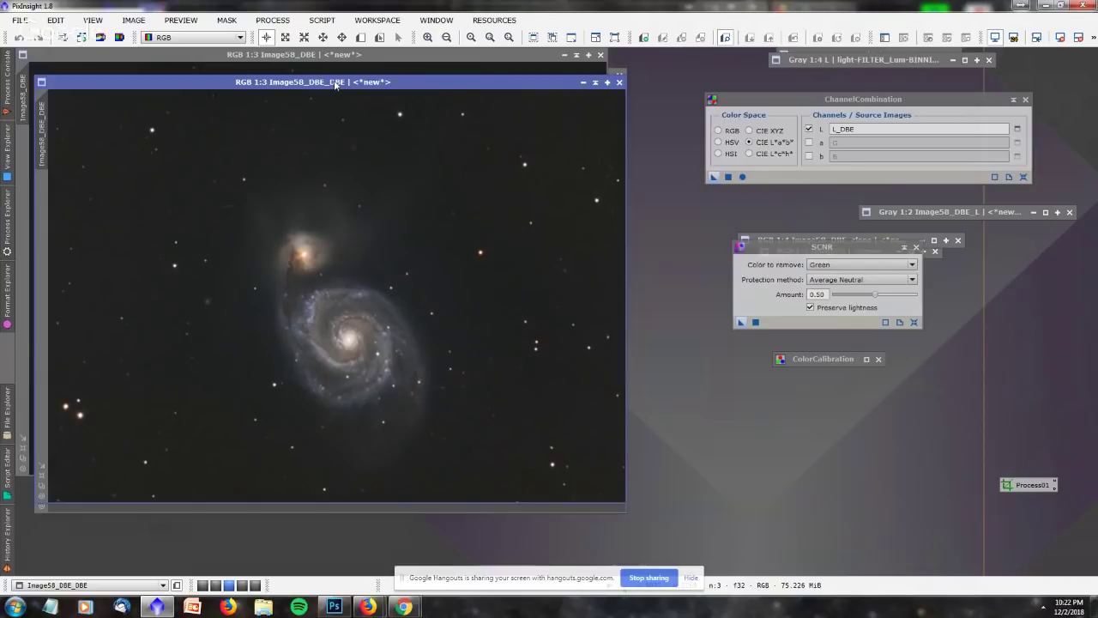
Try a CurvesTransformation on Image58_DBE_DBE with real-time preview, lowering the RGB/K shadows to 0.04134 at input 0.05685 and raising the midtones.
click(7, 219)
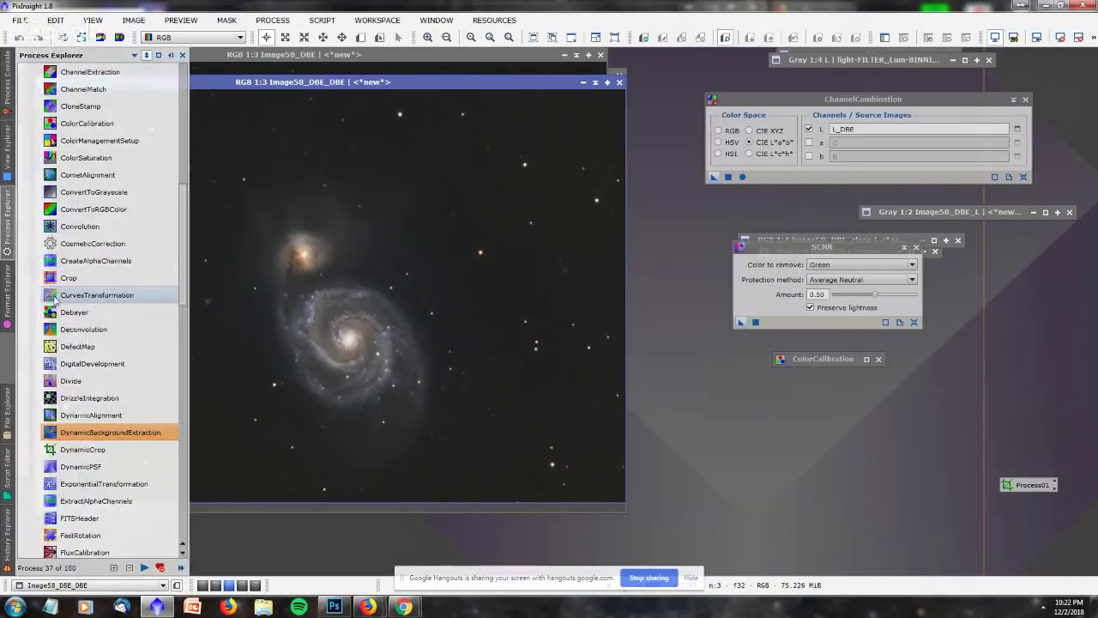
double_click(56, 295)
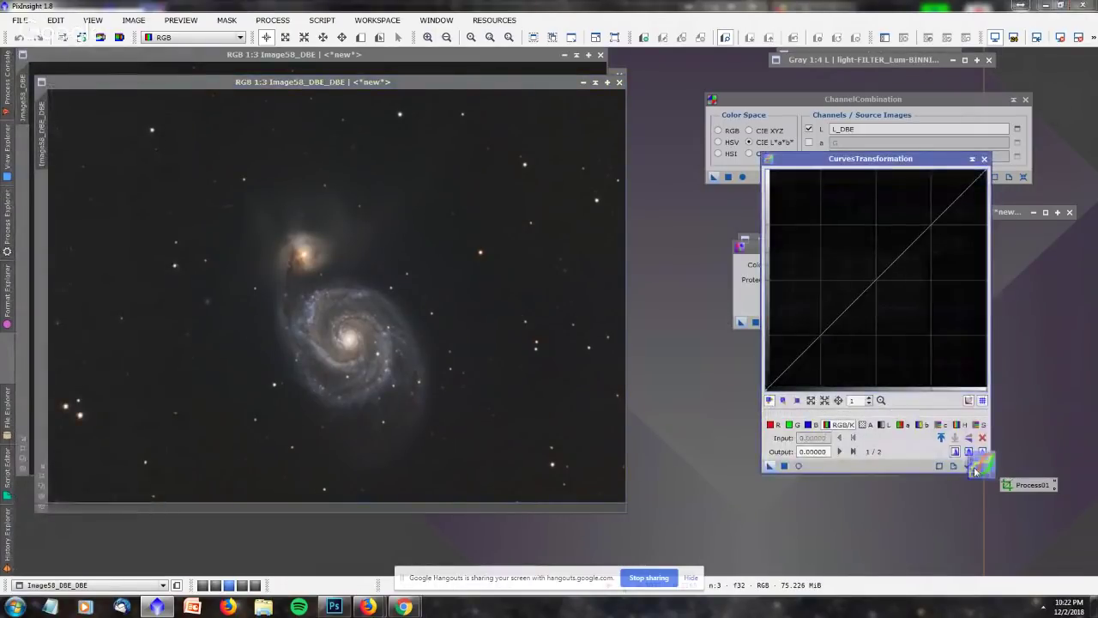
click(799, 466)
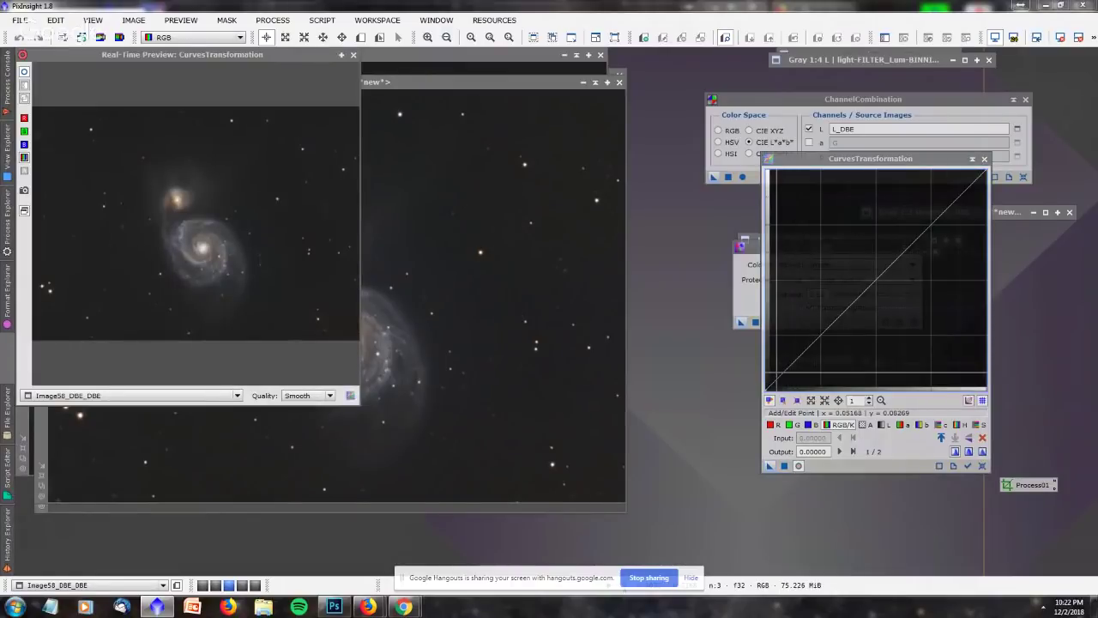
click(777, 377)
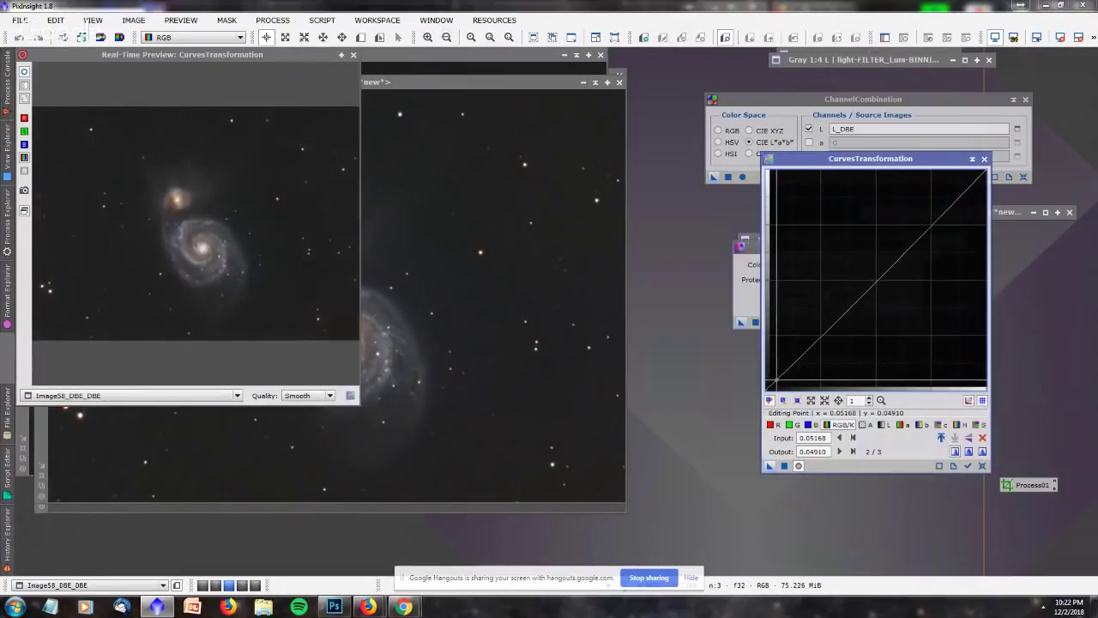
click(798, 355)
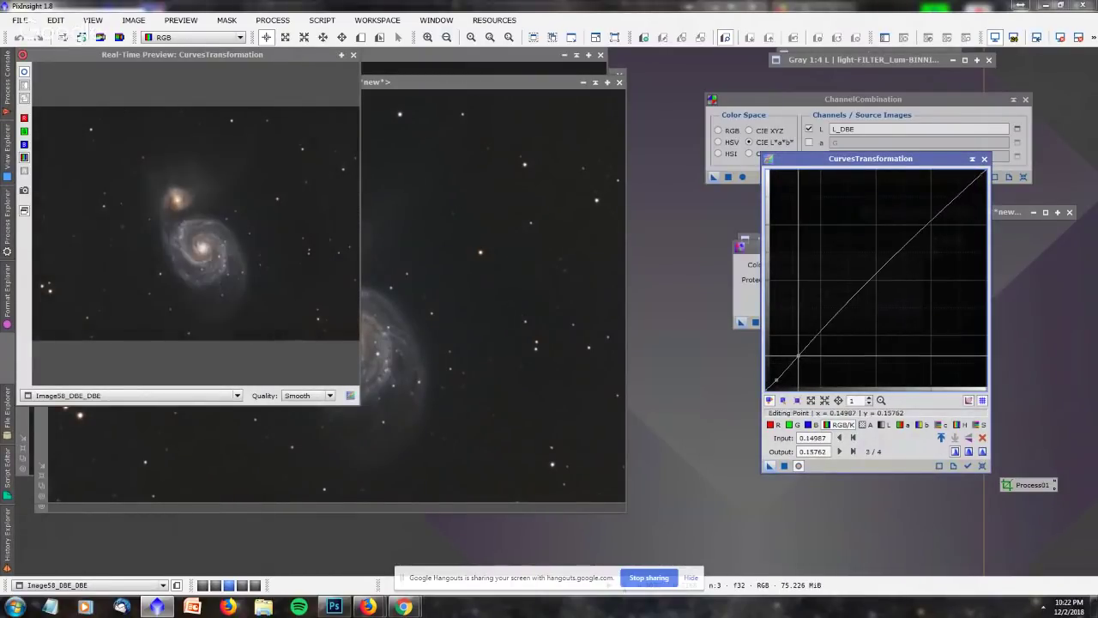
drag(798, 355, 779, 380)
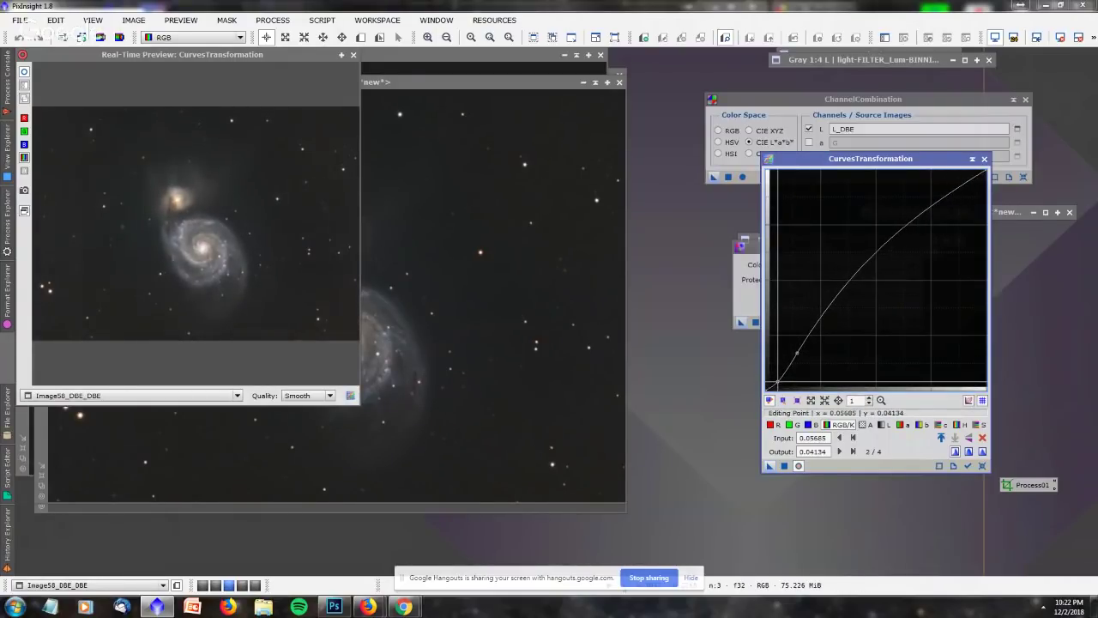
click(784, 466)
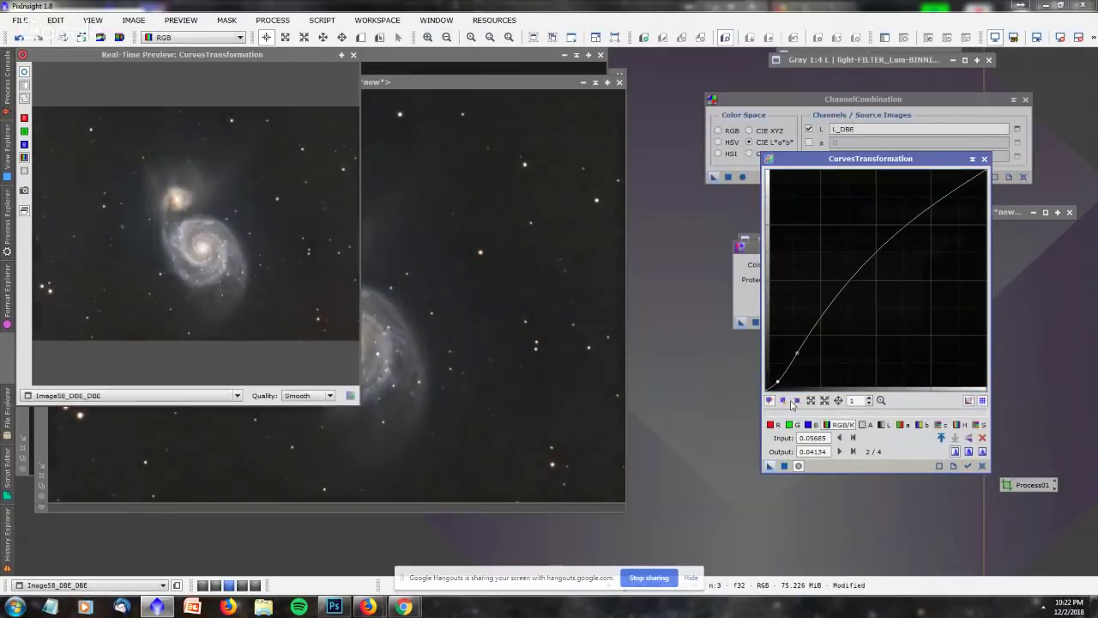
Reset the curve, close the real-time preview, and undo the curve adjustment on Image58_DBE_DBE.
click(982, 465)
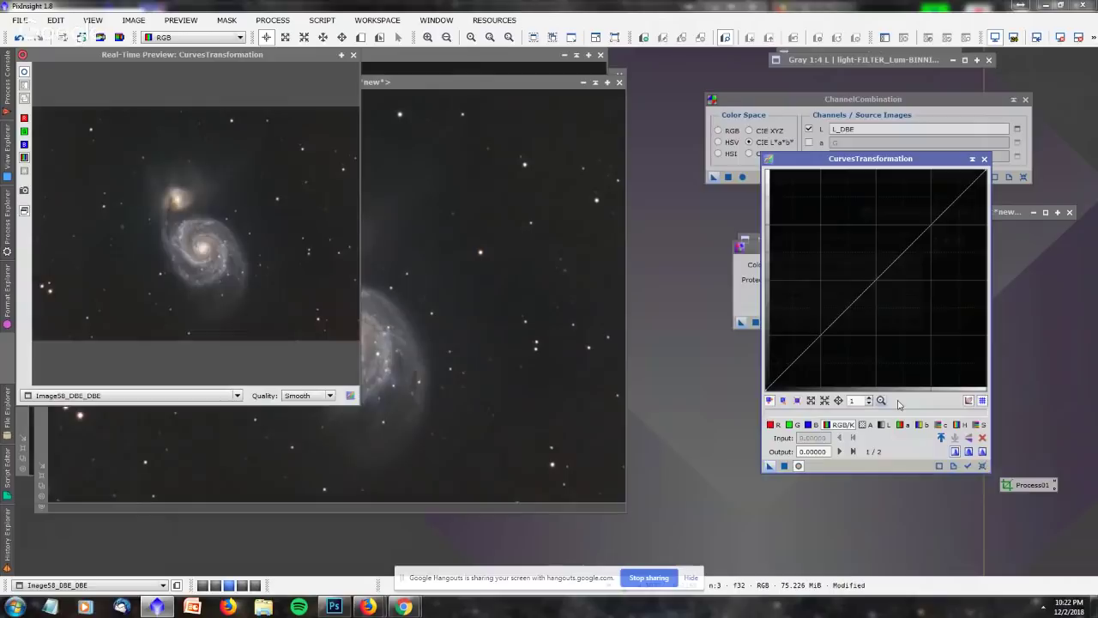
click(352, 54)
click(19, 38)
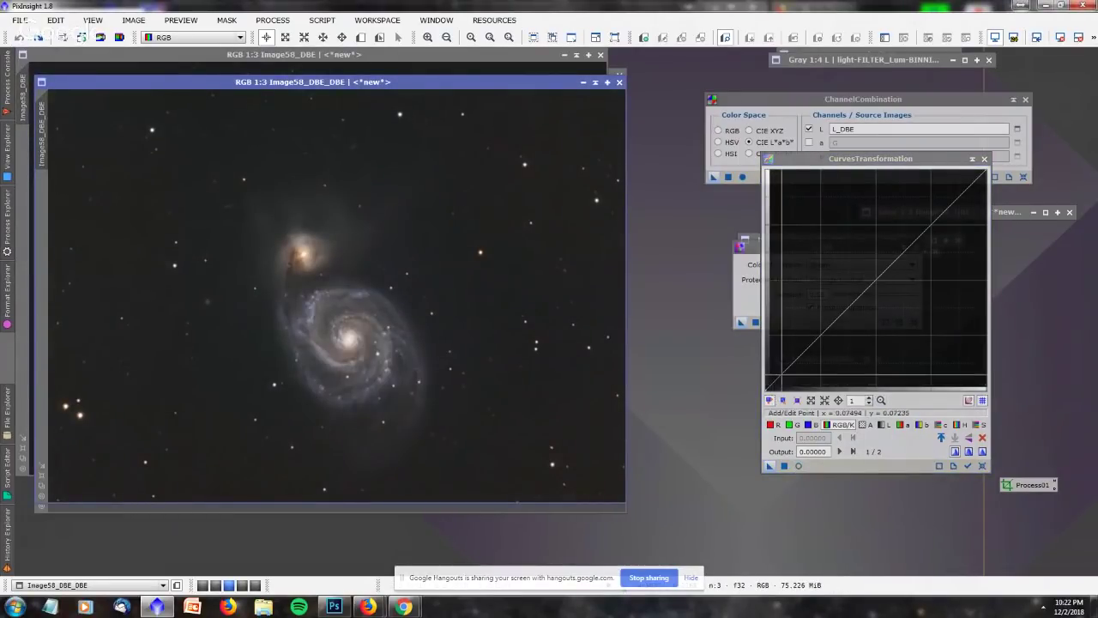
Try a gentler RGB/K curve on Image58_DBE_DBE through points 0.05685/0.04651 and 0.15245/0.16537, with real-time preview.
click(779, 377)
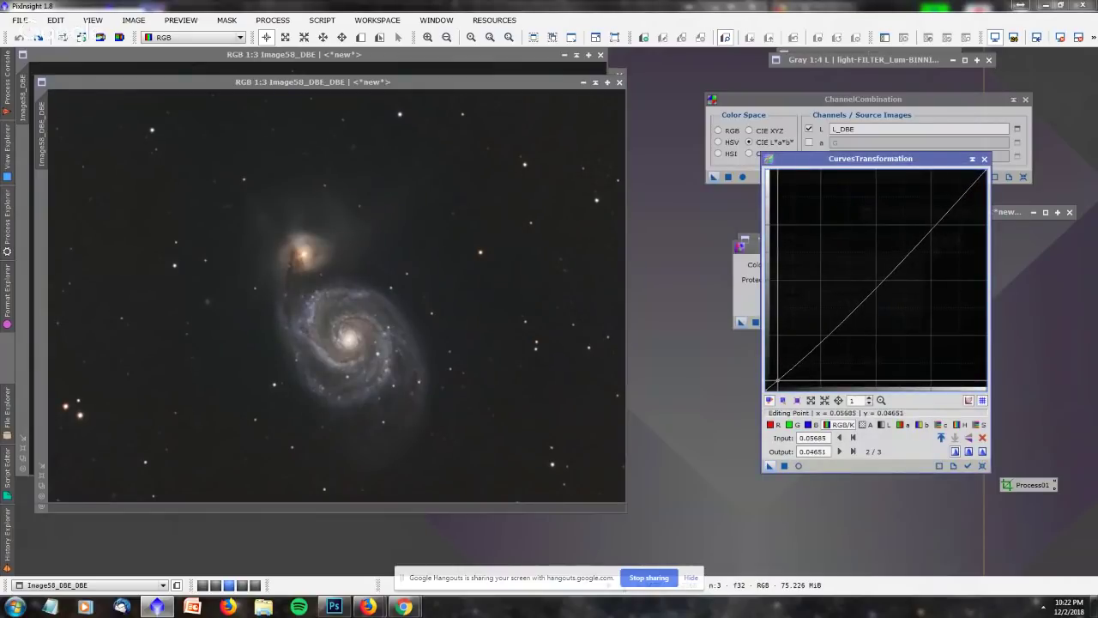
click(802, 354)
drag(802, 355, 799, 351)
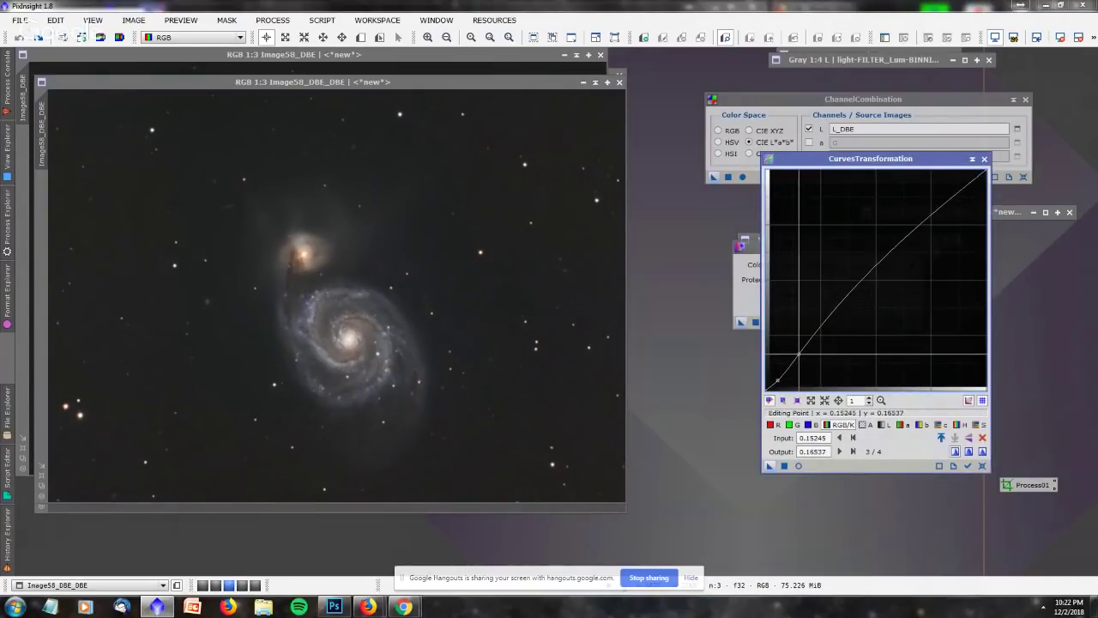
click(799, 465)
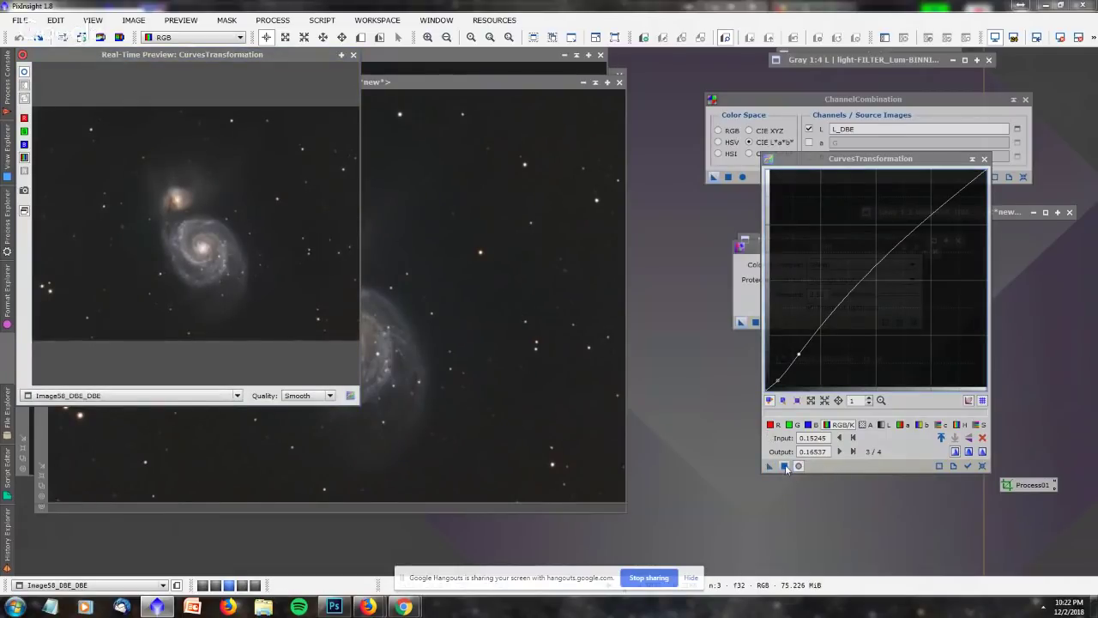
click(784, 466)
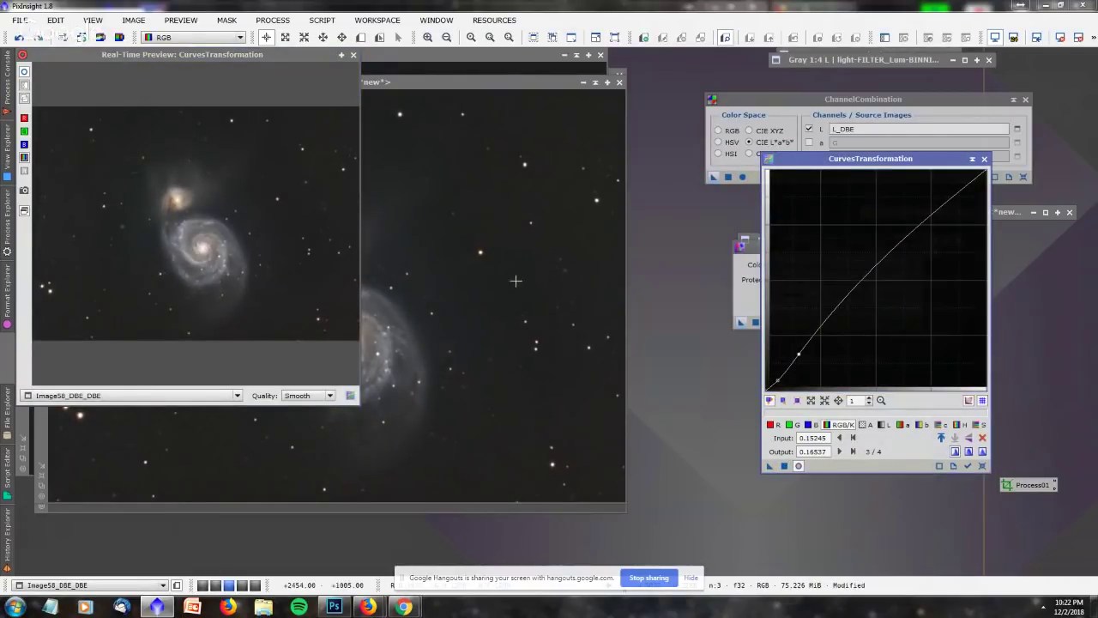
Undo the gentler curve on Image58_DBE_DBE and close CurvesTransformation with its preview.
click(354, 54)
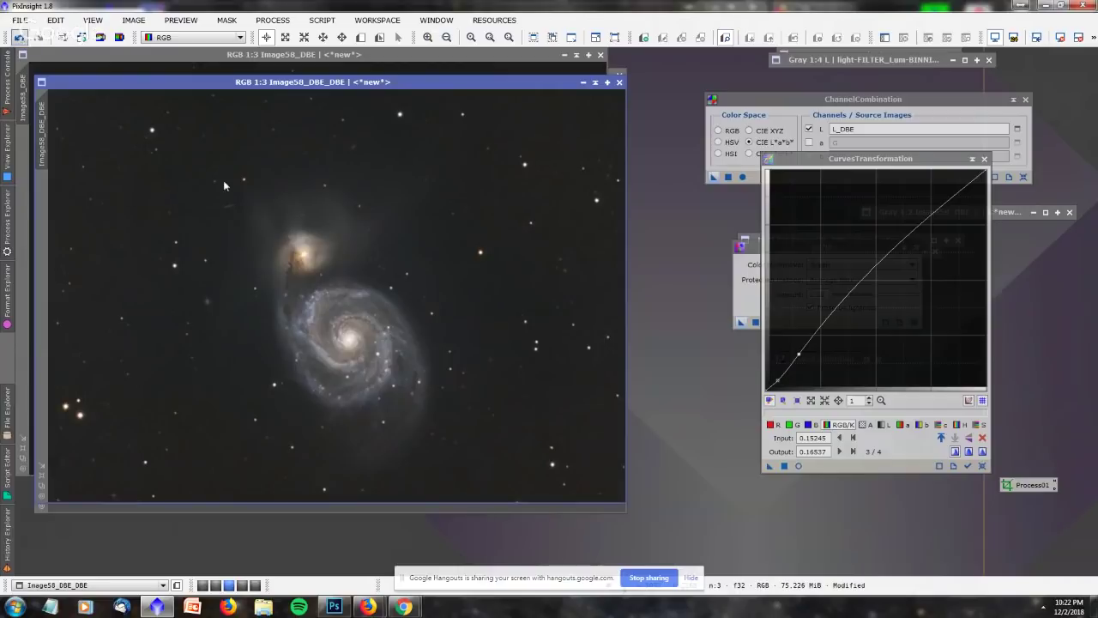
key(ctrl+z)
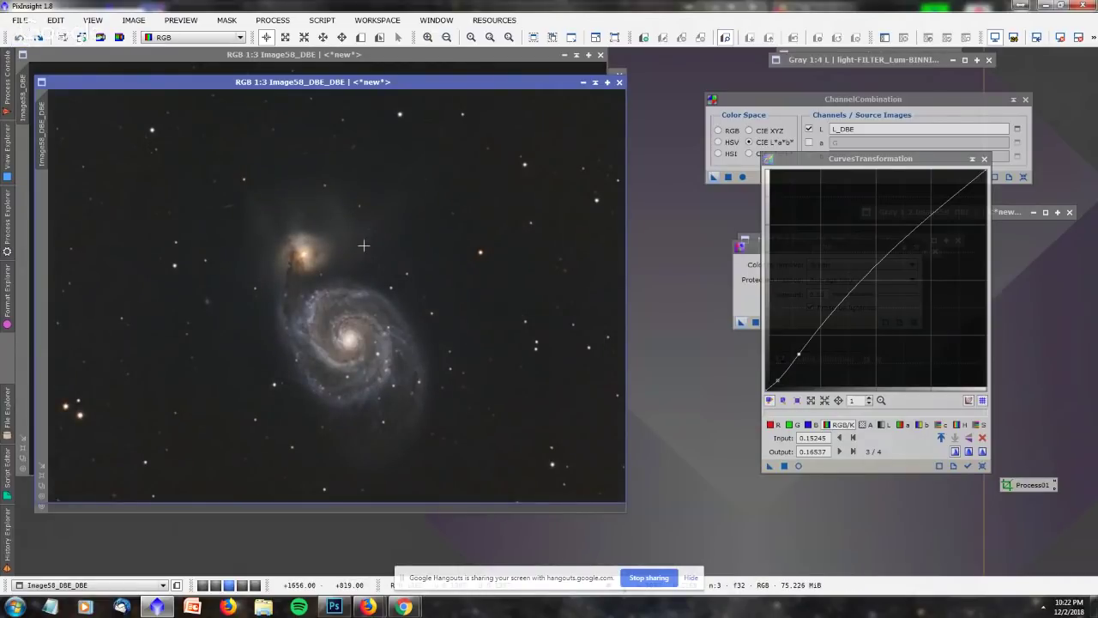
click(983, 161)
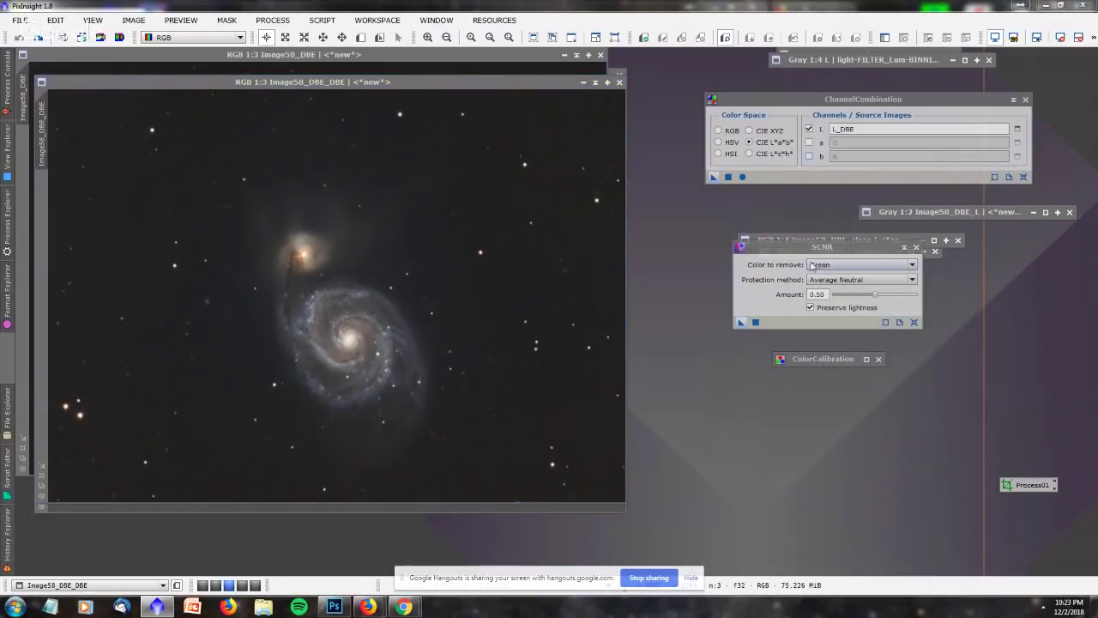
Close SCNR and open a reset HistogramTransformation with a real-time preview of Image58_DBE_DBE.
click(915, 247)
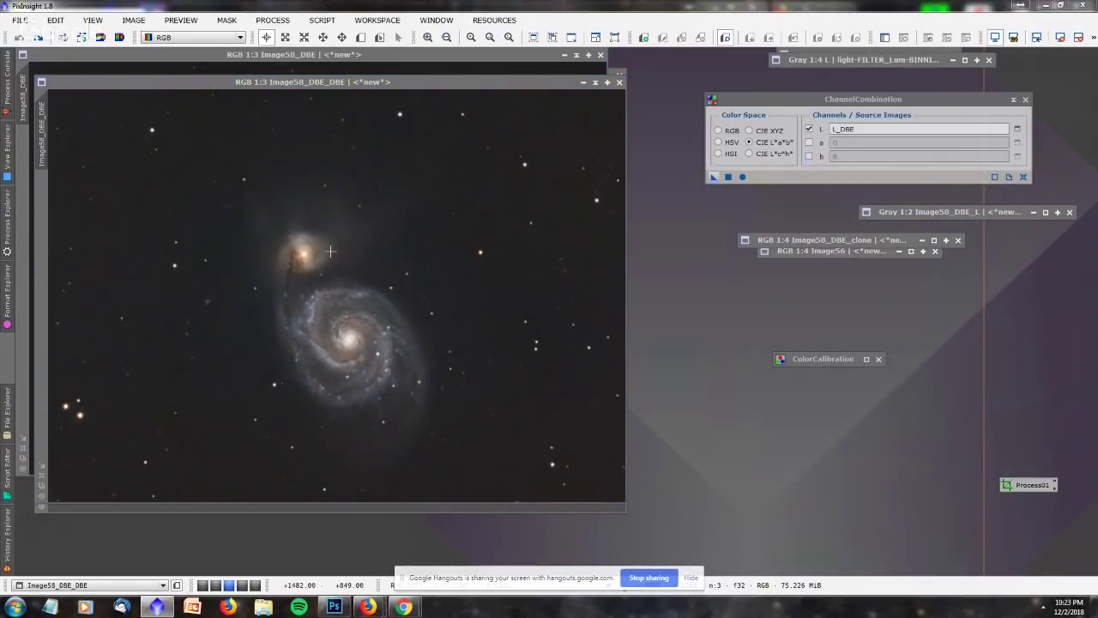
click(6, 219)
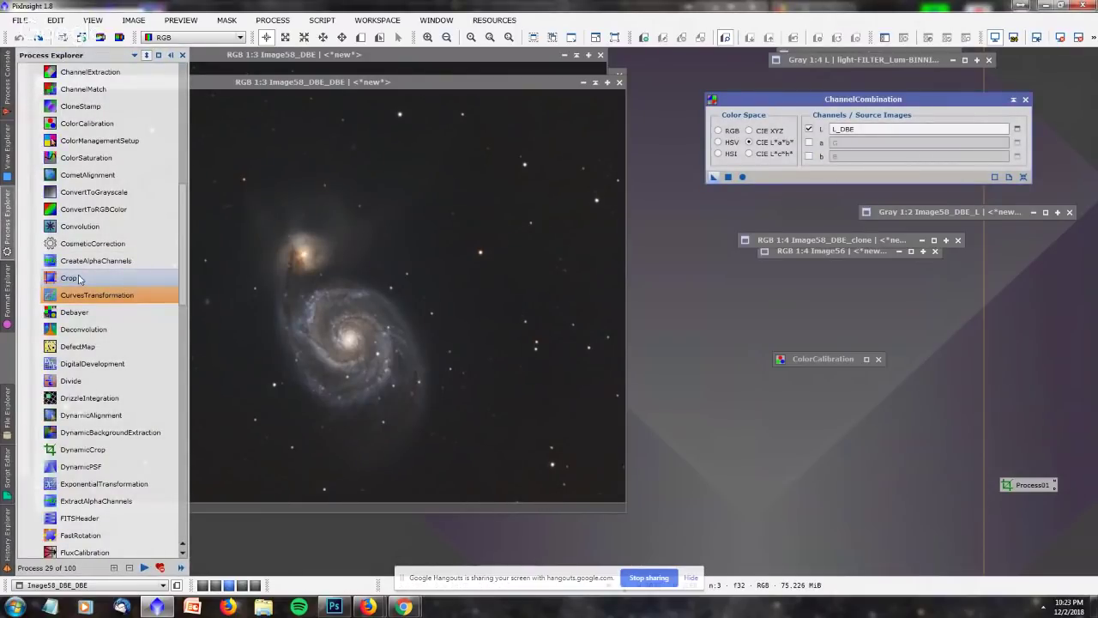
scroll(73, 194, up, 3)
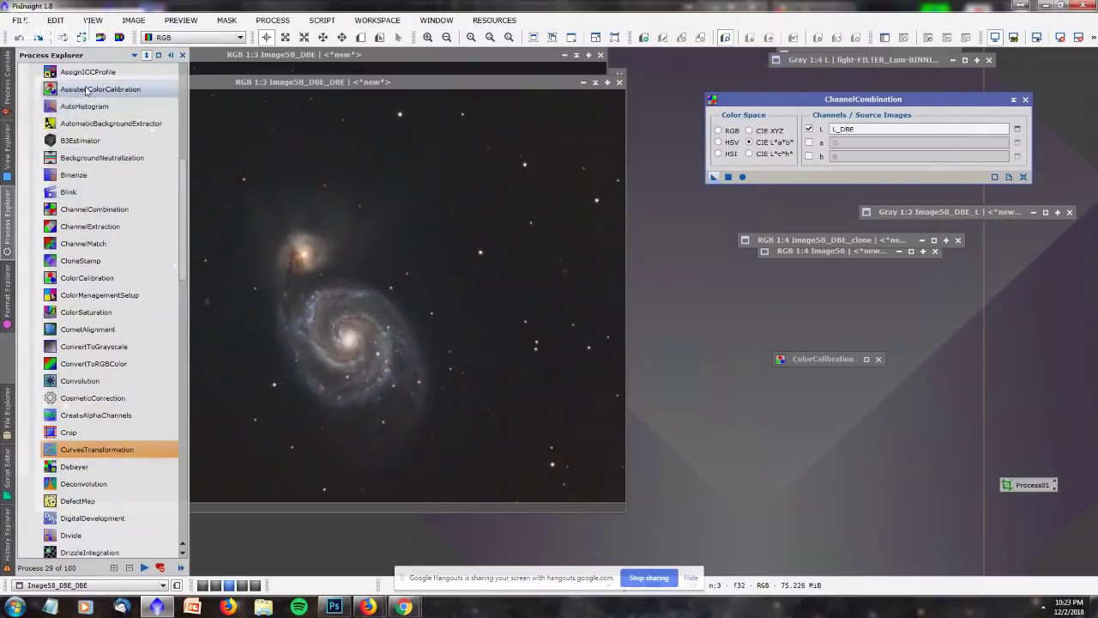
scroll(103, 367, down, 8)
scroll(102, 367, down, 1)
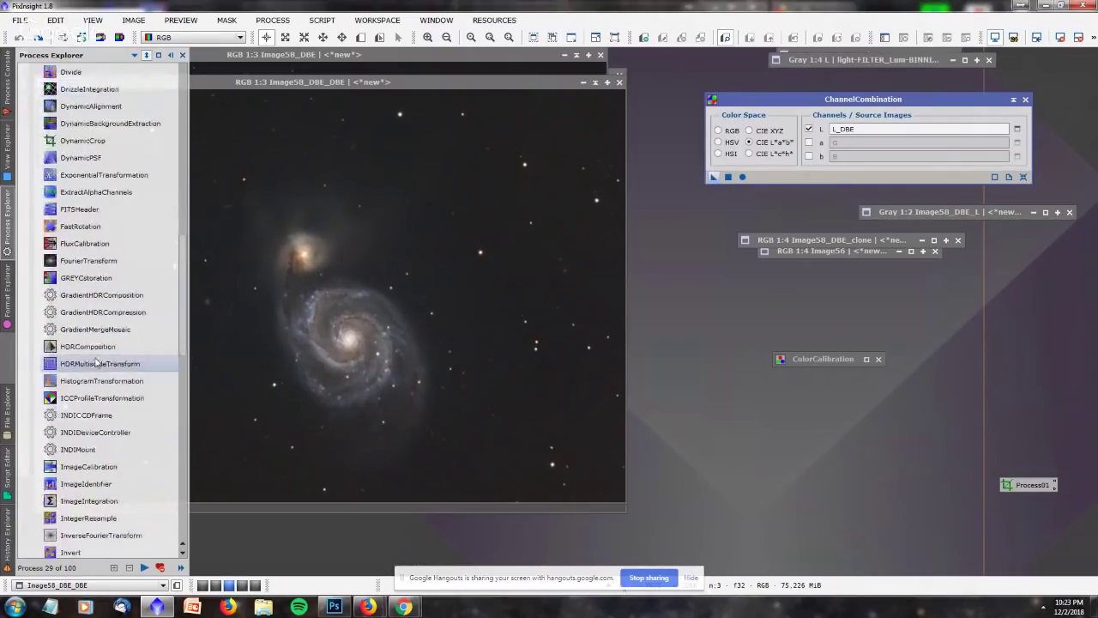
click(89, 382)
drag(927, 165, 794, 123)
click(906, 487)
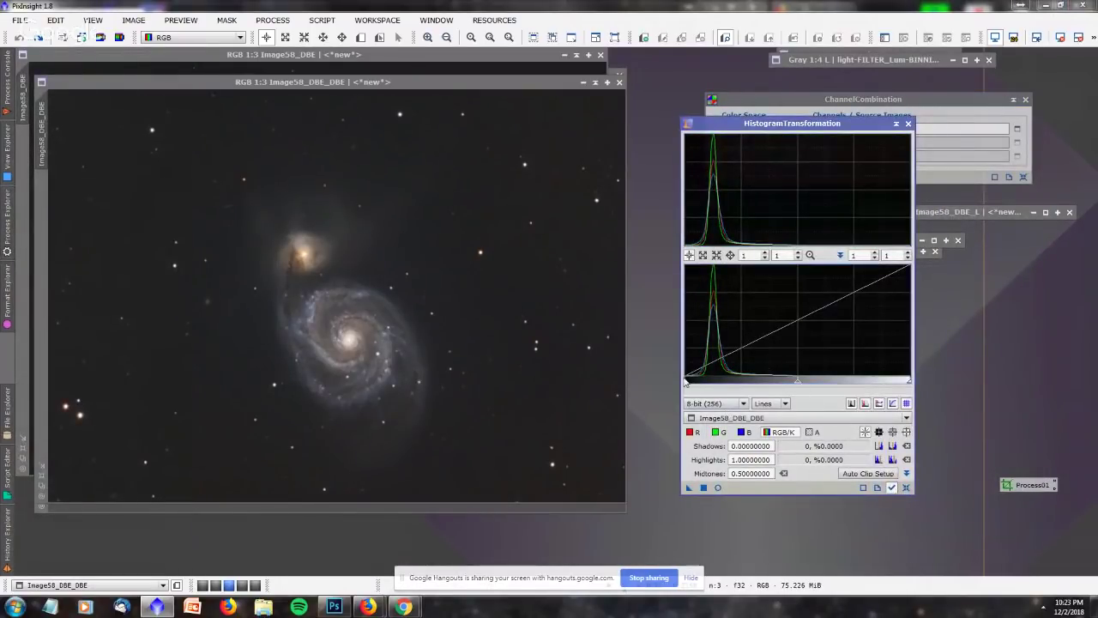
click(718, 487)
Apply a histogram stretch with shadows 0.04556962 and midtones 0.43410853 to Image58_DBE_DBE, and close HistogramTransformation.
drag(685, 383, 688, 383)
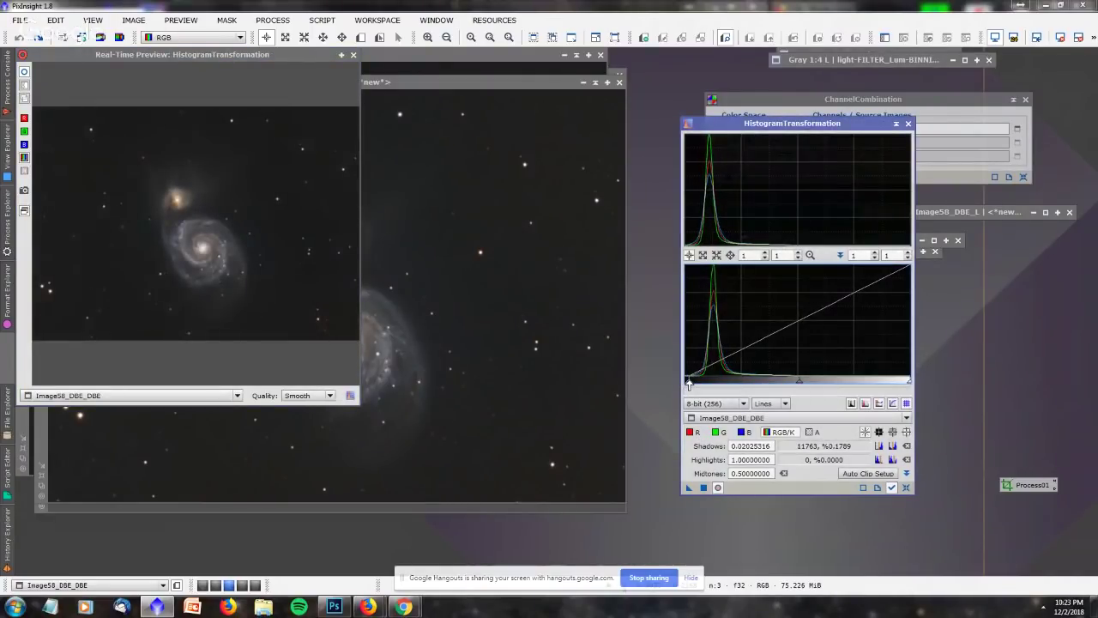
drag(800, 381, 785, 381)
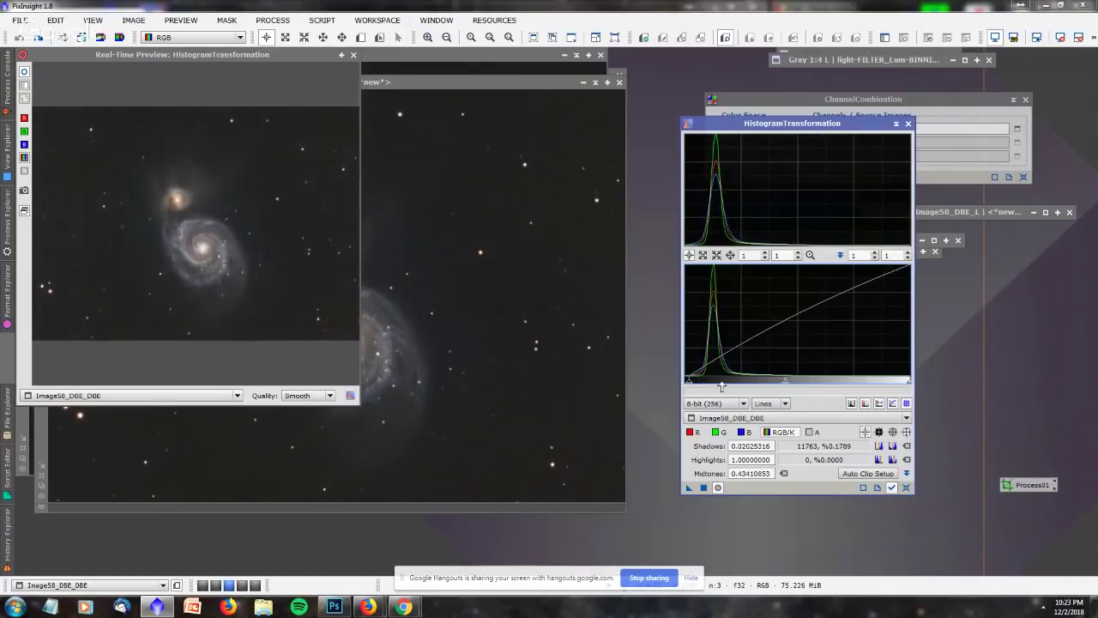
drag(689, 383, 695, 383)
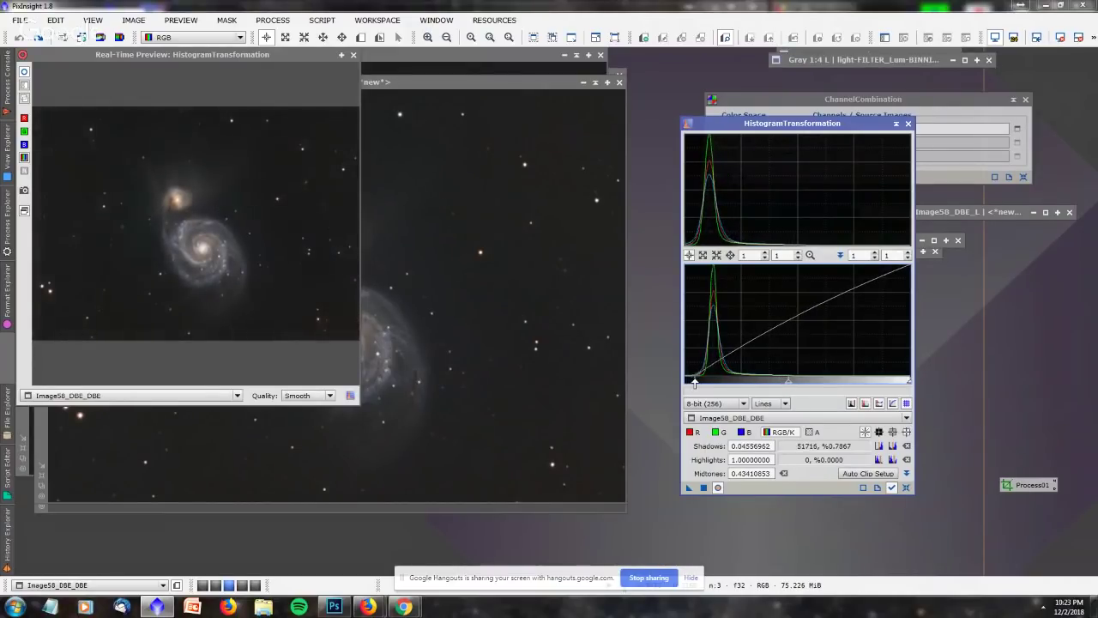
click(703, 487)
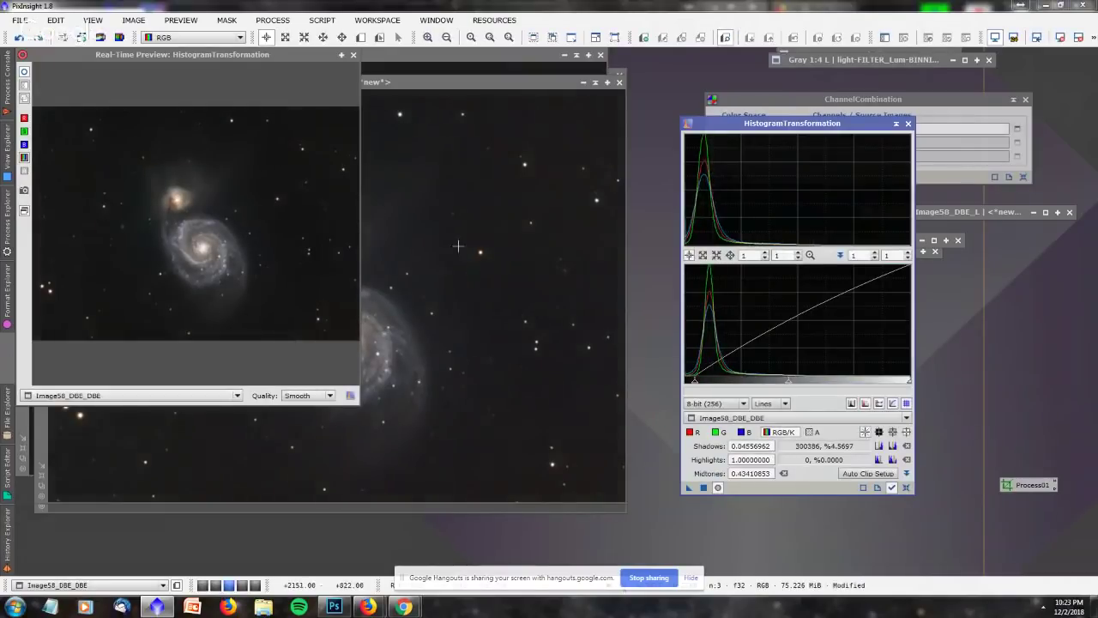
click(352, 54)
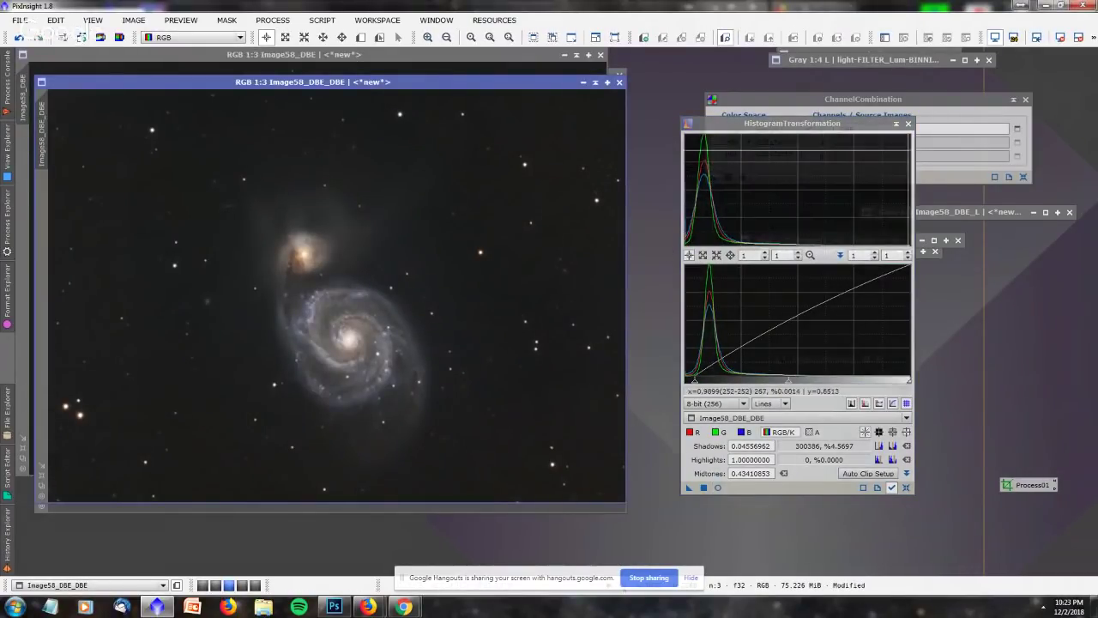
click(908, 123)
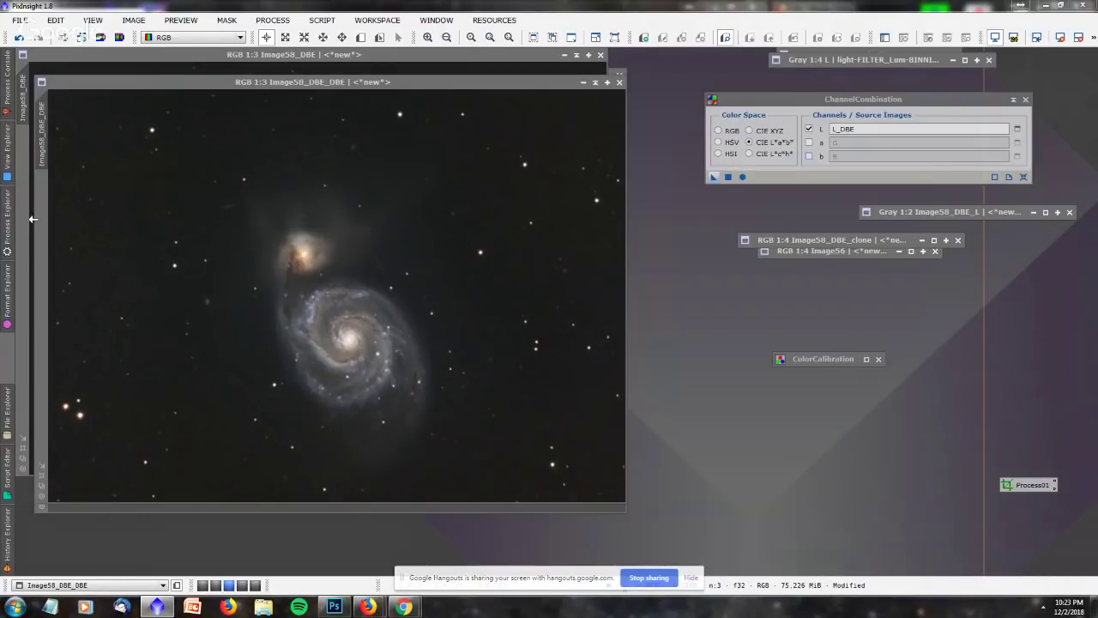
Open ACDNR, set the lightness StdDev to 0.8, and enable its chrominance noise reduction.
click(5, 203)
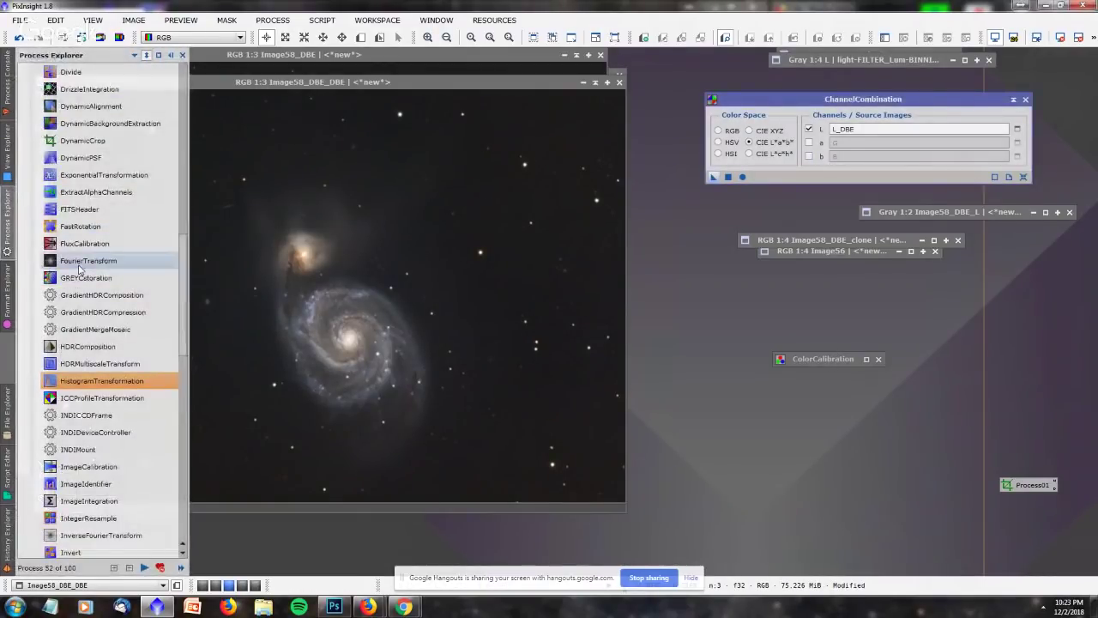
scroll(79, 233, up, 12)
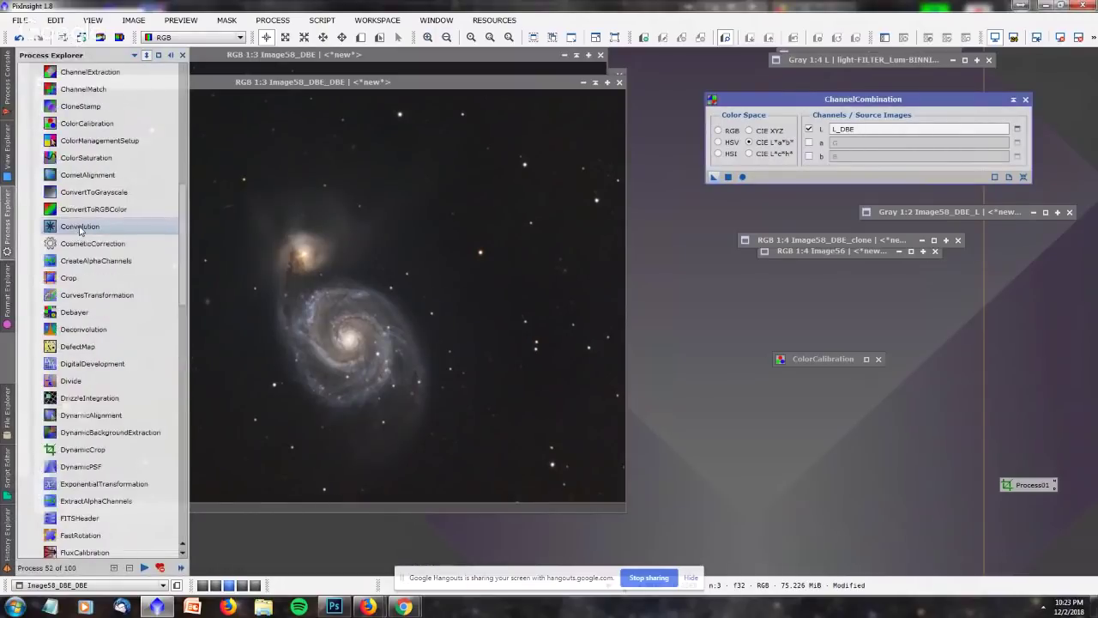
double_click(72, 108)
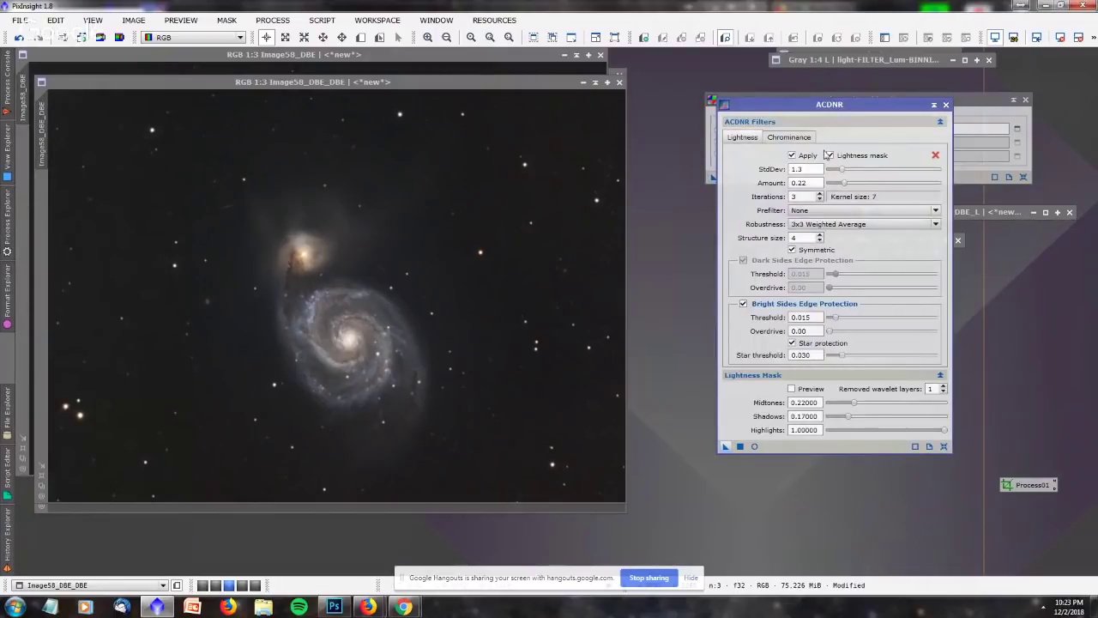
drag(843, 171, 838, 172)
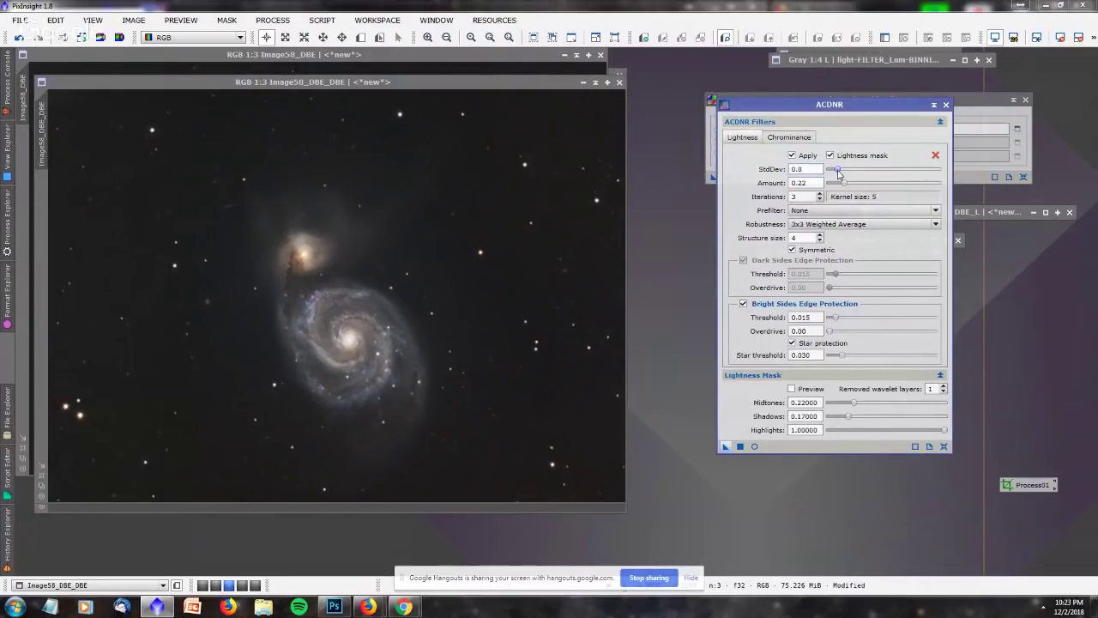
click(785, 138)
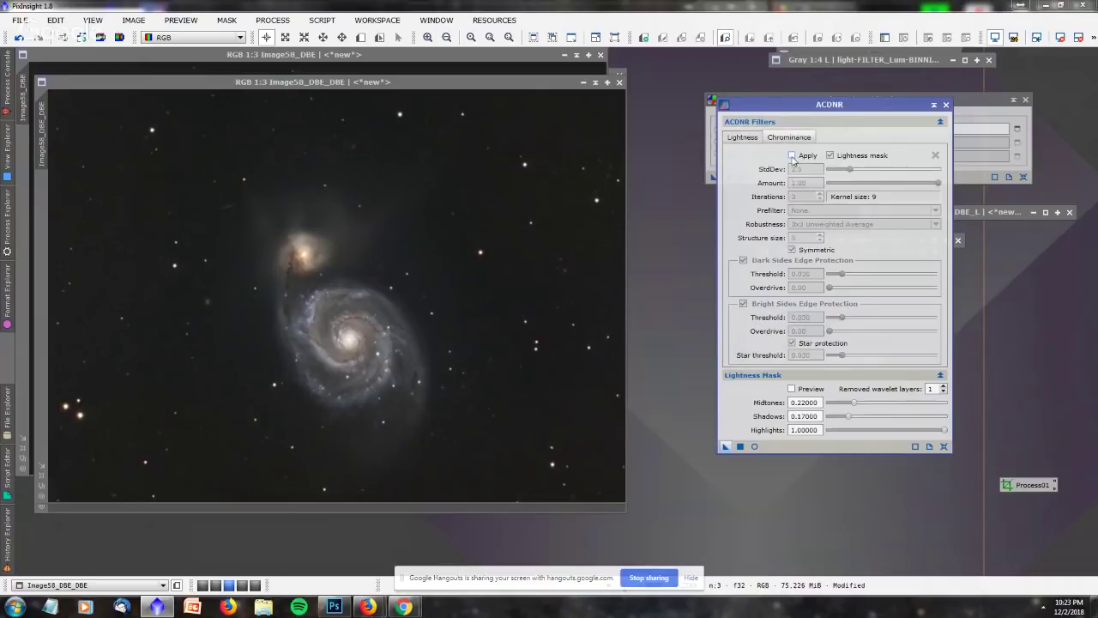
click(792, 156)
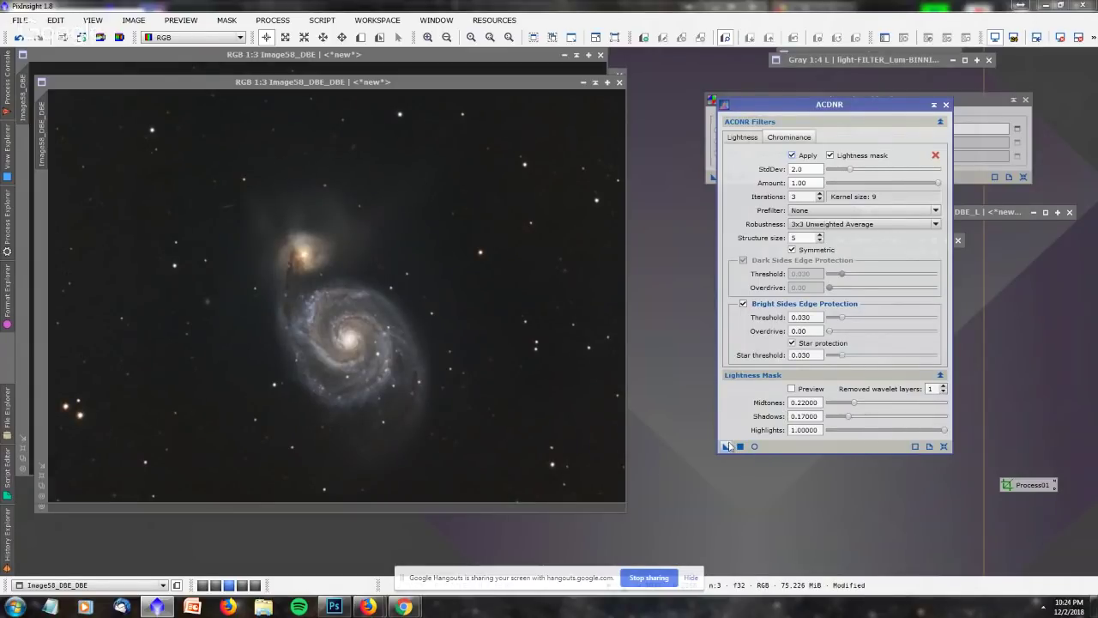
Create a preview on Image58_DBE_DBE from the spiral's core to the background beyond it, and test ACDNR on that preview.
key(alt+n)
drag(339, 264, 456, 338)
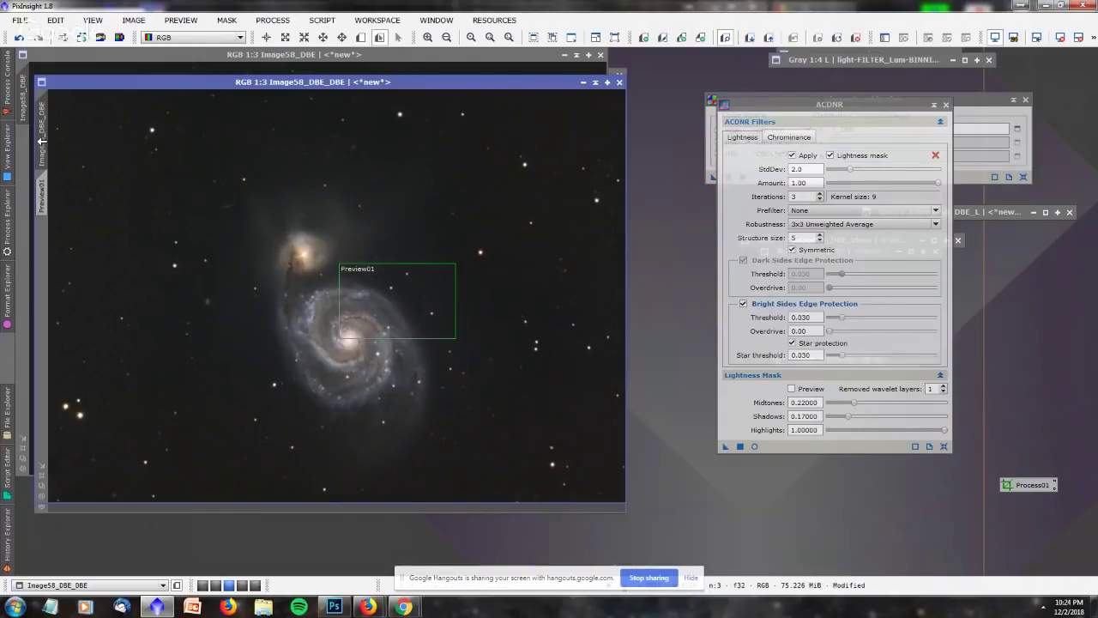
click(42, 186)
drag(725, 447, 424, 318)
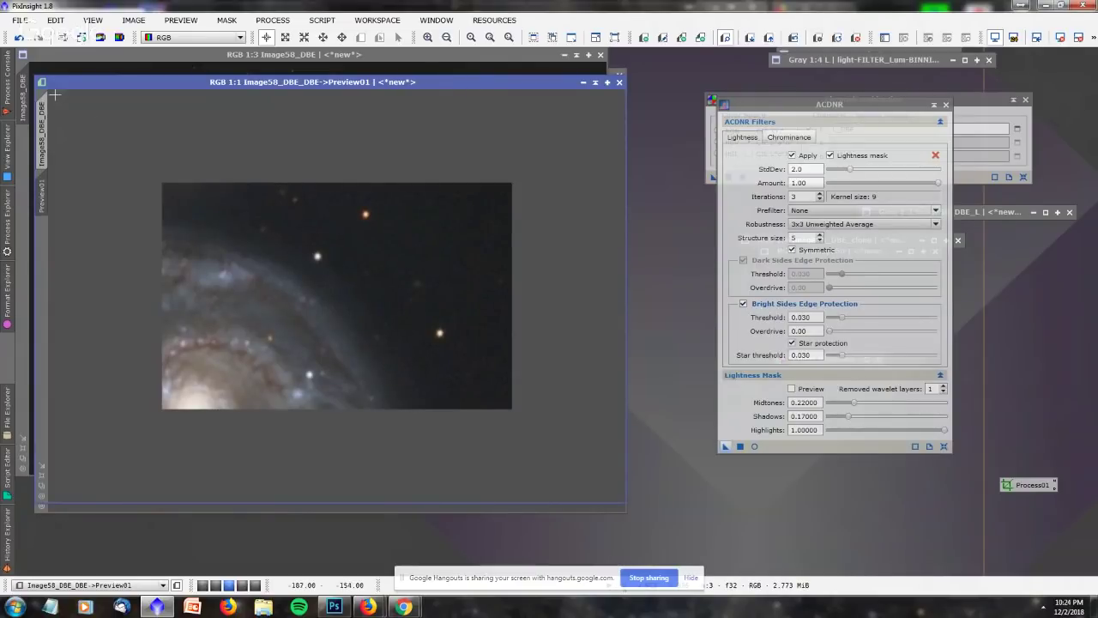
Apply ACDNR to the whole Image58_DBE_DBE, delete the preview, and inspect the noise reduction up close.
click(41, 128)
drag(725, 446, 544, 377)
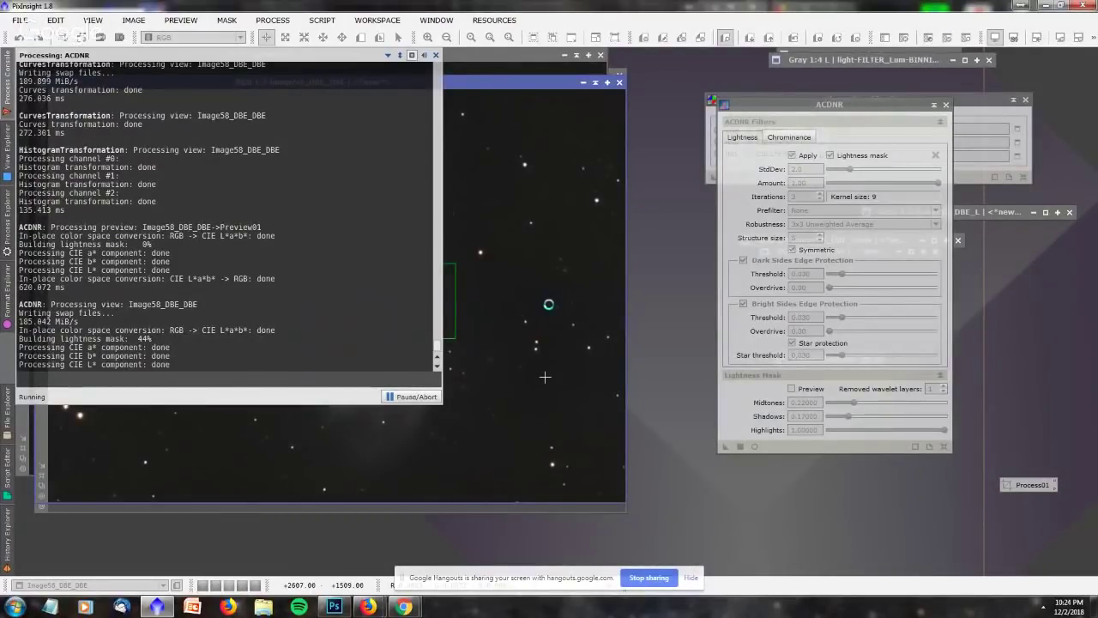
scroll(389, 273, down, 1)
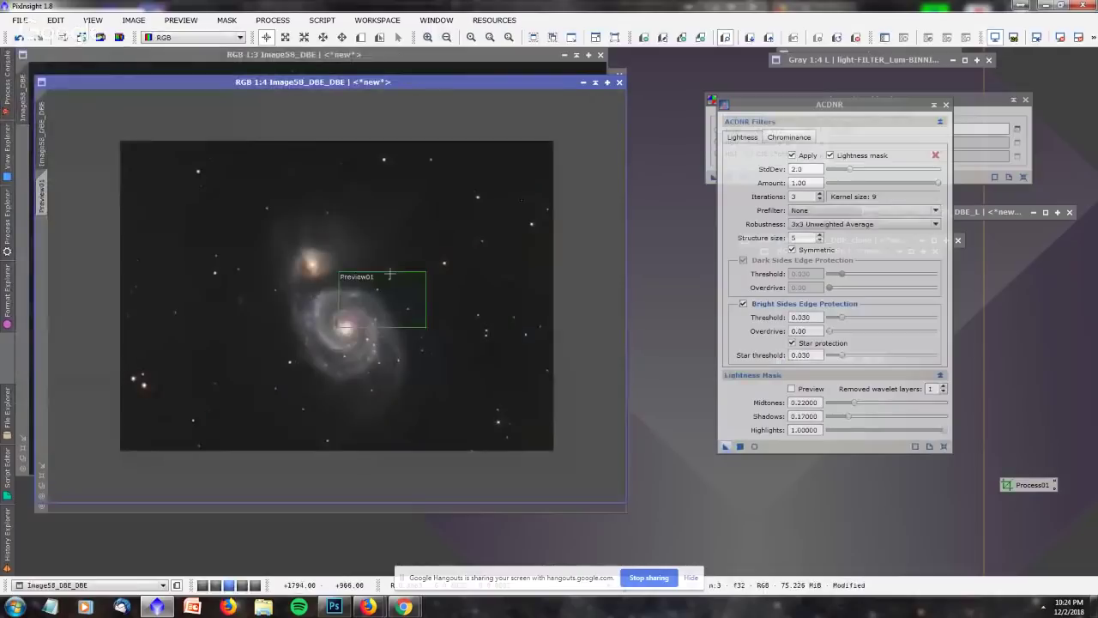
scroll(390, 273, up, 1)
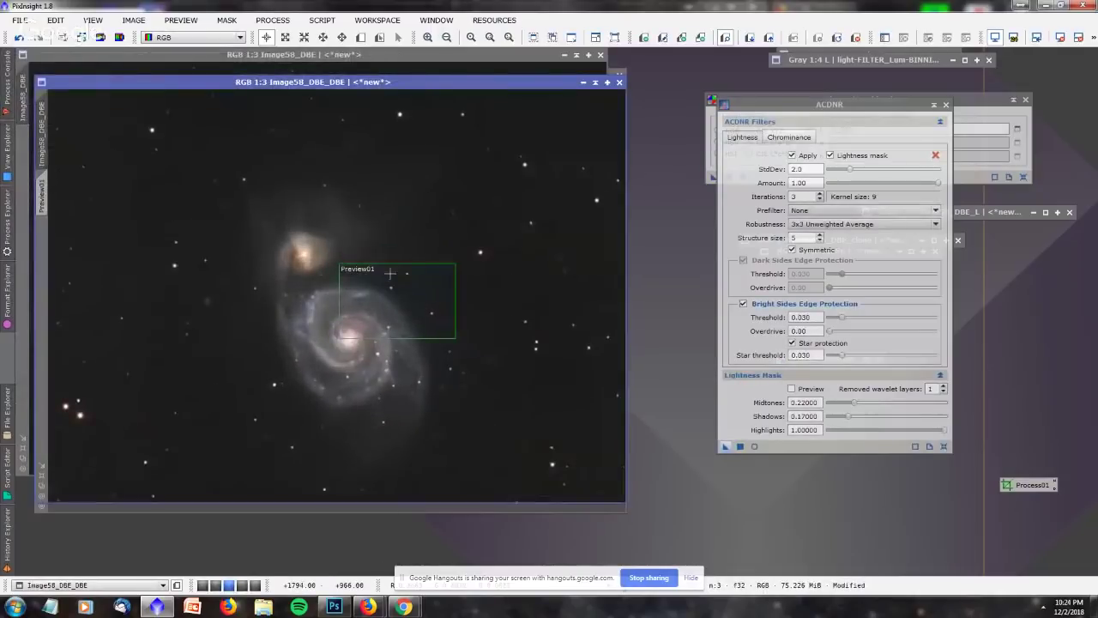
click(181, 20)
click(214, 234)
scroll(409, 245, down, 1)
scroll(409, 246, up, 2)
scroll(409, 246, down, 2)
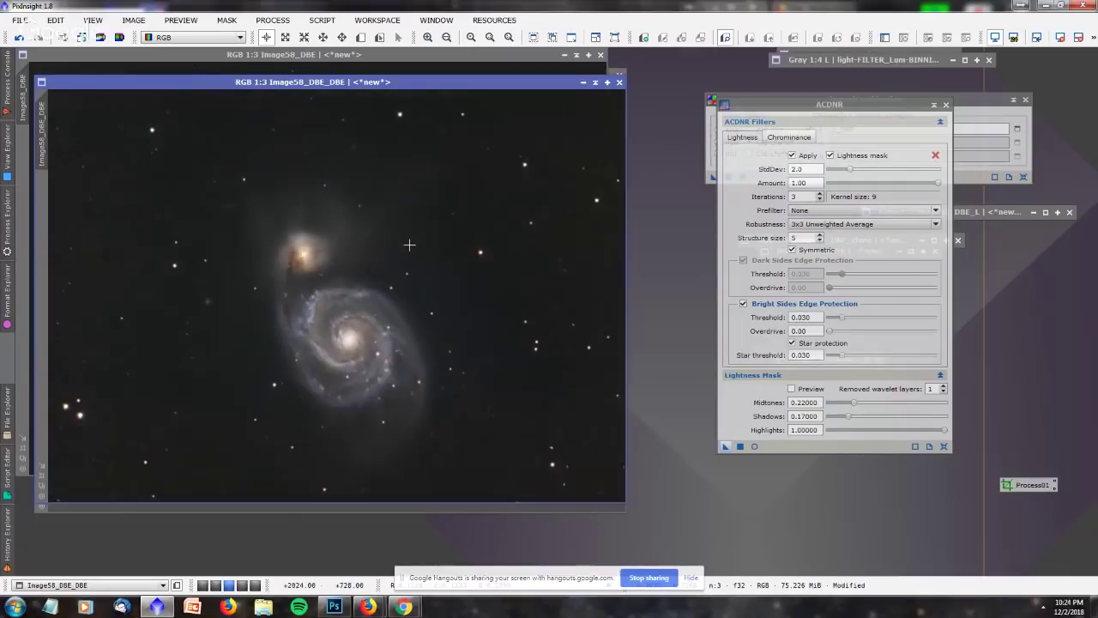
scroll(410, 245, up, 1)
scroll(418, 227, up, 1)
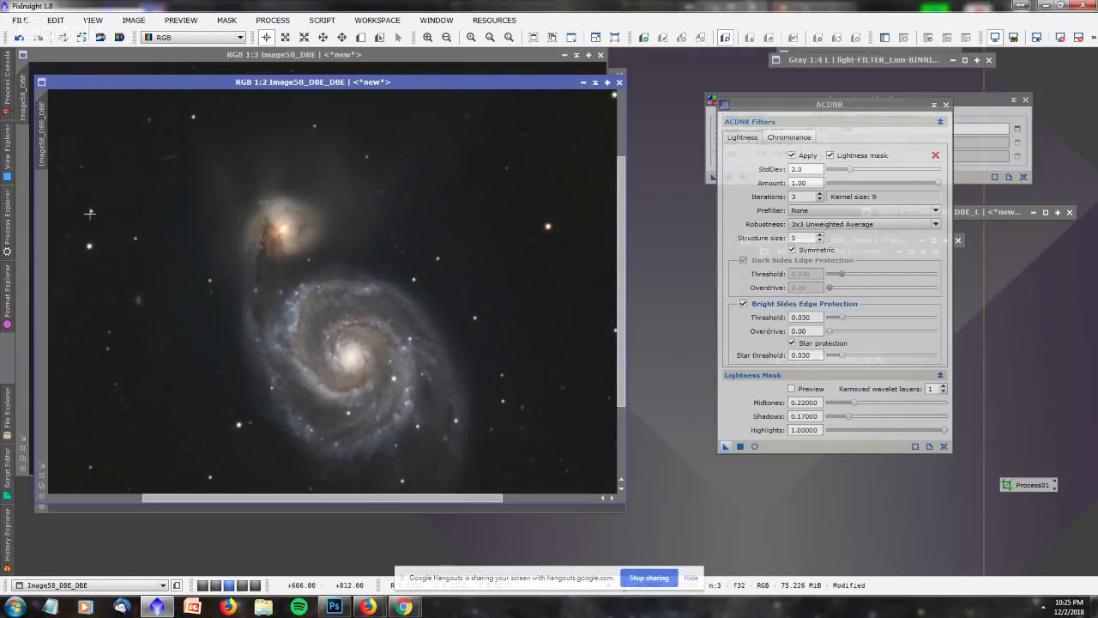
scroll(95, 213, down, 1)
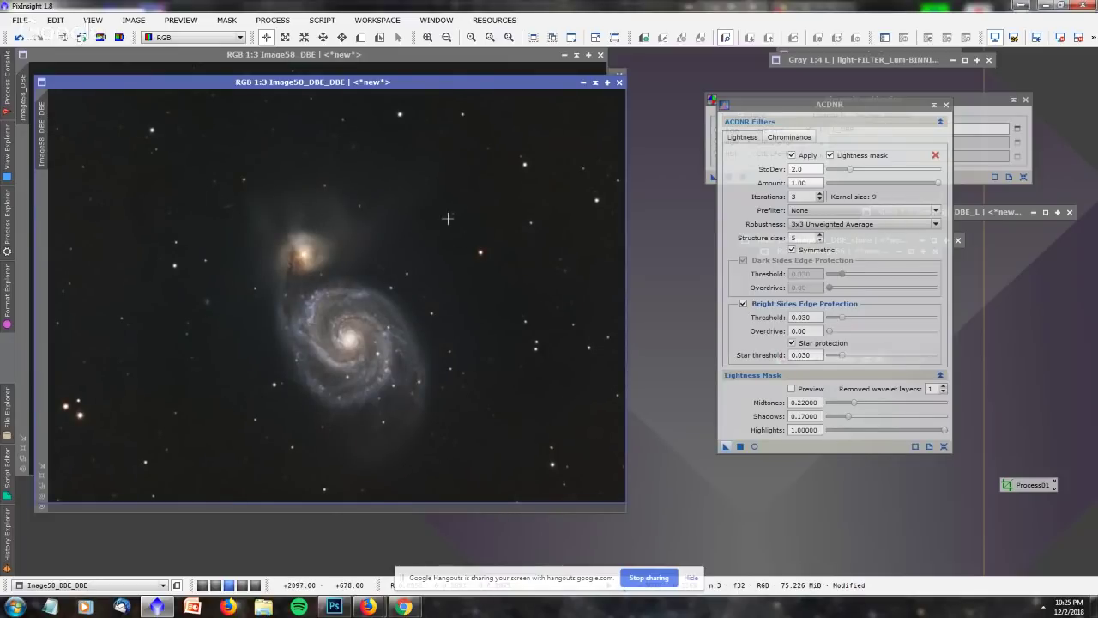
Apply a reset ColorSaturation raised to 0.52727 across all hues to Image58_DBE_DBE, checking it in real-time preview, and close the process.
click(5, 216)
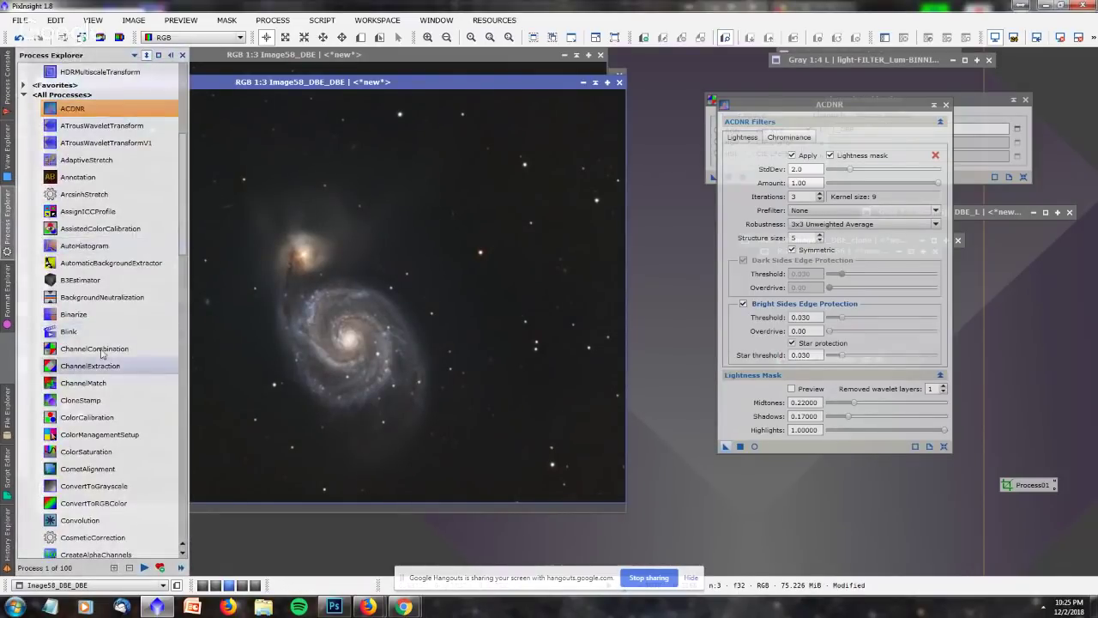
double_click(86, 451)
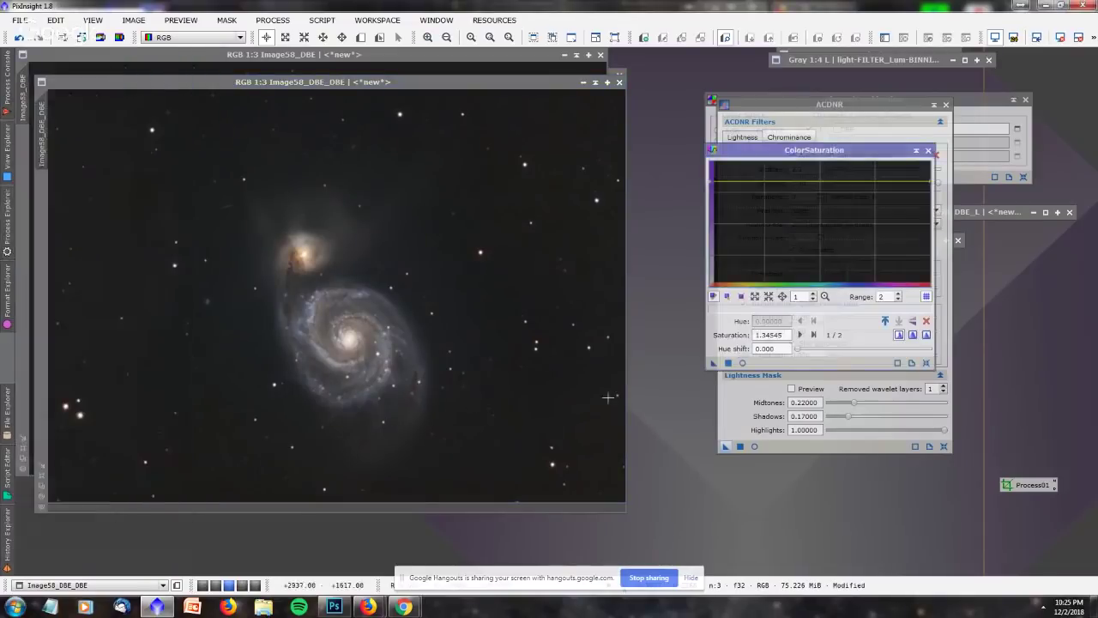
click(926, 362)
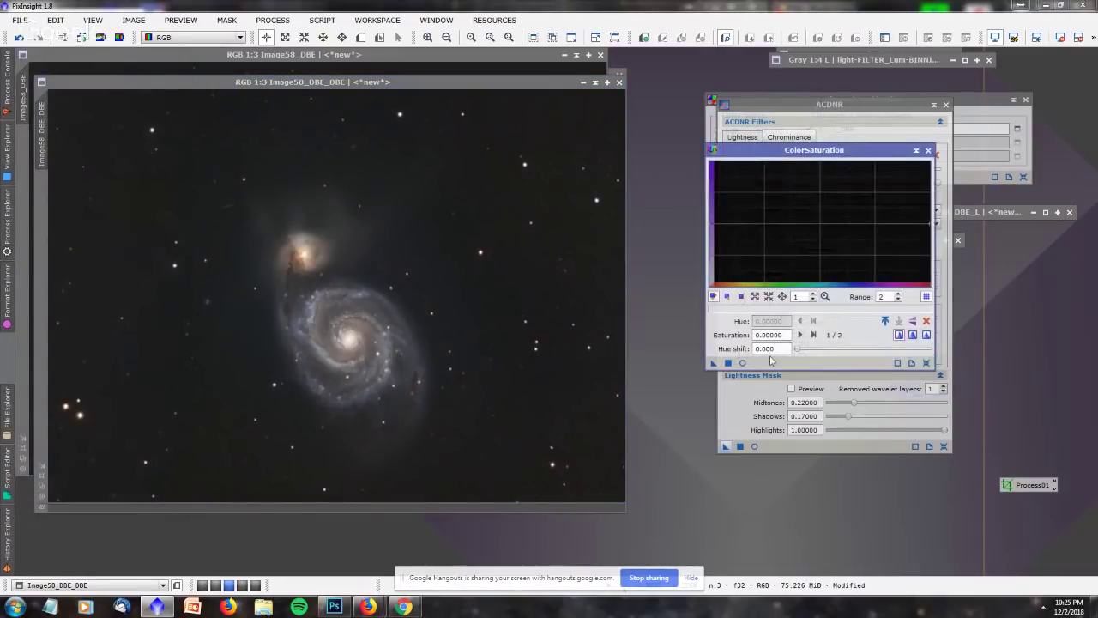
click(742, 362)
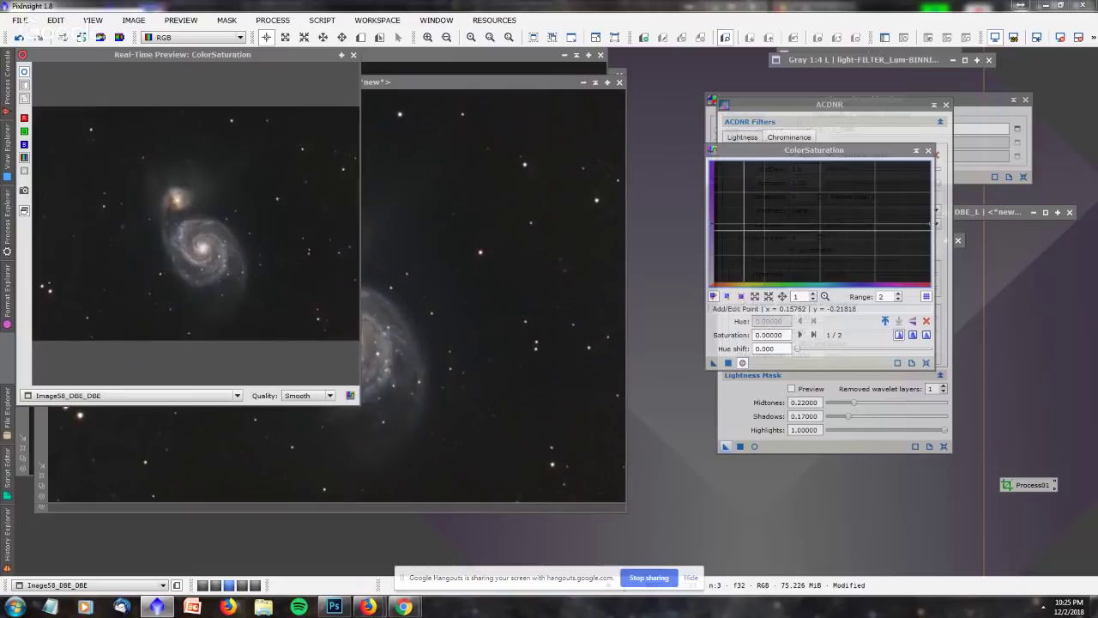
drag(713, 221, 720, 204)
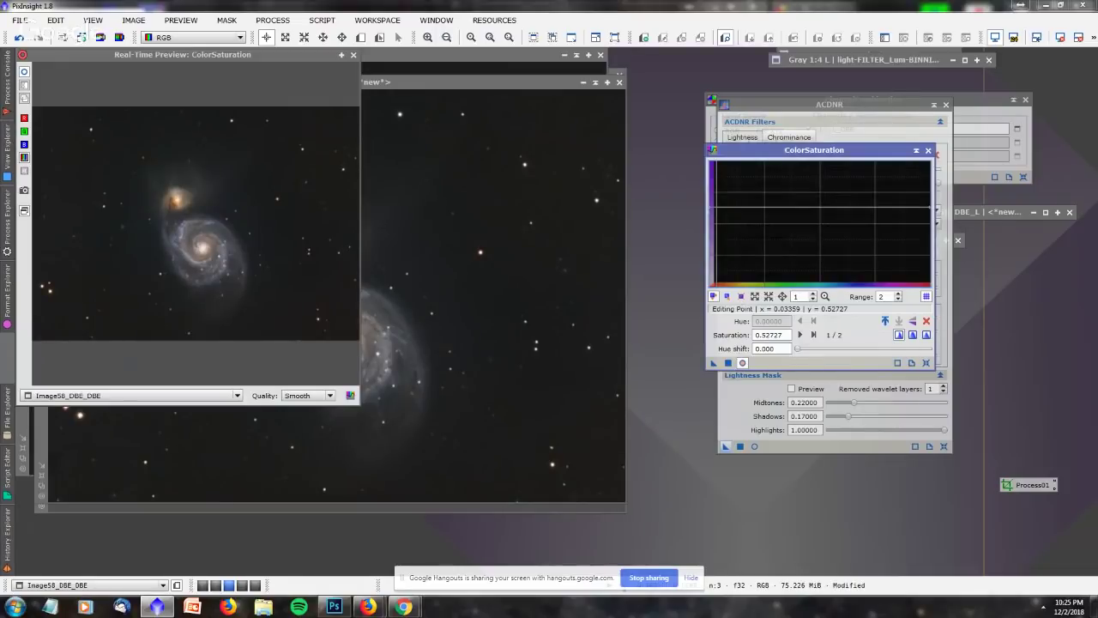
click(728, 362)
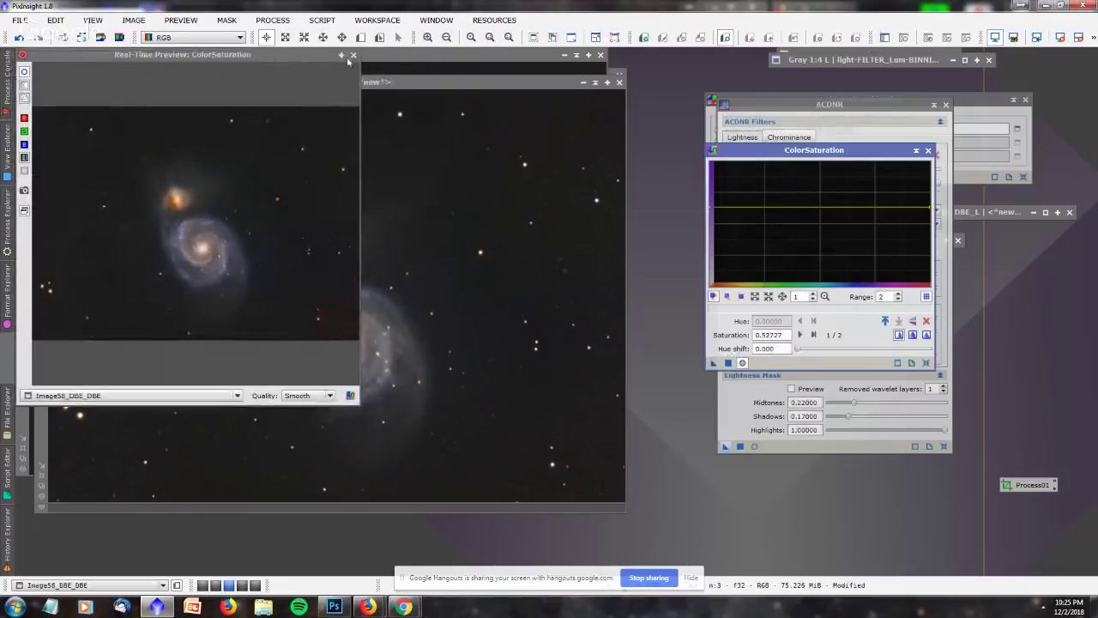
click(353, 56)
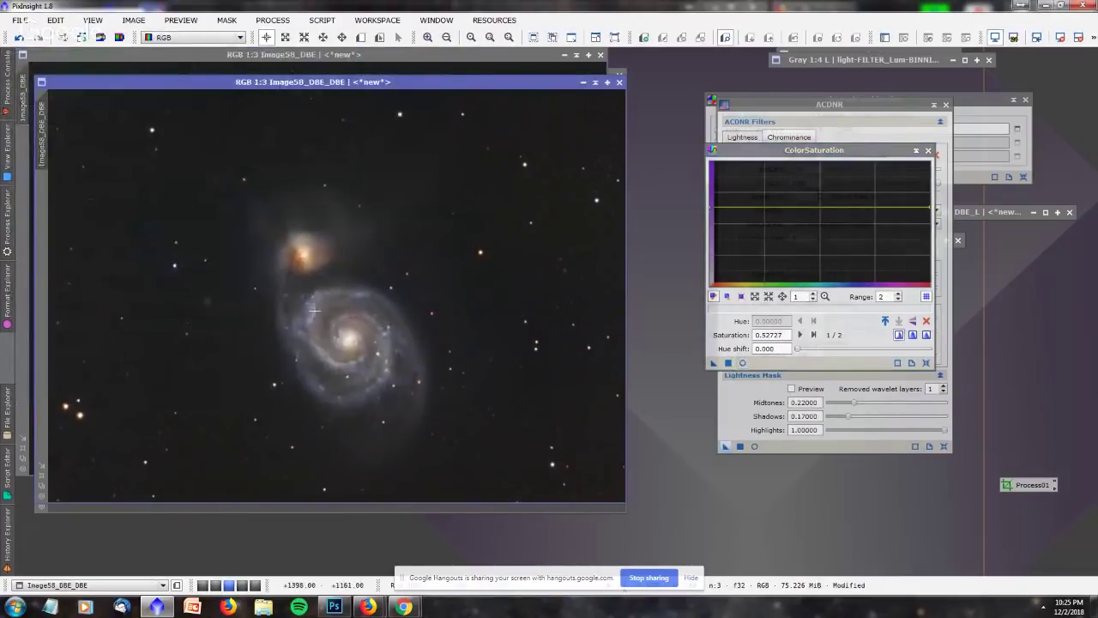
click(927, 150)
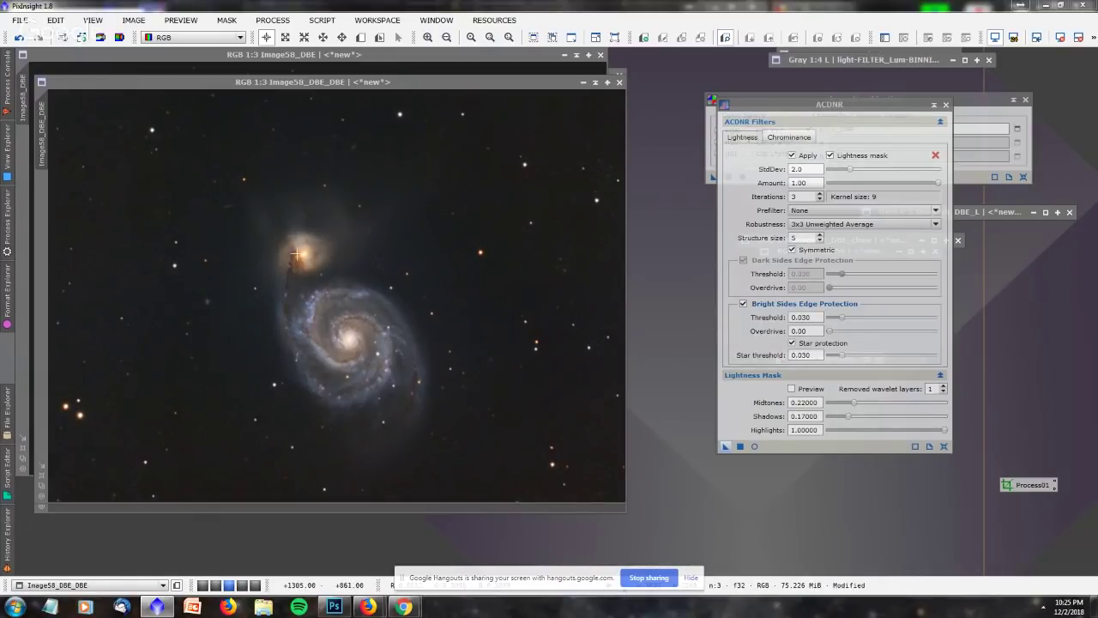
Try the DarkStructureEnhance script on Image58_DBE_DBE.
click(226, 21)
mouse_move(258, 22)
mouse_move(307, 22)
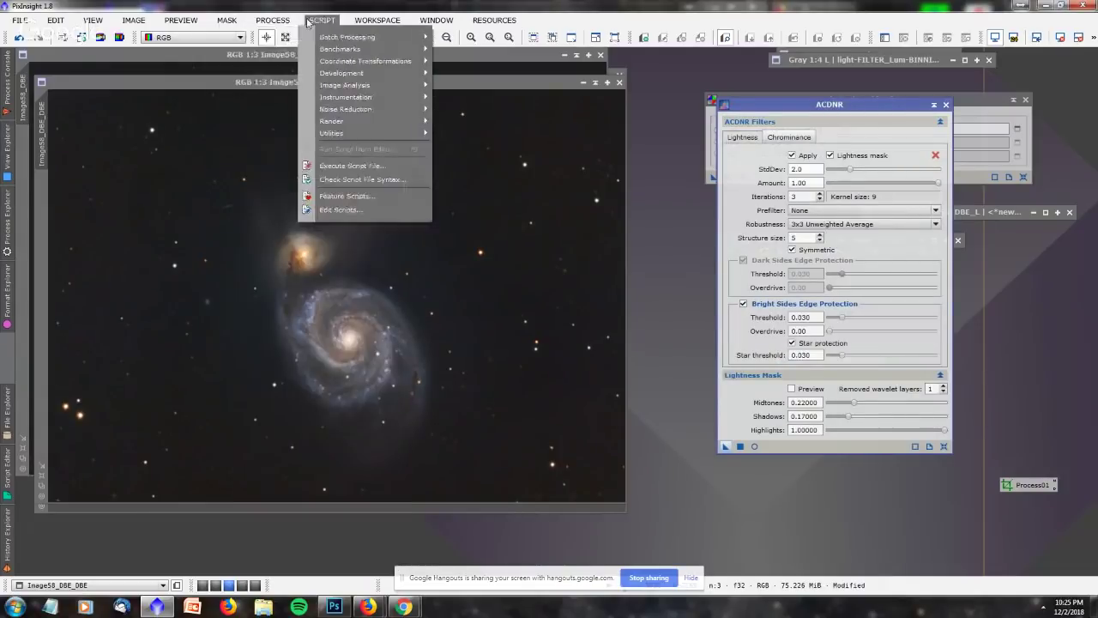
mouse_move(345, 137)
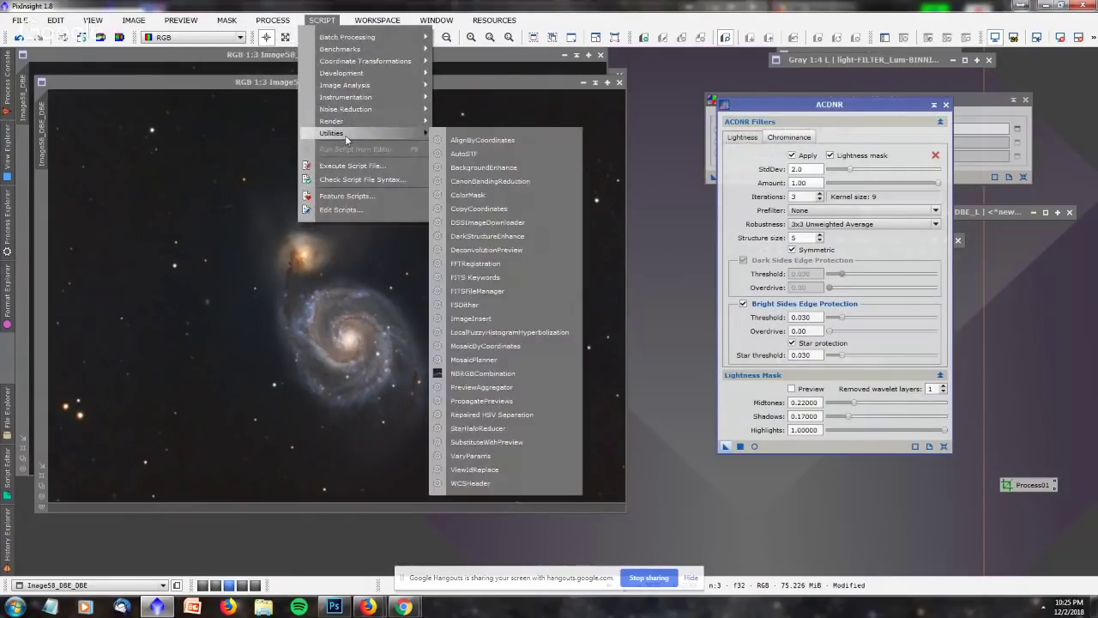
click(498, 235)
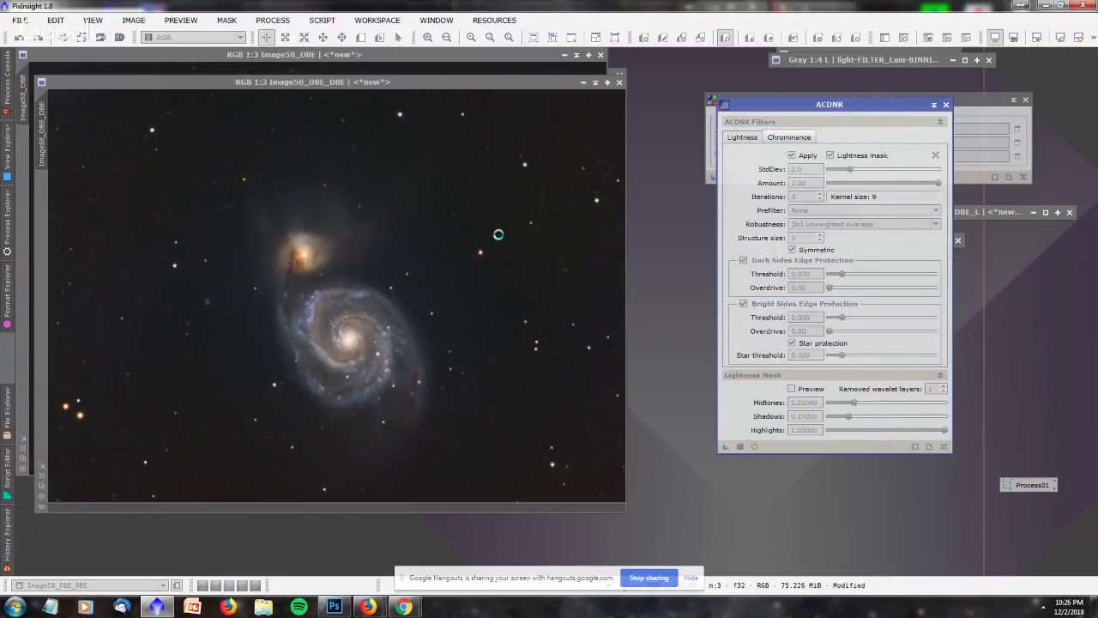
click(627, 393)
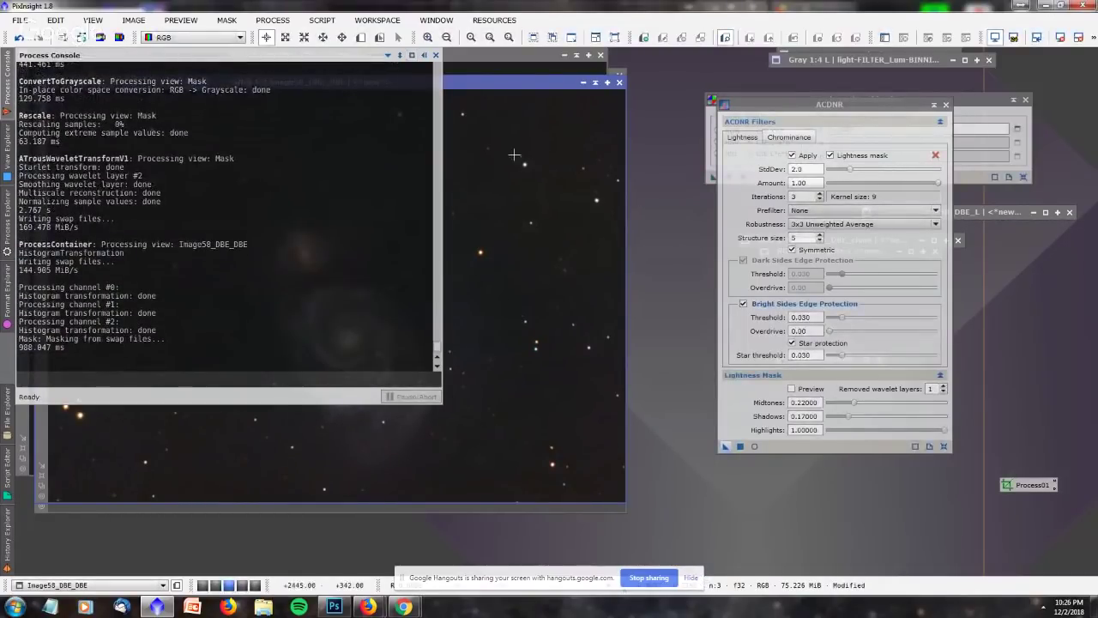
click(500, 86)
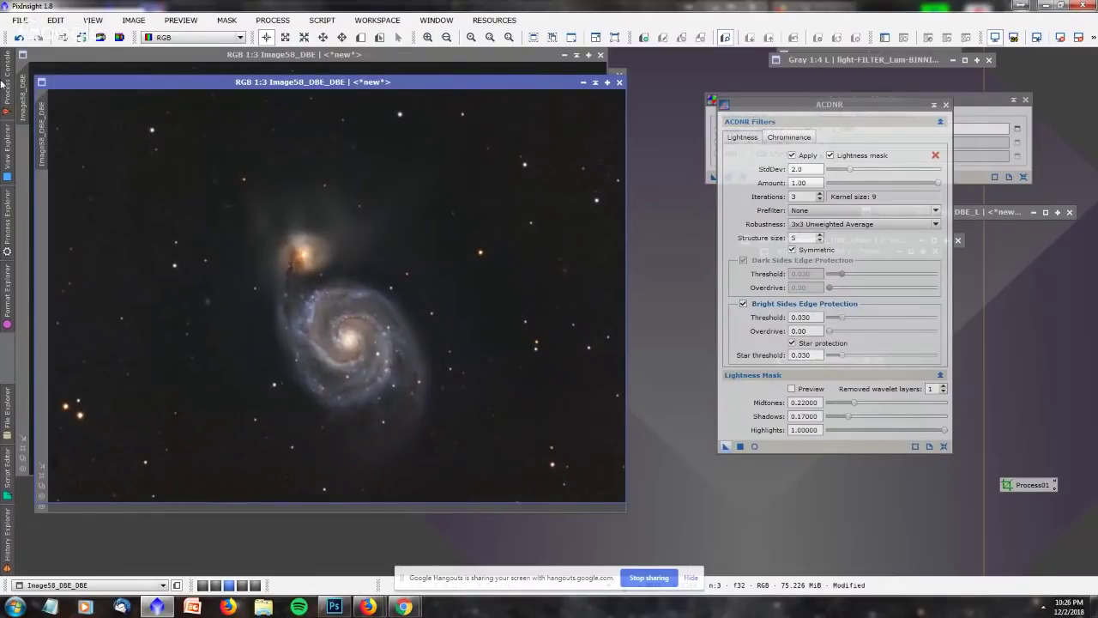
Compare Image58_DBE_DBE with and without the dark structure enhancement, undo the enhancement, and inspect the galaxy up close.
mouse_move(6, 90)
click(39, 39)
click(19, 38)
click(38, 39)
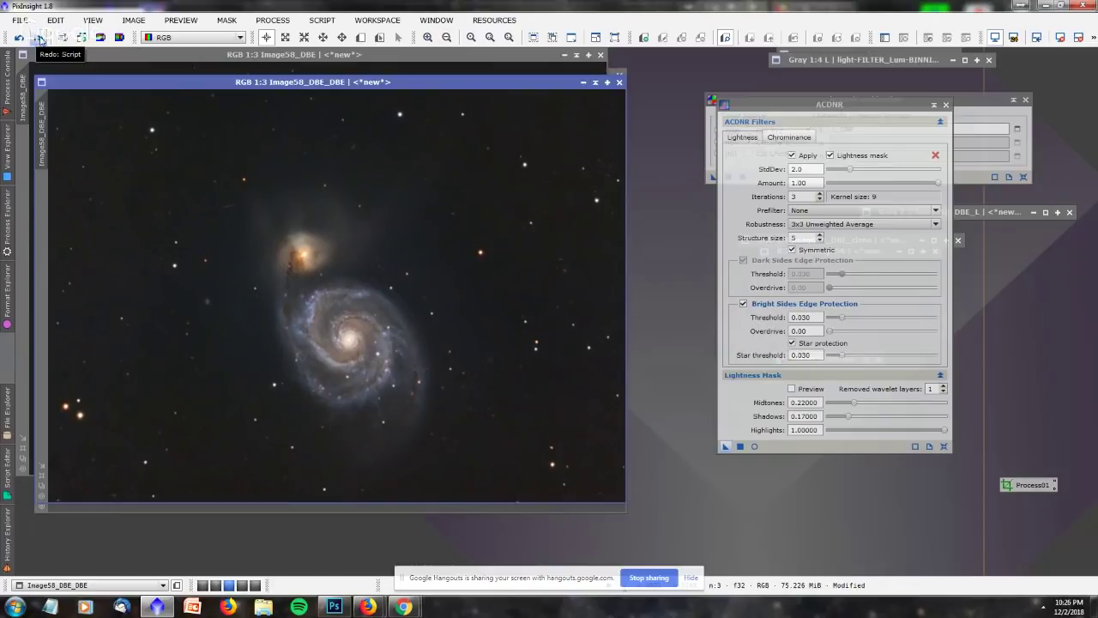
click(40, 38)
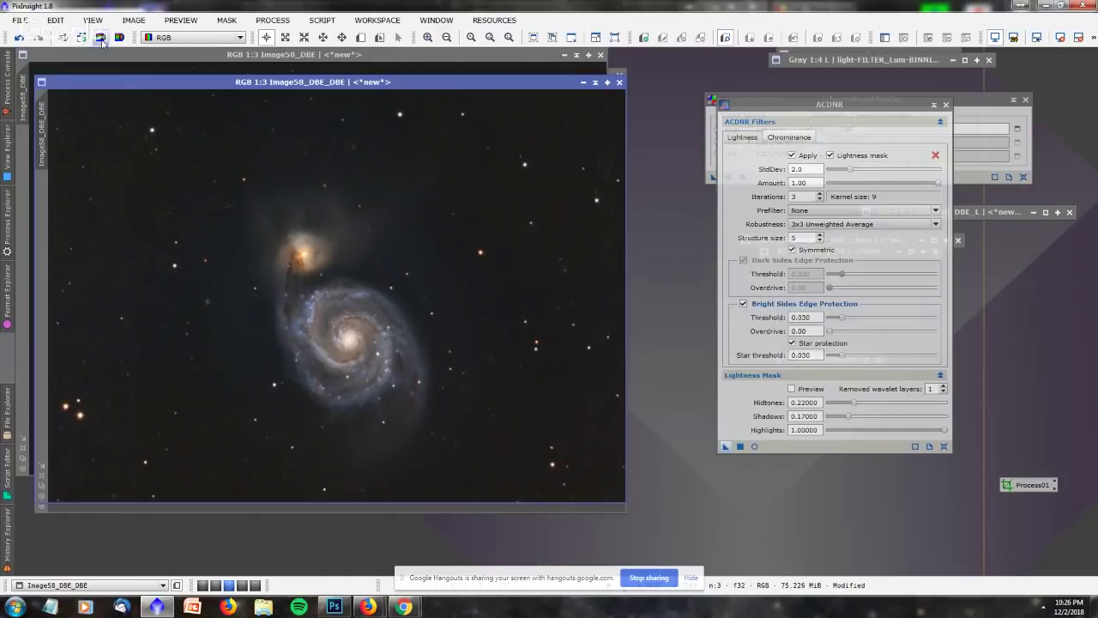
click(19, 36)
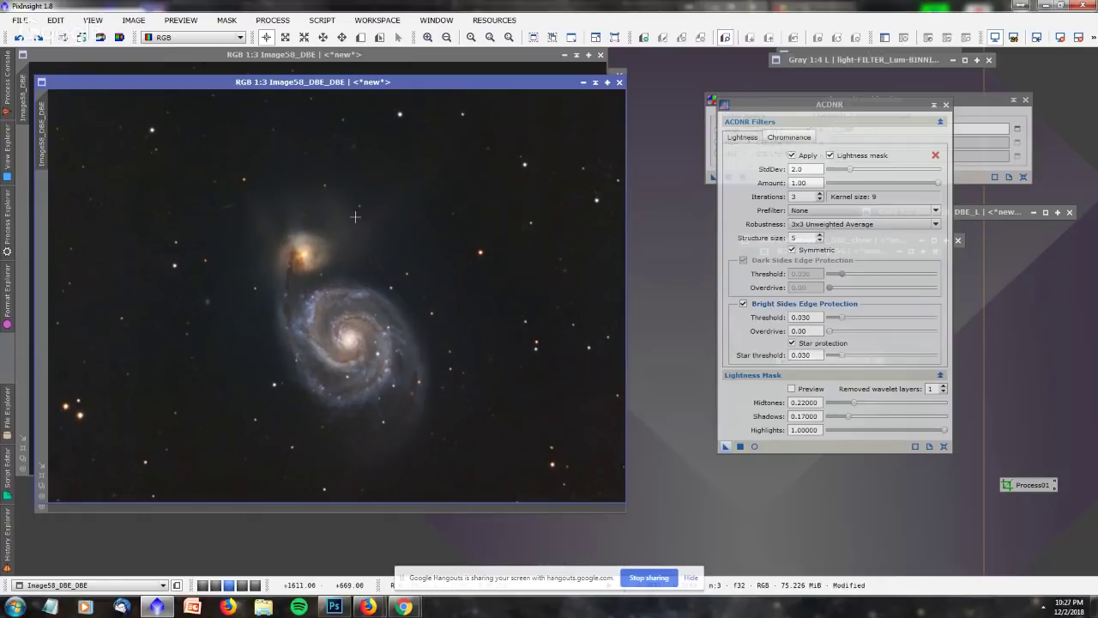
scroll(411, 297, up, 2)
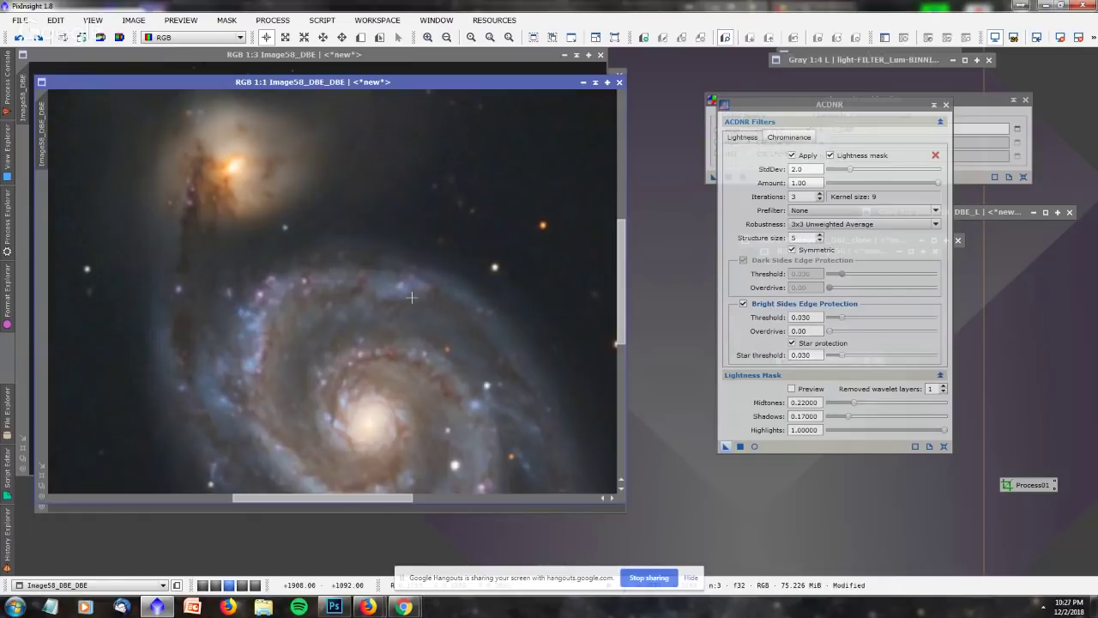
scroll(412, 297, down, 1)
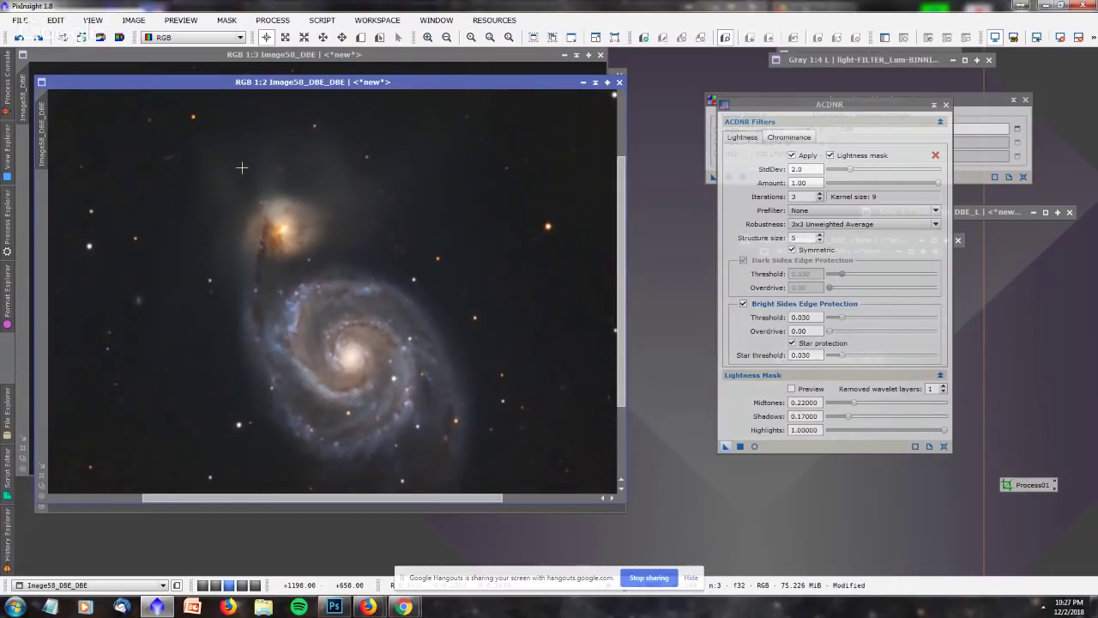
Browse for an image file to open, going to the Astrophotos Archive folder inside Photos on the Second Drive.
click(19, 20)
click(58, 68)
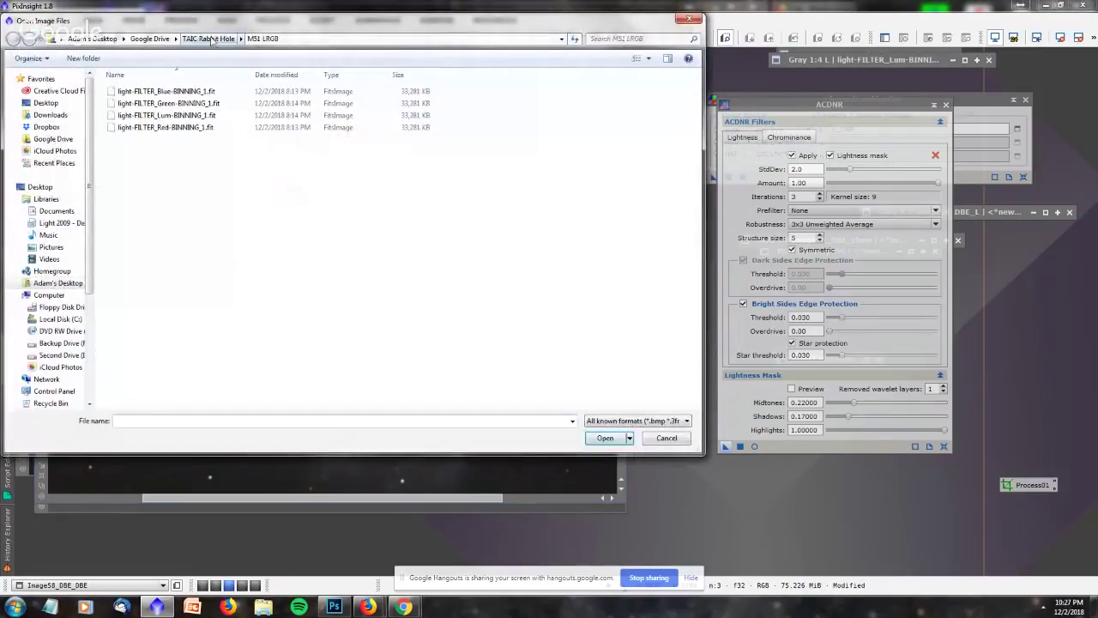
click(51, 139)
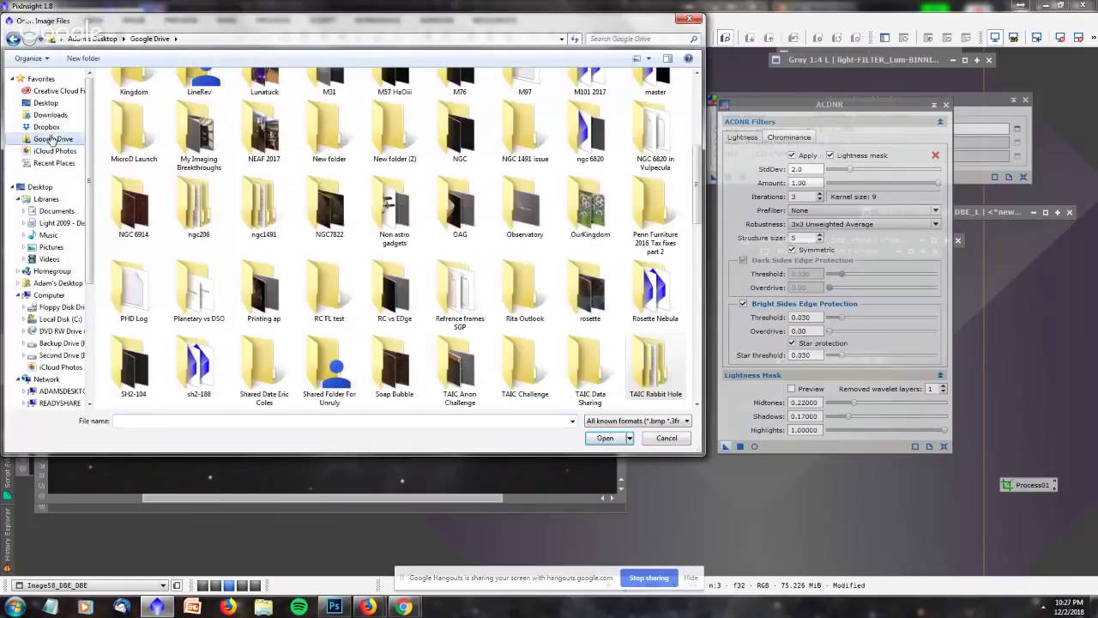
scroll(53, 348, down, 3)
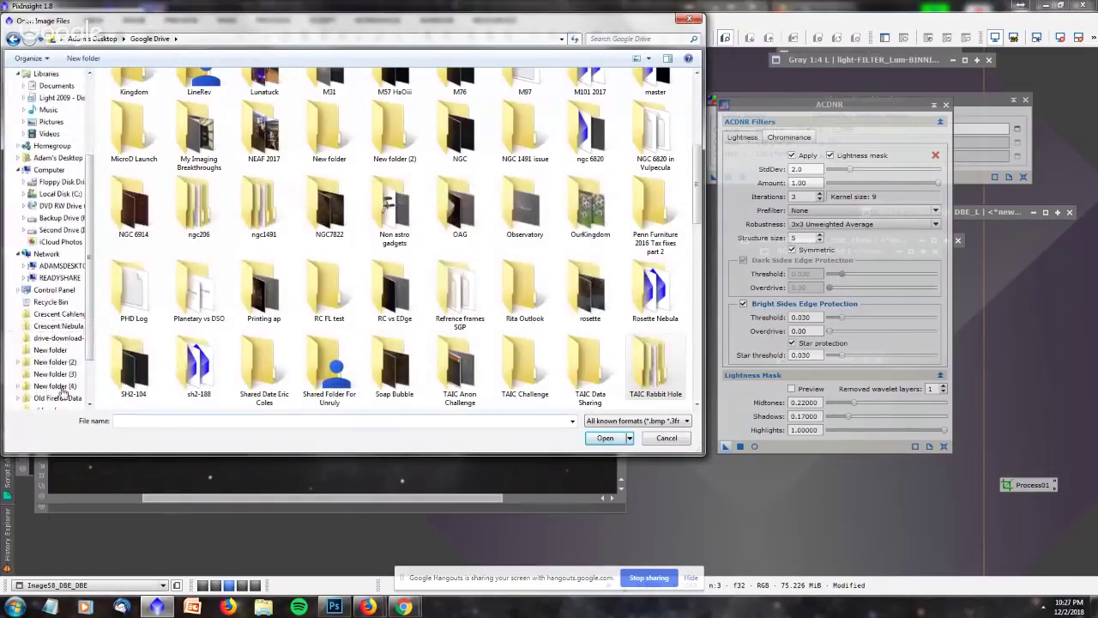
scroll(53, 347, down, 2)
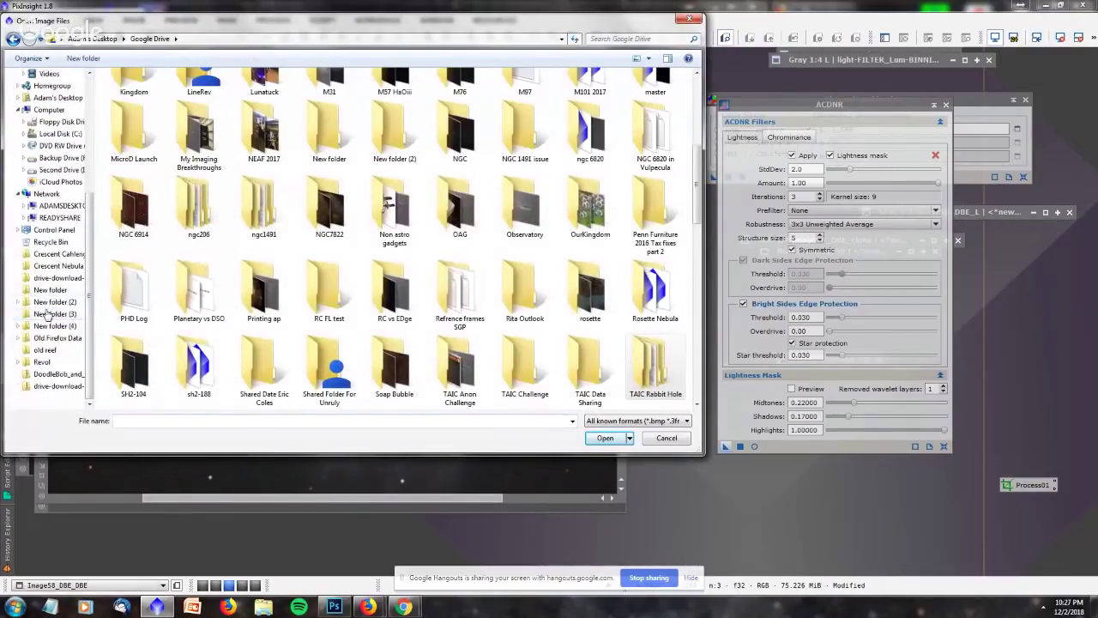
click(55, 170)
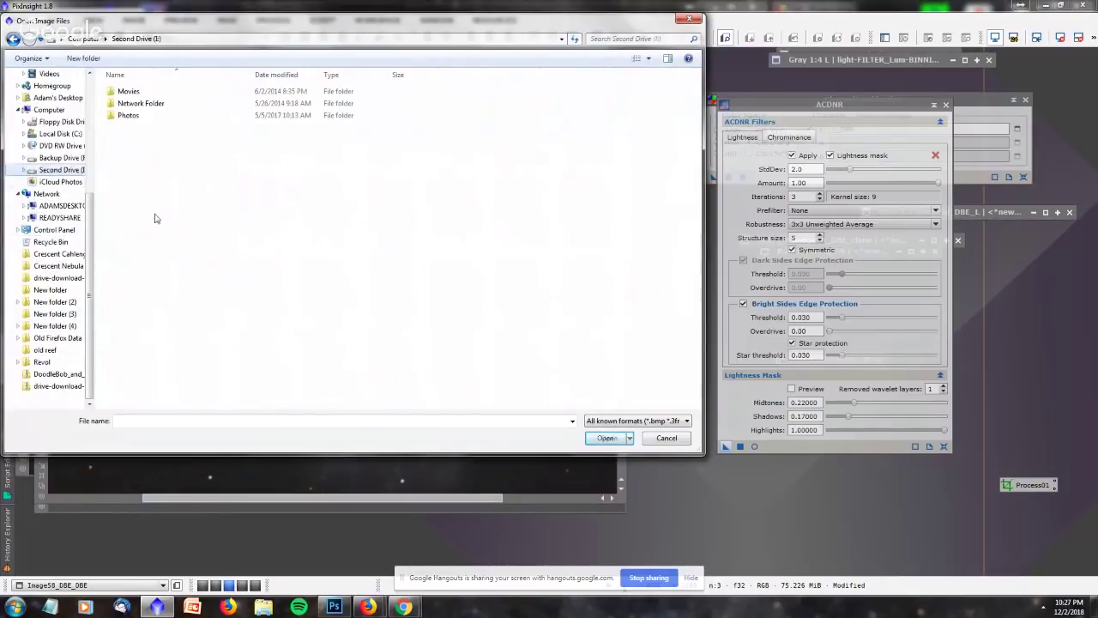
double_click(153, 115)
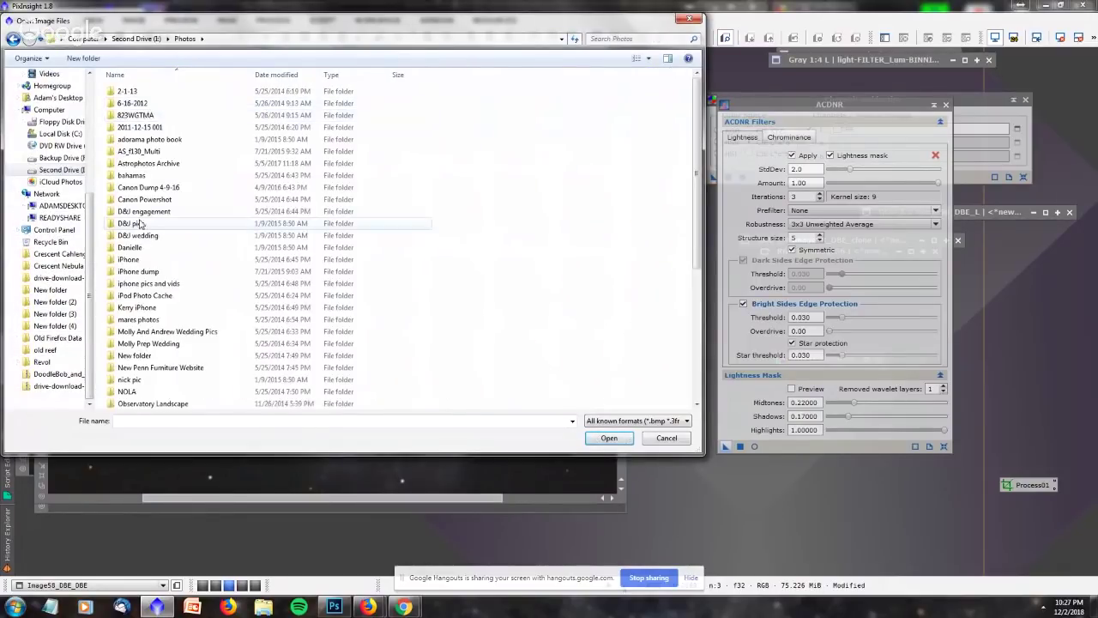
double_click(145, 163)
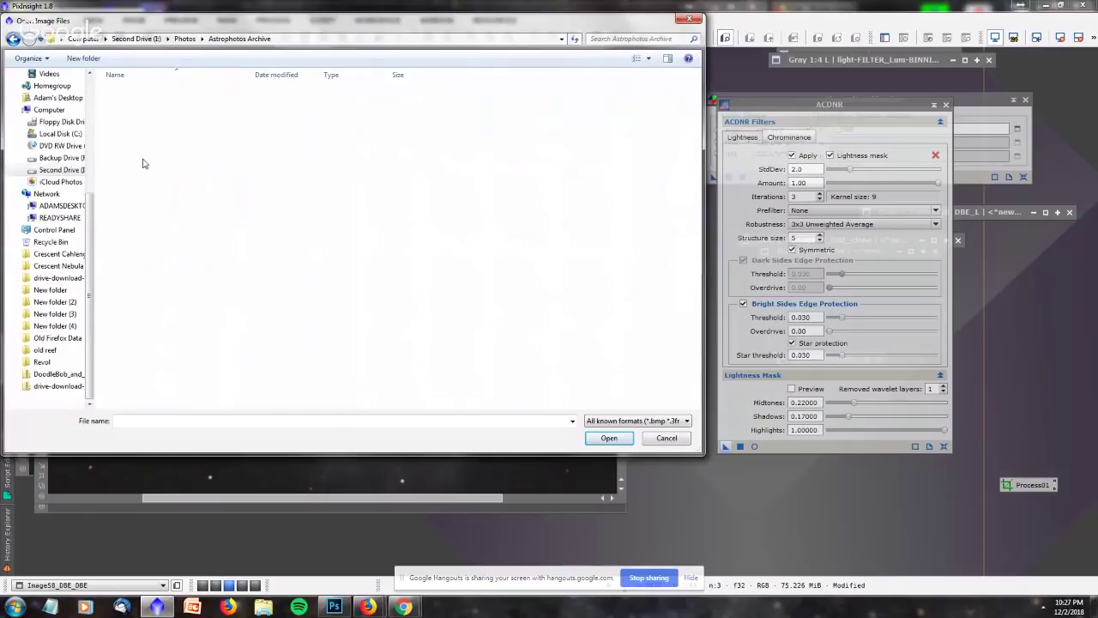
Open the JPEG image M51 v1 from the master folder of M51 inside the M51 2014 Ha folder.
scroll(157, 317, down, 20)
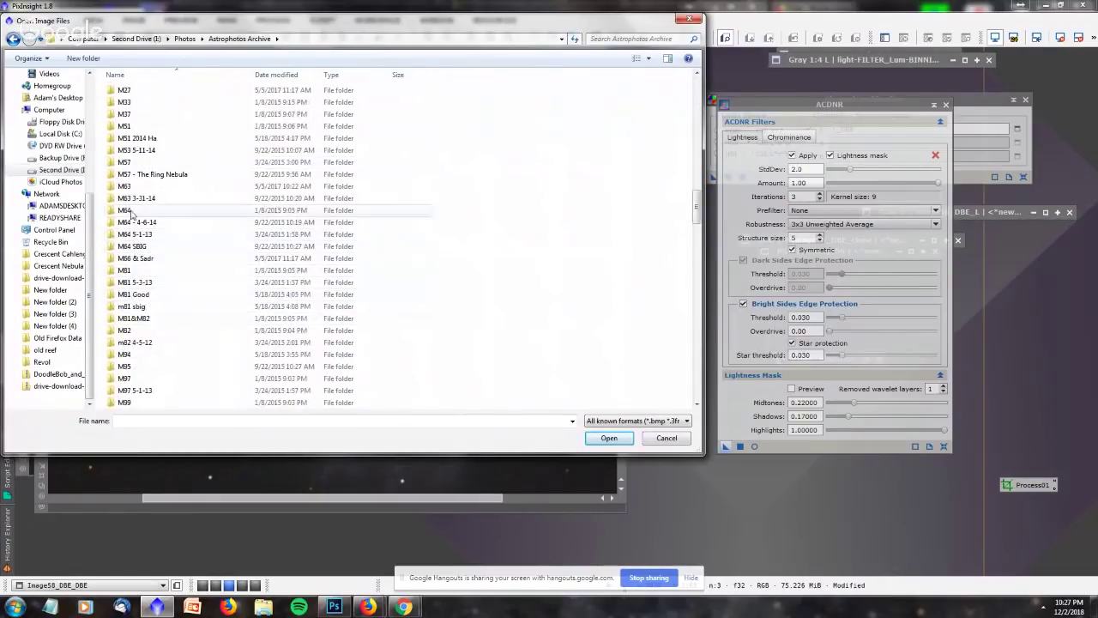
double_click(135, 140)
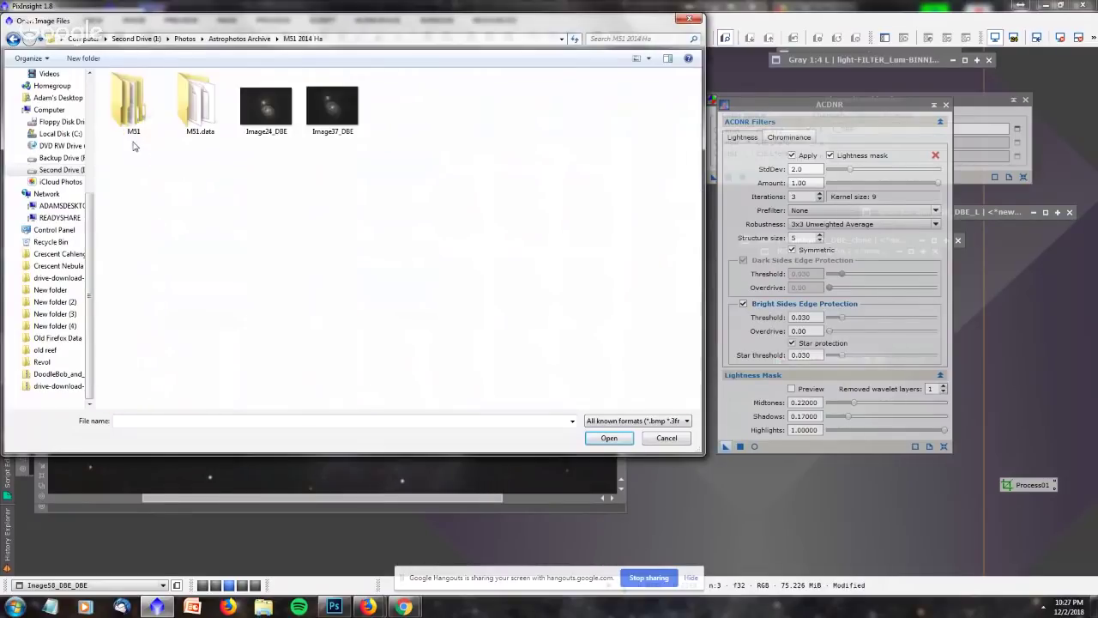
double_click(133, 120)
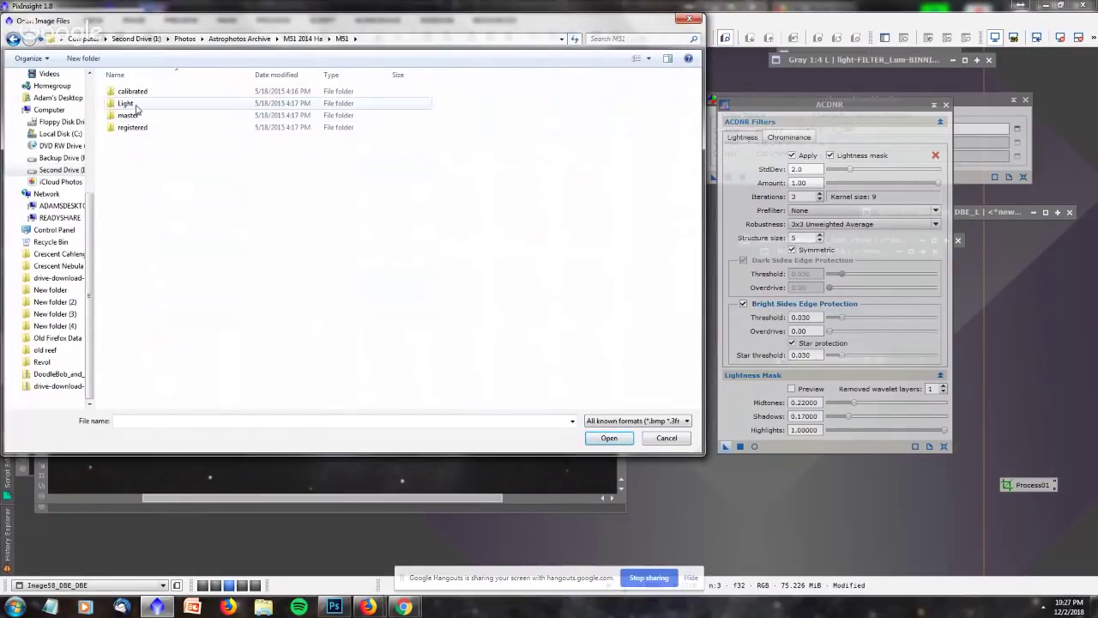
double_click(138, 115)
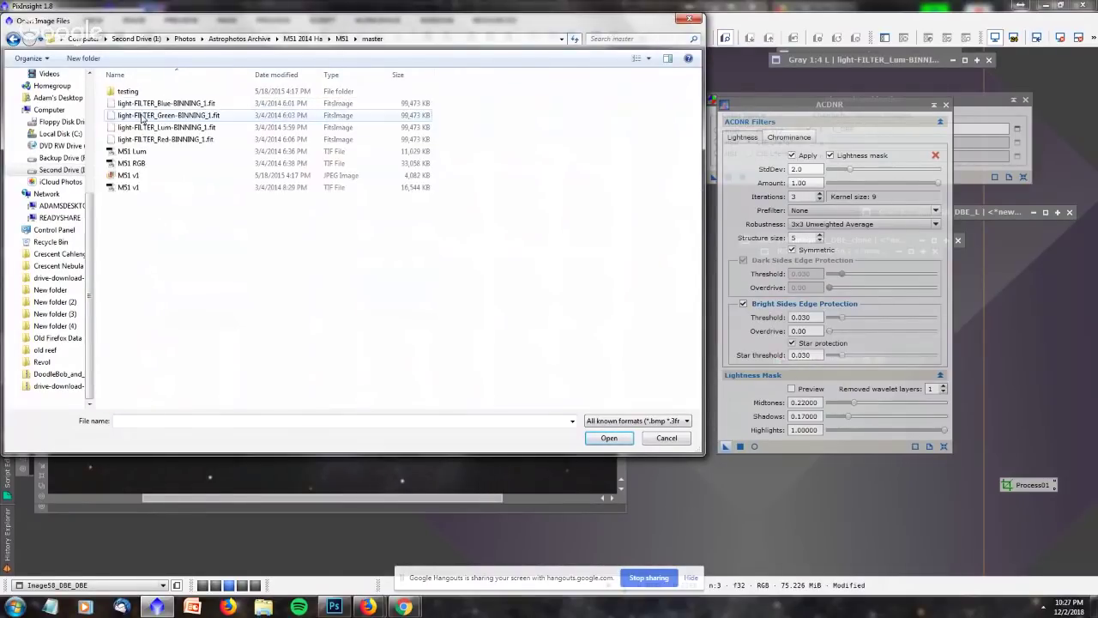
double_click(135, 176)
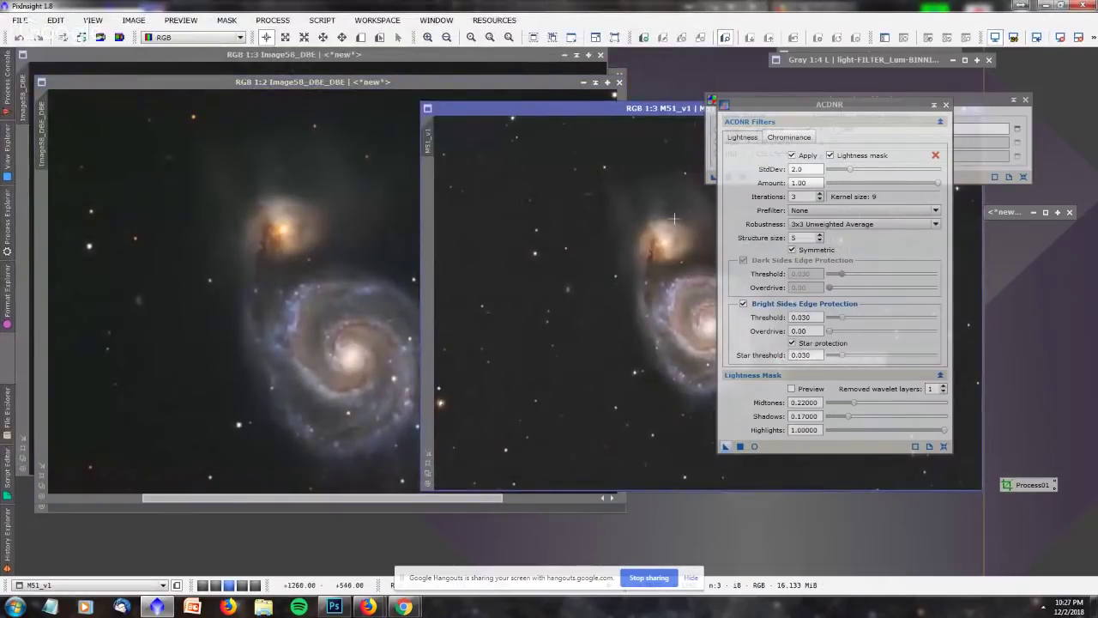
Move the ACDNR window aside and place M51_v1 over Image58_DBE_DBE to compare the two galaxy images.
drag(838, 107, 1010, 319)
click(331, 82)
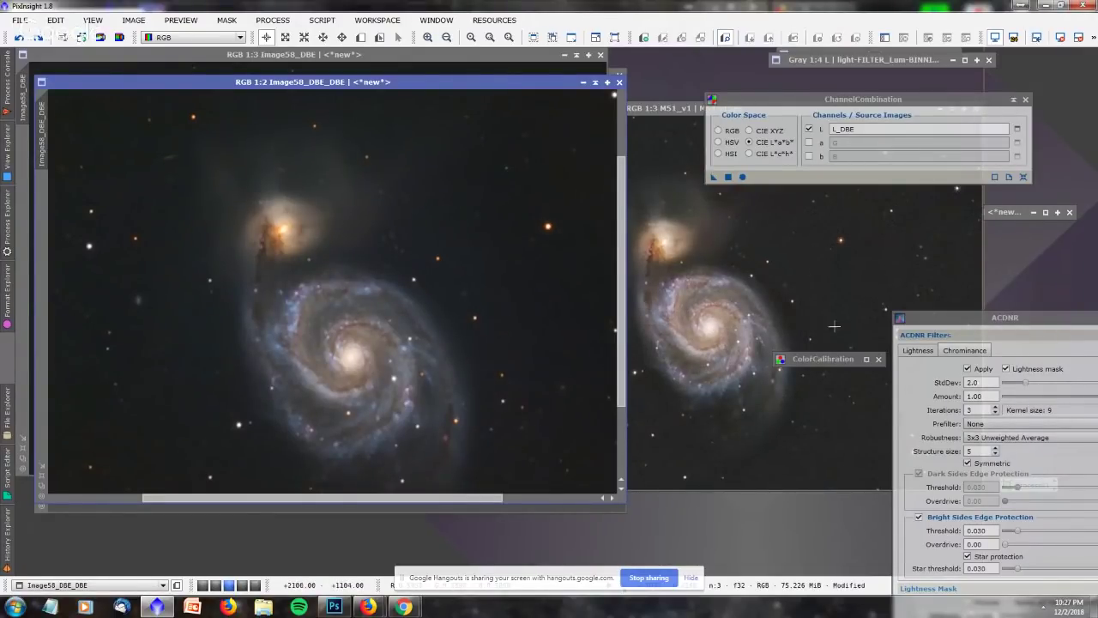
drag(666, 112, 409, 86)
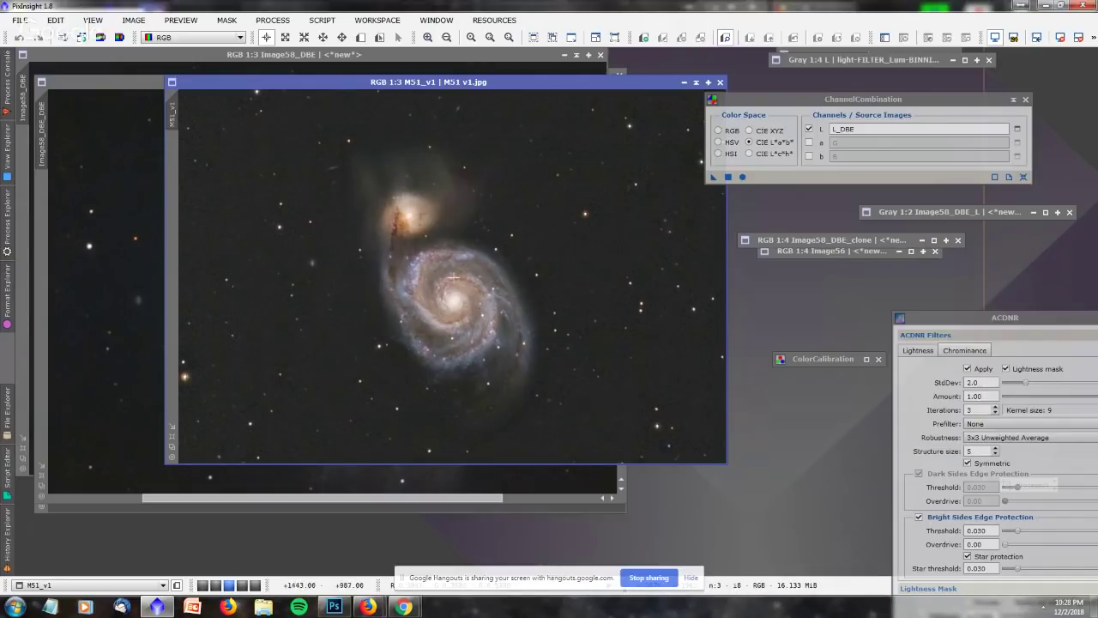
Examine M51_v1 and Image58_DBE_DBE side by side at different zoom levels, and minimise PixInsight to return to the Google Hangouts and chat windows.
scroll(399, 327, down, 1)
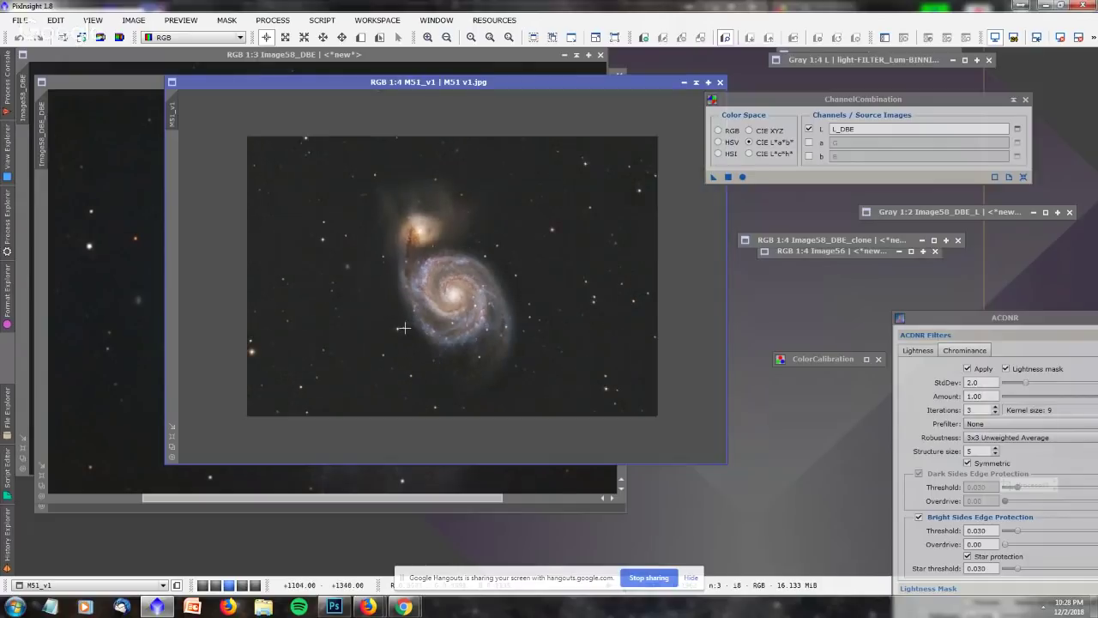
scroll(437, 292, up, 1)
drag(275, 81, 543, 100)
click(383, 83)
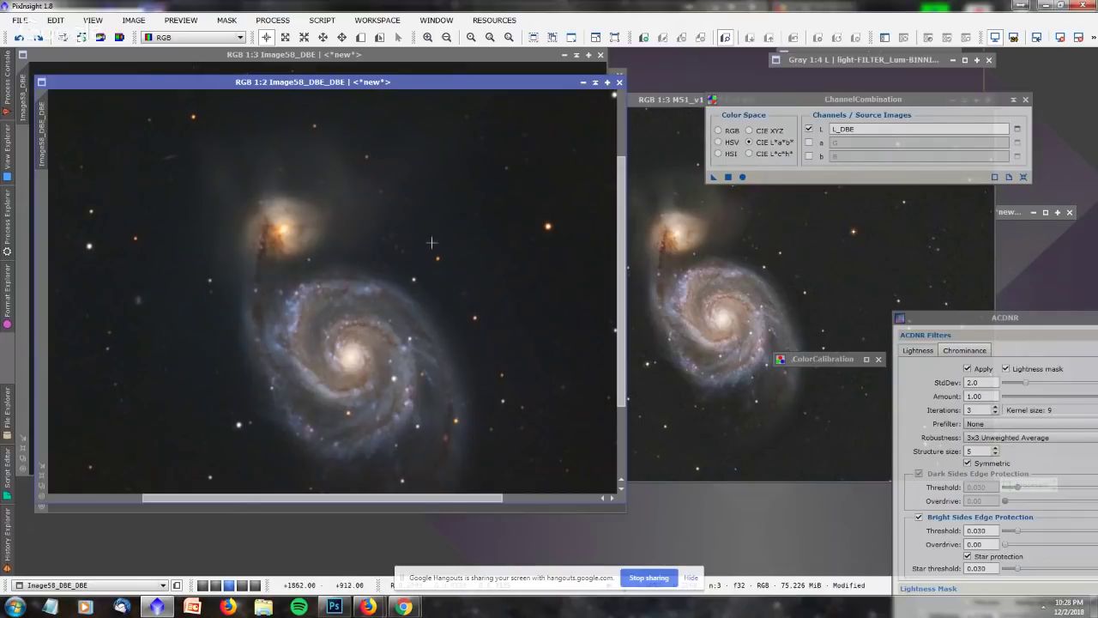
scroll(400, 224, up, 1)
scroll(399, 225, down, 3)
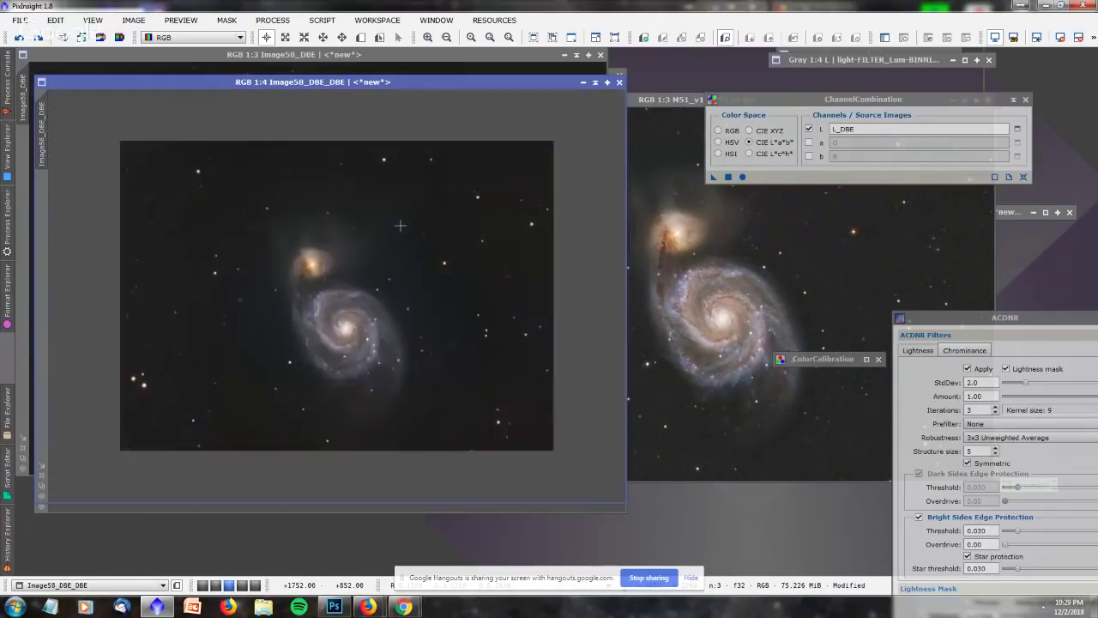
click(1038, 4)
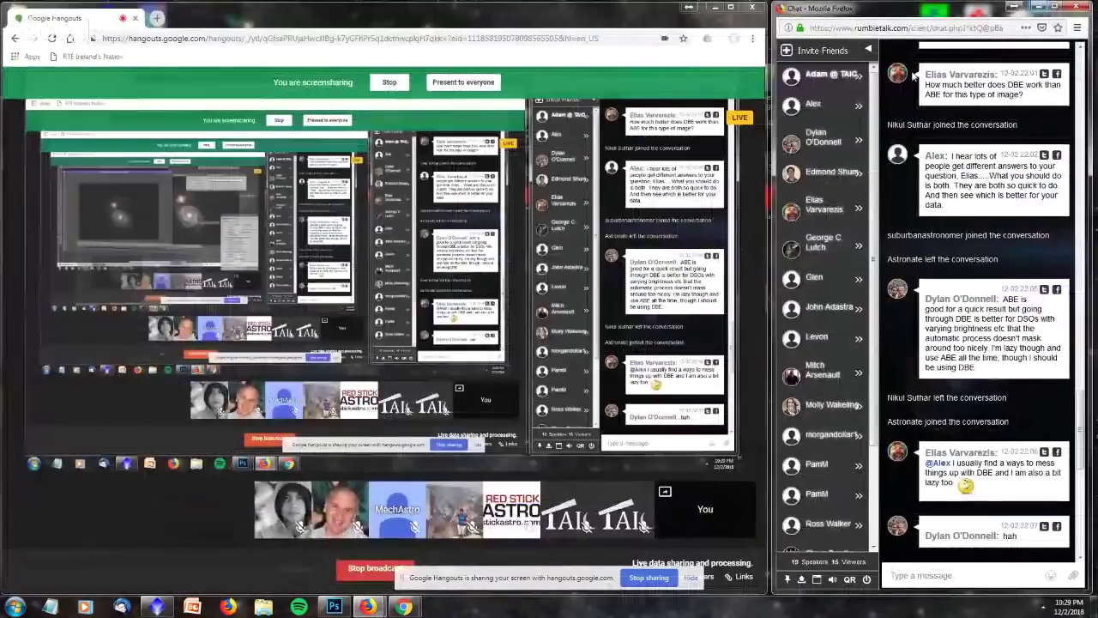